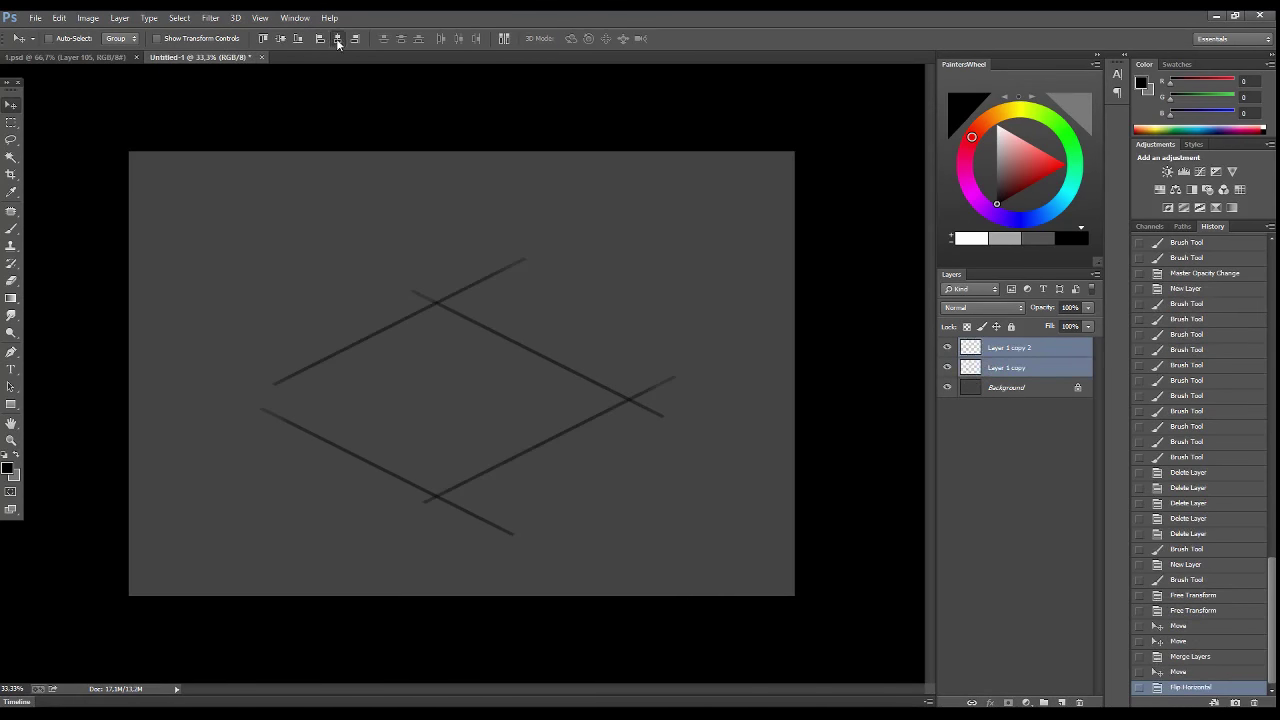
- Erase the stray guide lines below the diamond and nudge the diamond into place
drag(607, 456, 607, 454)
key(e)
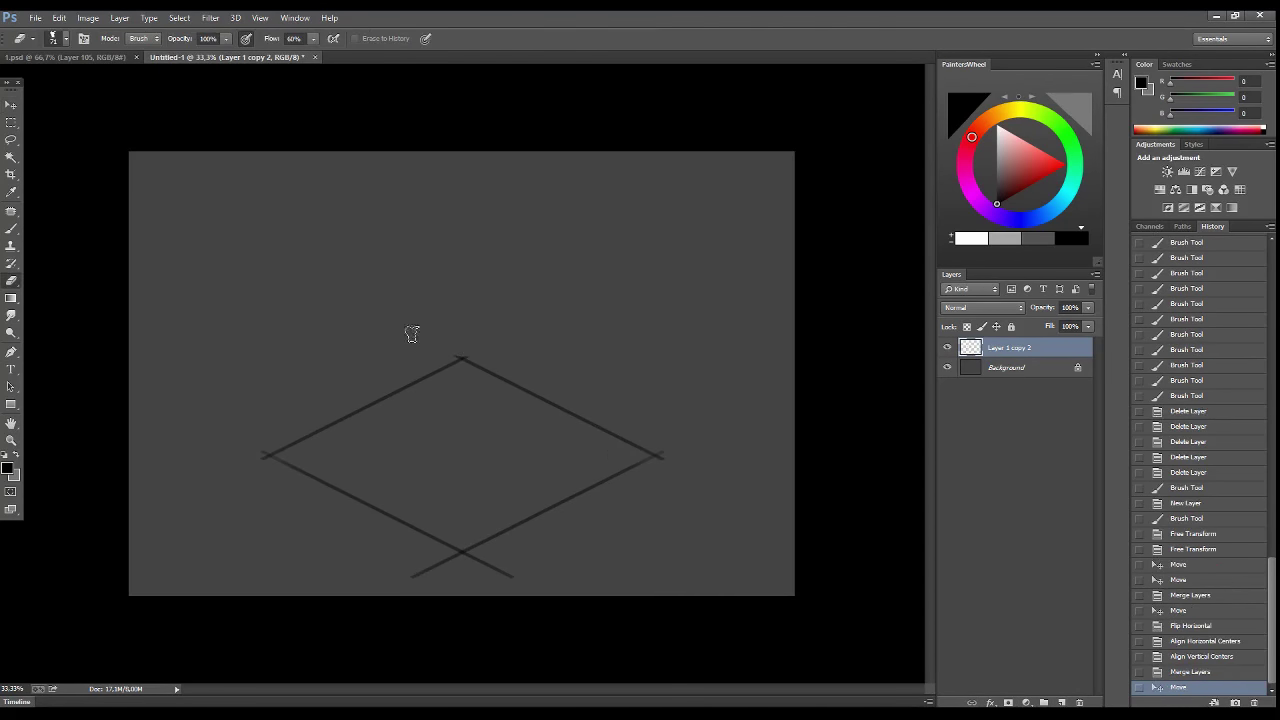
drag(412, 576, 510, 574)
key(v)
drag(580, 469, 586, 489)
- On a new layer, brush a rough box-shaped candle with a flame over the diamond
key(ctrl+shift+n)
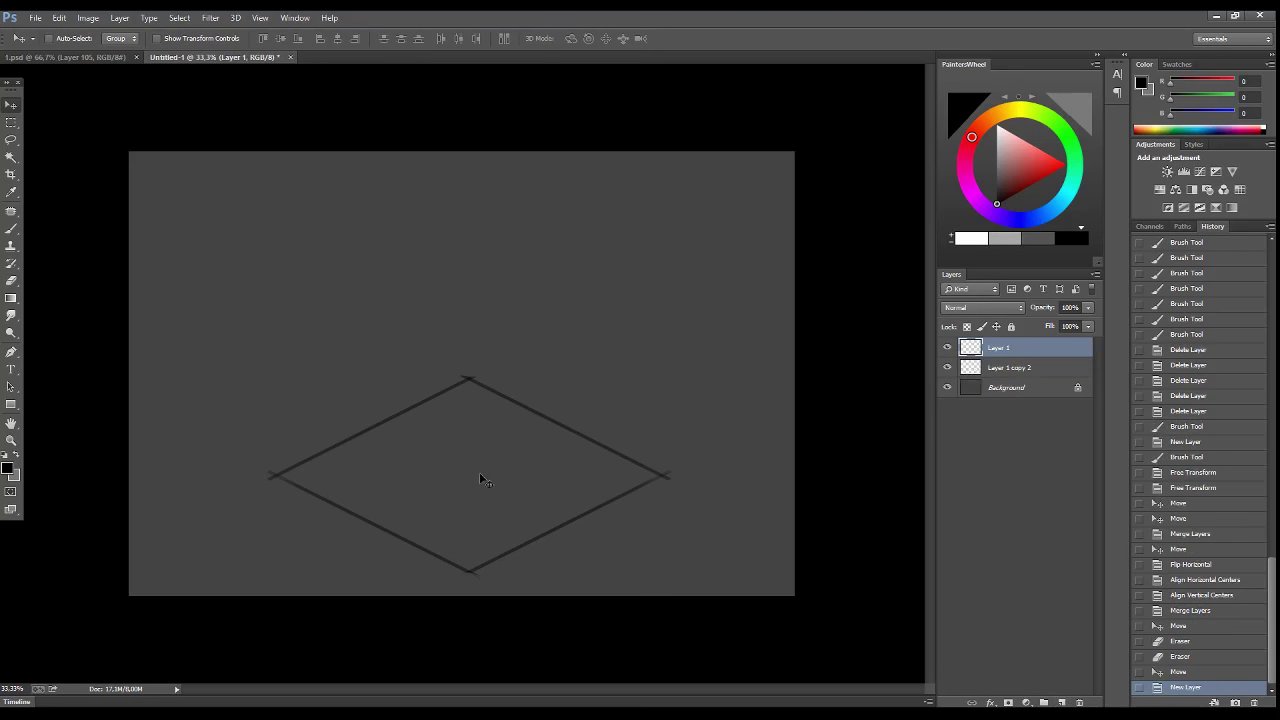
key(b)
drag(367, 445, 366, 328)
mouse_move(340, 465)
mouse_down()
mouse_move(490, 525)
mouse_move(605, 470)
mouse_up()
drag(594, 470, 590, 375)
mouse_move(370, 325)
mouse_down()
mouse_move(580, 338)
mouse_move(470, 422)
mouse_up()
drag(370, 349, 470, 414)
drag(490, 220, 482, 340)
drag(485, 410, 485, 520)
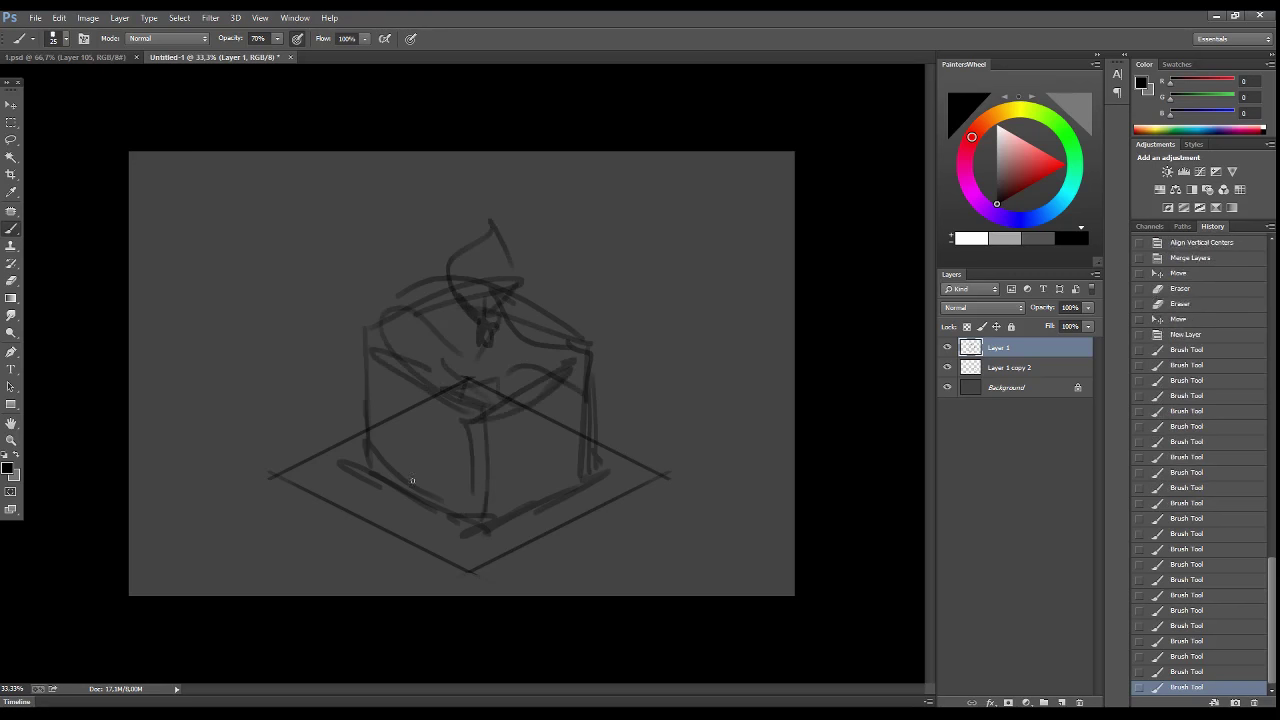
key(bracketright)
key(bracketright)
key(bracketright)
scroll(280, 466, down, 3)
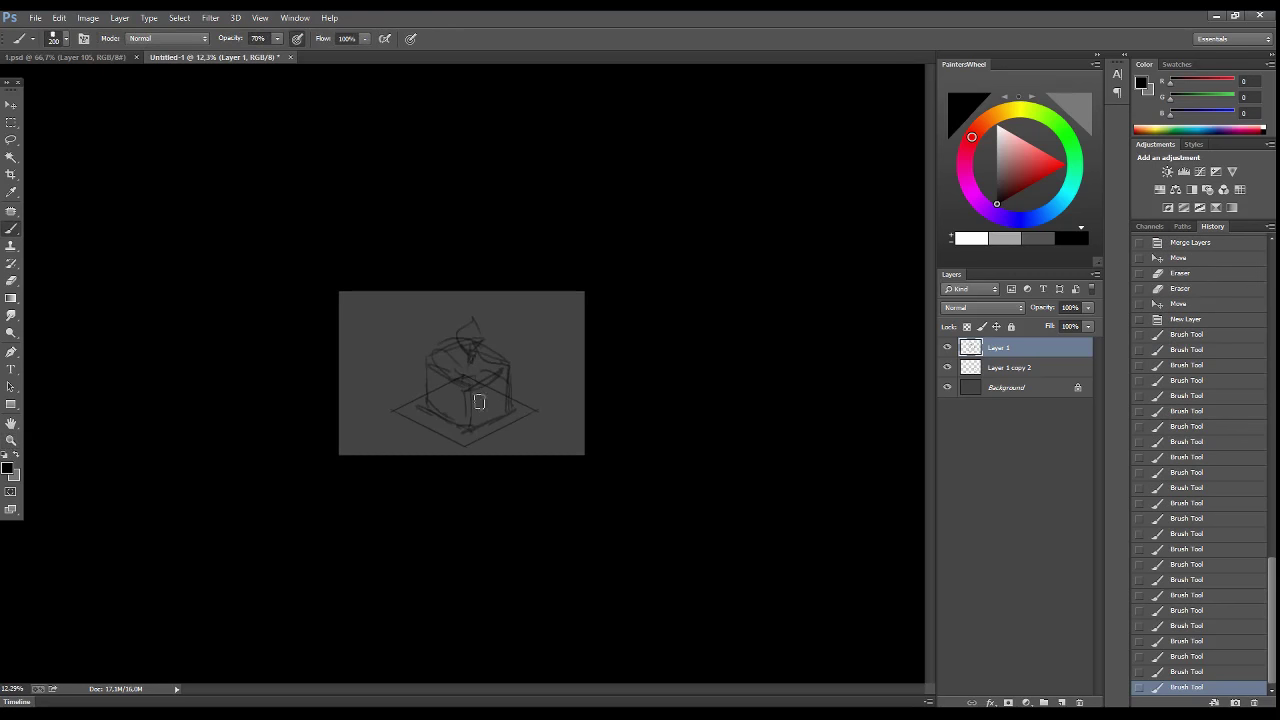
- Choose an orange on the colour wheel and add a new layer for the base colour
click(991, 117)
click(1035, 180)
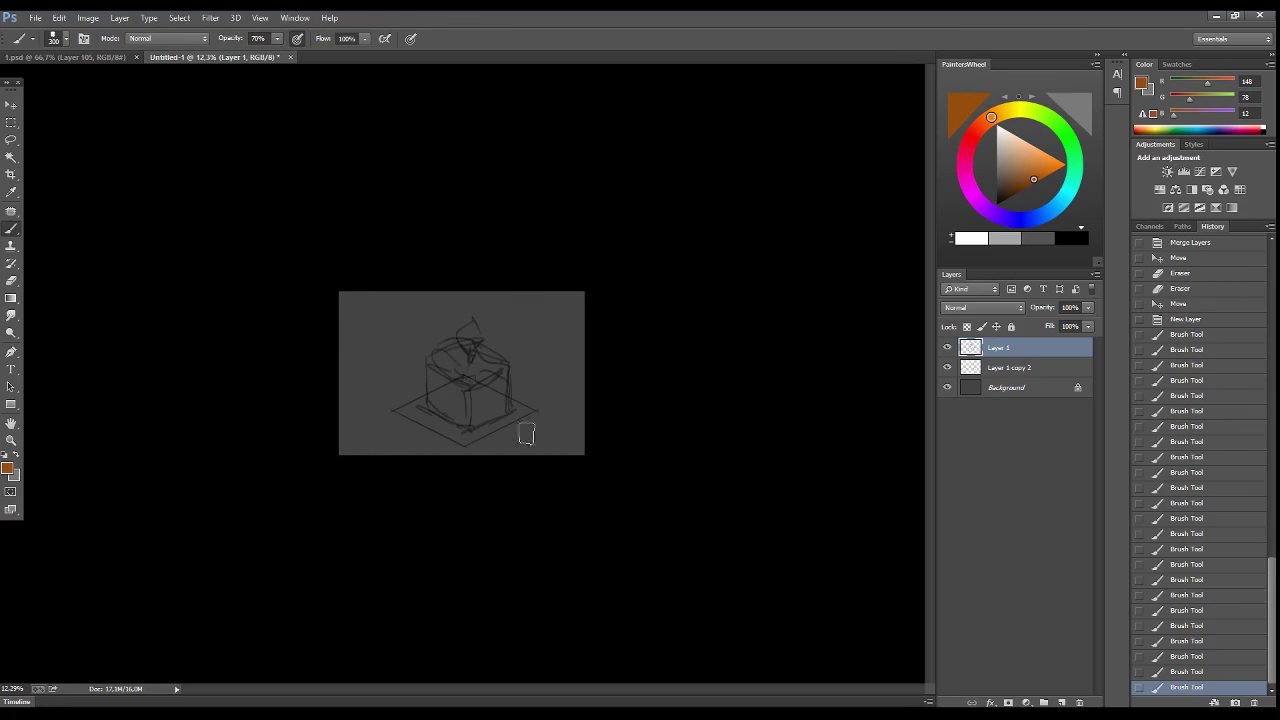
click(948, 347)
click(948, 347)
click(1061, 702)
- Block in the candle body with orange, adding lighter orange over its top and front
mouse_move(432, 362)
mouse_down()
mouse_move(452, 420)
mouse_move(505, 425)
mouse_up()
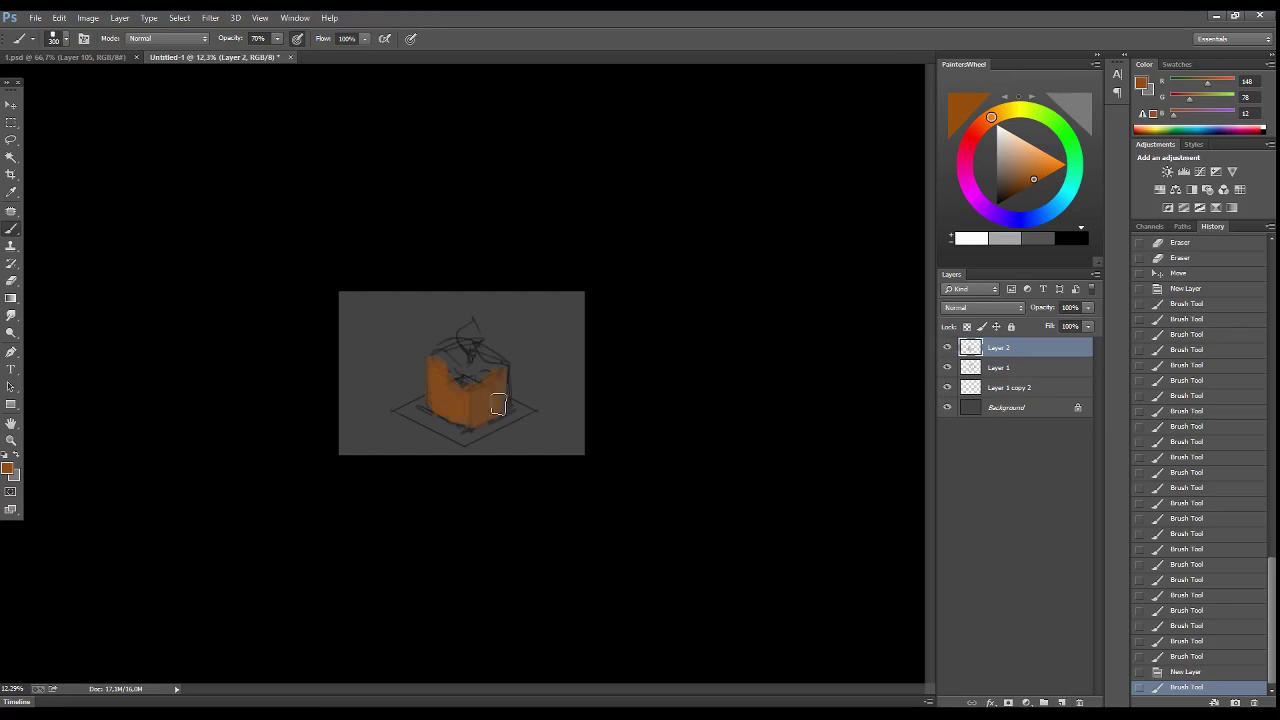
drag(480, 368, 506, 414)
mouse_move(500, 350)
mouse_down()
mouse_move(454, 374)
mouse_move(470, 348)
mouse_up()
mouse_move(436, 352)
mouse_down()
mouse_move(475, 365)
mouse_move(450, 425)
mouse_up()
click(1049, 173)
drag(445, 385, 503, 345)
mouse_move(505, 372)
mouse_down()
mouse_move(471, 408)
mouse_move(498, 390)
mouse_up()
- Refine the orange with a 150 brush and load the candle's painted area as a selection
key(bracketleft)
key(bracketleft)
key(bracketleft)
mouse_move(490, 400)
mouse_down()
mouse_move(493, 414)
mouse_move(458, 422)
mouse_up()
drag(438, 414, 425, 400)
drag(487, 355, 475, 347)
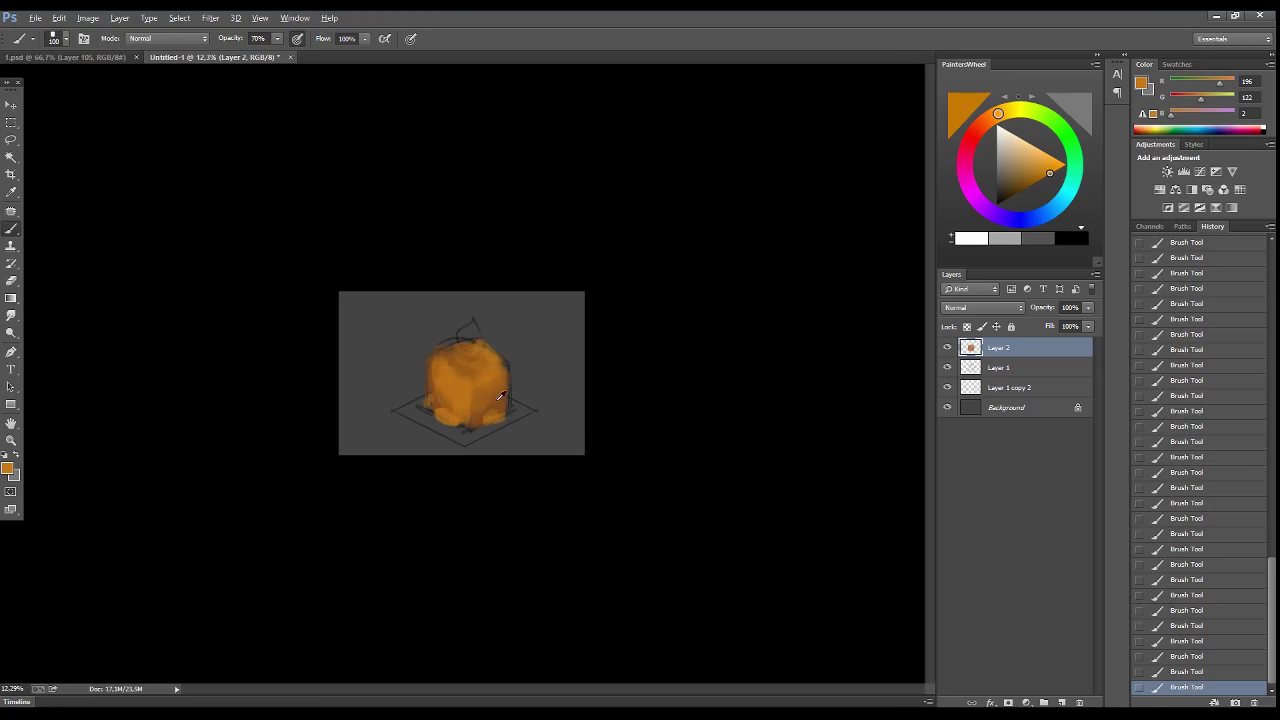
alt+click(475, 390)
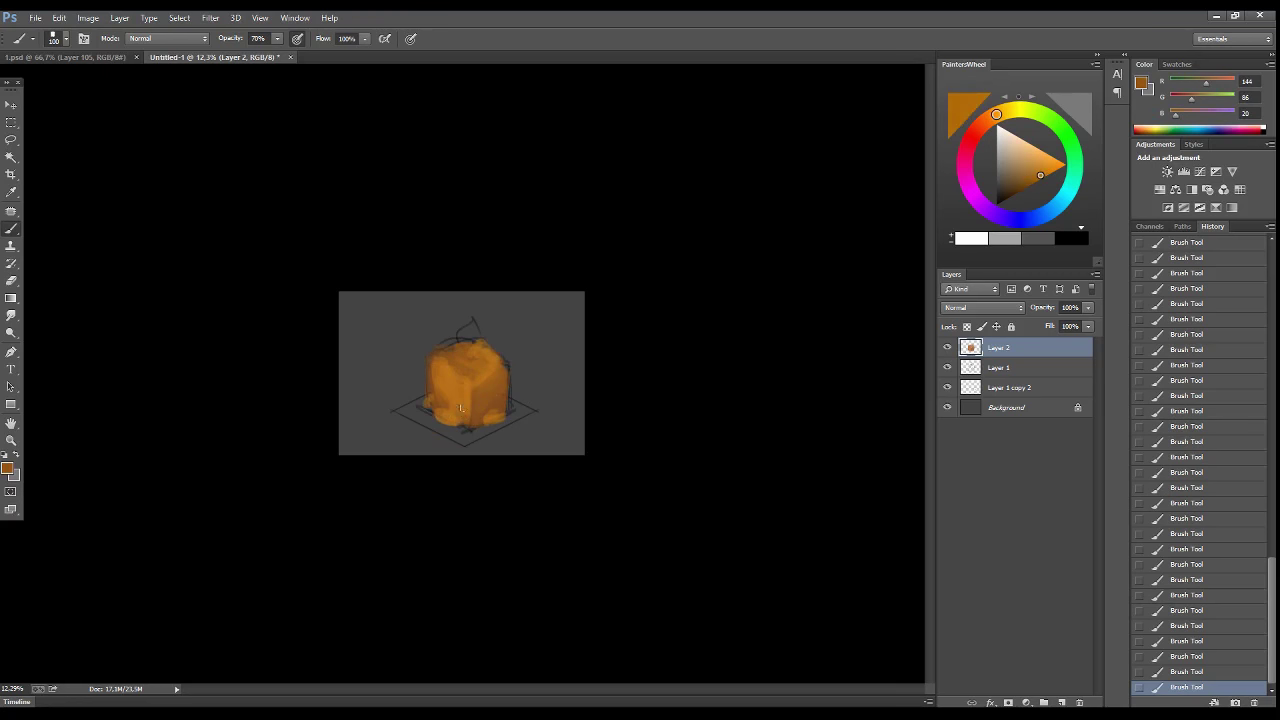
alt+click(441, 357)
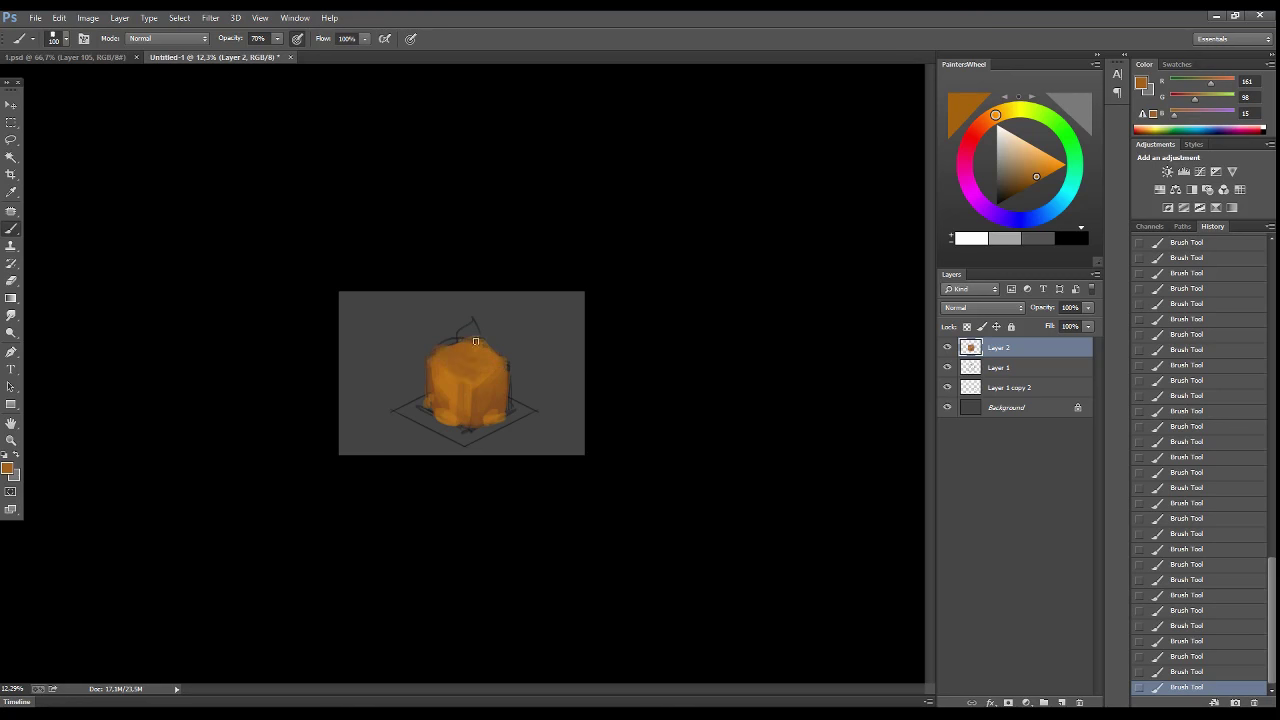
ctrl+click(970, 347)
- On a new layer, shade the candle with bright orange and red-orange gradients
click(1062, 702)
drag(1036, 177, 1065, 163)
key(g)
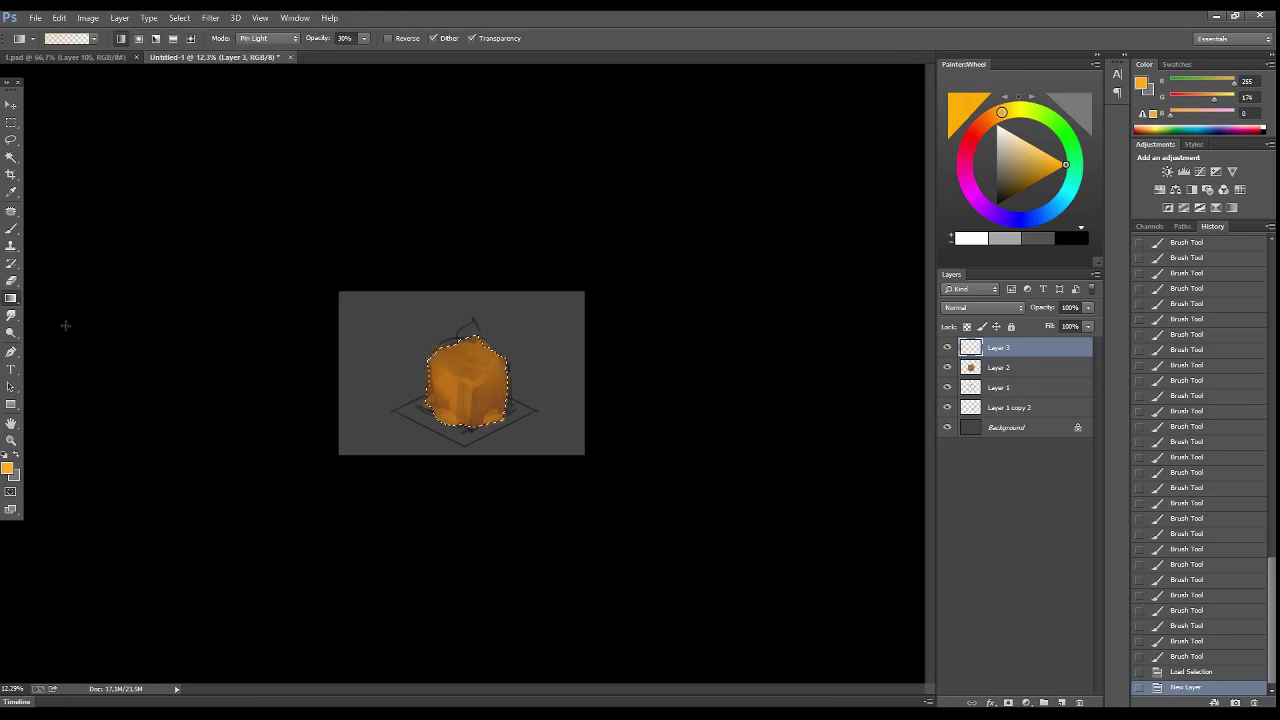
drag(466, 340, 466, 420)
drag(466, 340, 466, 420)
click(968, 133)
drag(466, 340, 466, 420)
- Reshade the candle with a red-orange gradient, then pick a deep brown
key(d)
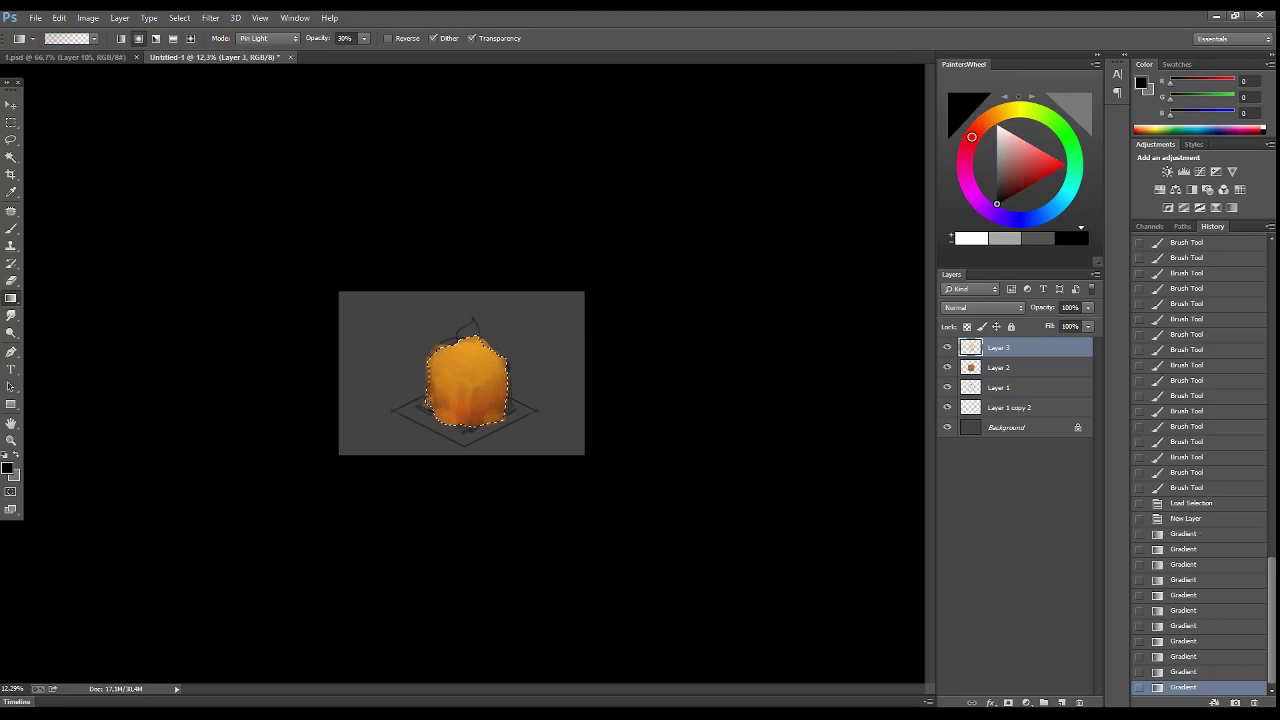
alt+click(472, 400)
drag(466, 340, 466, 420)
drag(466, 340, 466, 420)
click(984, 123)
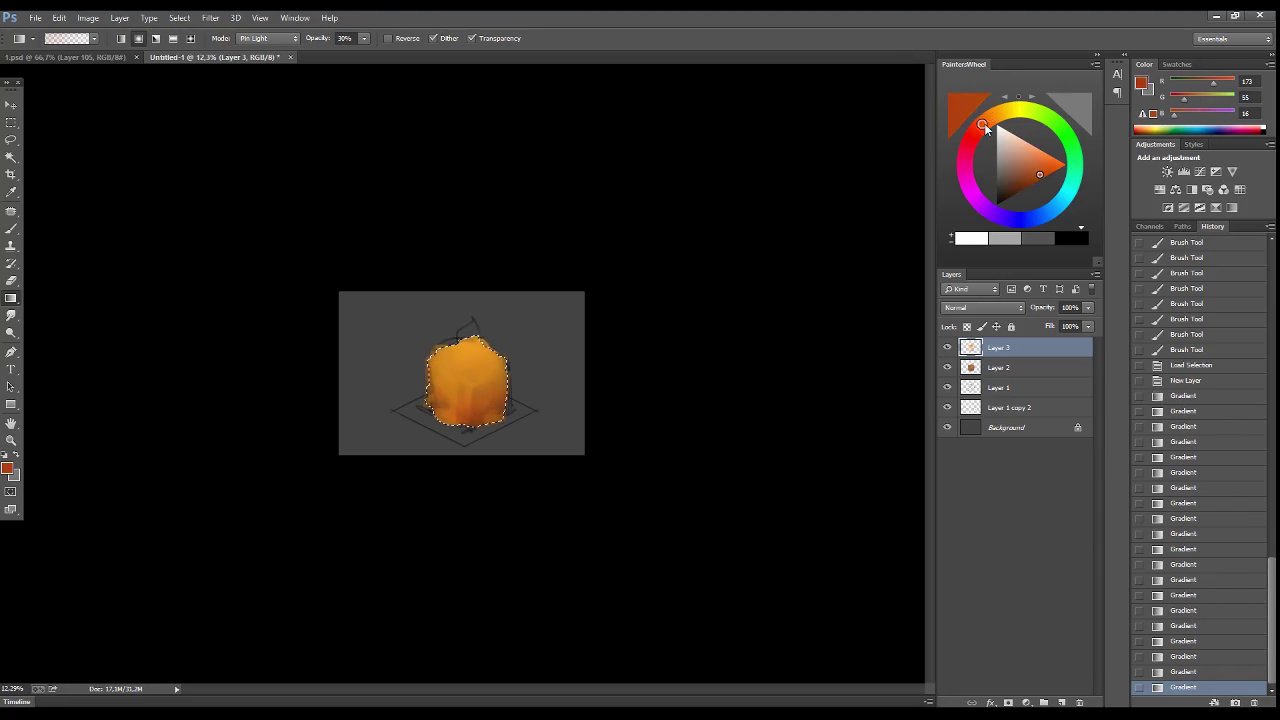
click(1025, 188)
- Add a dark brown gradient layer, stretch it wider and nudge it into place
key(ctrl+shift+alt+n)
drag(466, 340, 466, 420)
drag(466, 340, 466, 420)
key(ctrl+d)
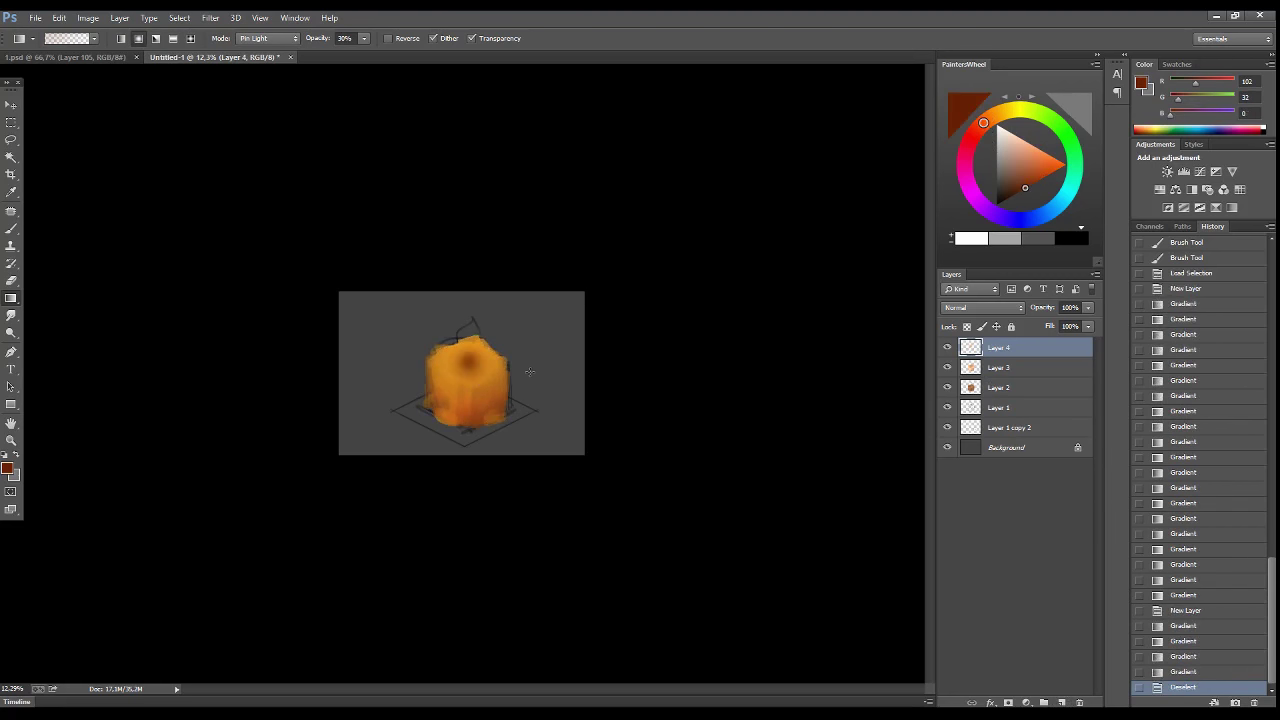
key(ctrl+t)
drag(498, 347, 523, 334)
key(v)
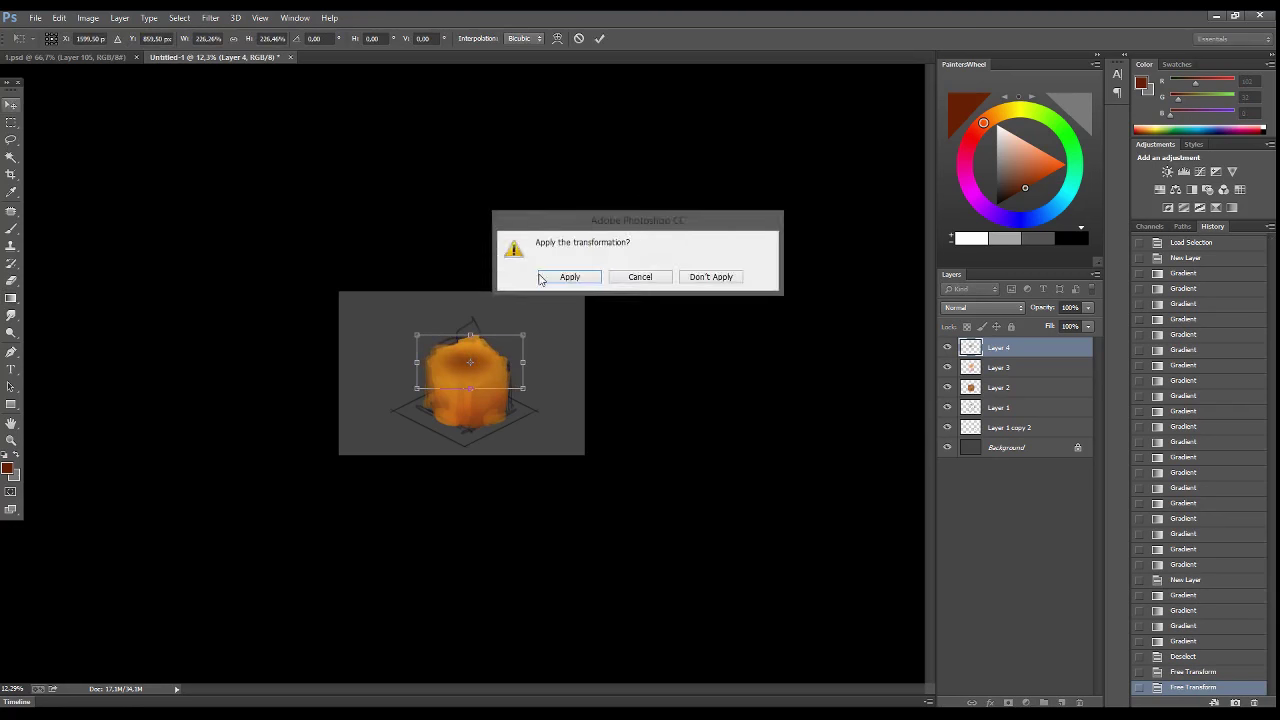
click(566, 276)
key(Up)
- Fill a rectangular selection around the candle with yellow on a new layer
key(m)
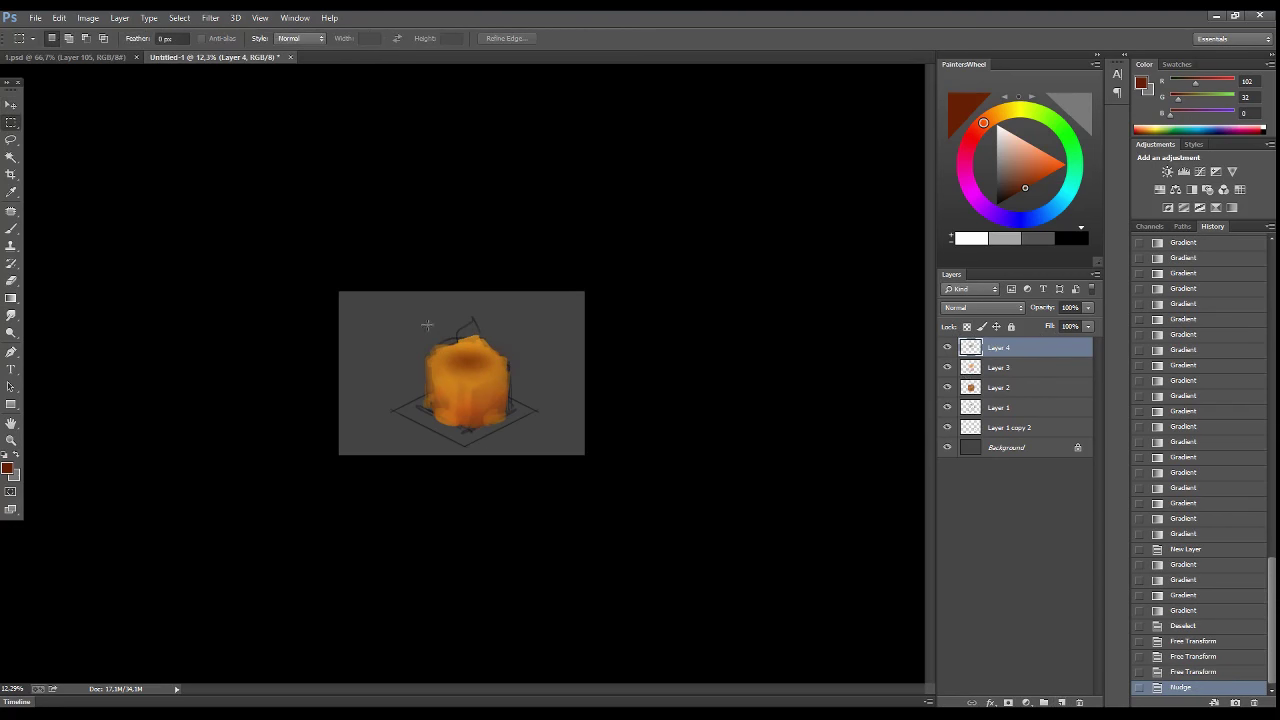
drag(425, 323, 509, 407)
key(g)
click(1008, 113)
click(1064, 164)
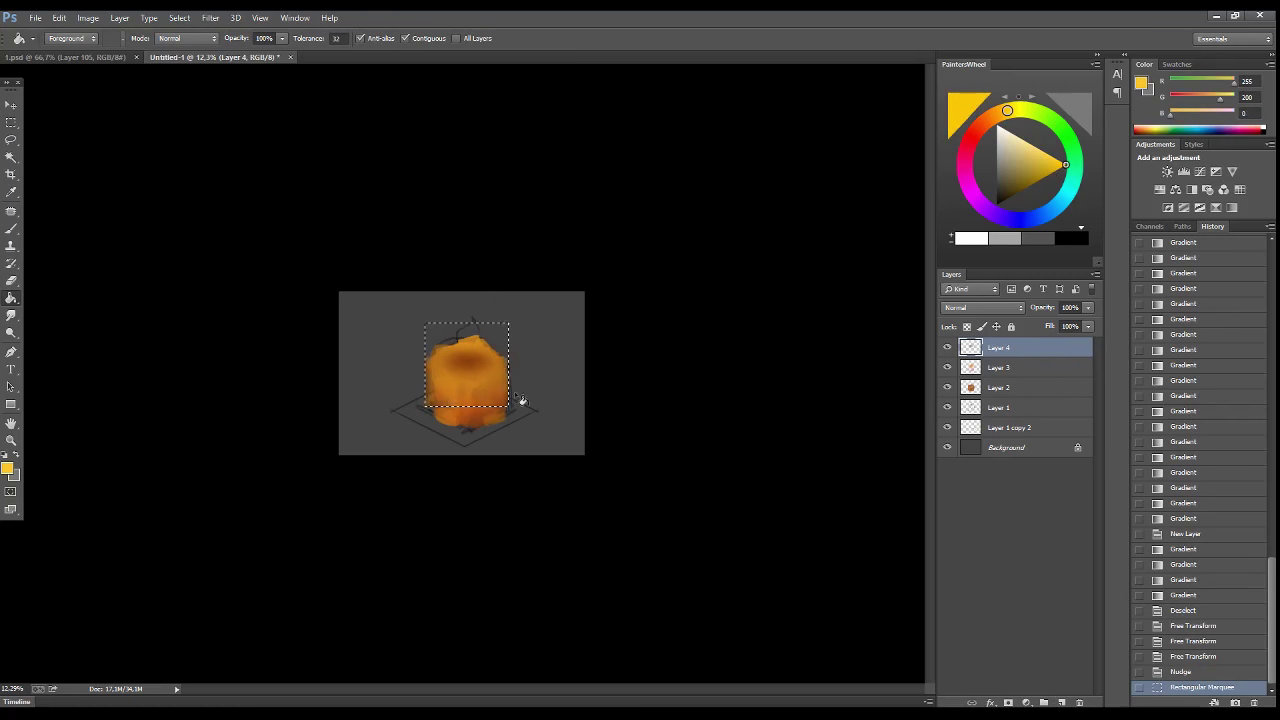
click(1062, 702)
click(500, 370)
key(ctrl+d)
- Turn the yellow rectangle into a 28%-opacity diamond scaled to about 72% over the top
key(ctrl+t)
key(v)
drag(1088, 307, 1041, 325)
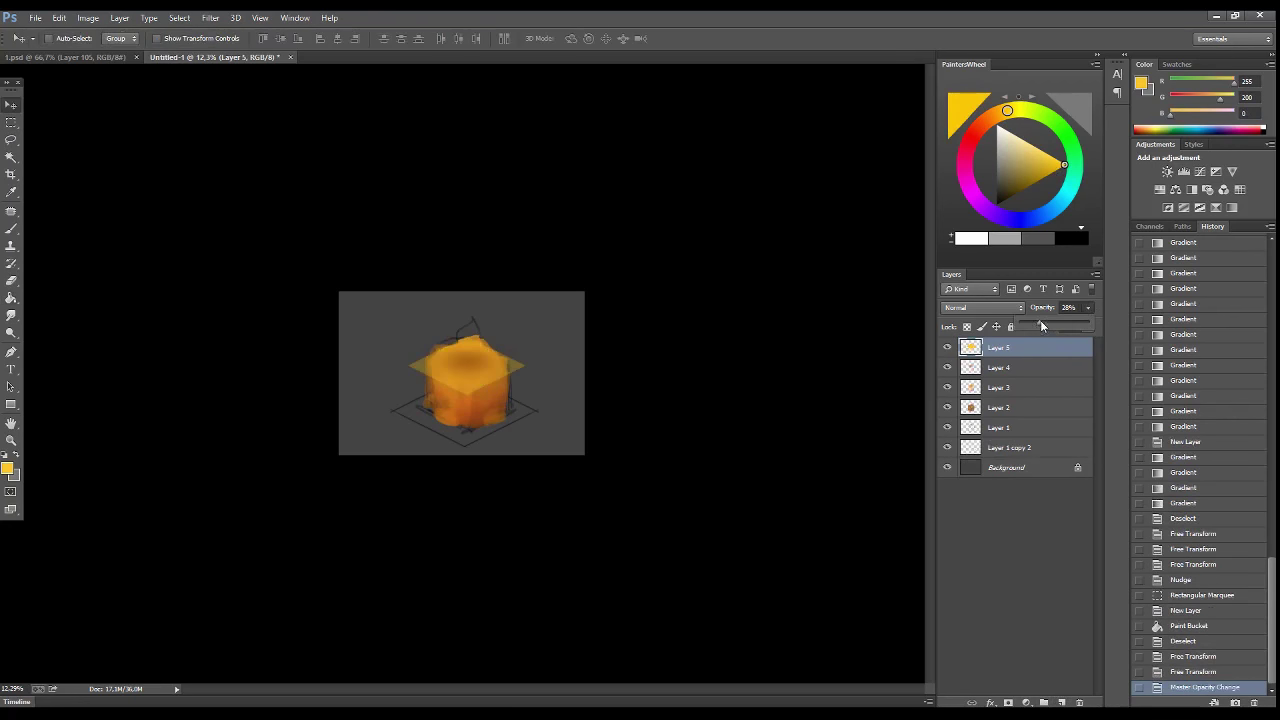
key(ctrl+t)
drag(521, 365, 512, 342)
drag(412, 365, 425, 345)
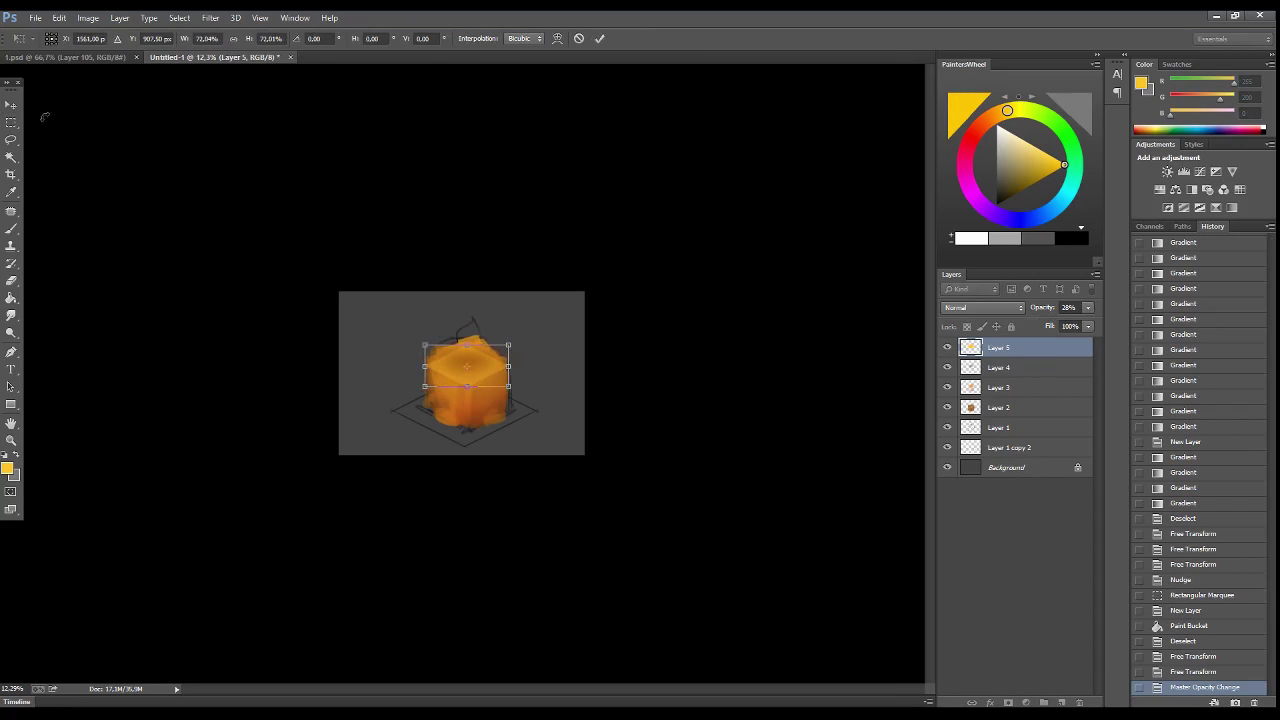
click(10, 104)
click(597, 260)
- Nudge the yellow diamond and dark shading layer left together
key(Left)
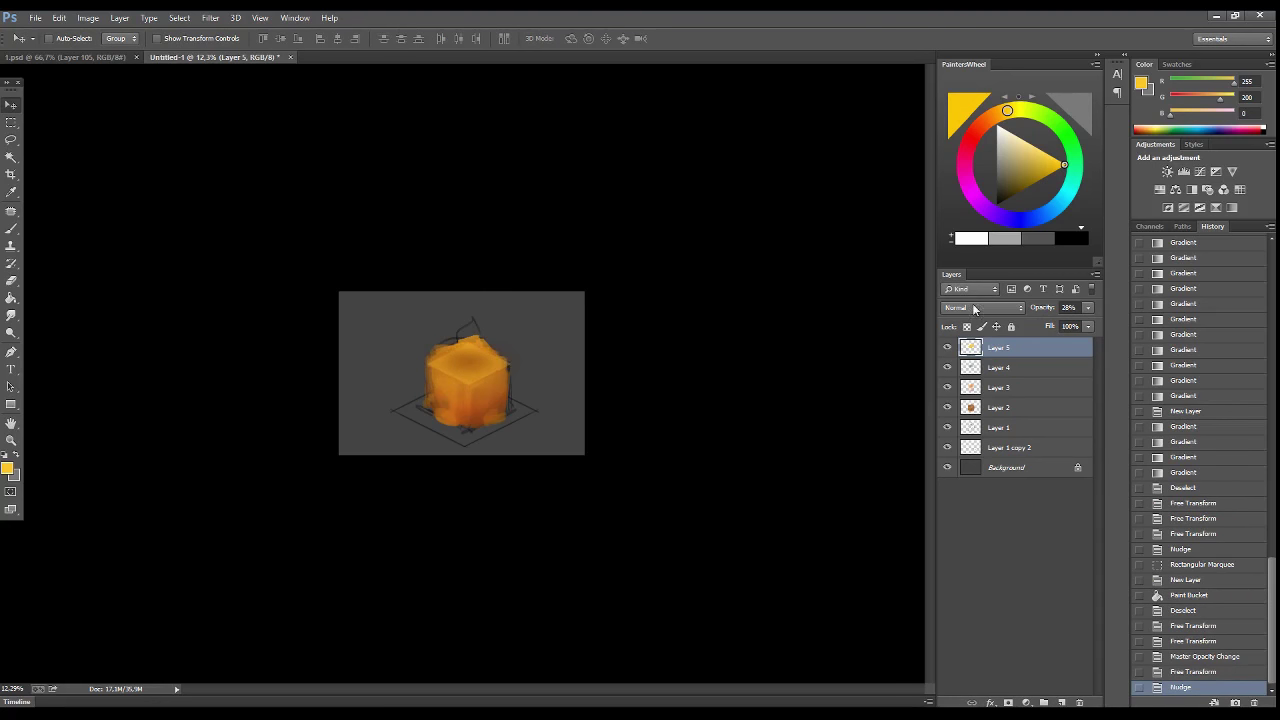
key(Left)
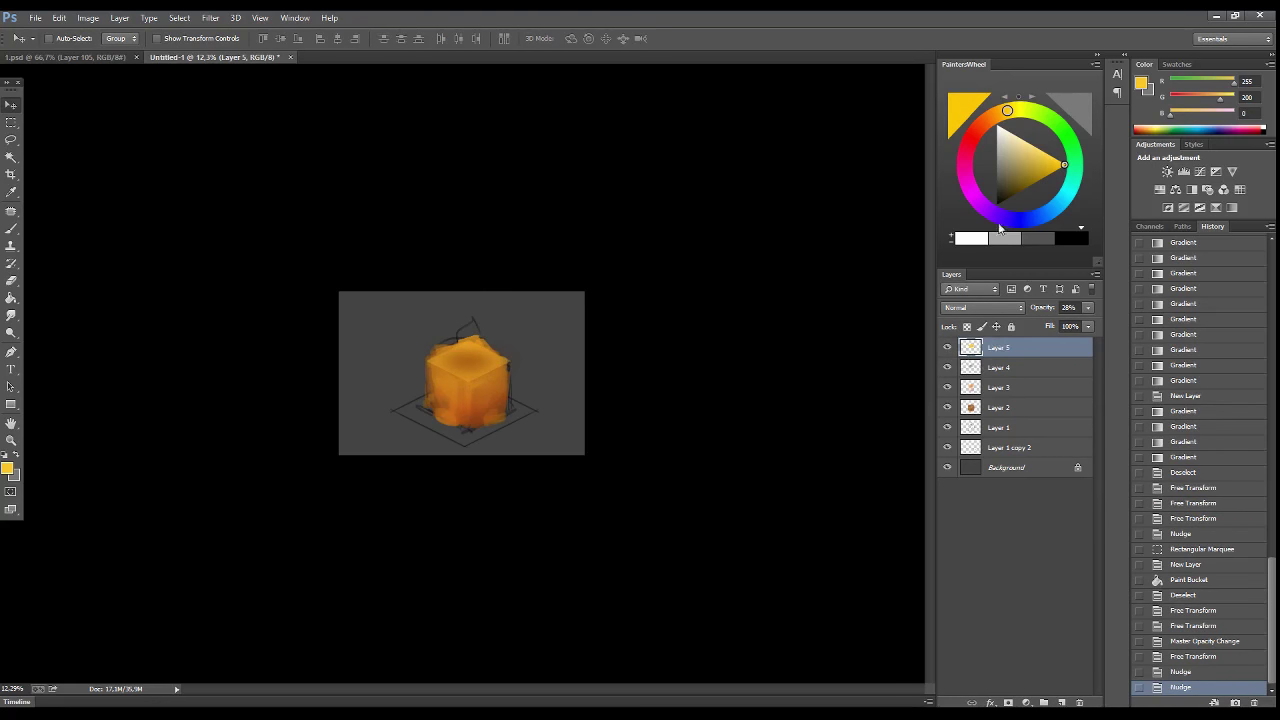
shift+click(1010, 366)
key(Left)
click(1062, 702)
- Zoom in on the candle and paint darker orange strokes on its top face
key(z)
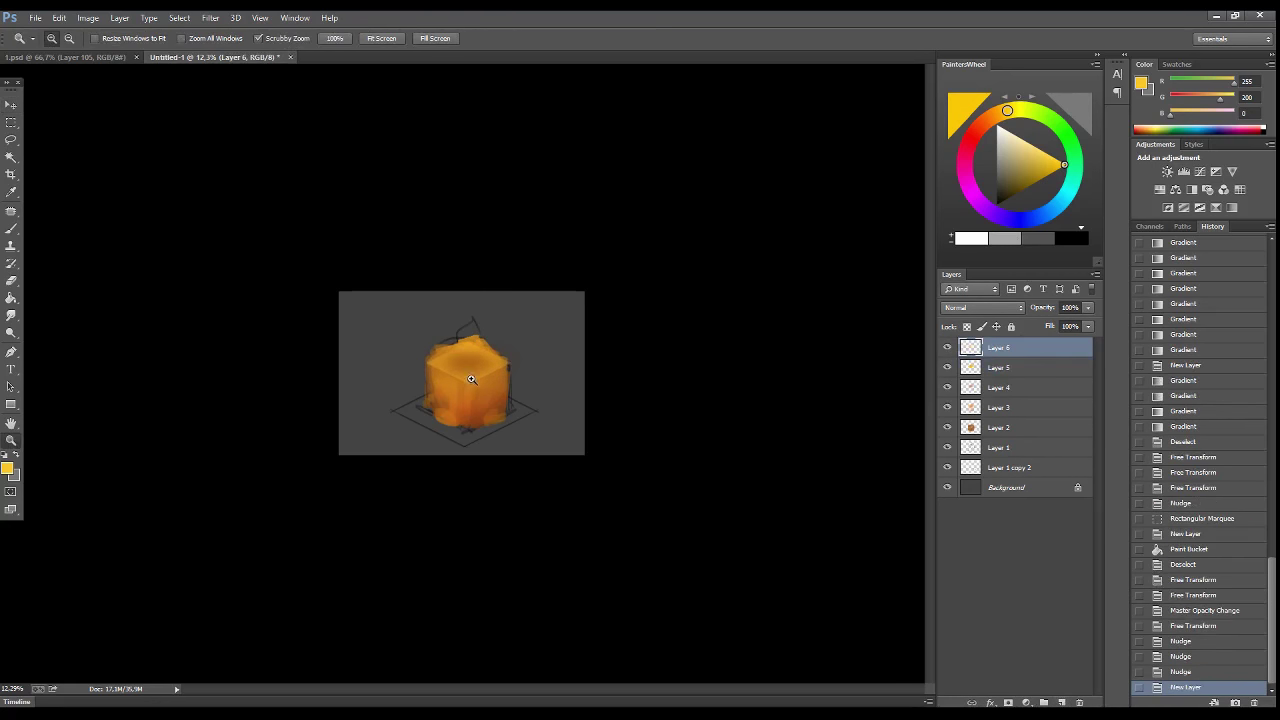
click(486, 491)
key(b)
alt+click(482, 384)
mouse_move(474, 392)
mouse_down()
mouse_move(466, 403)
mouse_move(494, 383)
mouse_move(437, 334)
mouse_move(468, 349)
mouse_move(440, 395)
mouse_move(374, 351)
mouse_move(381, 443)
mouse_move(440, 370)
mouse_move(420, 480)
mouse_up()
- Paint darker and lighter orange strokes down the candle's front-left and right front
alt+click(378, 380)
alt+click(440, 420)
alt+click(509, 371)
drag(435, 400, 440, 480)
mouse_move(532, 415)
mouse_down()
mouse_move(530, 488)
mouse_move(545, 370)
mouse_up()
mouse_move(530, 400)
mouse_down()
mouse_move(528, 378)
mouse_move(578, 346)
mouse_move(508, 400)
mouse_move(443, 400)
mouse_move(392, 352)
mouse_move(451, 306)
mouse_move(486, 300)
mouse_move(557, 334)
mouse_move(520, 377)
mouse_move(430, 349)
mouse_move(545, 350)
mouse_move(429, 334)
mouse_move(456, 374)
mouse_up()
- Paint a darker top ring with a lighter centre, plus light strokes on the lower front
alt+click(557, 347)
alt+click(560, 352)
alt+click(430, 349)
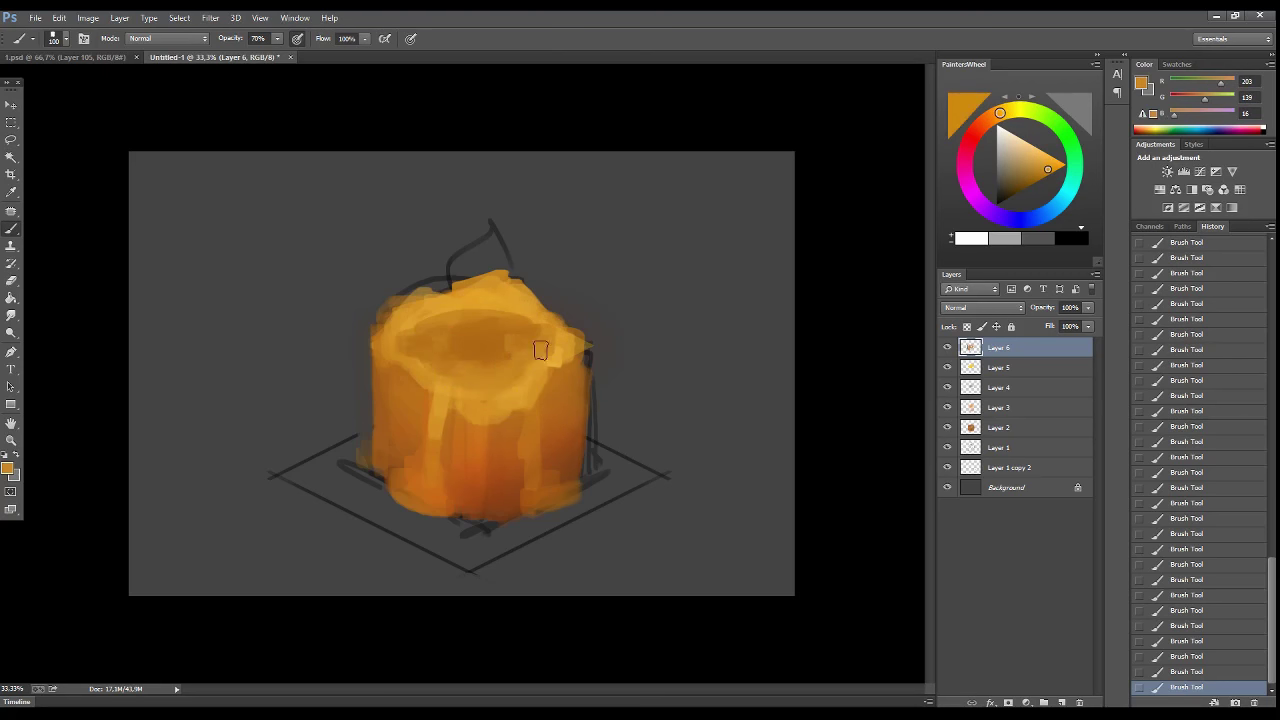
mouse_move(540, 350)
mouse_down()
mouse_move(443, 314)
mouse_move(483, 355)
mouse_up()
alt+click(483, 355)
alt+click(481, 342)
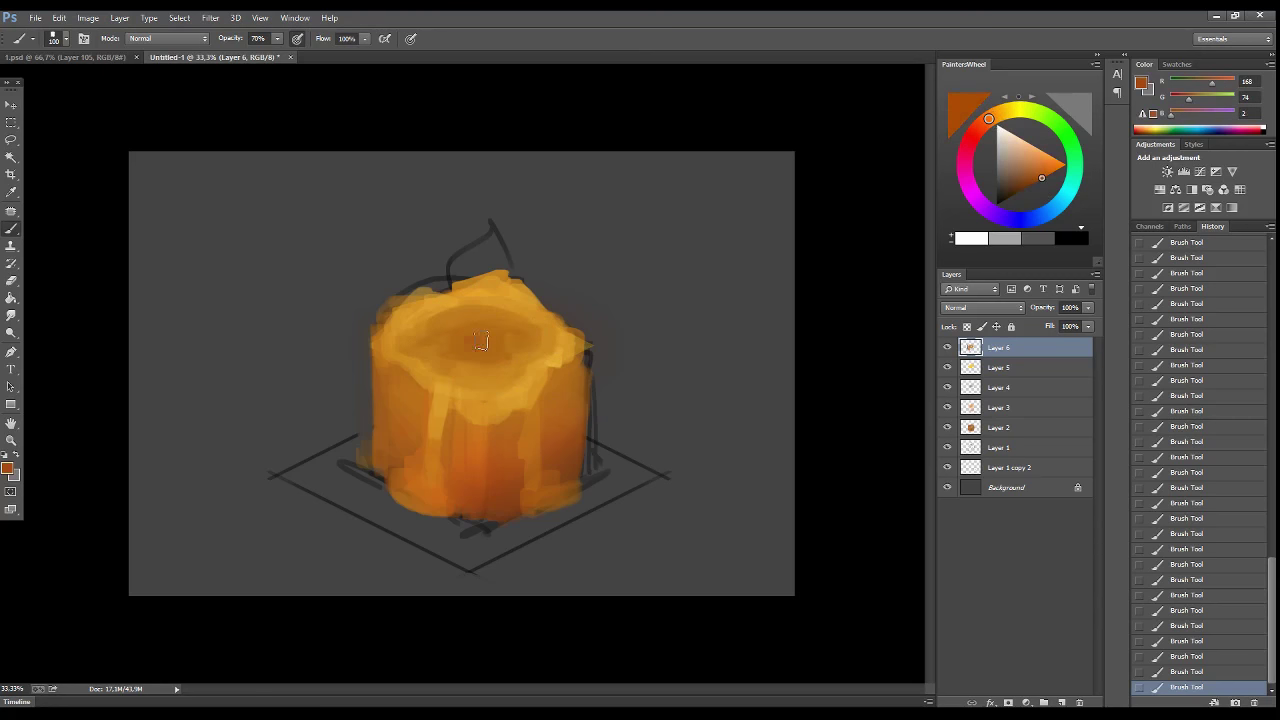
alt+click(480, 410)
mouse_move(478, 420)
mouse_down()
mouse_move(474, 514)
mouse_move(462, 470)
mouse_move(460, 500)
mouse_move(460, 420)
mouse_move(424, 466)
mouse_move(428, 386)
mouse_move(445, 470)
mouse_up()
- Add dark dabs, a light wax drip down the front and a dark stroke at right
alt+click(460, 505)
alt+click(388, 435)
alt+click(437, 423)
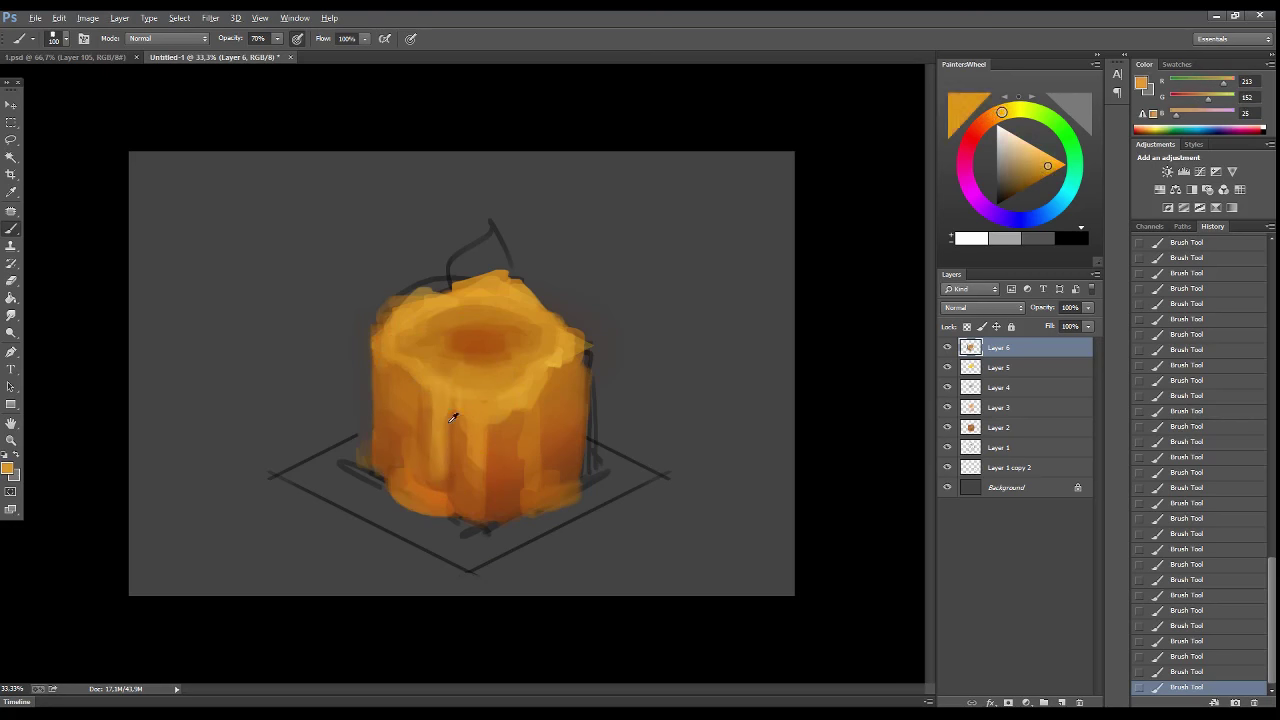
alt+click(441, 392)
mouse_move(523, 402)
mouse_down()
mouse_move(523, 491)
mouse_move(545, 505)
mouse_up()
alt+click(526, 416)
alt+click(574, 438)
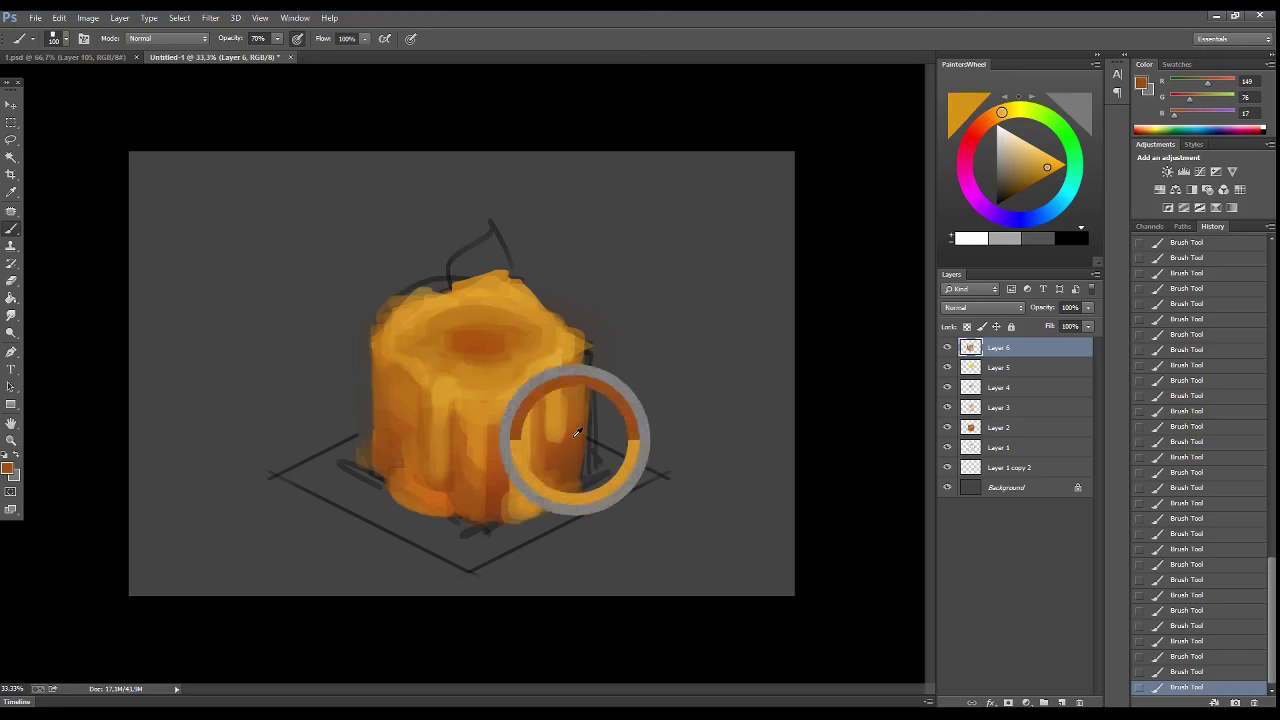
drag(556, 420, 545, 368)
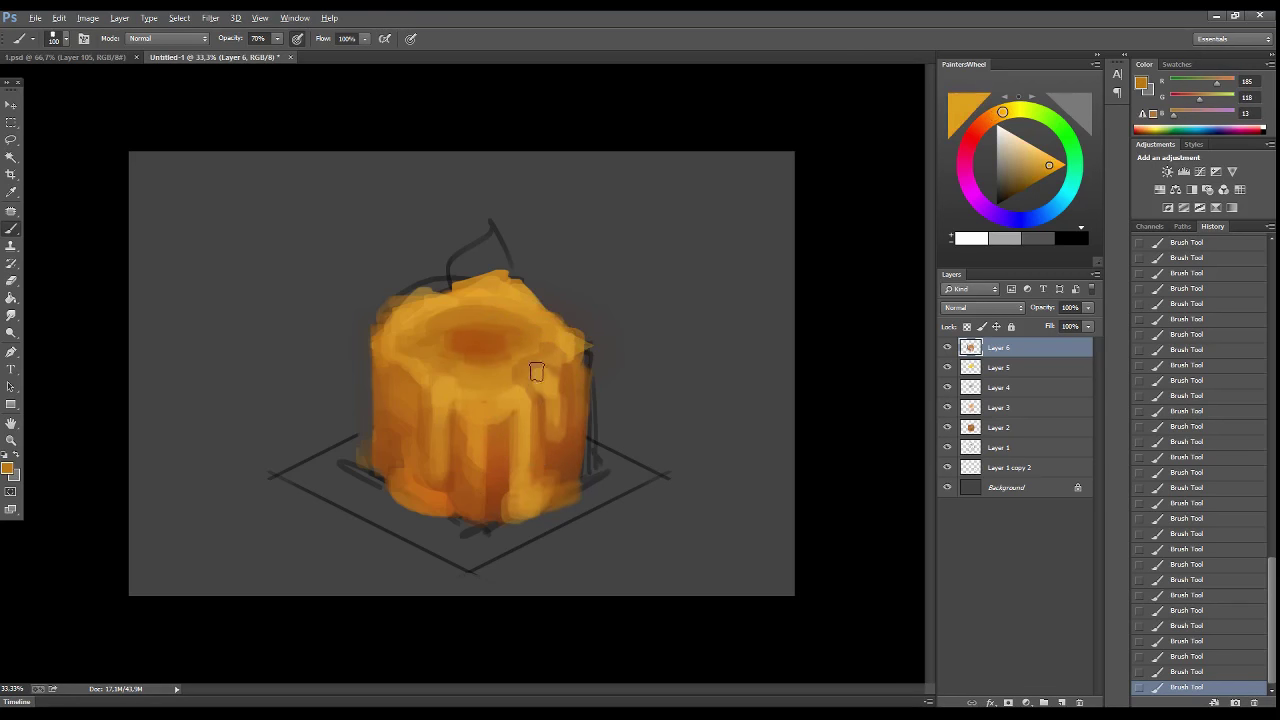
- Shrink the brush to 70 and paint light wax along the candle's base
alt+click(520, 366)
alt+click(528, 348)
alt+click(492, 302)
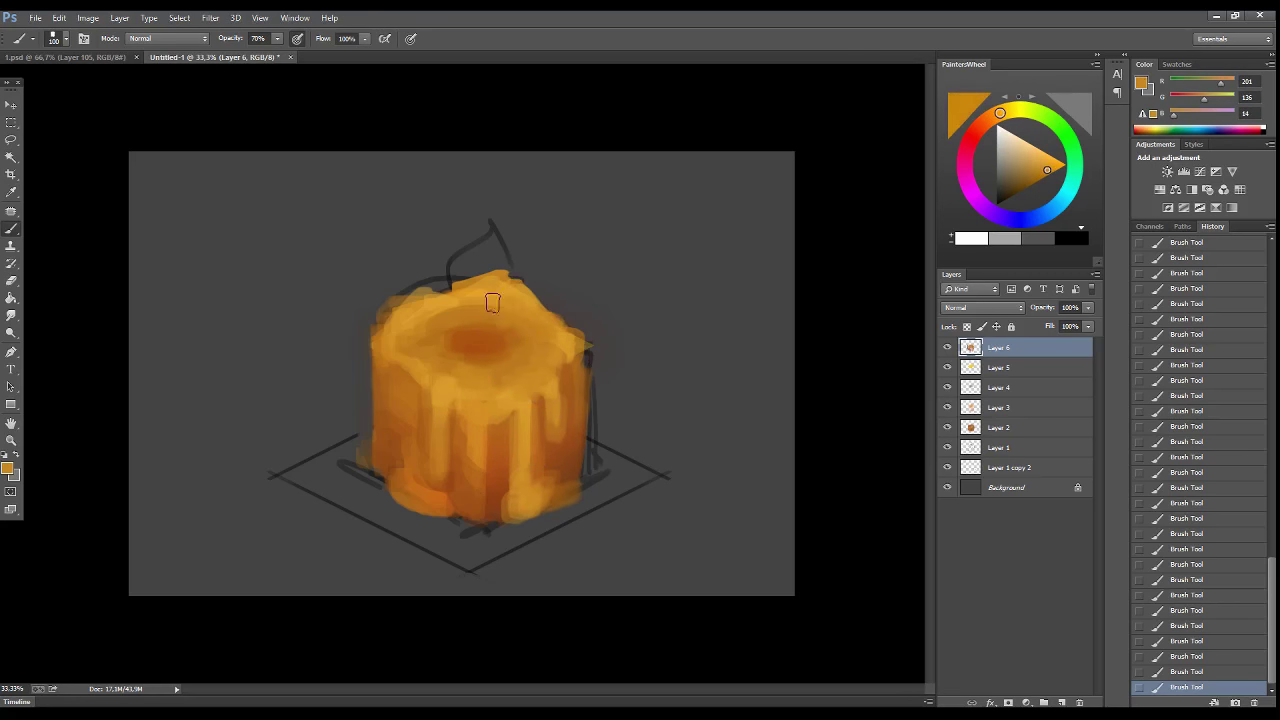
alt+click(462, 432)
key(bracketleft)
key(bracketleft)
key(bracketleft)
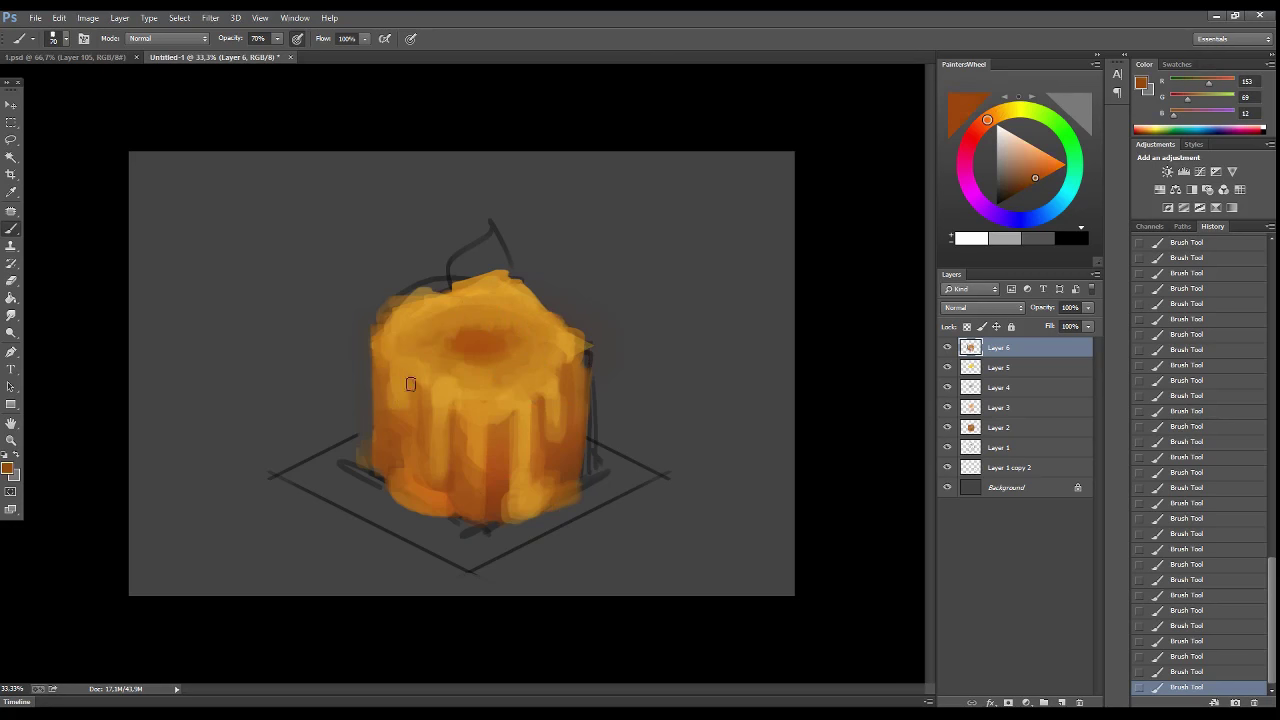
alt+click(440, 476)
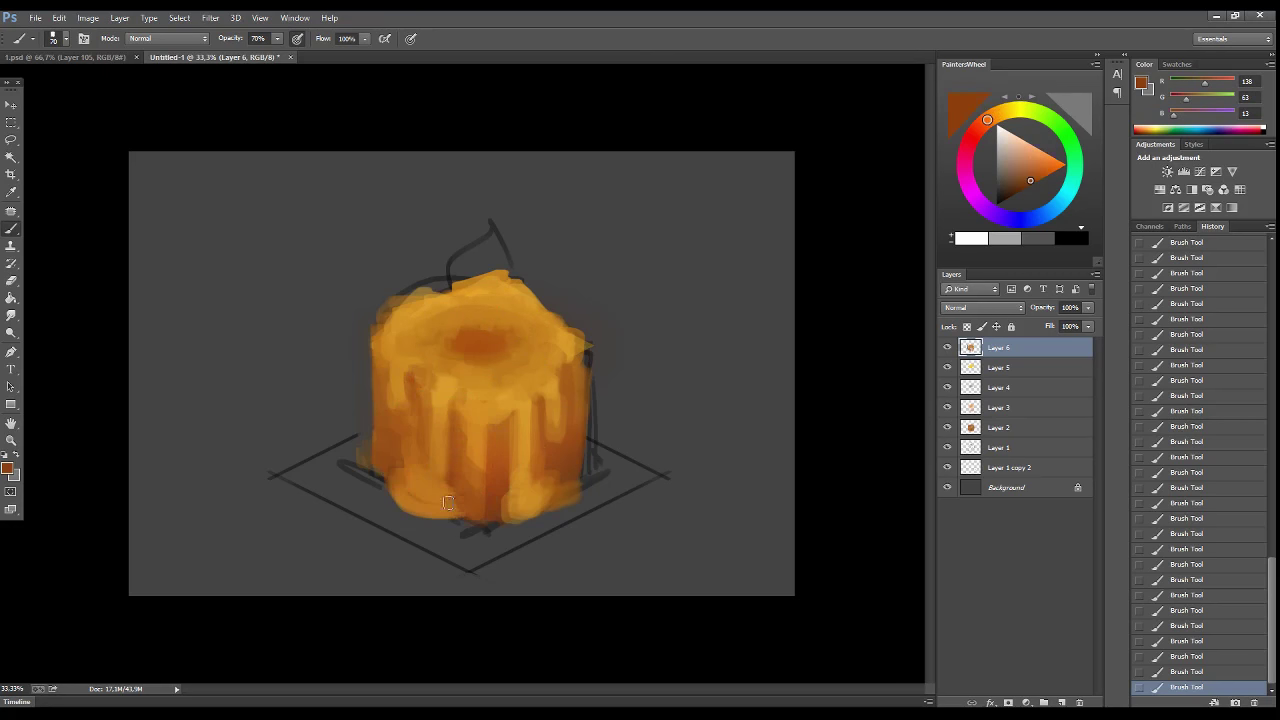
alt+click(535, 495)
drag(520, 500, 565, 495)
alt+click(544, 505)
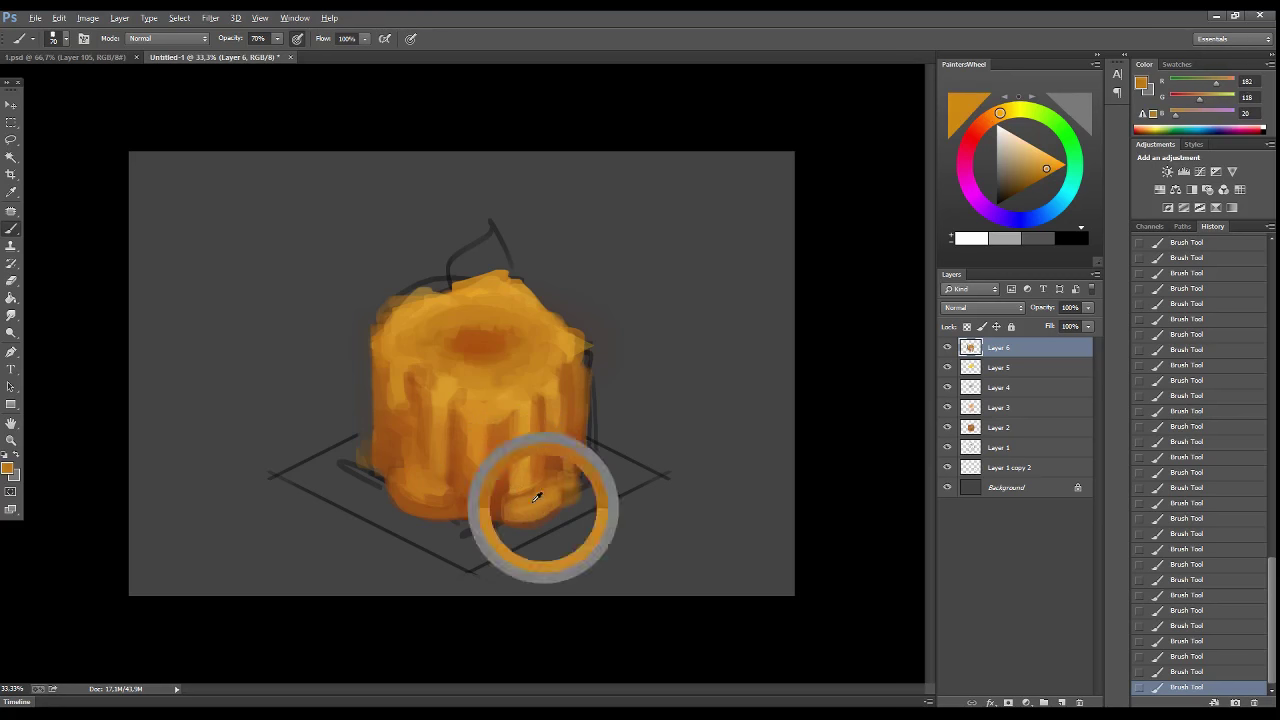
click(1062, 703)
- Smudge vertical strokes through the candle's top, front and right side to soften the wax
key(r)
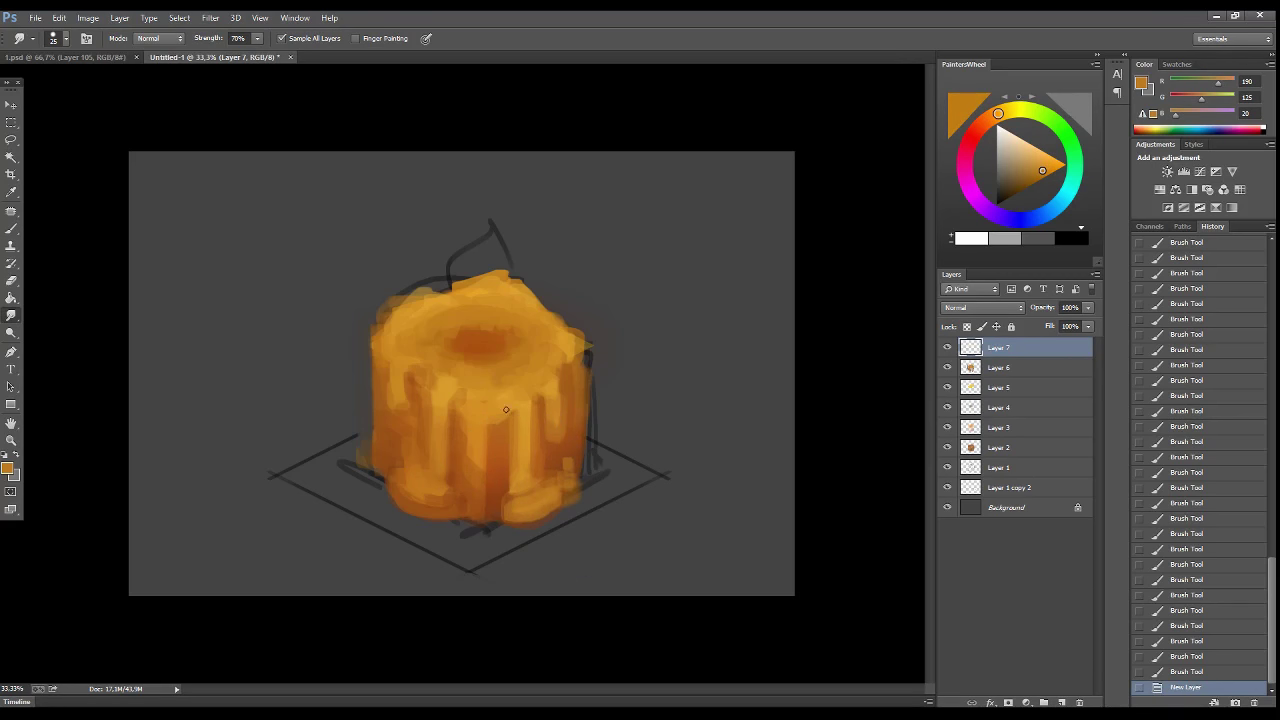
mouse_move(503, 337)
mouse_down()
mouse_move(450, 345)
mouse_move(490, 400)
mouse_move(457, 460)
mouse_move(499, 486)
mouse_move(512, 430)
mouse_up()
mouse_move(525, 505)
mouse_down()
mouse_move(526, 440)
mouse_move(565, 400)
mouse_up()
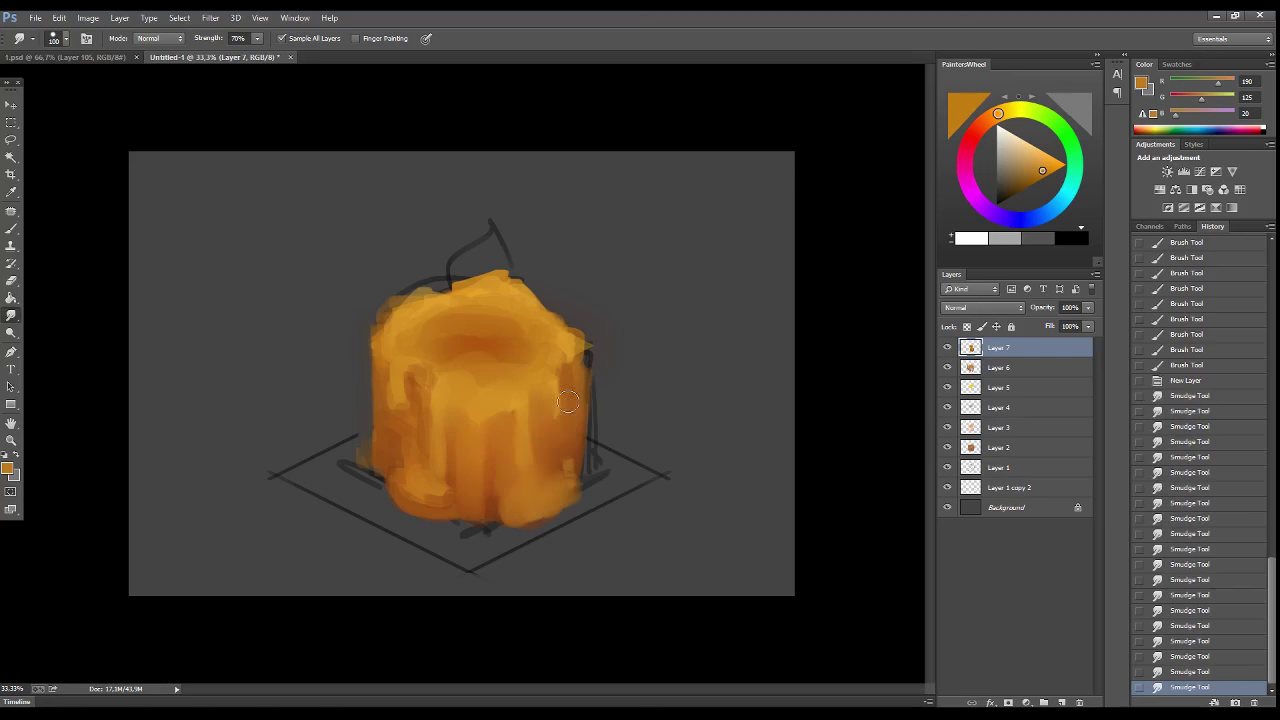
mouse_move(566, 470)
mouse_down()
mouse_move(568, 345)
mouse_move(420, 343)
mouse_move(463, 299)
mouse_move(449, 300)
mouse_up()
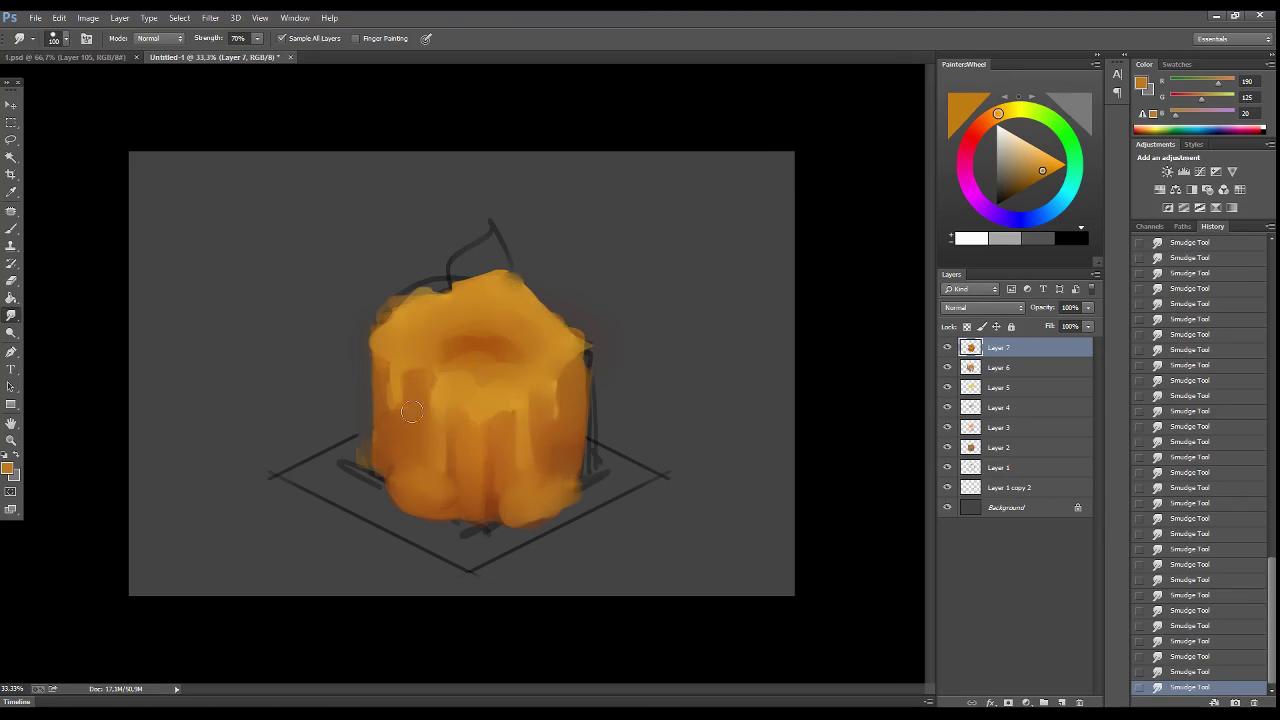
key(b)
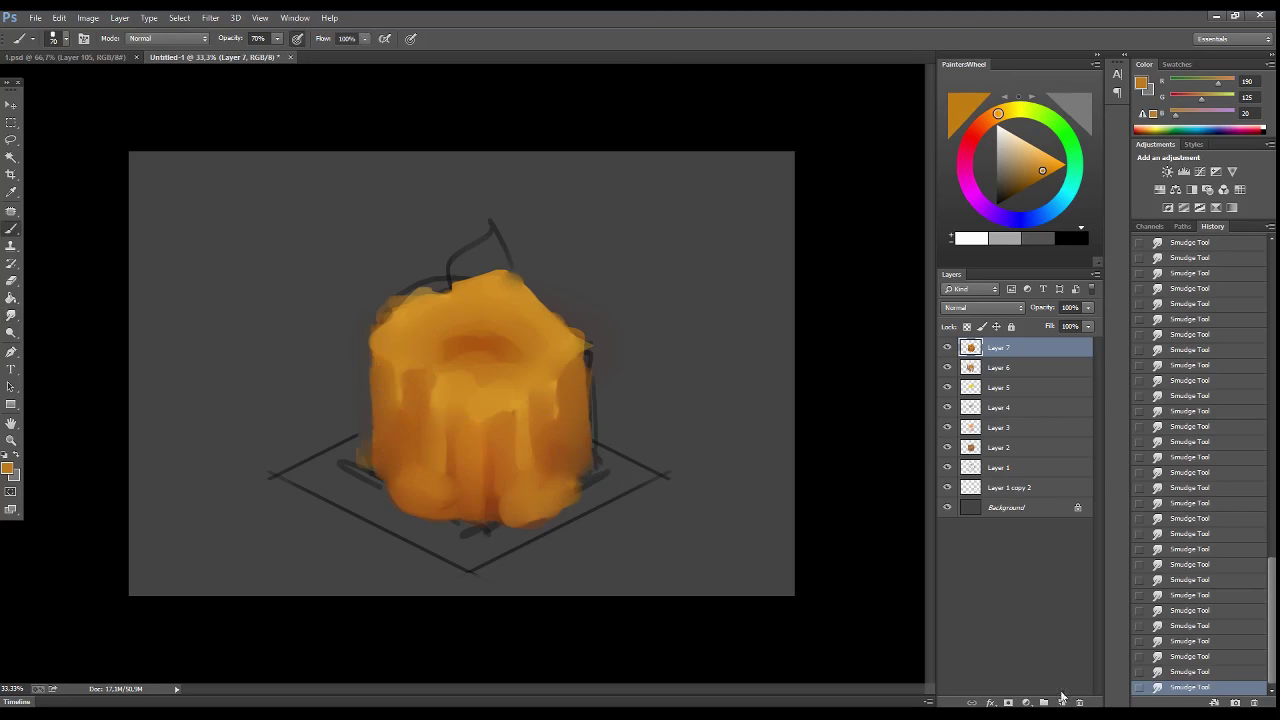
key(ctrl+shift+alt+n)
- Draw a black line, rotate it to the isometric angle, then duplicate and merge copies below the candle
key(d)
drag(274, 420, 714, 420)
key(ctrl+t)
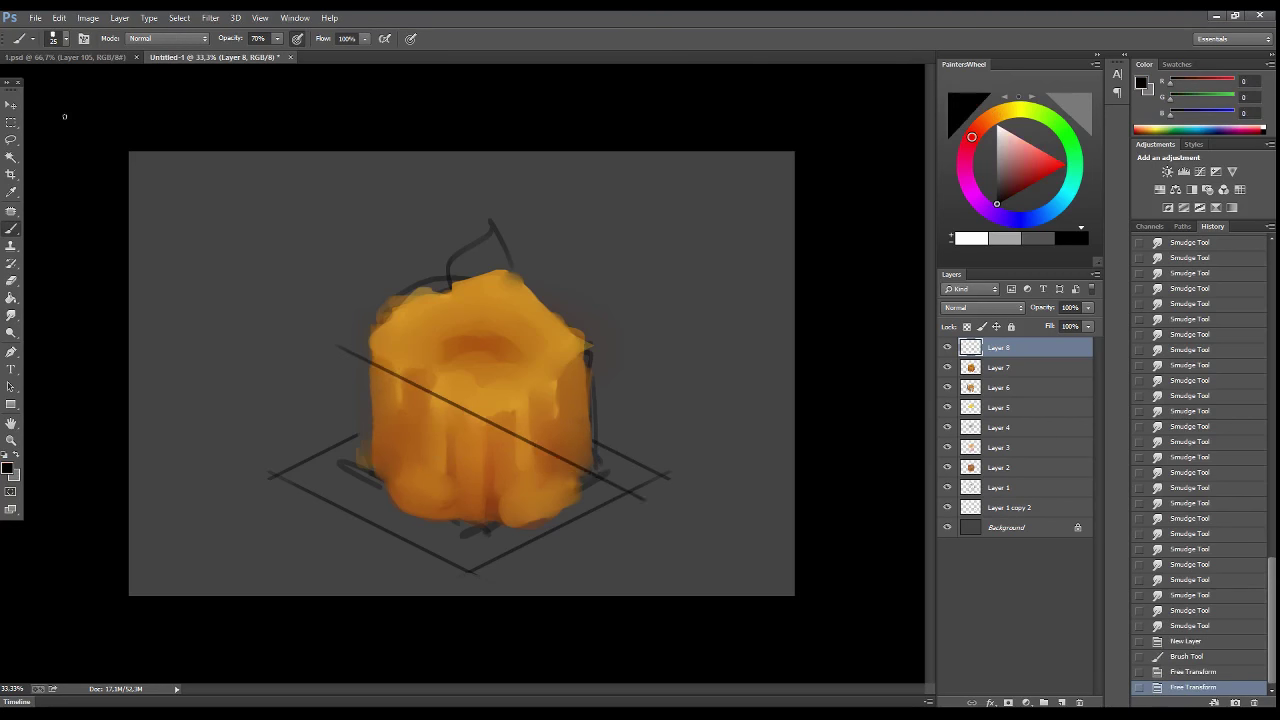
key(v)
mouse_move(490, 420)
mouse_down()
mouse_move(450, 490)
mouse_move(609, 432)
mouse_move(620, 458)
mouse_move(623, 371)
mouse_up()
key(Delete)
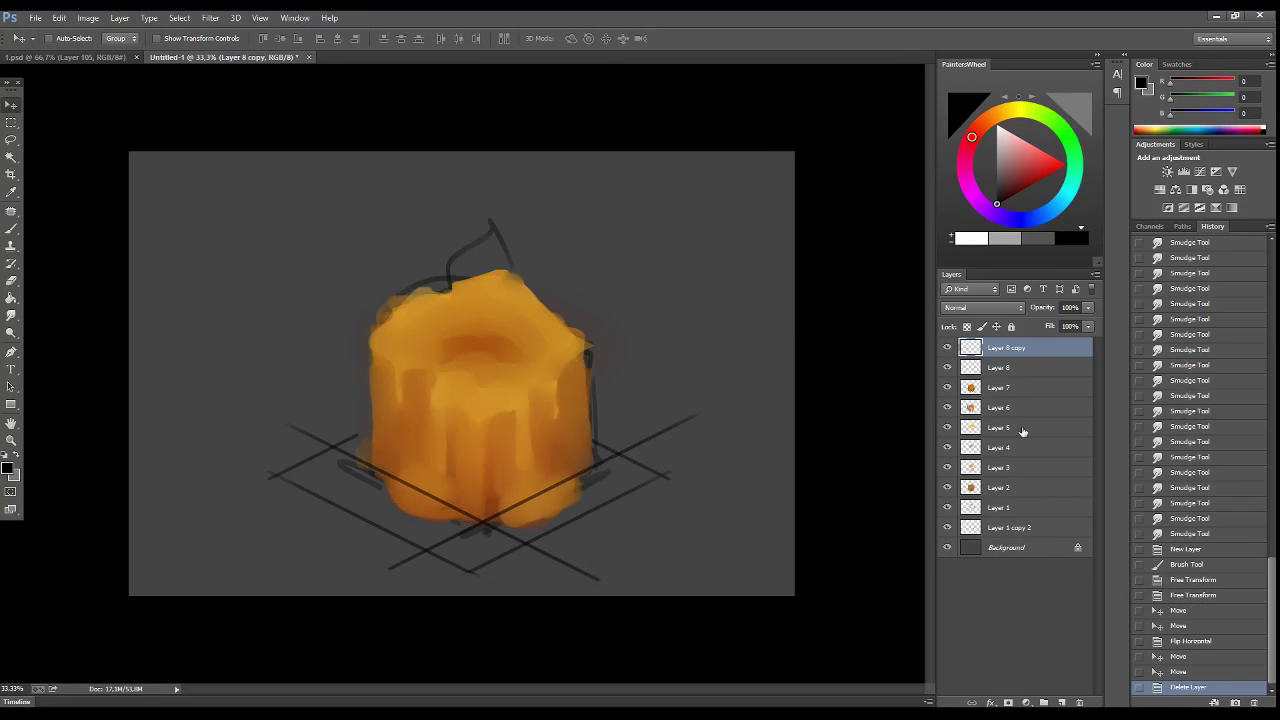
key(ctrl+e)
drag(686, 343, 651, 394)
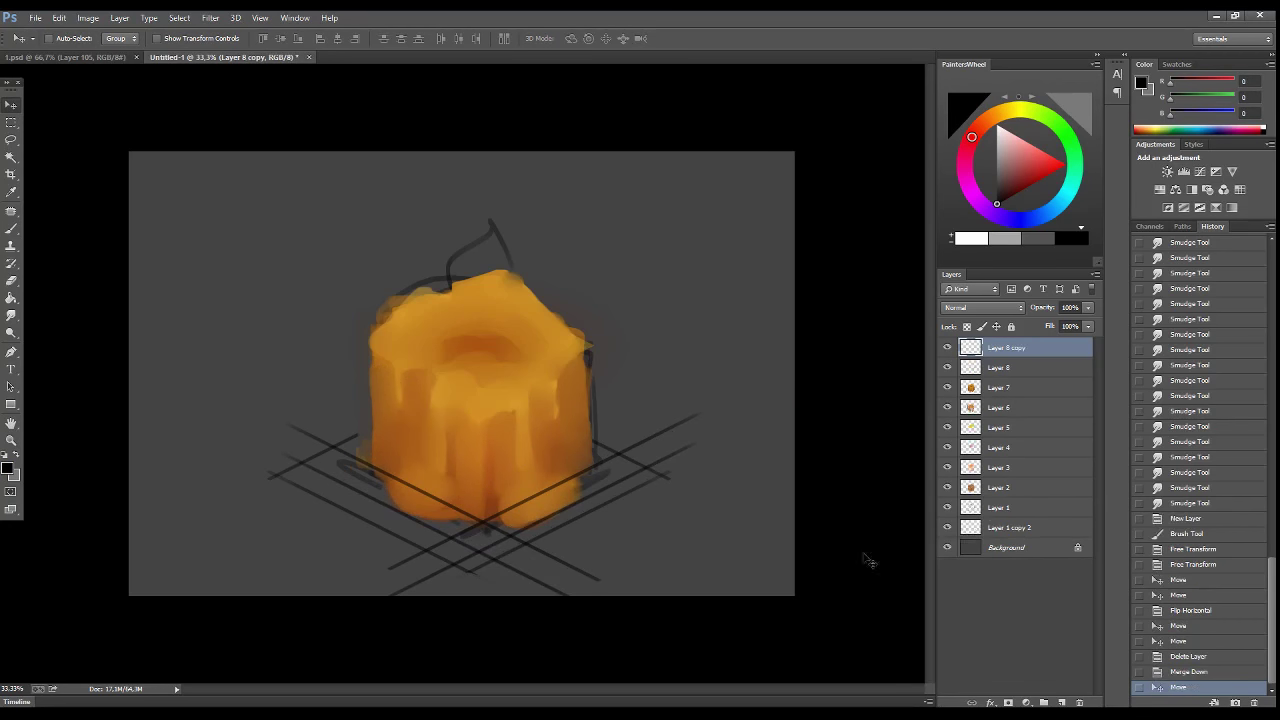
- Add a mirrored short stroke along the grid and merge the Layer 9 stroke layers
key(b)
key(ctrl+shift+alt+n)
drag(532, 508, 608, 506)
key(ctrl+t)
mouse_move(704, 420)
mouse_down()
mouse_move(615, 476)
mouse_move(636, 493)
mouse_up()
key(Return)
shift+click(1000, 407)
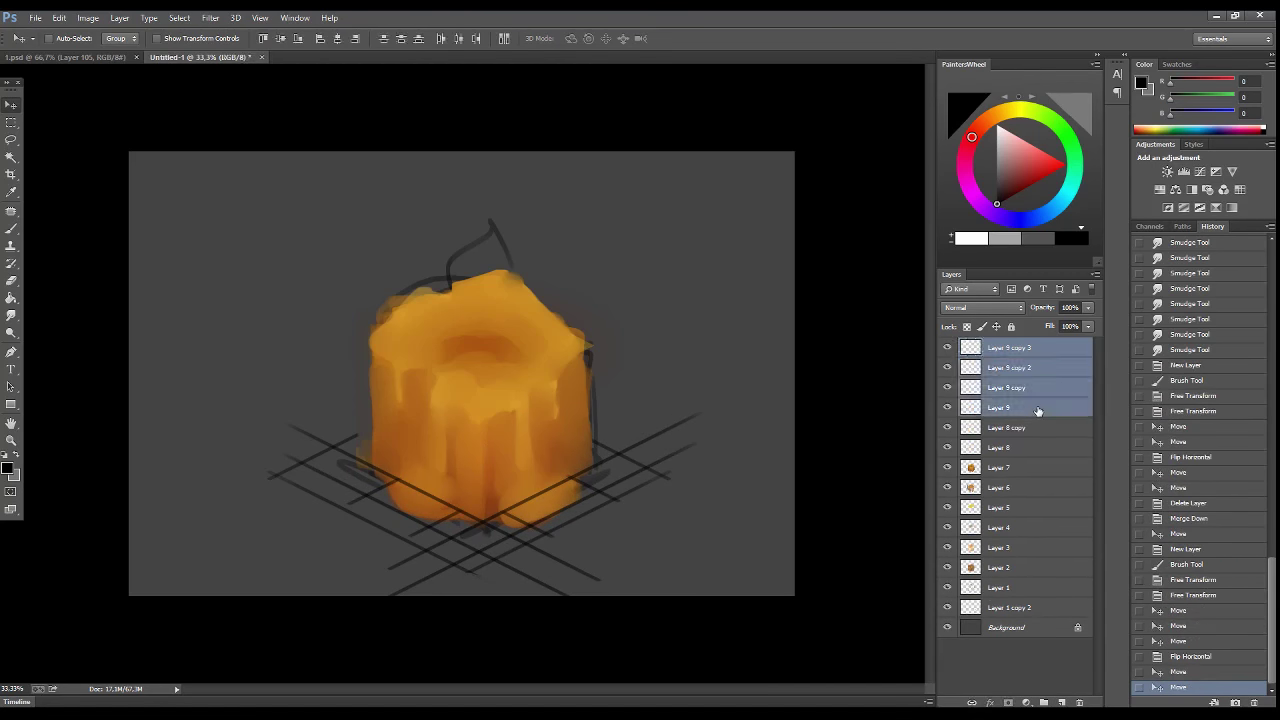
key(ctrl+e)
key(ctrl+e)
key(ctrl+e)
key(ctrl+shift+alt+n)
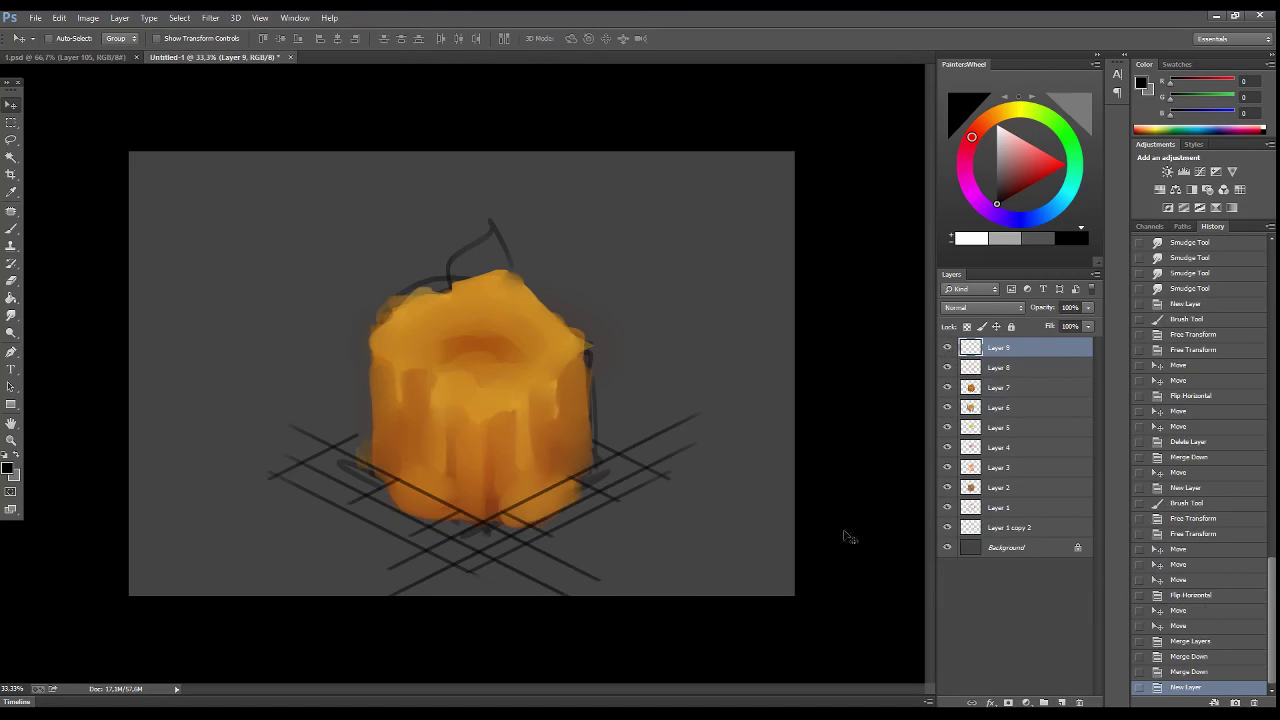
key(b)
alt+click(500, 488)
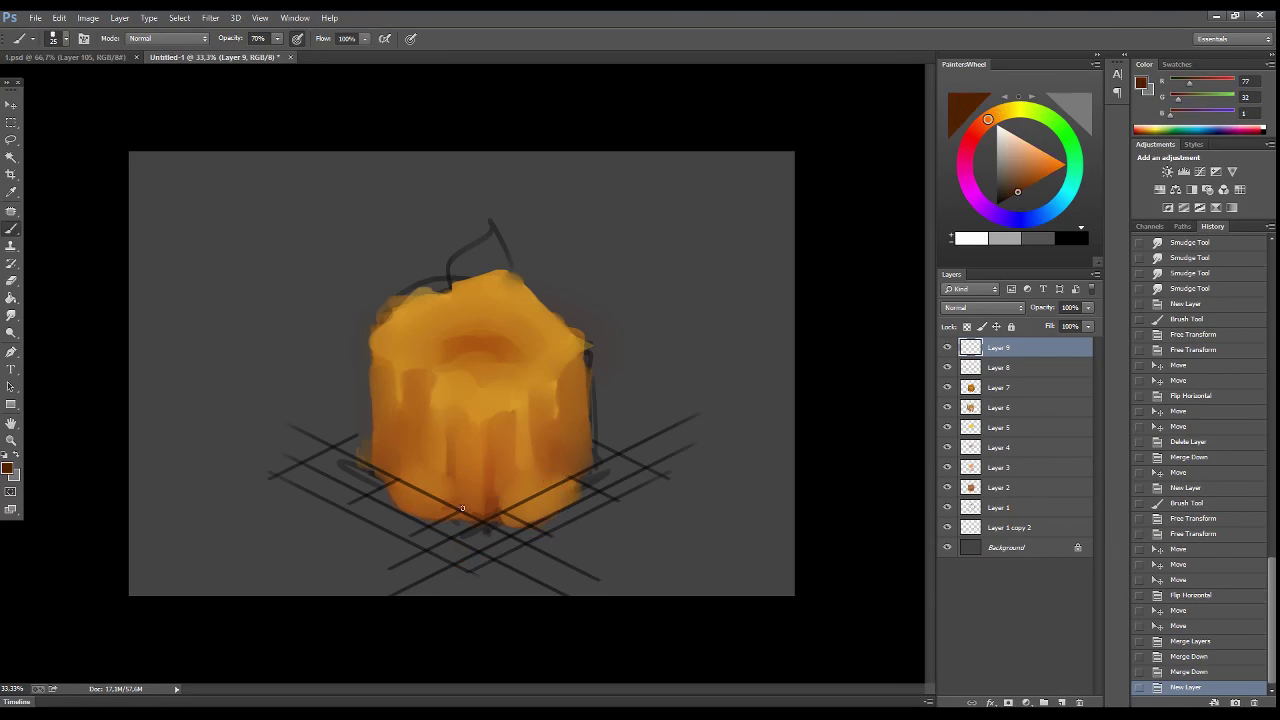
- Outline the candle's base and side edges in dark brown and hide the Layer 8 grid
mouse_move(462, 508)
mouse_down()
mouse_move(570, 502)
mouse_move(580, 484)
mouse_up()
drag(592, 418, 592, 464)
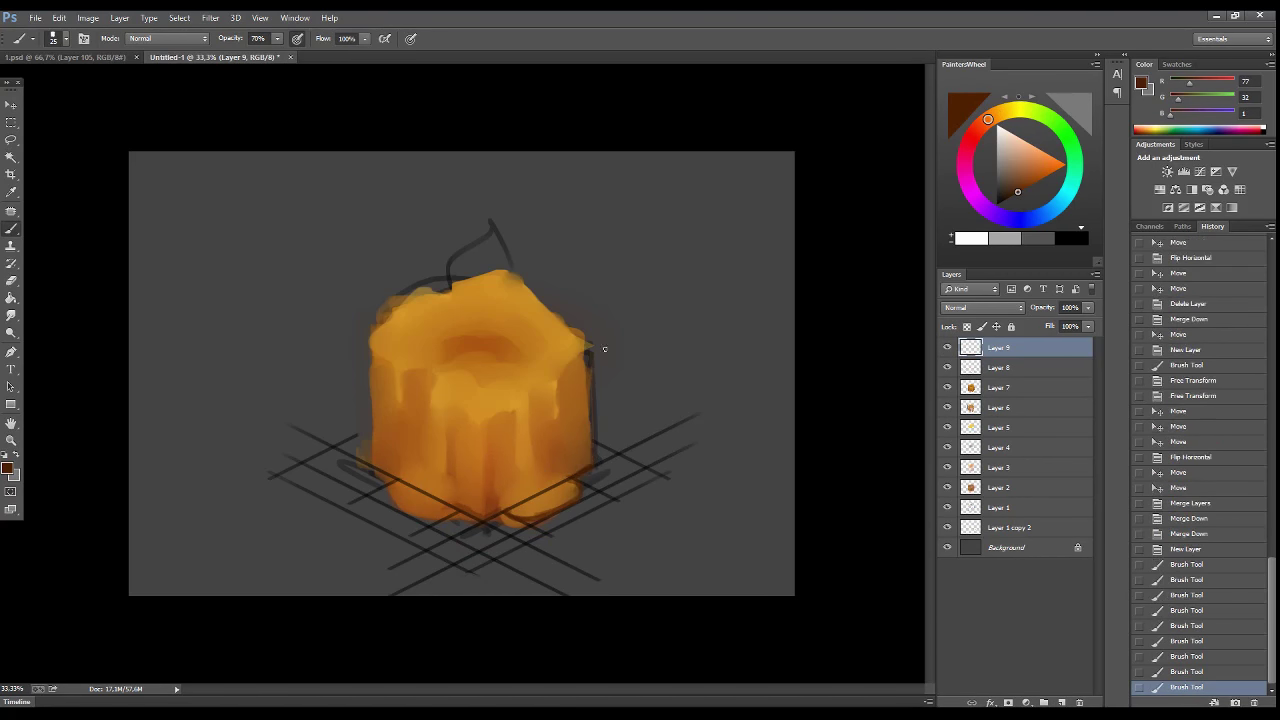
drag(597, 361, 588, 350)
mouse_move(372, 344)
mouse_down()
mouse_move(374, 468)
mouse_move(480, 520)
mouse_up()
click(947, 367)
mouse_move(400, 505)
mouse_down()
mouse_move(470, 518)
mouse_move(578, 480)
mouse_up()
- Paint orange tones over the candle top, light orange along the base, and orange over the right edge
alt+click(517, 434)
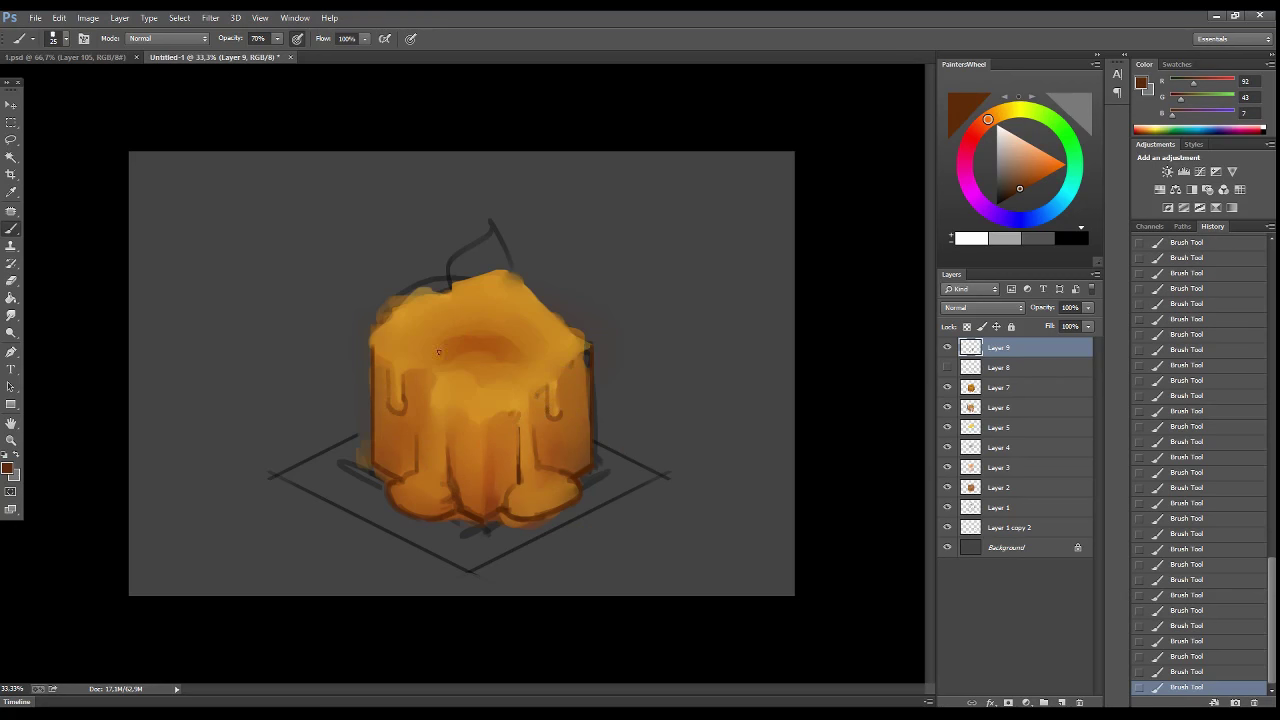
alt+click(502, 420)
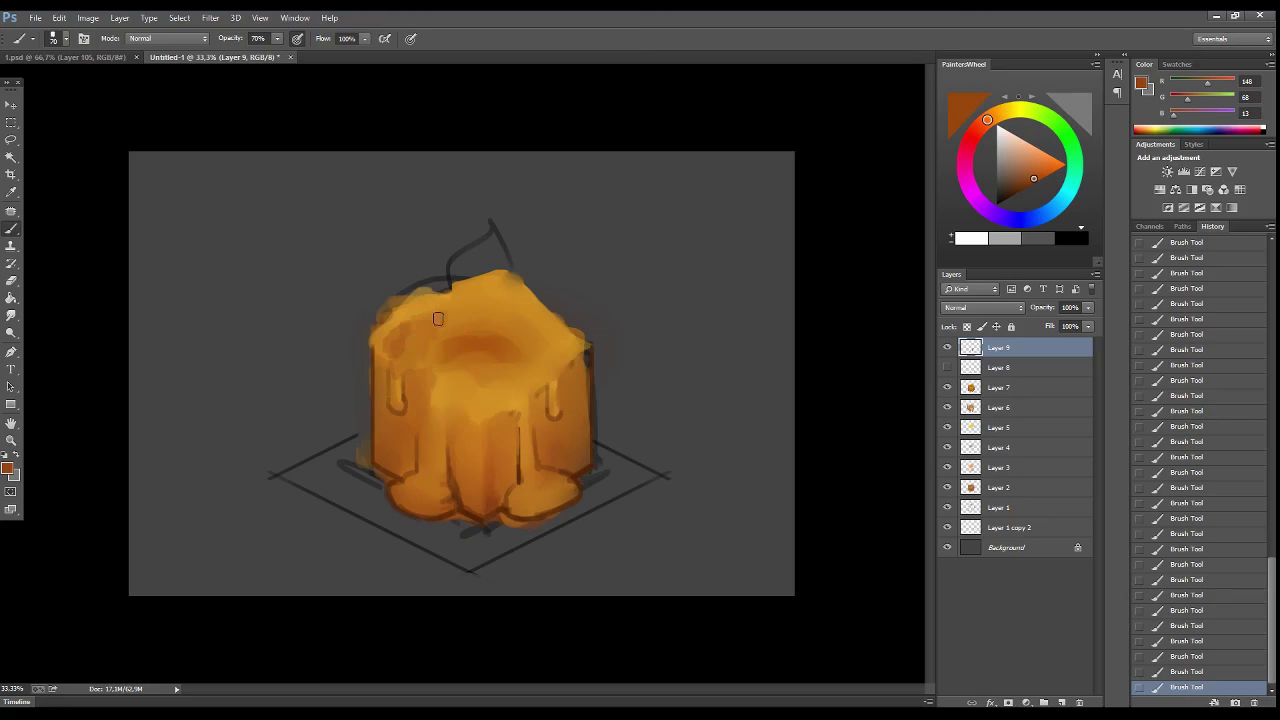
drag(496, 302, 556, 364)
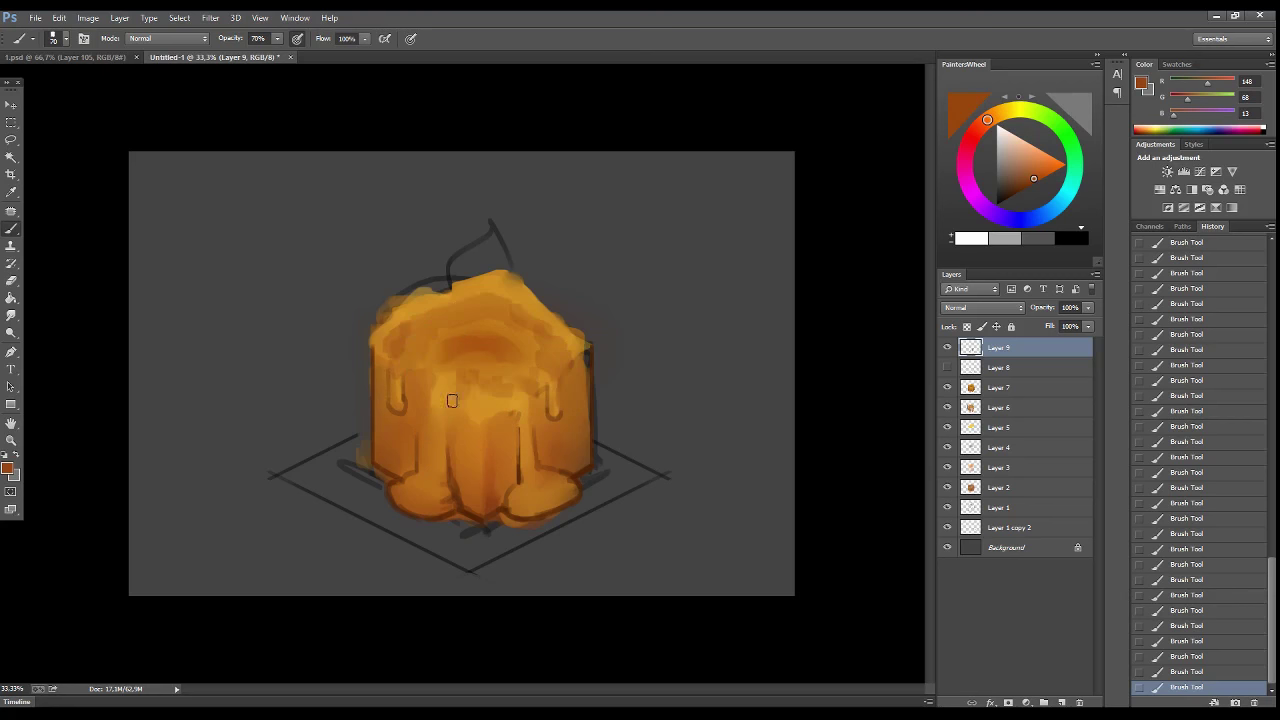
alt+click(415, 495)
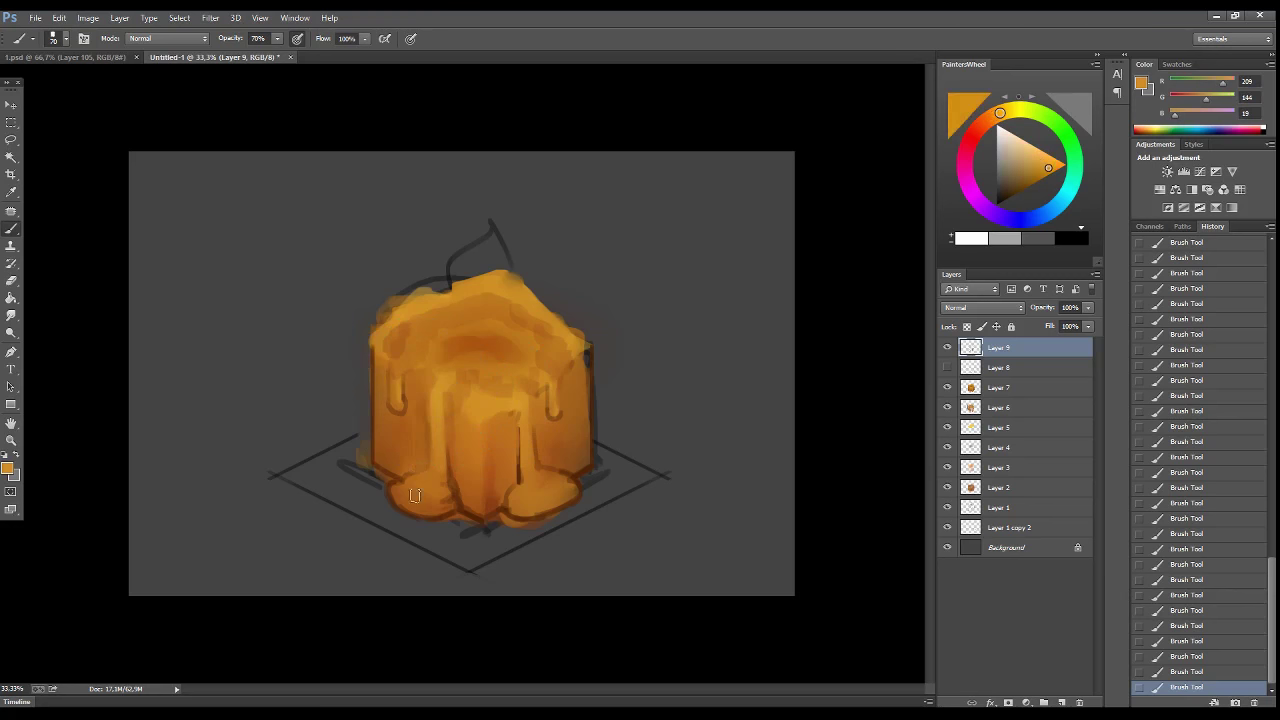
drag(415, 495, 530, 498)
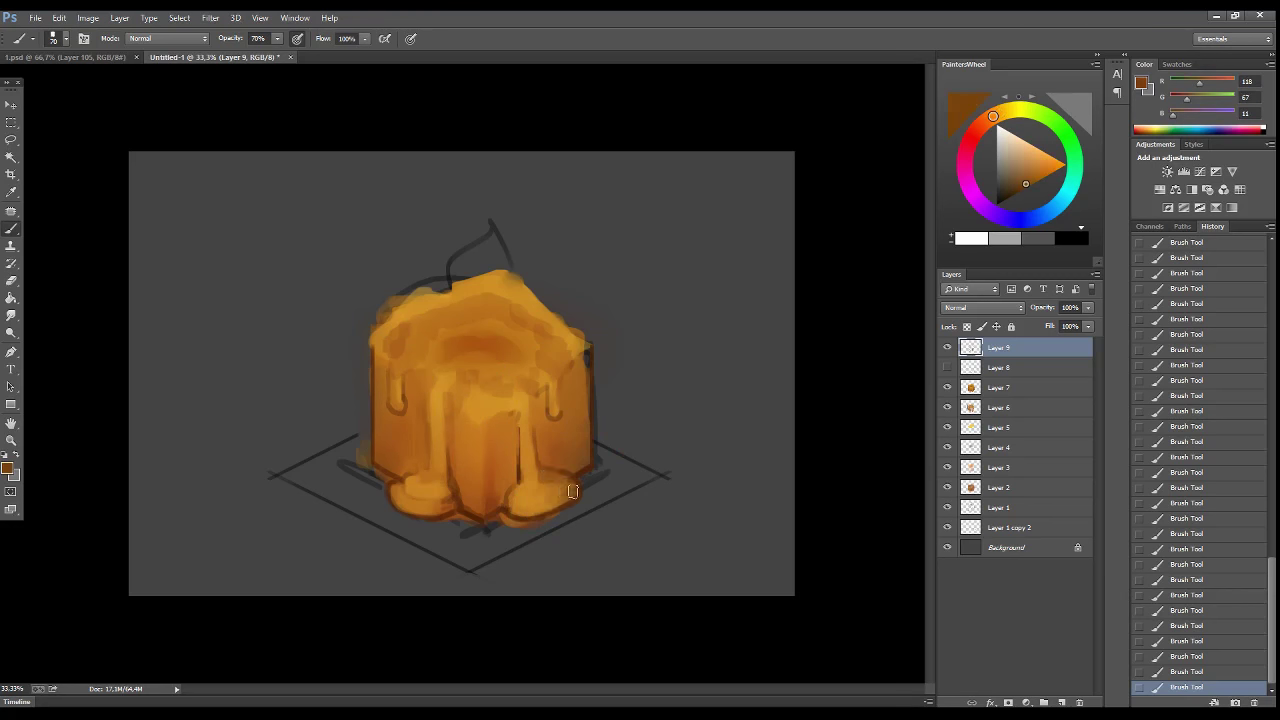
alt+click(488, 424)
alt+click(518, 444)
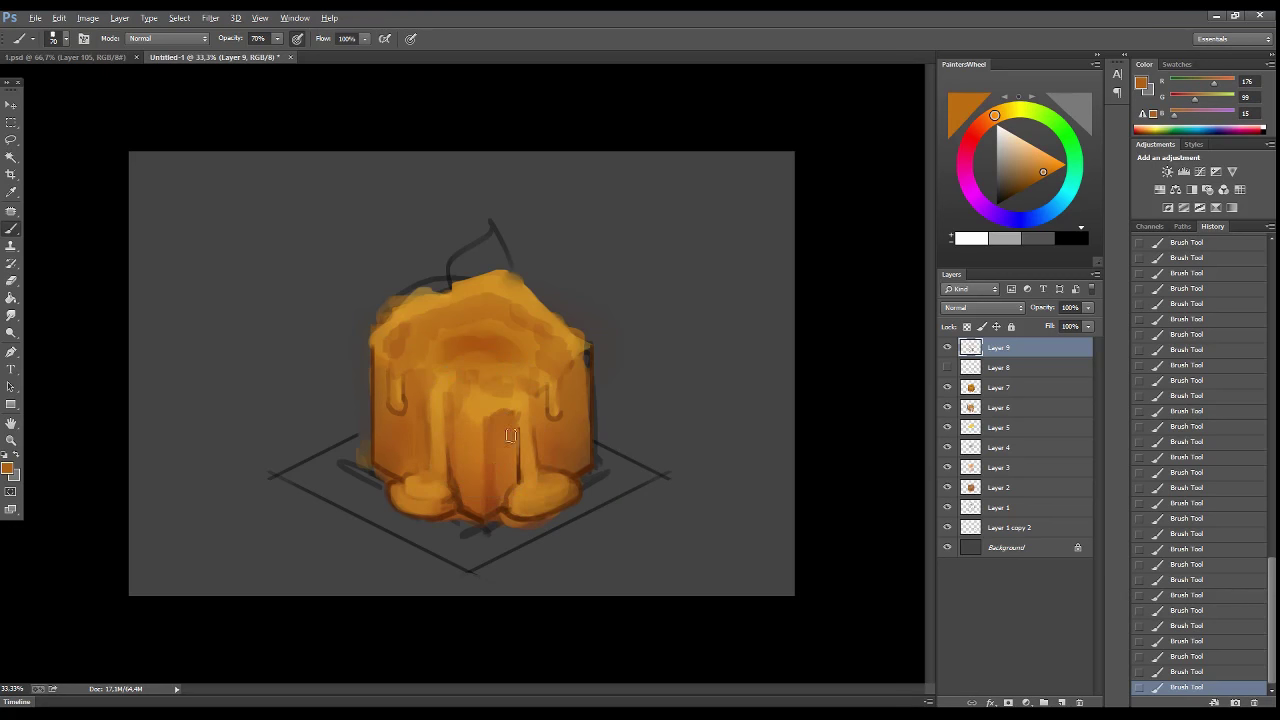
drag(576, 399, 576, 458)
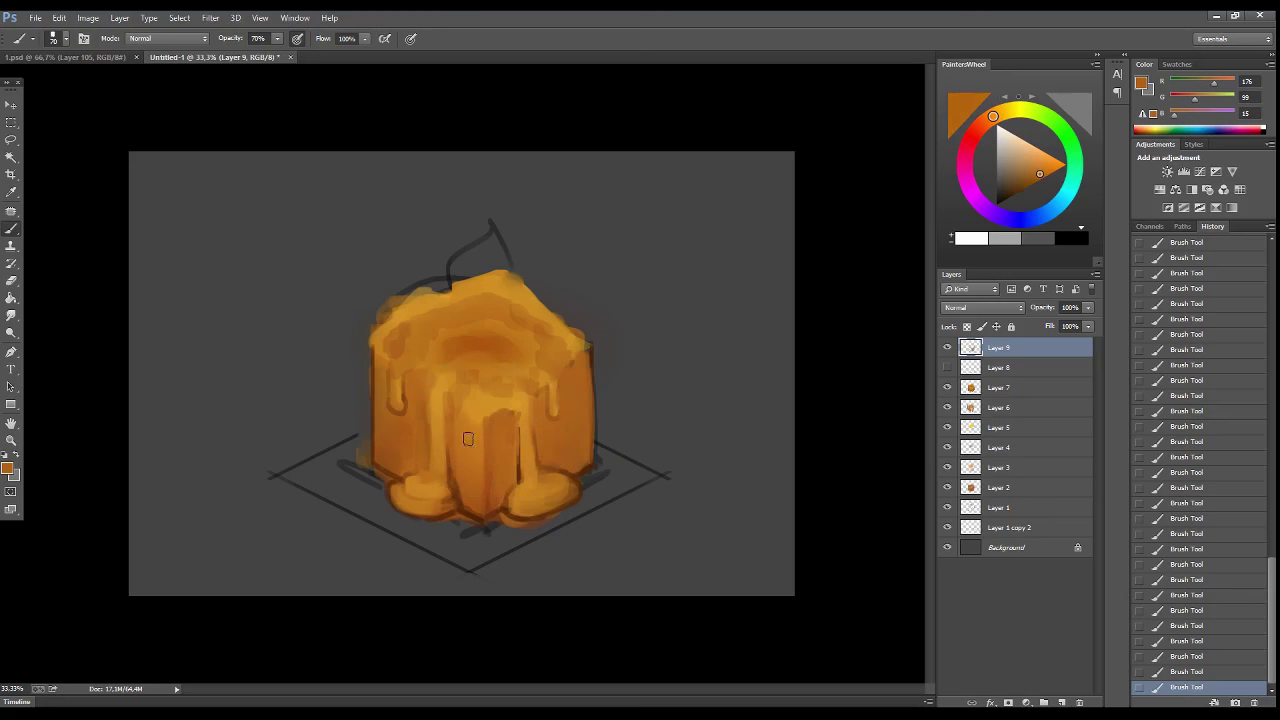
alt+click(478, 490)
- On a new layer, smudge the candle top and drips at 35% strength into smooth wax
click(1066, 702)
key(r)
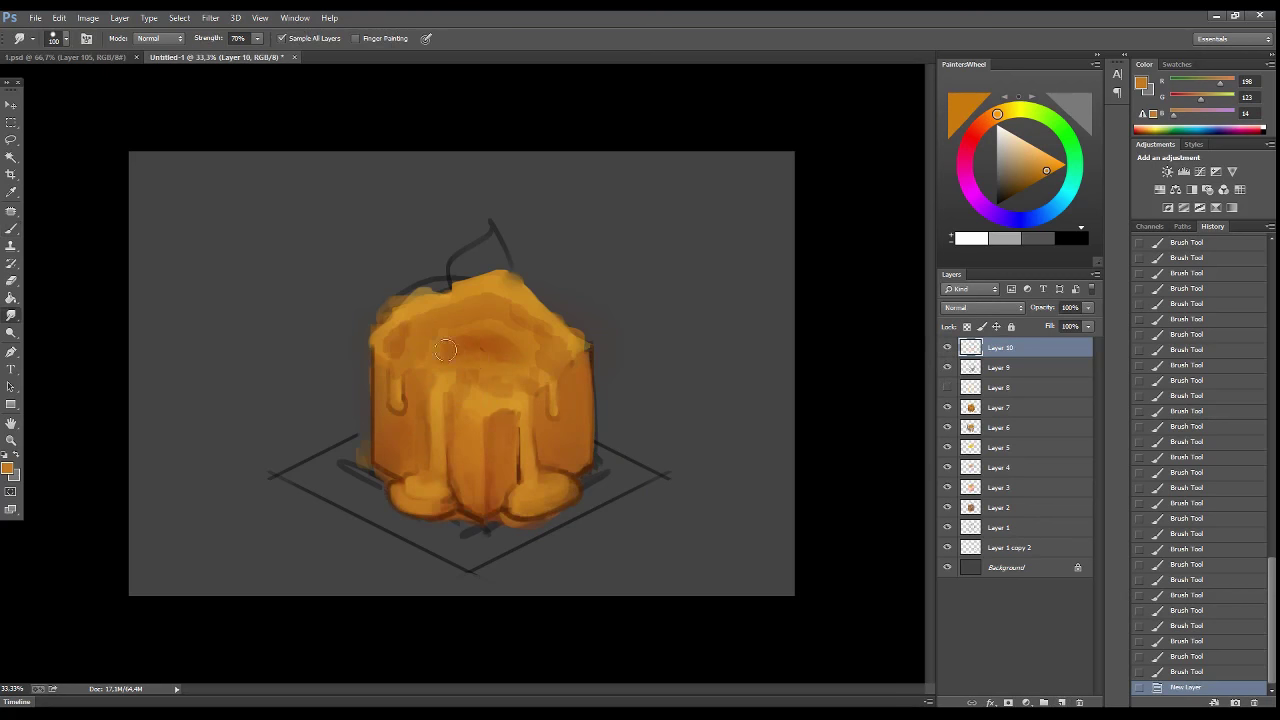
drag(505, 345, 431, 321)
key(3)
key(5)
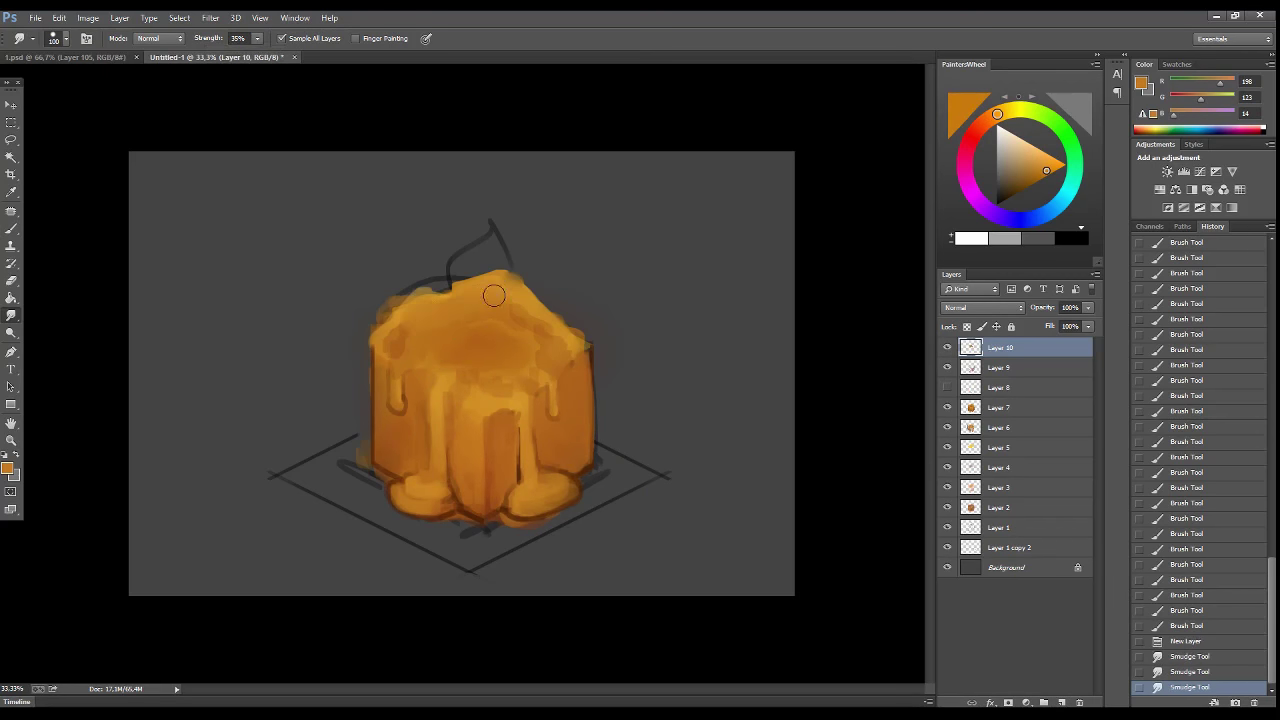
mouse_move(494, 295)
mouse_down()
mouse_move(560, 389)
mouse_move(573, 352)
mouse_move(527, 293)
mouse_up()
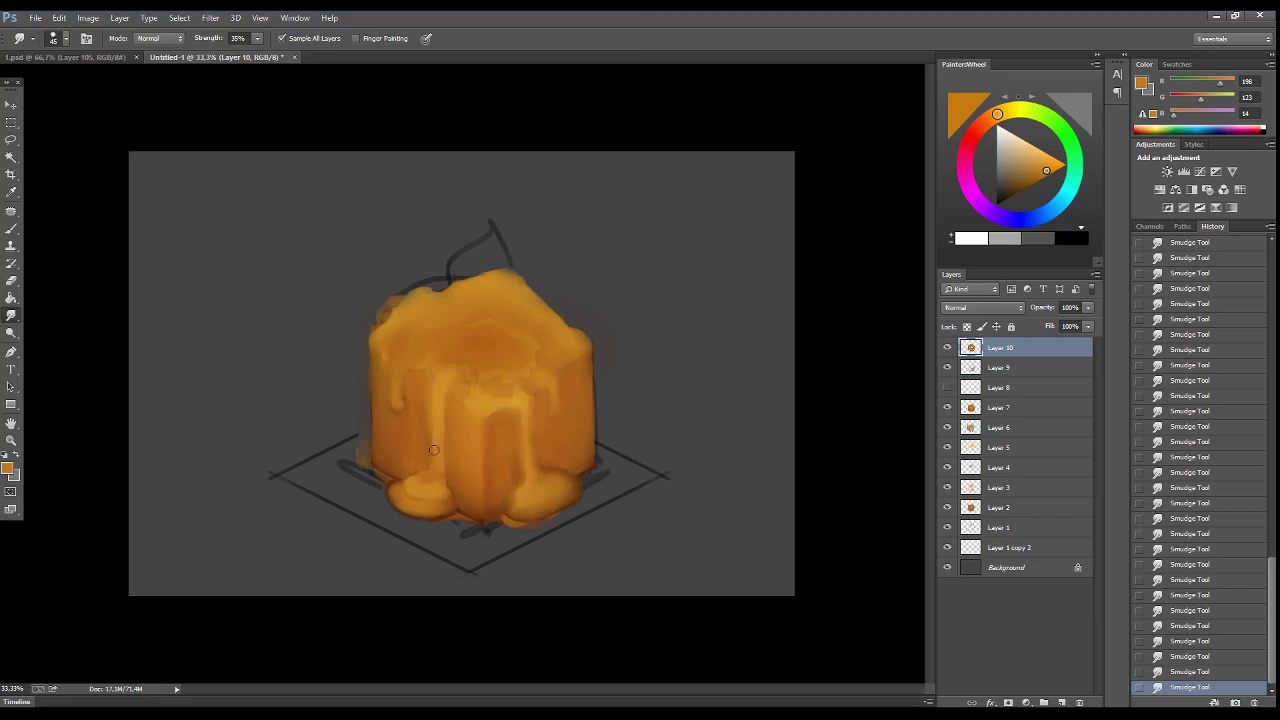
drag(390, 349, 539, 338)
- On a new layer, dab orange paint onto the candle top with the brush
click(1062, 702)
key(b)
alt+click(425, 319)
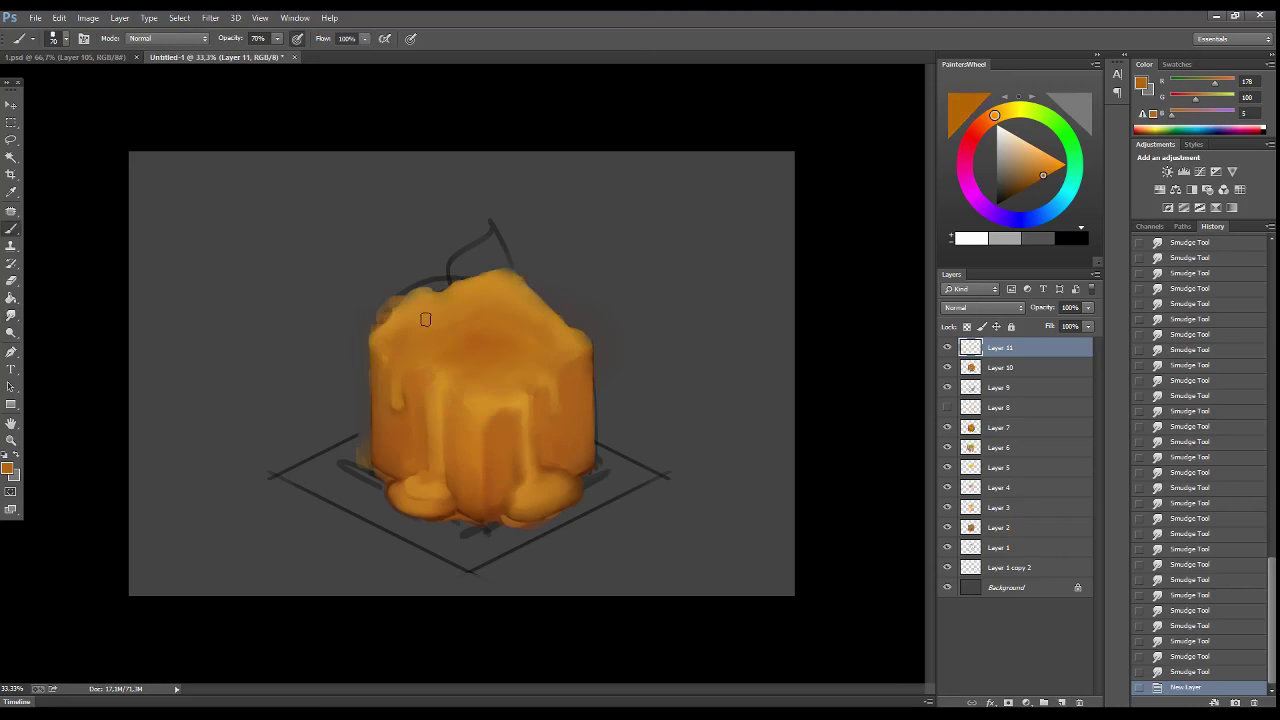
click(463, 307)
click(480, 306)
click(496, 304)
- Sample nearby oranges and dab more paint around the candle rim and top
alt+click(516, 289)
click(510, 292)
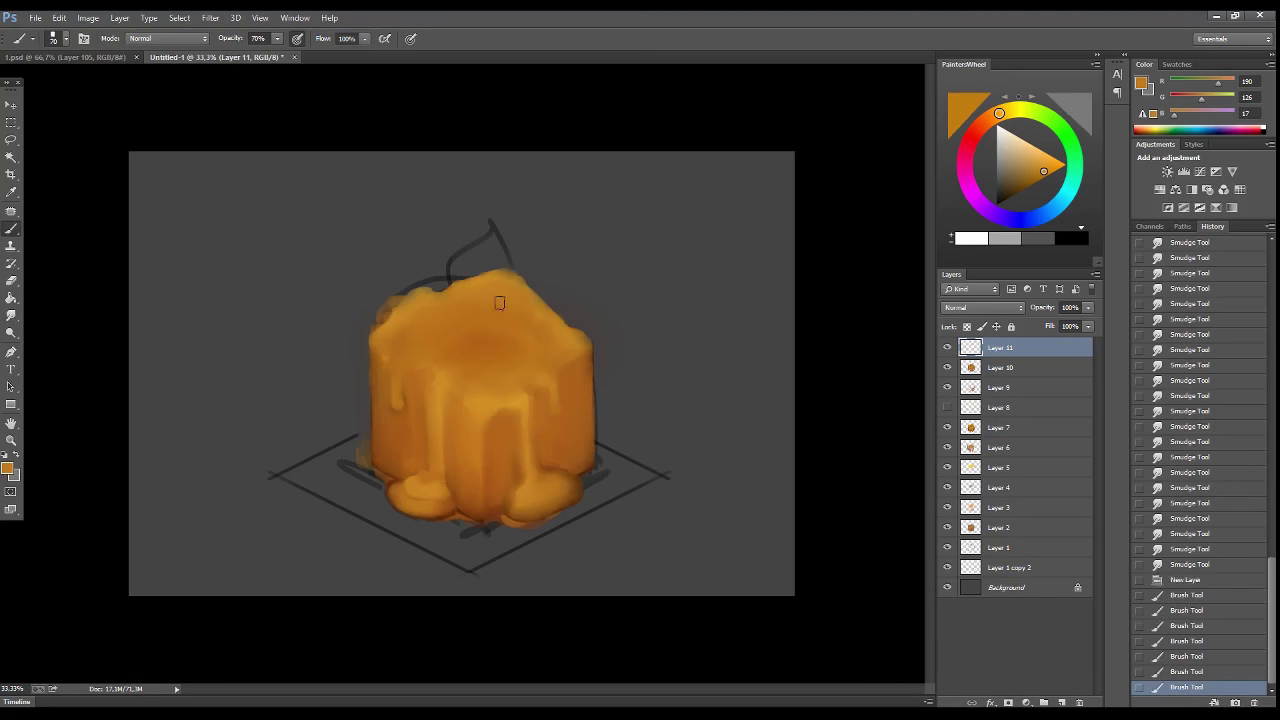
click(505, 294)
click(508, 295)
click(516, 300)
click(470, 290)
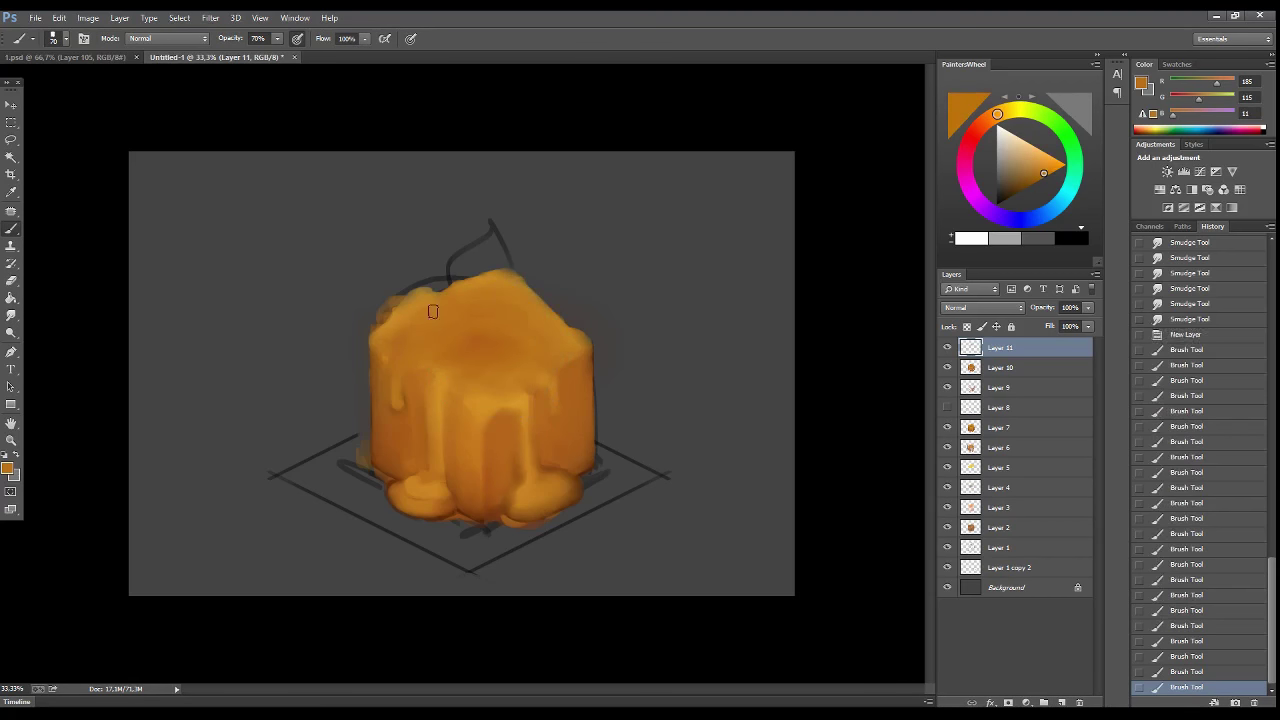
alt+click(460, 288)
click(466, 289)
alt+click(470, 300)
click(480, 300)
alt+click(500, 386)
- Choose a bright pure yellow and smudge a yellow dab into a glow on the candle front
drag(1020, 117, 1015, 109)
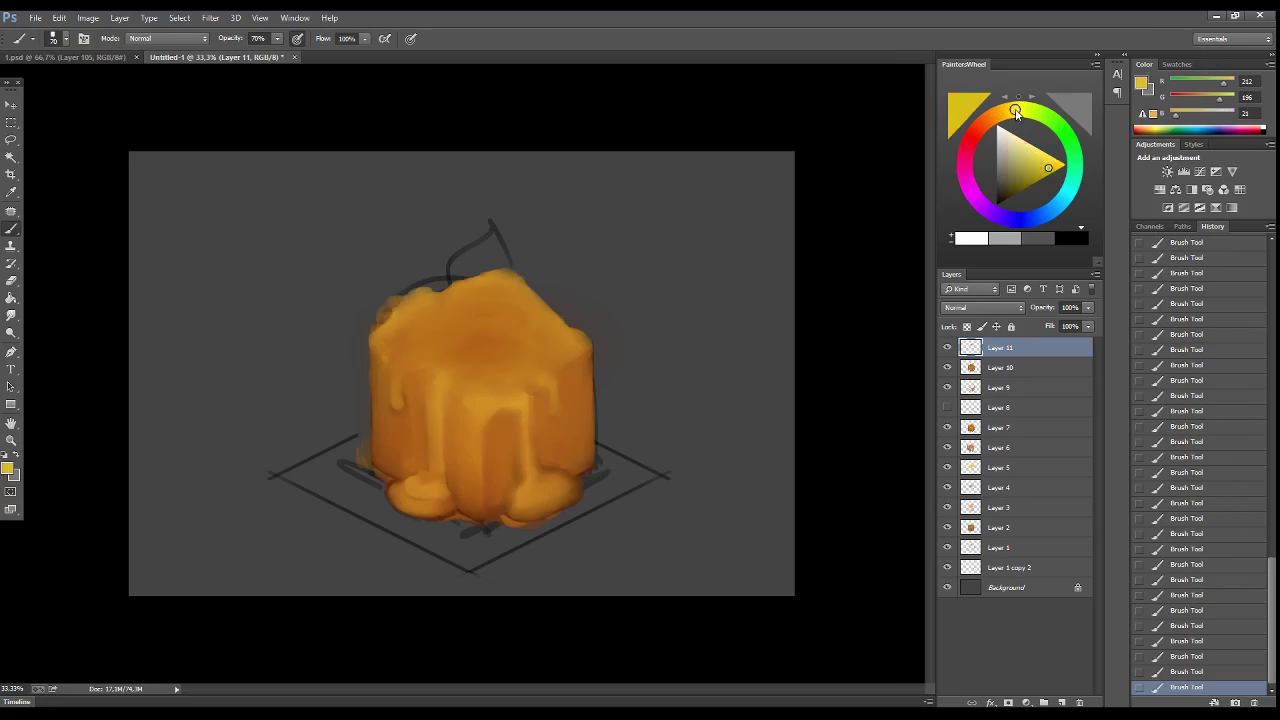
click(1065, 164)
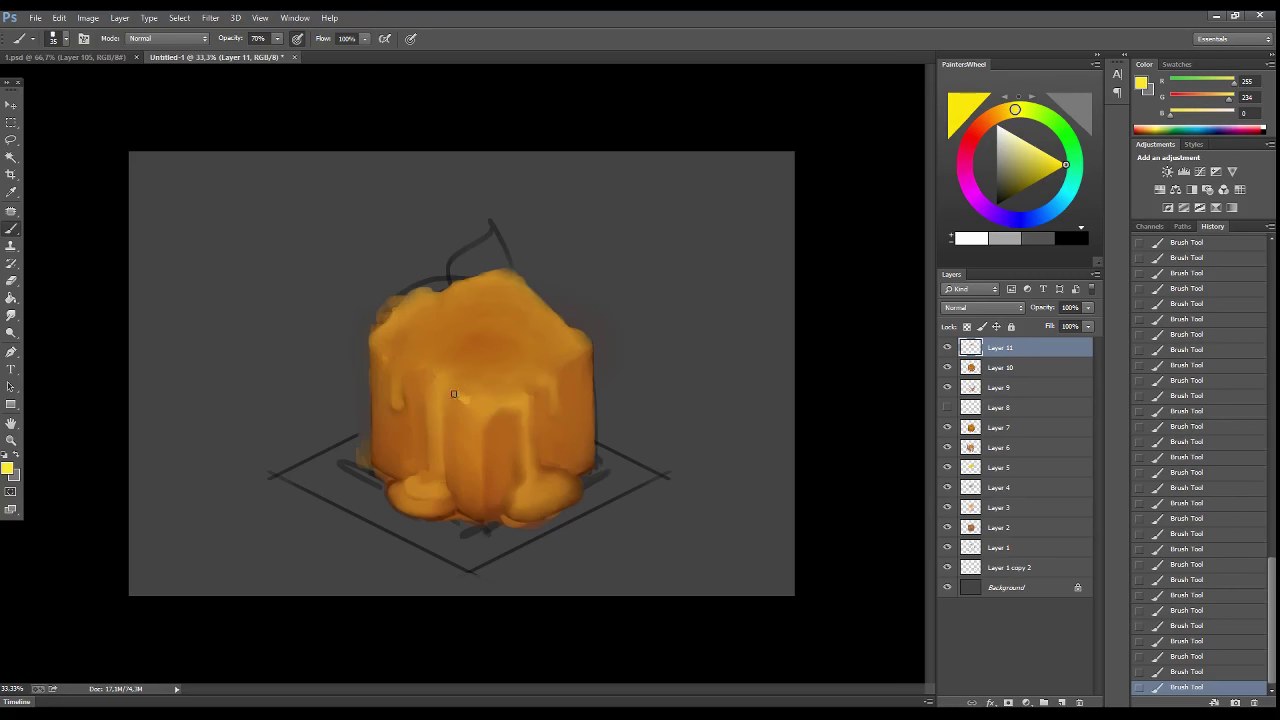
key(r)
mouse_move(440, 391)
mouse_down()
mouse_move(437, 380)
mouse_move(439, 421)
mouse_move(498, 388)
mouse_move(479, 453)
mouse_up()
- Paint bright yellow highlights down the candle front and smudge the glow downward
key(b)
alt+click(491, 417)
alt+click(464, 398)
alt+click(466, 396)
mouse_move(485, 473)
mouse_down()
mouse_move(484, 406)
mouse_move(467, 403)
mouse_up()
key(r)
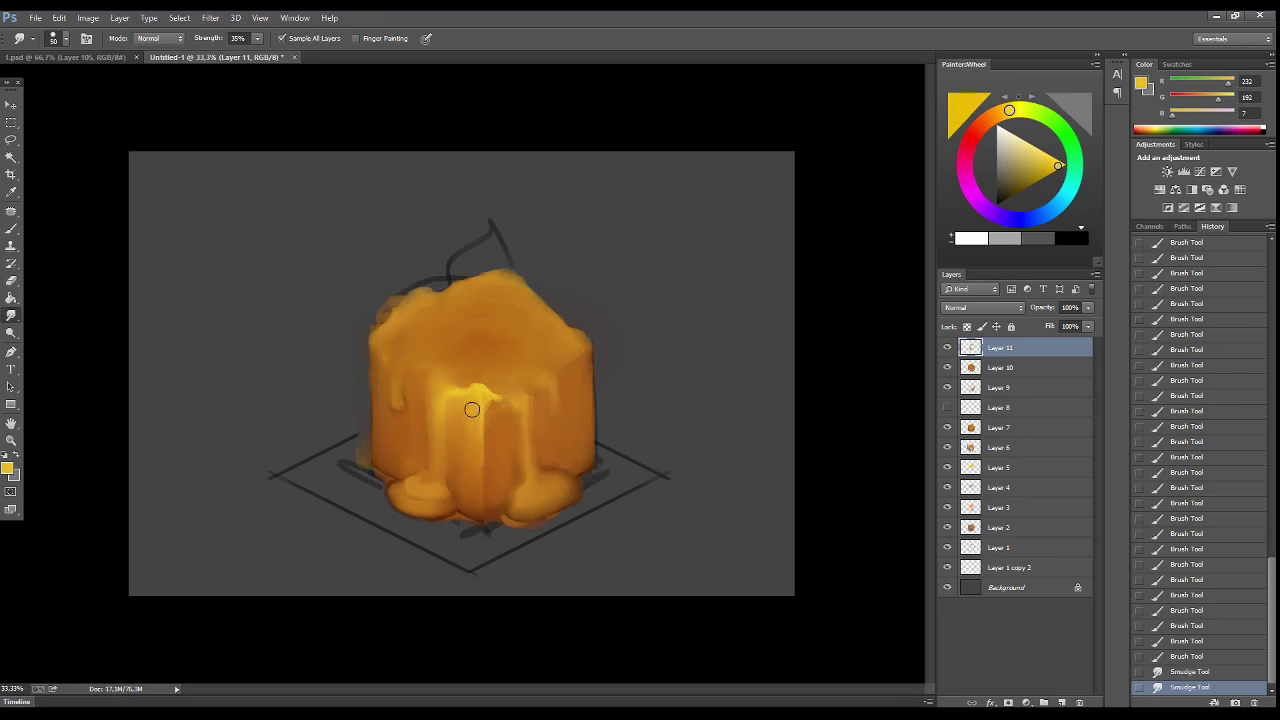
mouse_move(471, 371)
mouse_down()
mouse_move(506, 420)
mouse_move(466, 414)
mouse_move(482, 506)
mouse_up()
- Paint brown around the glow, brighten it, and add softened yellow highlights on the upper-left edge
key(b)
alt+click(506, 406)
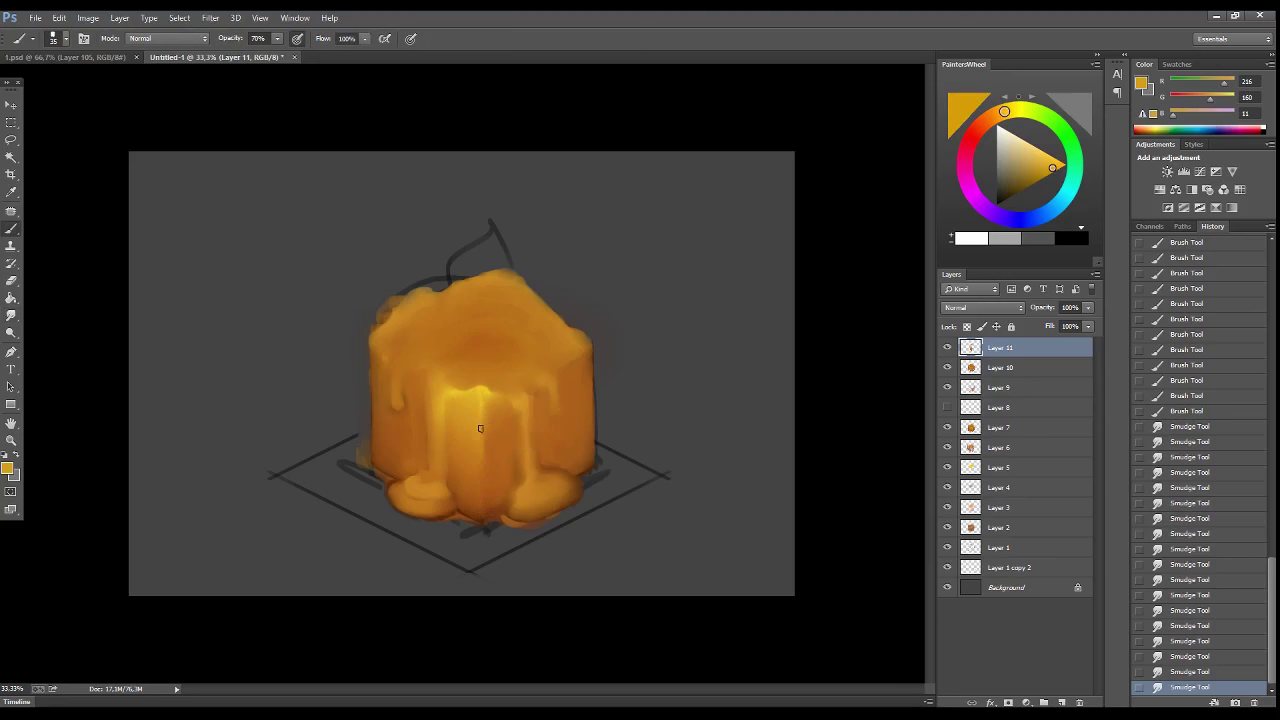
mouse_move(506, 406)
mouse_down()
mouse_move(494, 434)
mouse_move(503, 491)
mouse_move(499, 454)
mouse_up()
alt+click(477, 383)
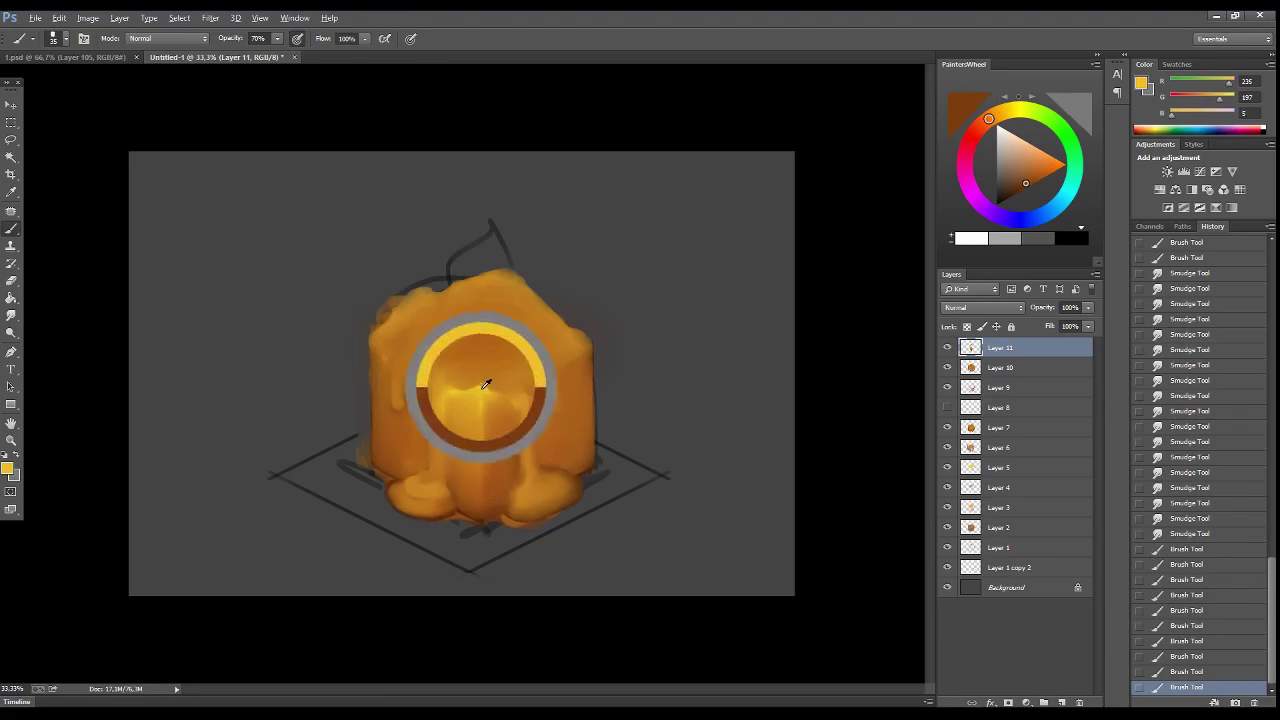
drag(477, 390, 482, 420)
drag(374, 343, 405, 375)
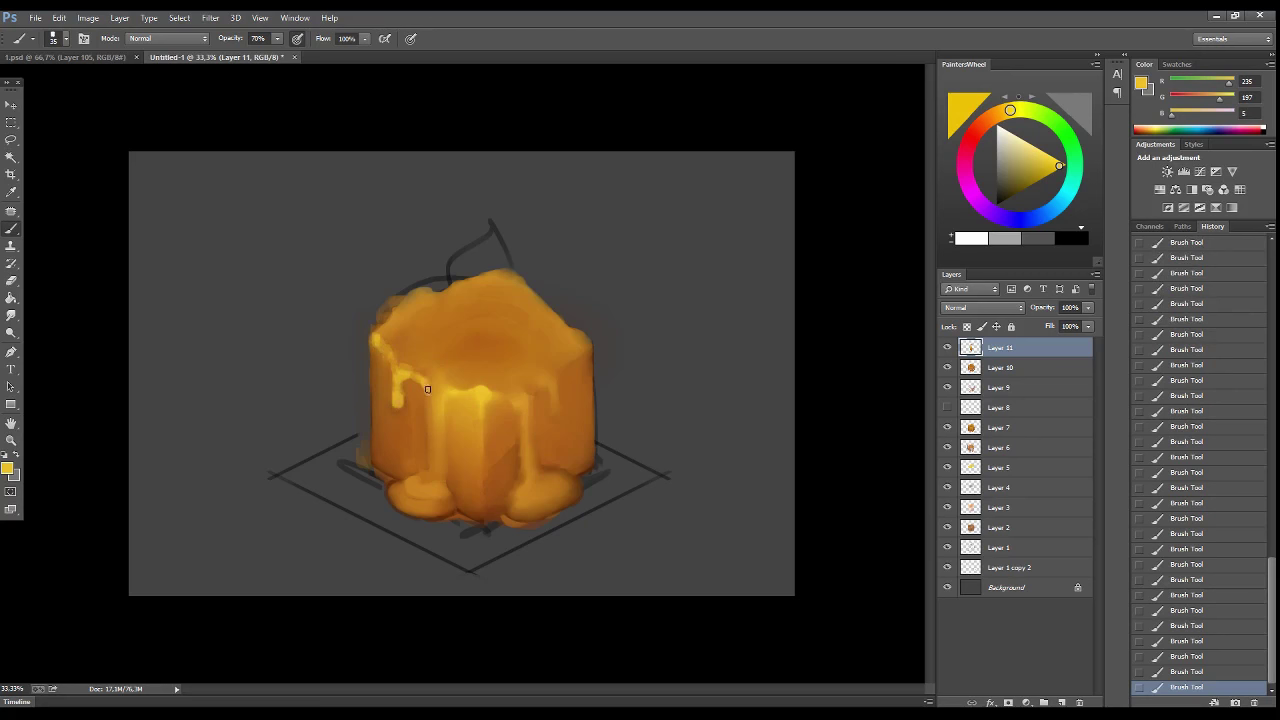
key(r)
mouse_move(385, 335)
mouse_down()
mouse_move(400, 370)
mouse_move(438, 390)
mouse_move(400, 402)
mouse_move(398, 373)
mouse_move(398, 400)
mouse_move(428, 434)
mouse_move(408, 383)
mouse_move(402, 421)
mouse_move(490, 398)
mouse_up()
- Repaint a drip in dark orange-brown and smudge it
key(b)
alt+click(404, 389)
alt+click(486, 380)
alt+click(398, 395)
alt+click(399, 413)
key(r)
key(b)
- Add yellow highlights on the base puddles and orange highlights down the right drip
alt+click(478, 390)
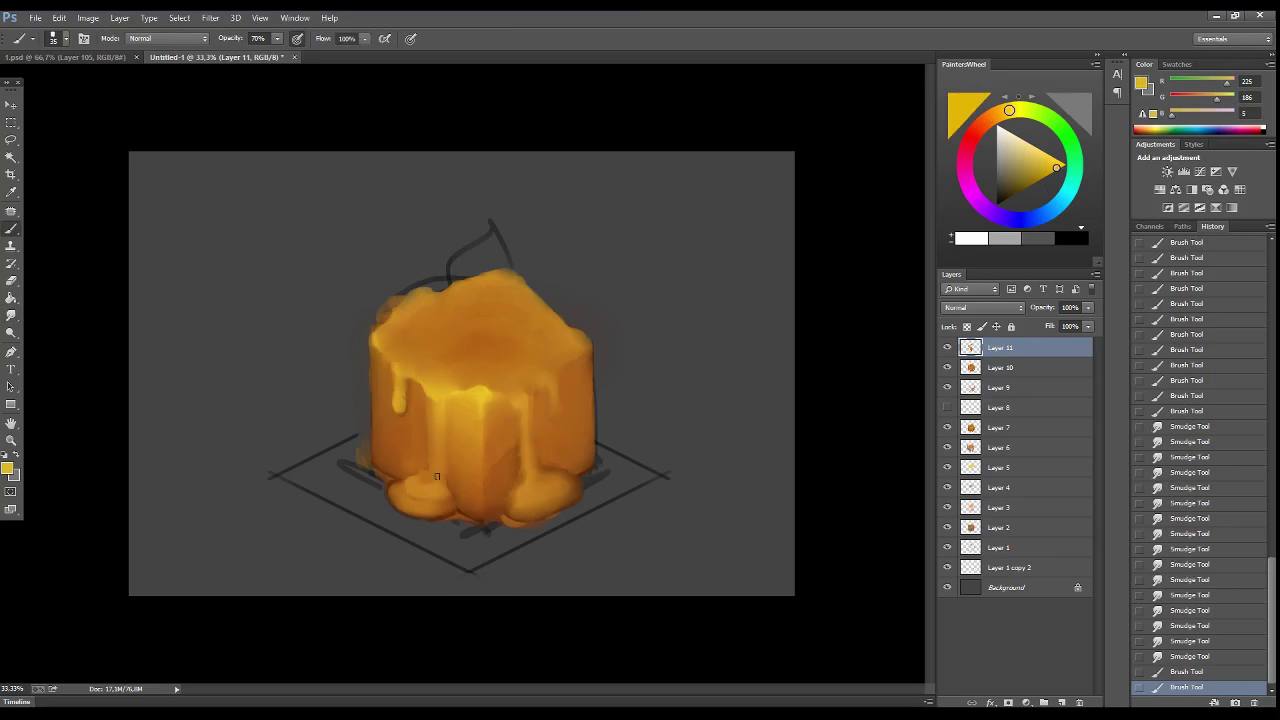
mouse_move(437, 476)
mouse_down()
mouse_move(408, 492)
mouse_move(432, 510)
mouse_up()
drag(512, 505, 530, 508)
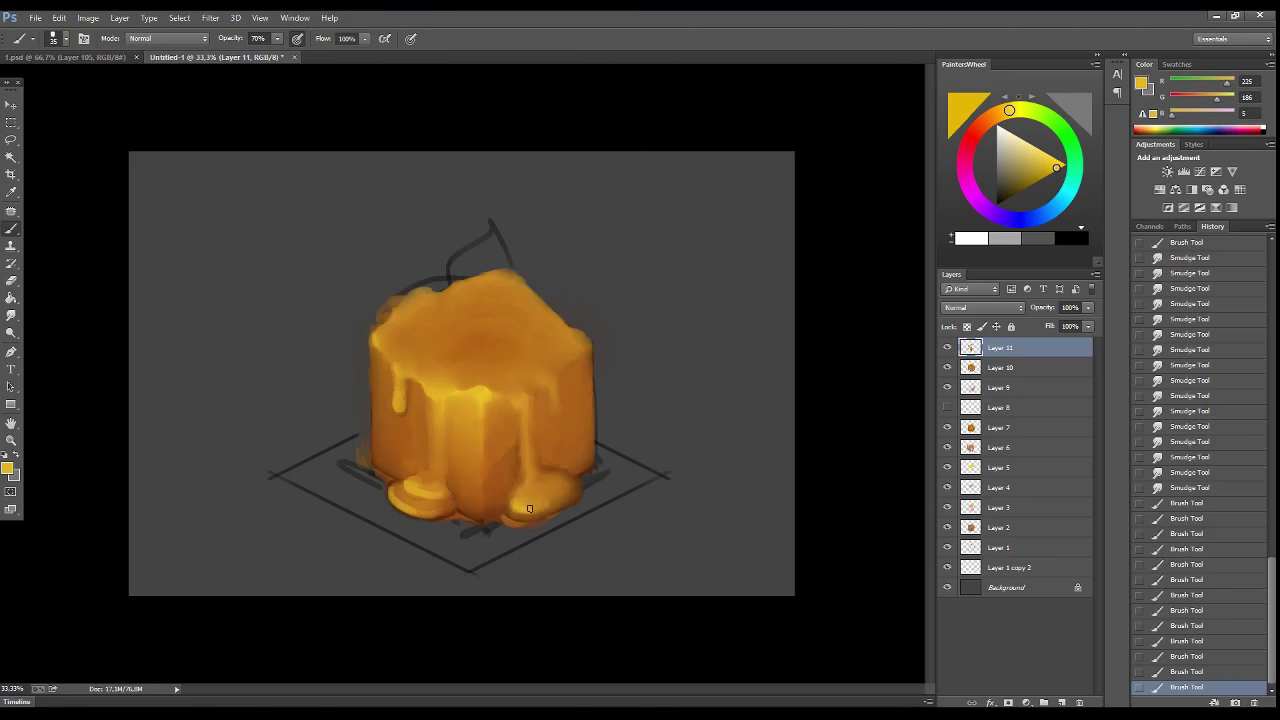
alt+click(528, 470)
drag(525, 448, 525, 482)
alt+click(530, 397)
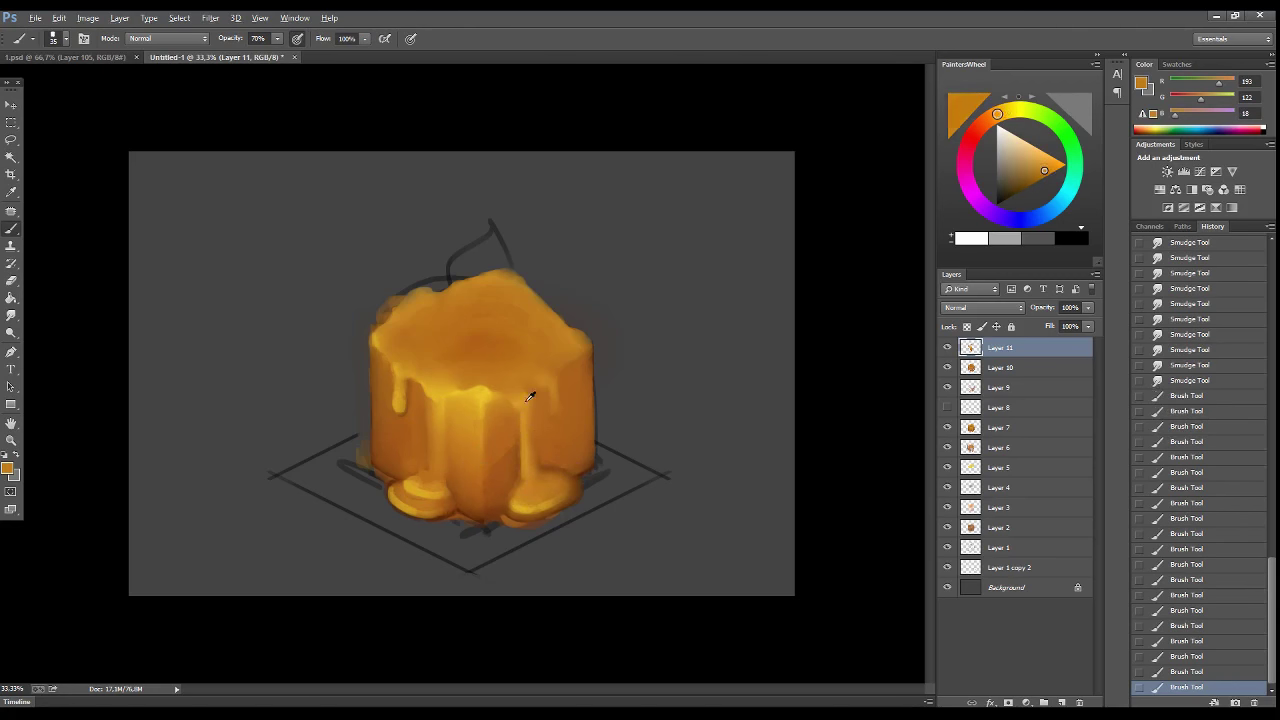
alt+click(530, 397)
mouse_move(532, 394)
mouse_down()
mouse_move(533, 462)
mouse_move(517, 485)
mouse_up()
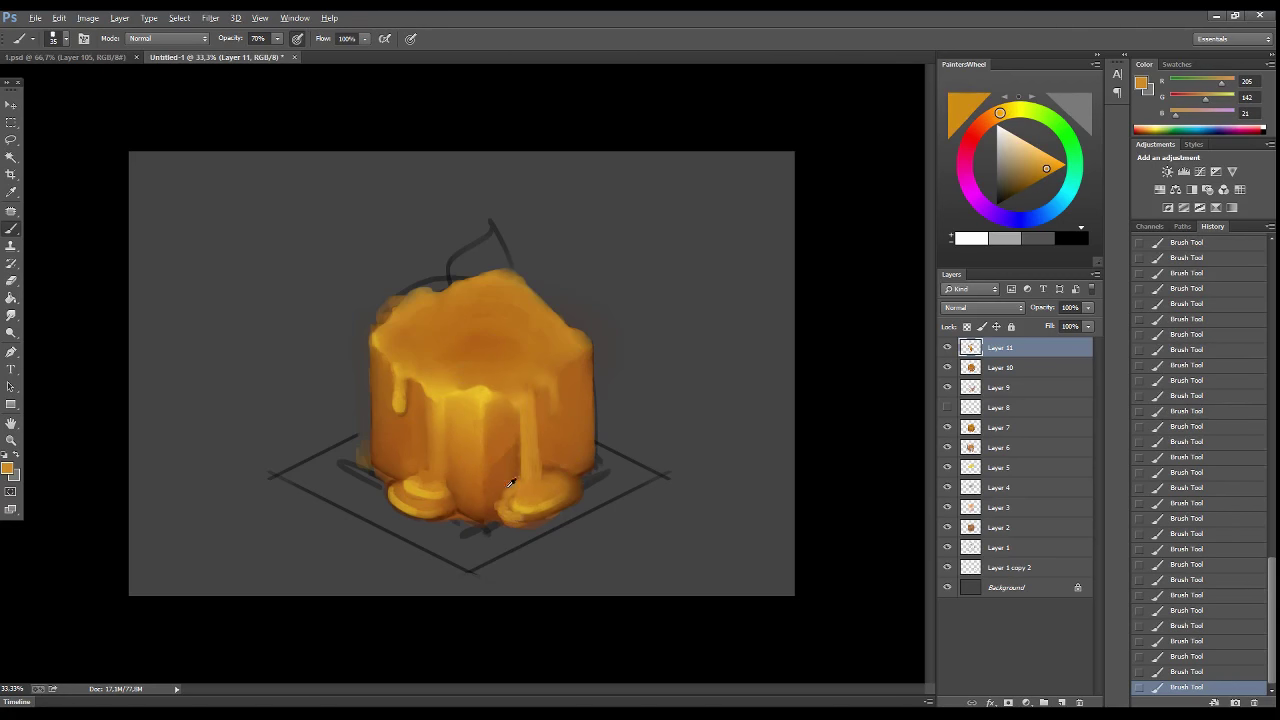
alt+click(504, 520)
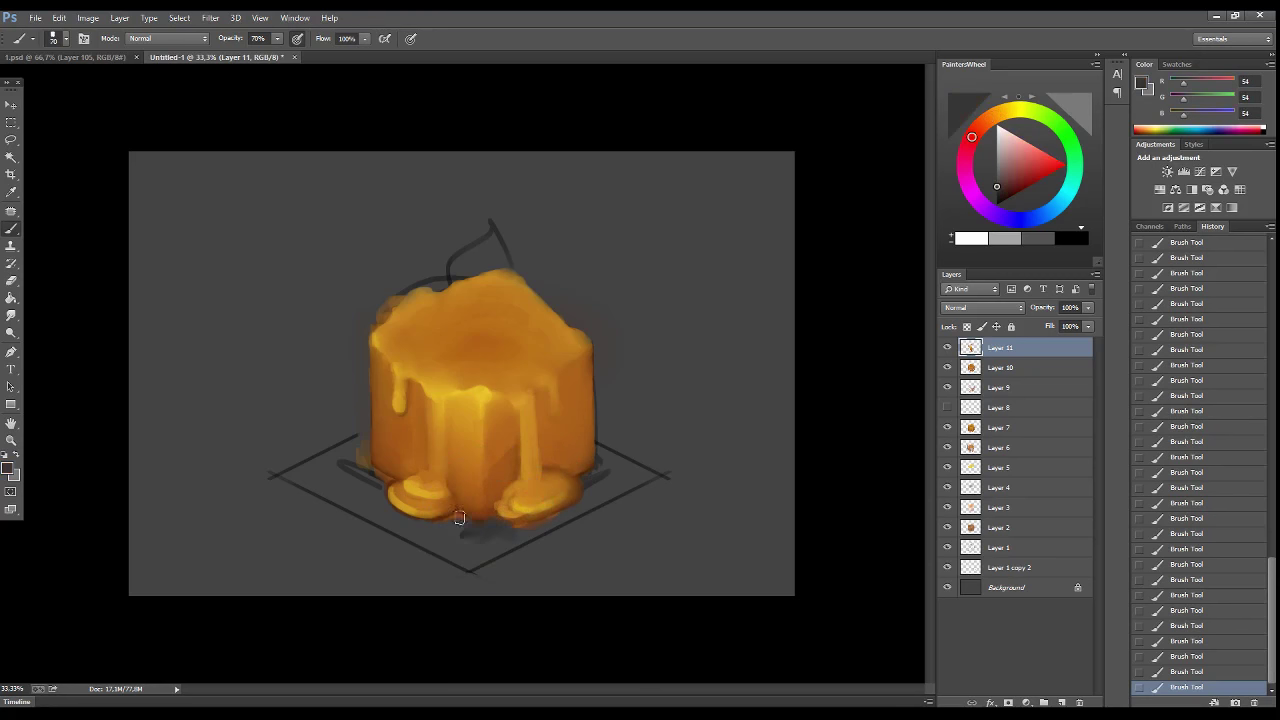
- Brush dark grey shadow on the floor either side of the base and lighten the candle's left side
drag(605, 464, 610, 463)
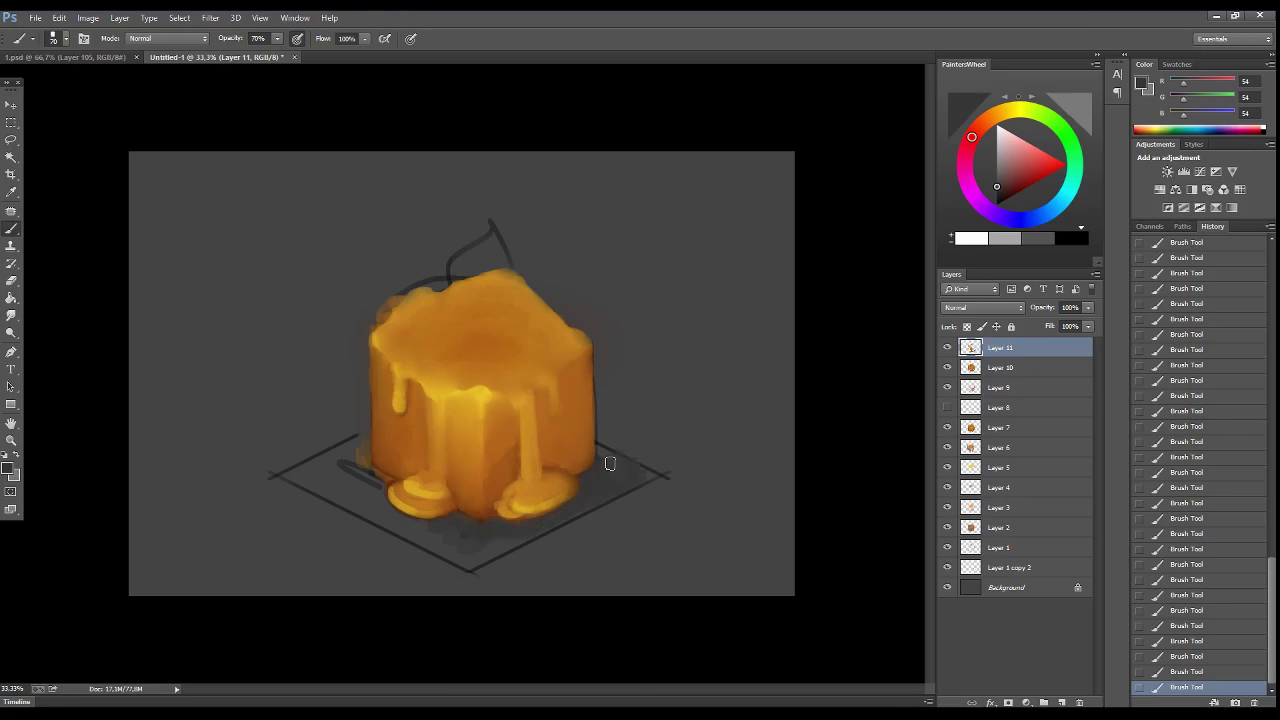
drag(364, 465, 311, 482)
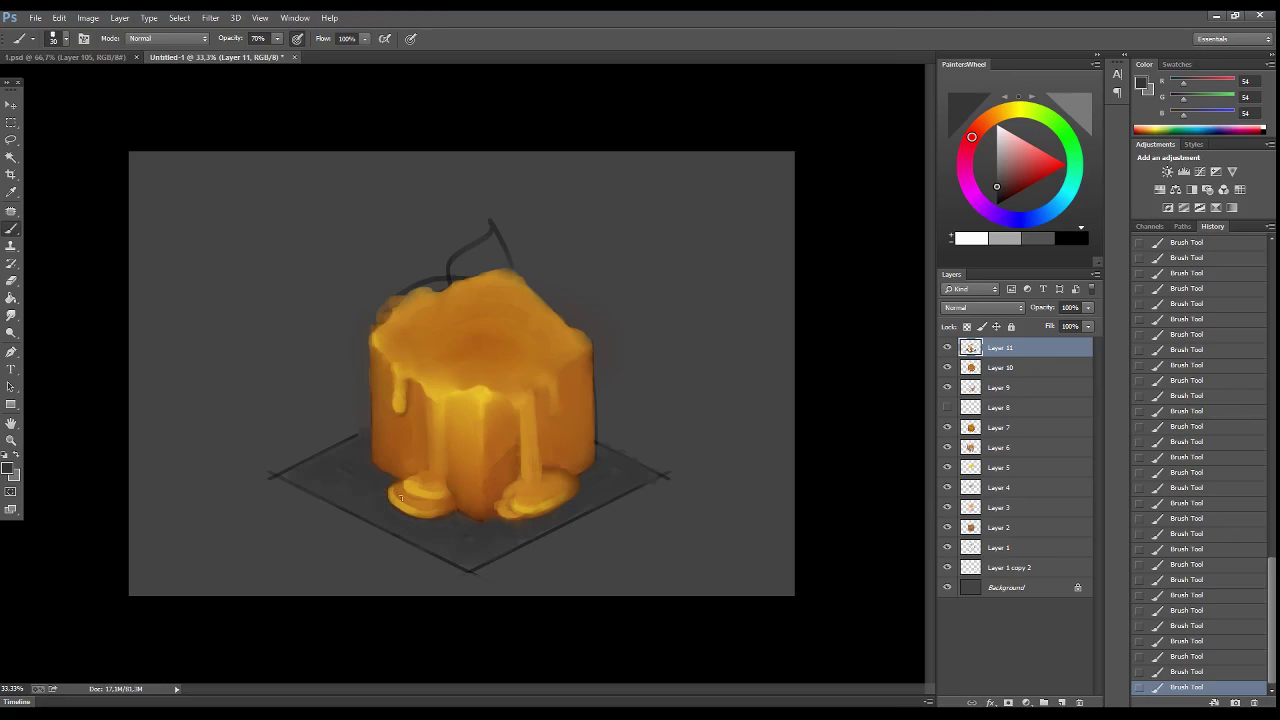
alt+click(400, 497)
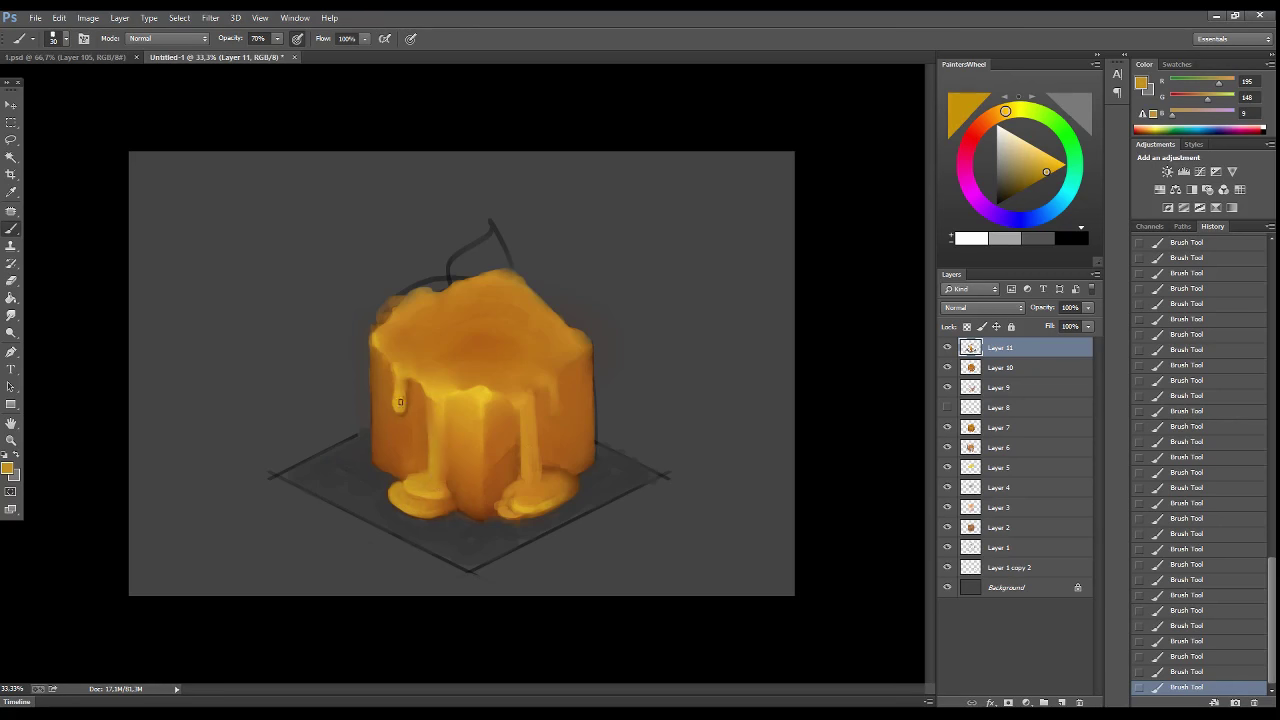
alt+click(400, 371)
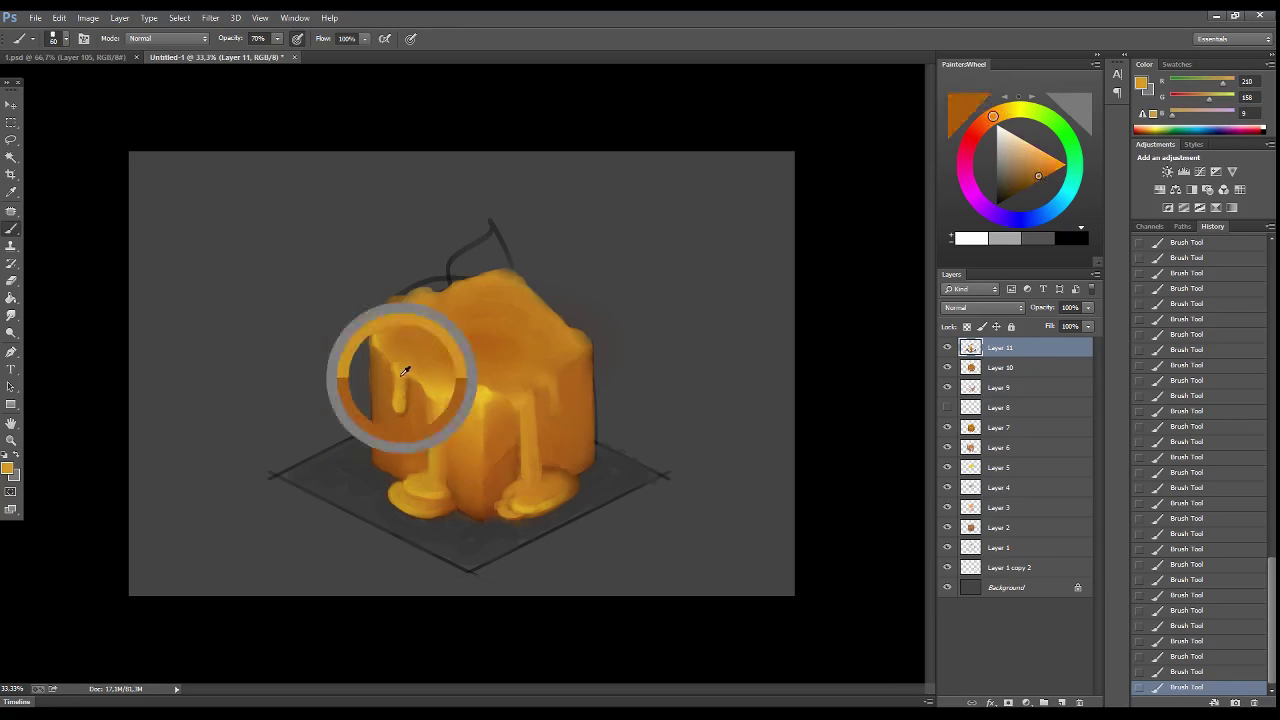
drag(381, 336, 392, 432)
- Sample oranges, yellows and background grey to refine the candle's top rim and left side
alt+click(400, 420)
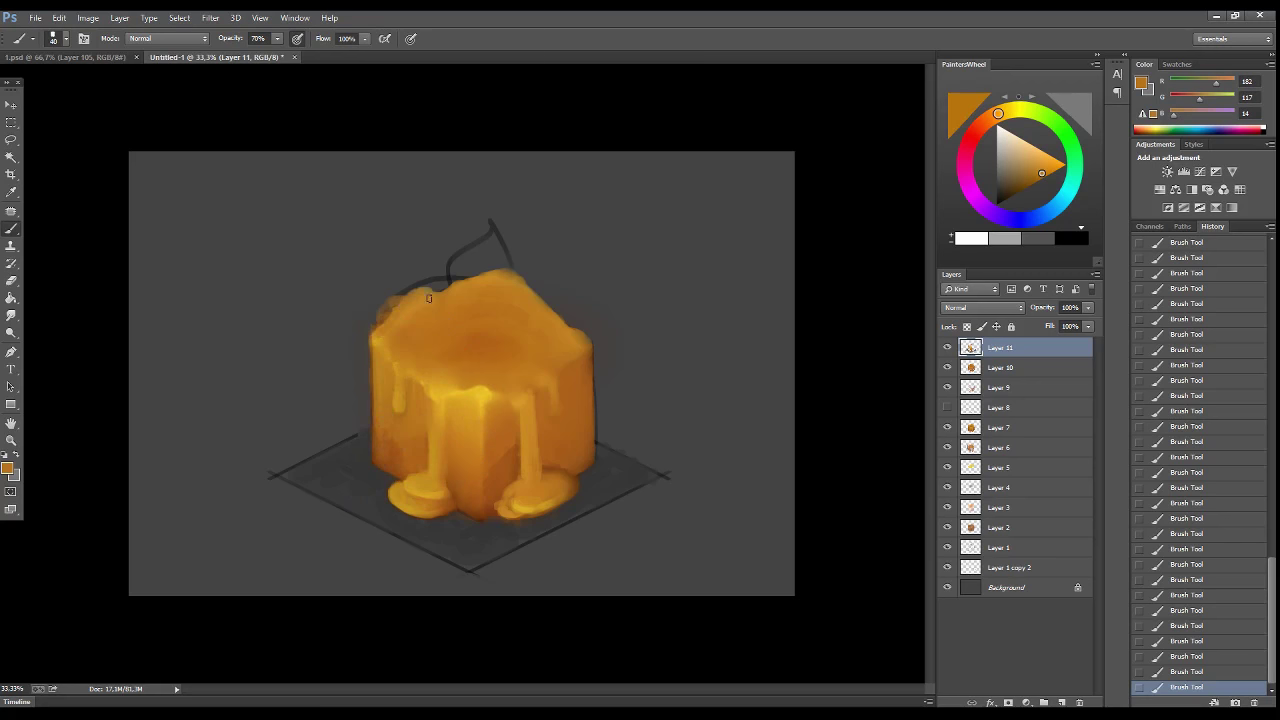
alt+click(480, 396)
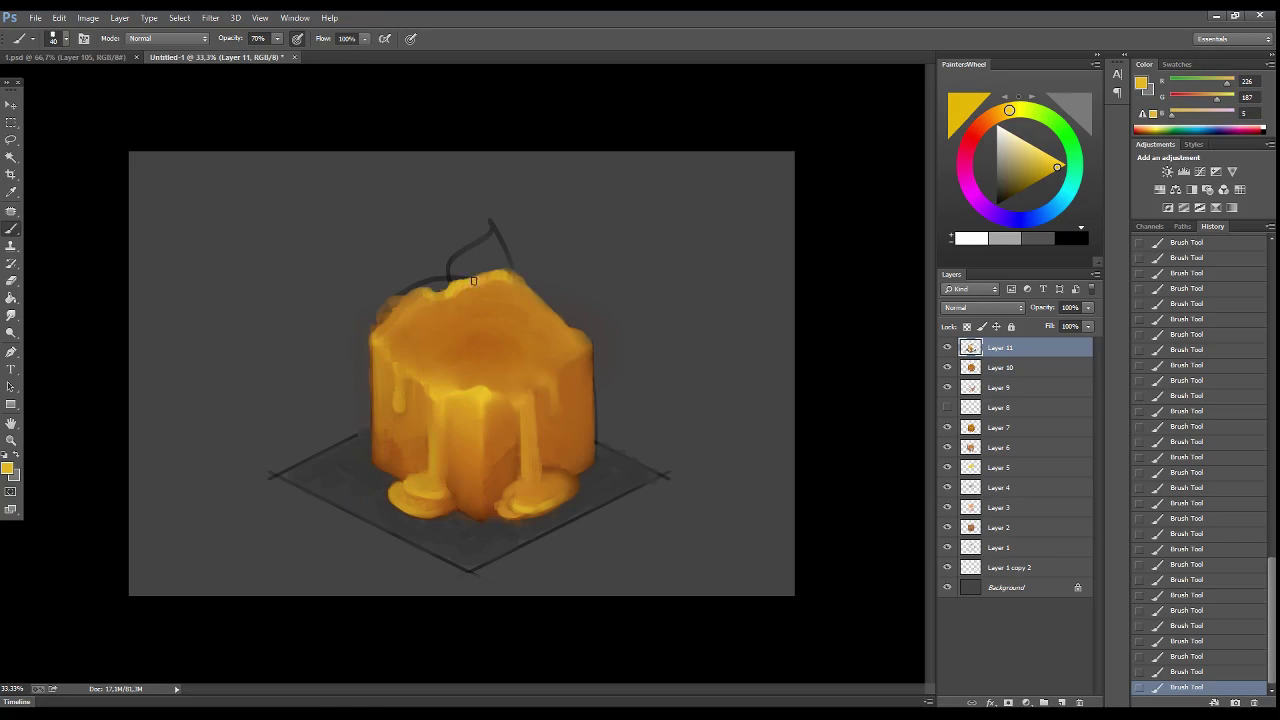
alt+click(465, 288)
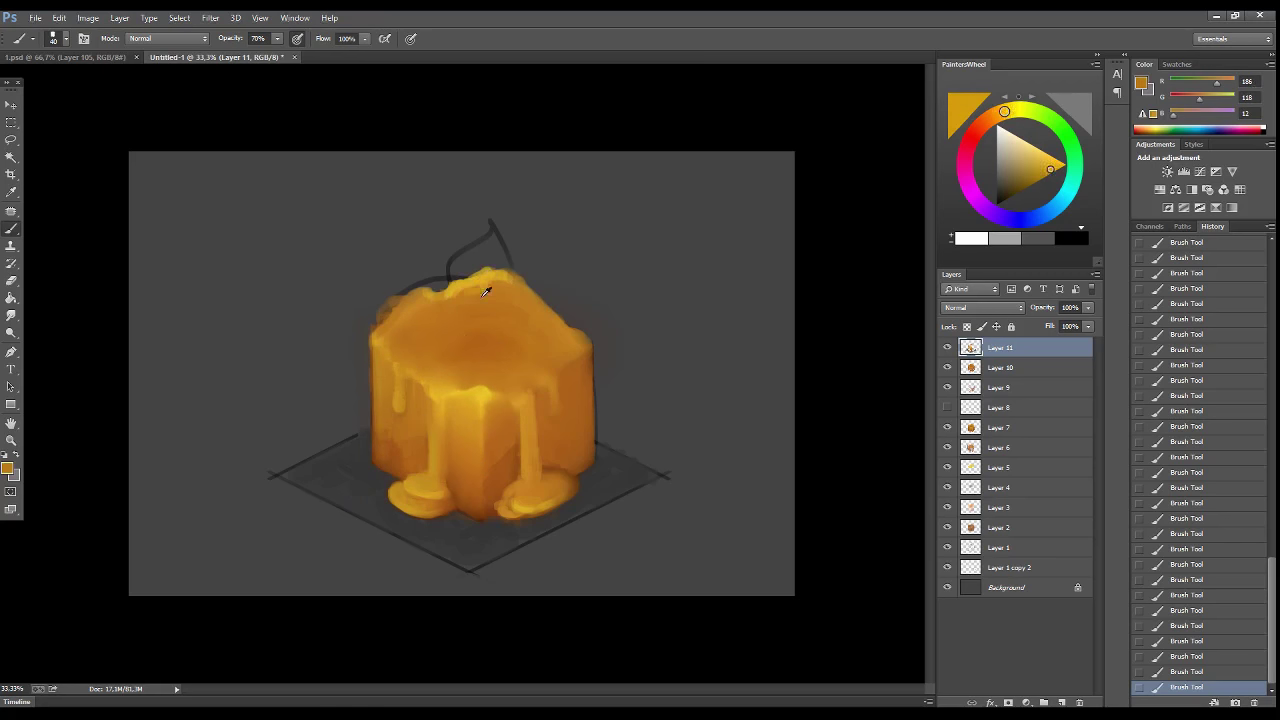
alt+click(395, 300)
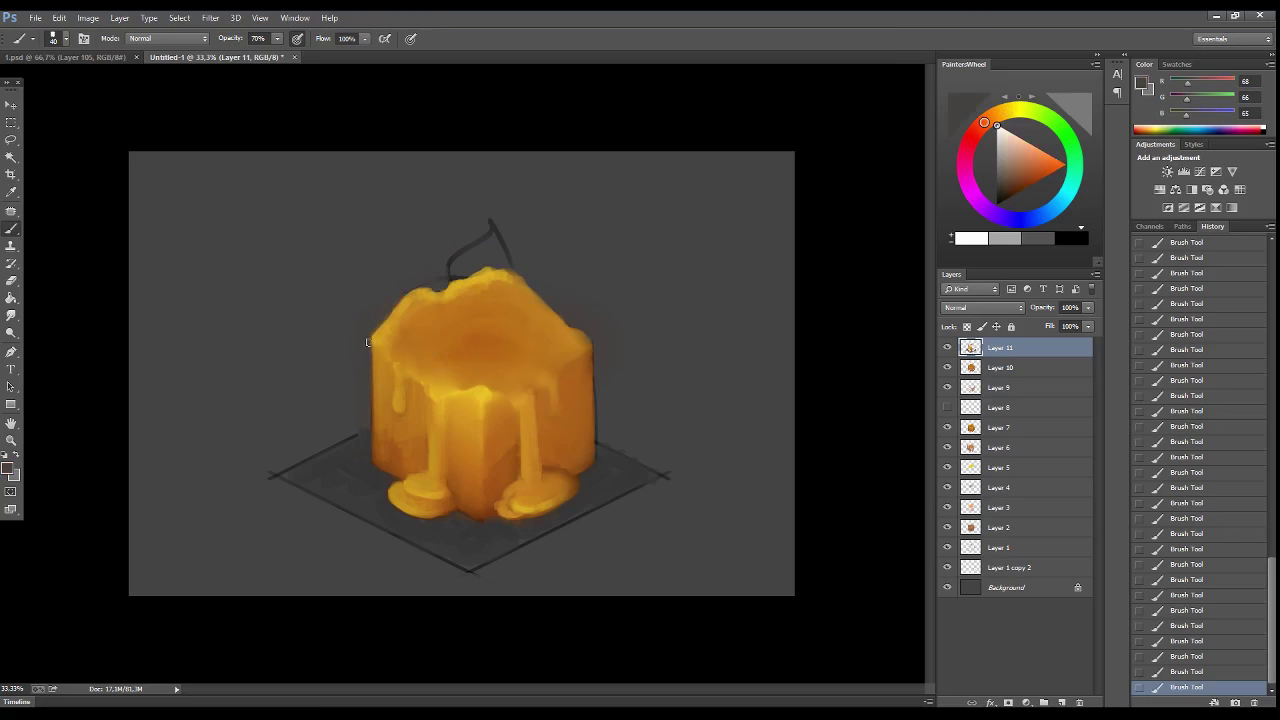
alt+click(496, 284)
alt+click(406, 346)
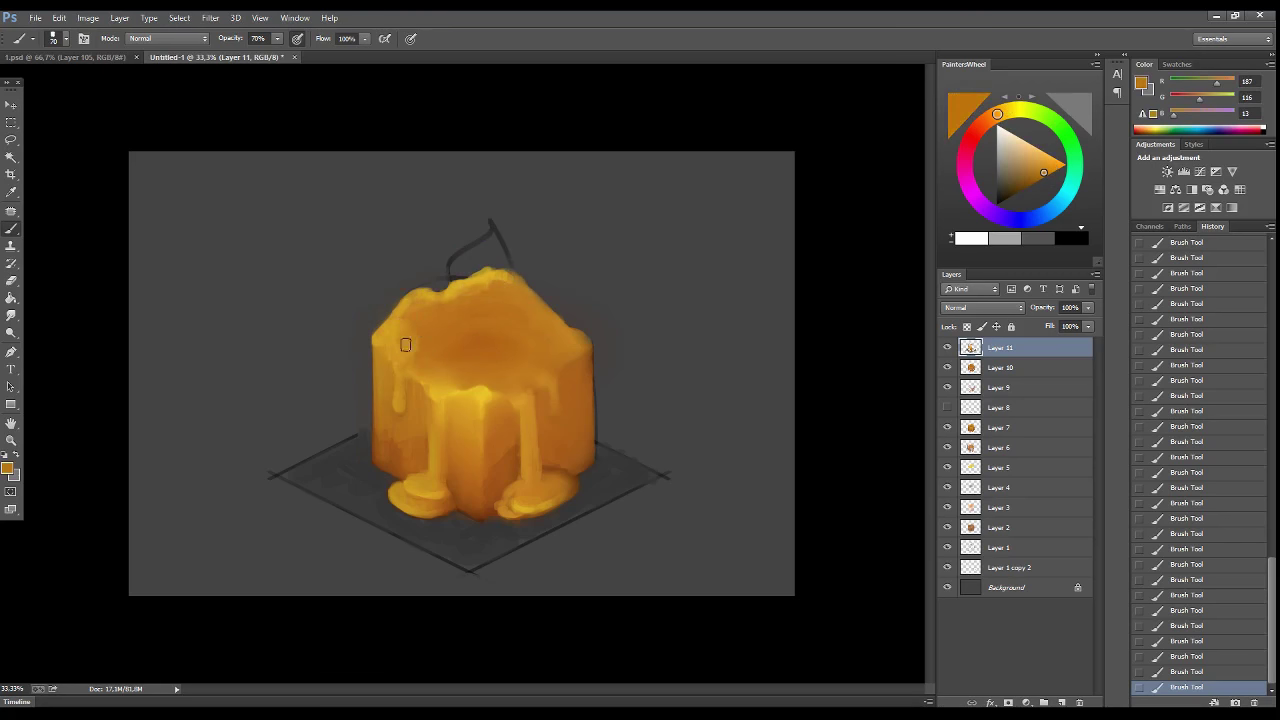
alt+click(422, 347)
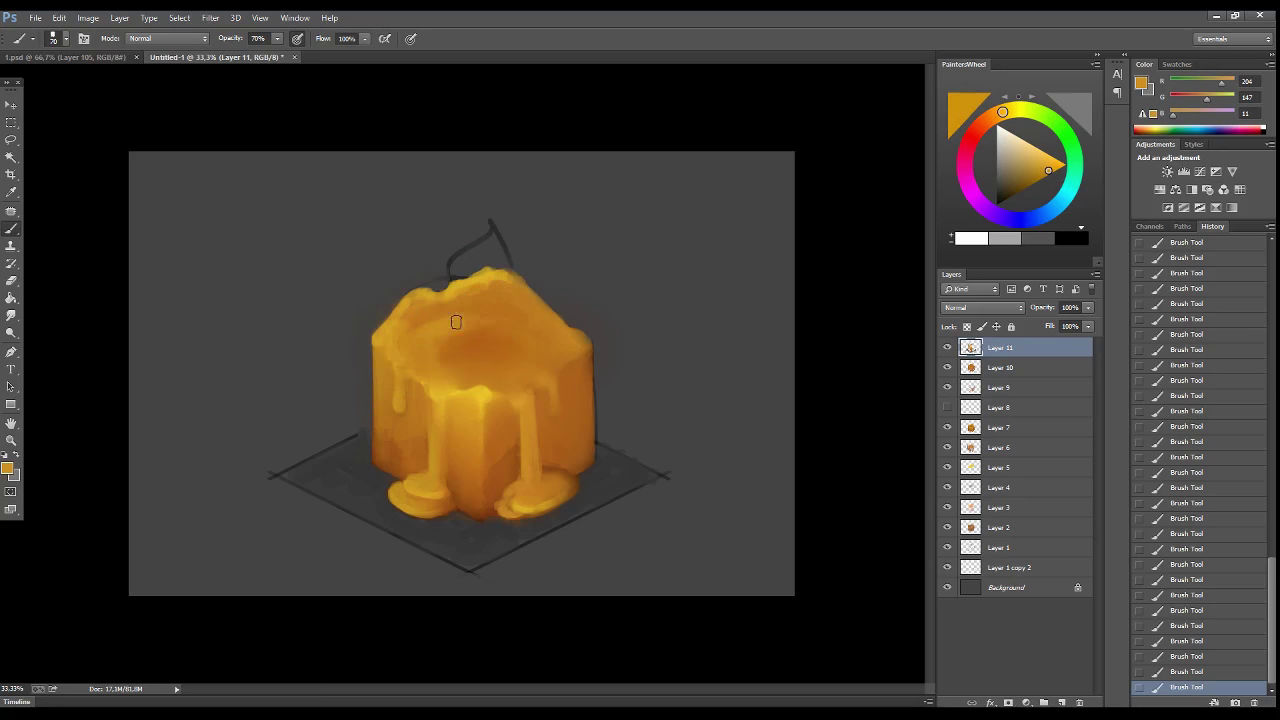
- On a new layer, fill a circular selection over the candle top with orange
click(1062, 702)
key(m)
drag(358, 232, 670, 544)
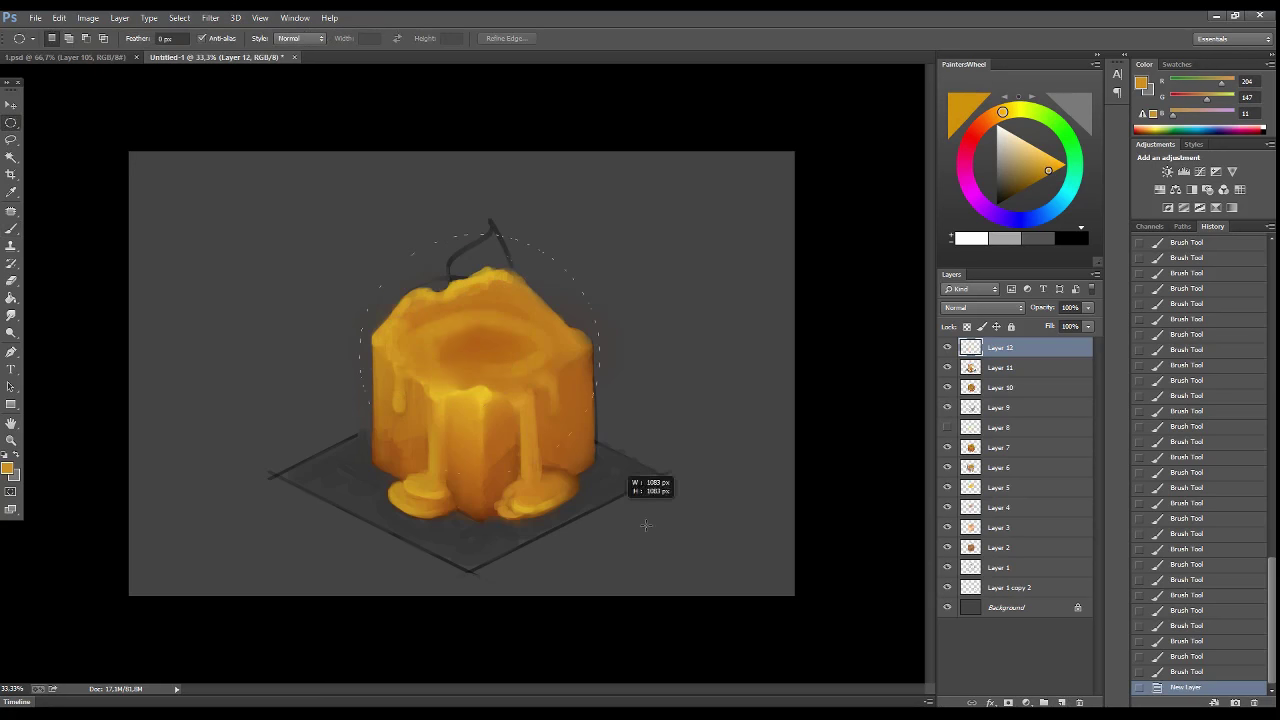
key(g)
click(485, 413)
key(ctrl+d)
- Flatten the circle into an oval wax pool, refill it darker orange, and set 20% opacity
key(ctrl+t)
key(Return)
key(ctrl+t)
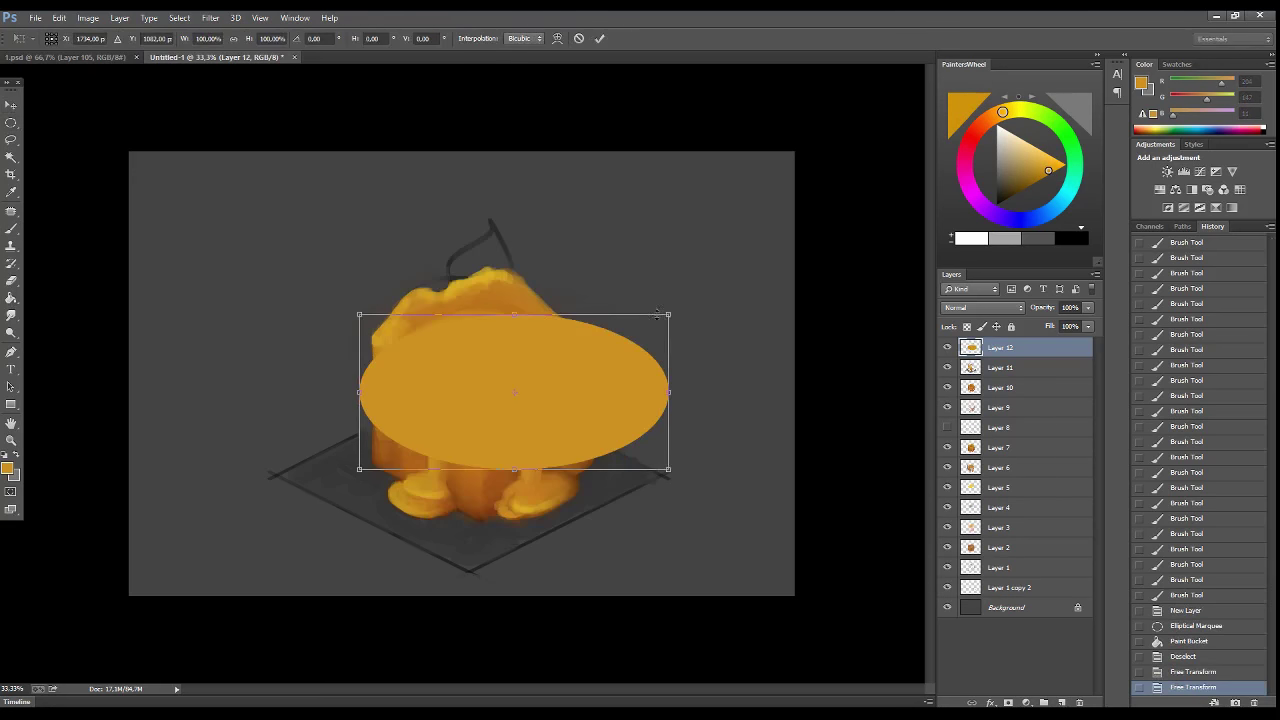
key(Return)
key(ctrl+t)
mouse_move(561, 383)
mouse_down()
mouse_move(531, 346)
mouse_move(543, 347)
mouse_up()
key(v)
key(Return)
key(g)
alt+click(580, 380)
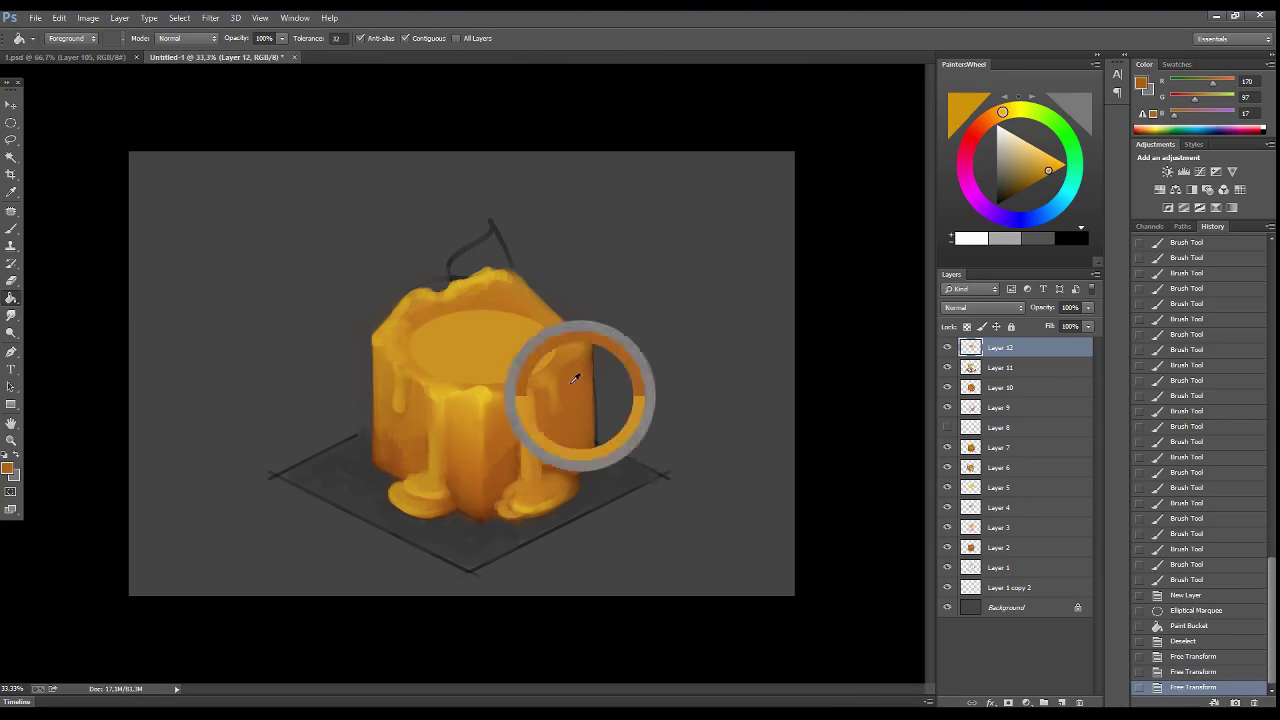
click(483, 345)
drag(1088, 307, 1056, 322)
- On another new layer, shade and brighten the oval pool's rim, then smudge it
click(1062, 702)
key(b)
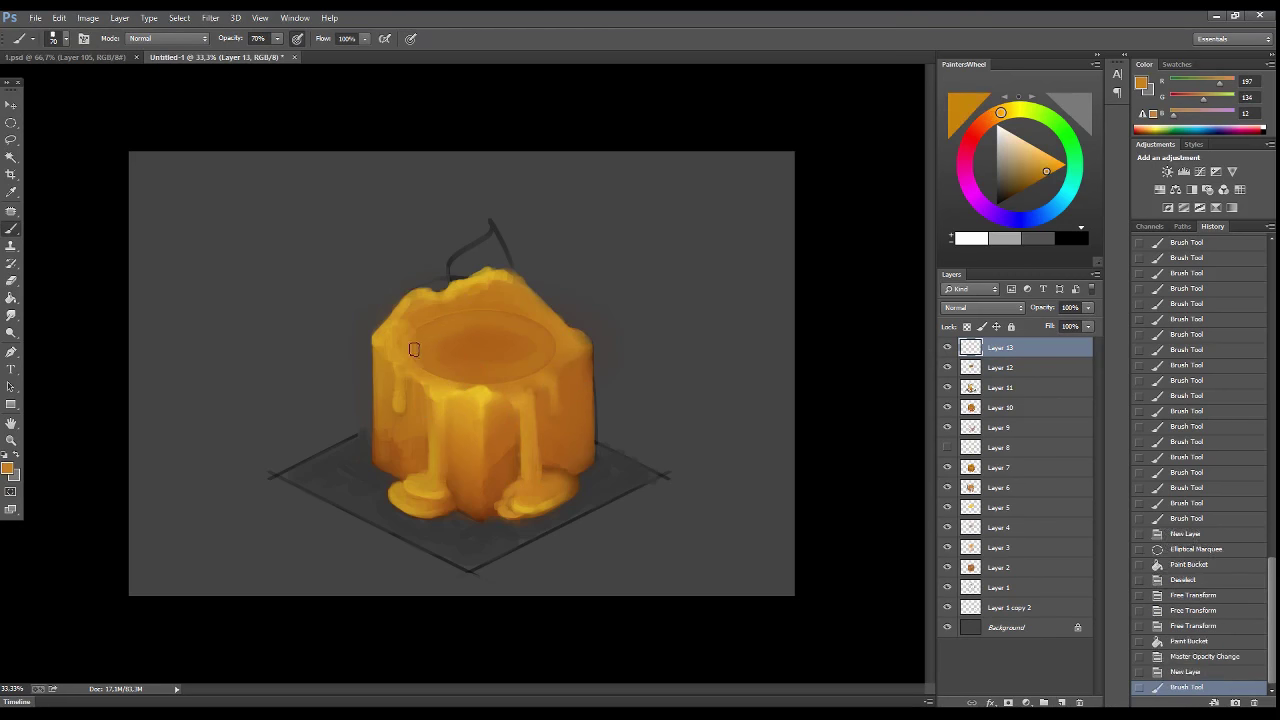
mouse_move(414, 343)
mouse_down()
mouse_move(451, 371)
mouse_move(528, 329)
mouse_move(459, 338)
mouse_up()
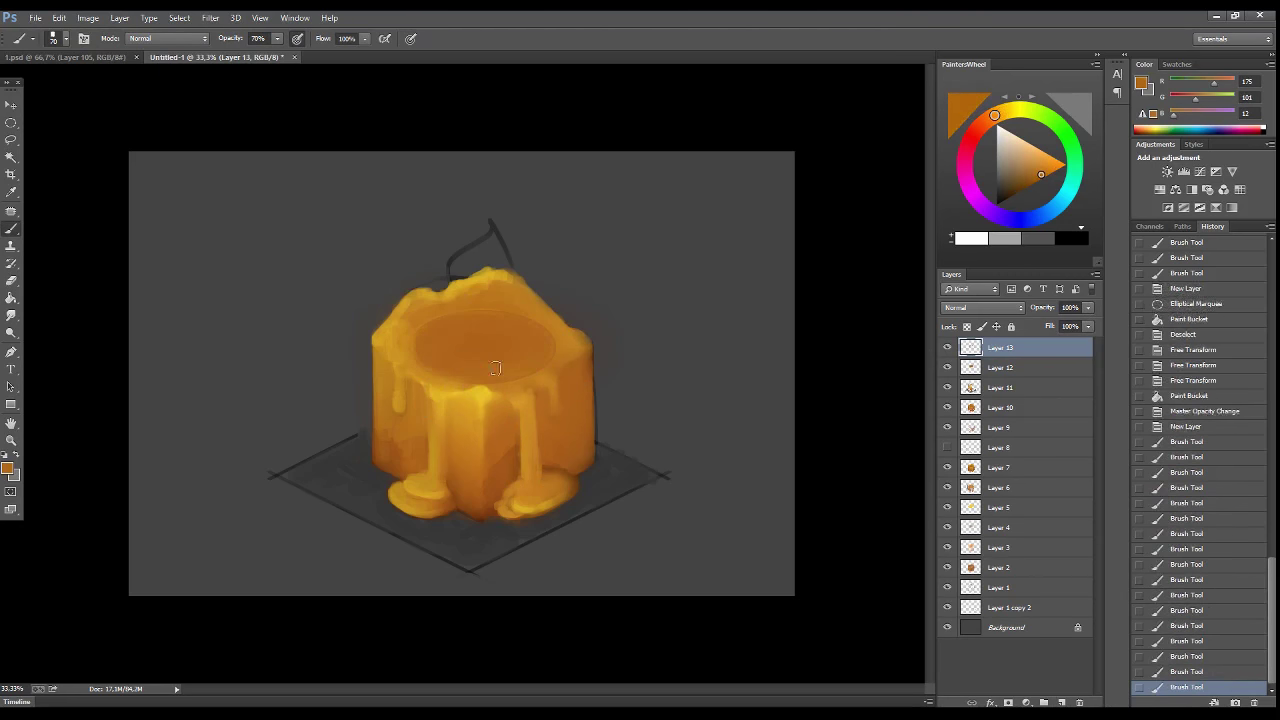
mouse_move(534, 357)
mouse_down()
mouse_move(458, 344)
mouse_move(466, 398)
mouse_move(436, 420)
mouse_move(450, 357)
mouse_up()
key(r)
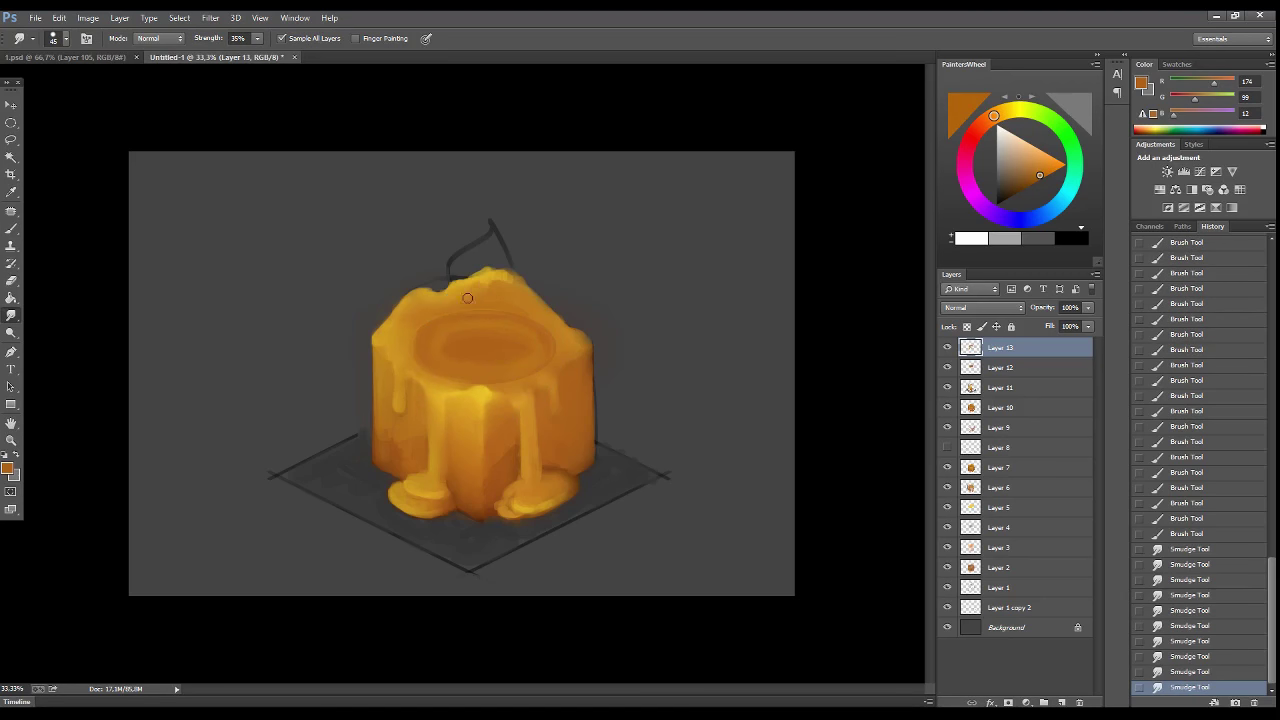
key(b)
- Trim the candle's top-right edge with background grey and repaint it in orange
alt+click(523, 266)
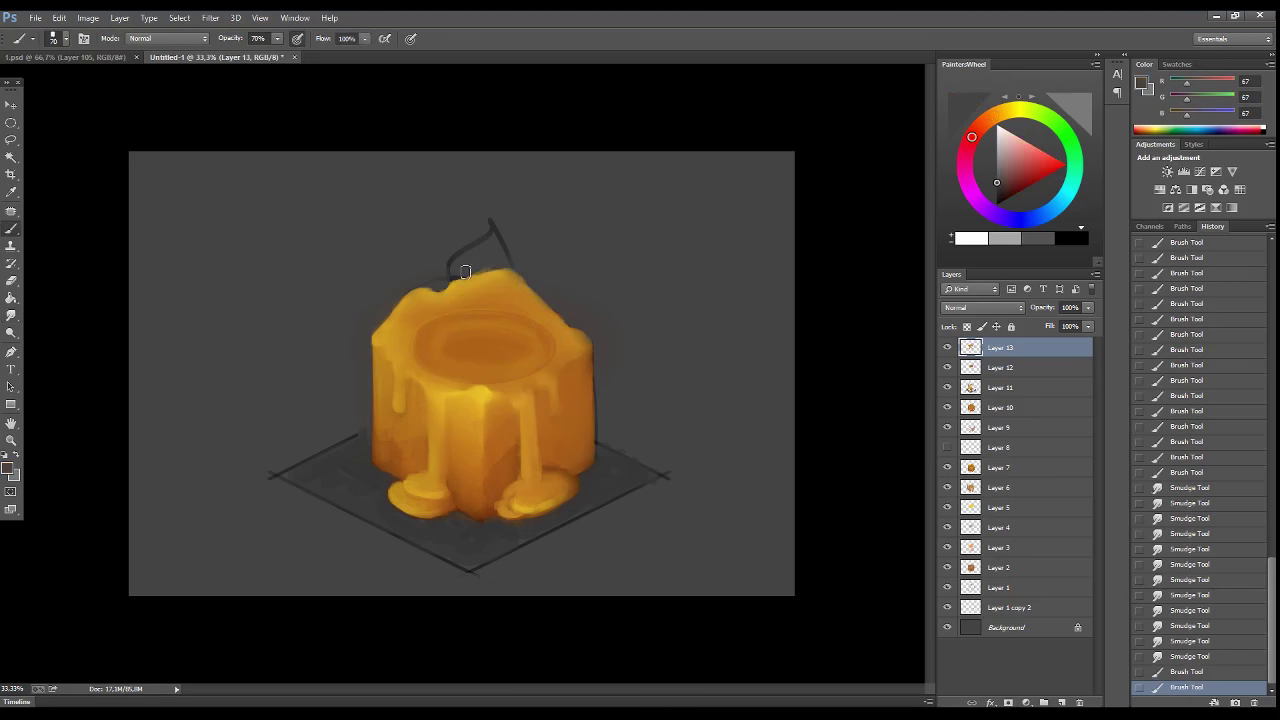
mouse_move(505, 262)
mouse_down()
mouse_move(620, 341)
mouse_move(590, 345)
mouse_up()
alt+click(585, 335)
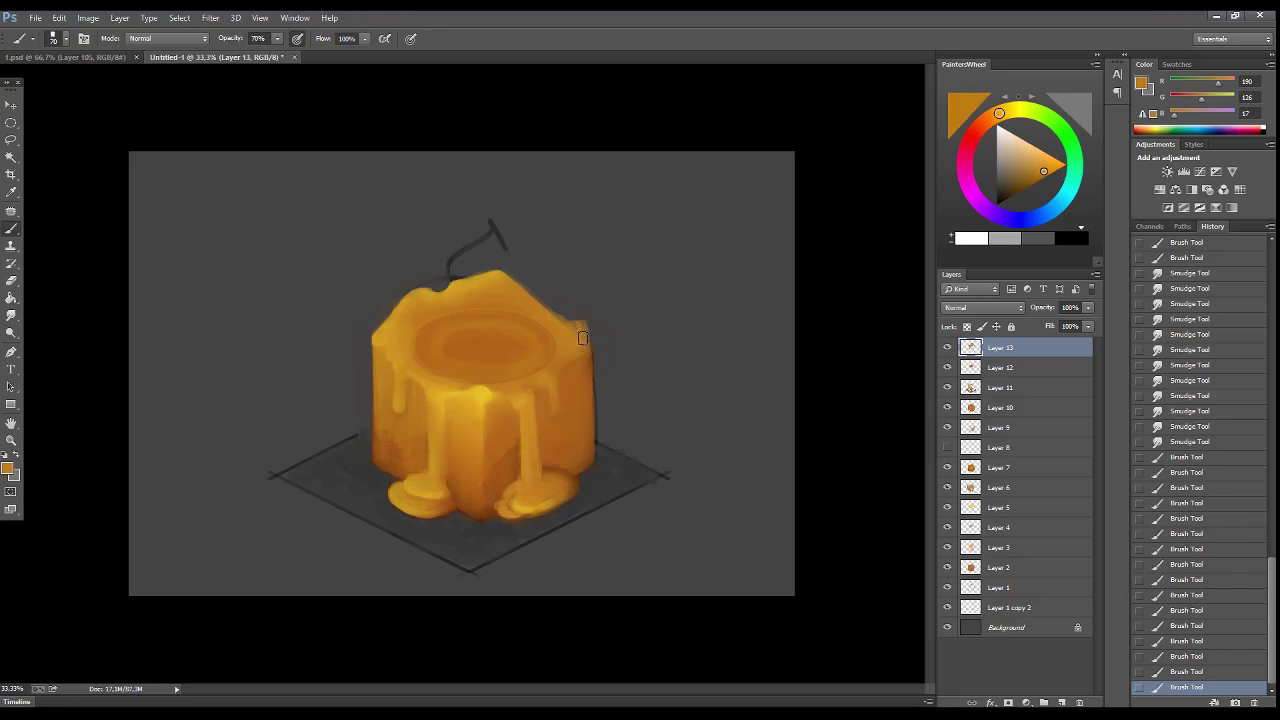
mouse_move(548, 306)
mouse_down()
mouse_move(588, 340)
mouse_move(582, 356)
mouse_move(574, 318)
mouse_up()
alt+click(578, 332)
- With a smaller brush, dab sampled yellow-orange along the candle's top rim and smudge it smooth
key(bracketleft)
key(bracketleft)
key(bracketleft)
alt+click(557, 316)
key(r)
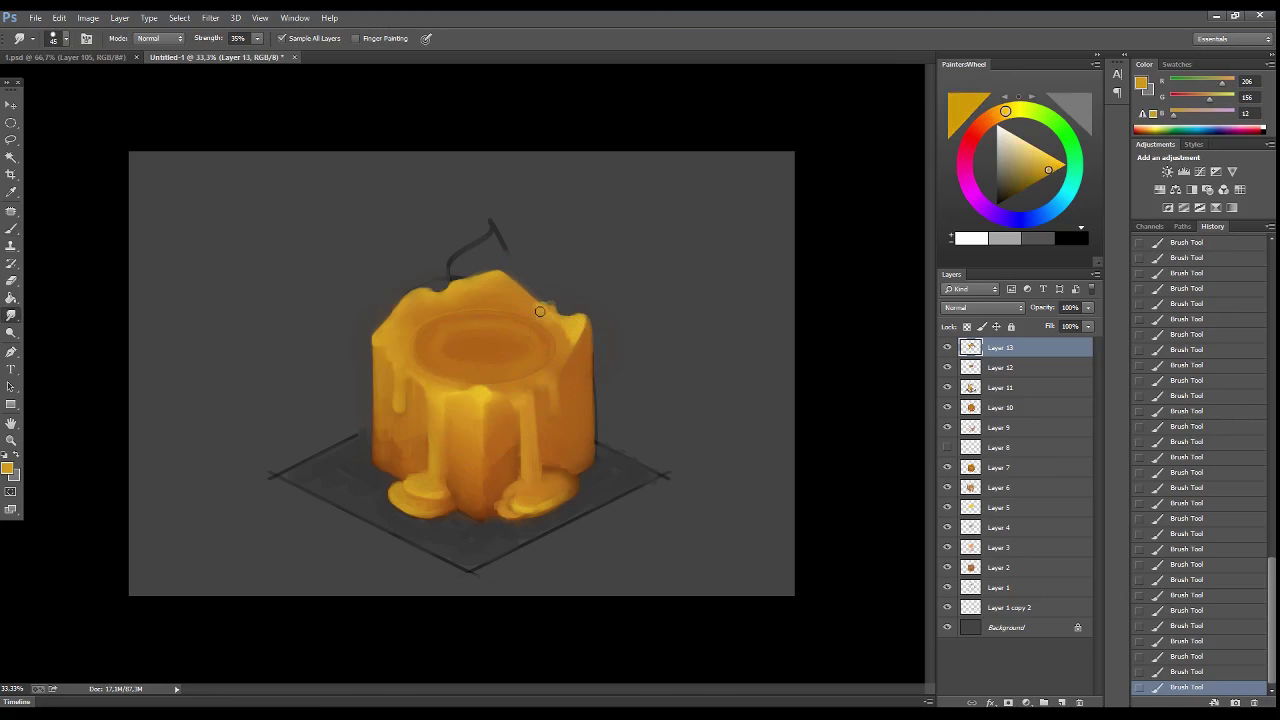
key(b)
mouse_move(556, 312)
mouse_down()
mouse_move(508, 278)
mouse_move(470, 277)
mouse_move(555, 350)
mouse_up()
alt+click(500, 263)
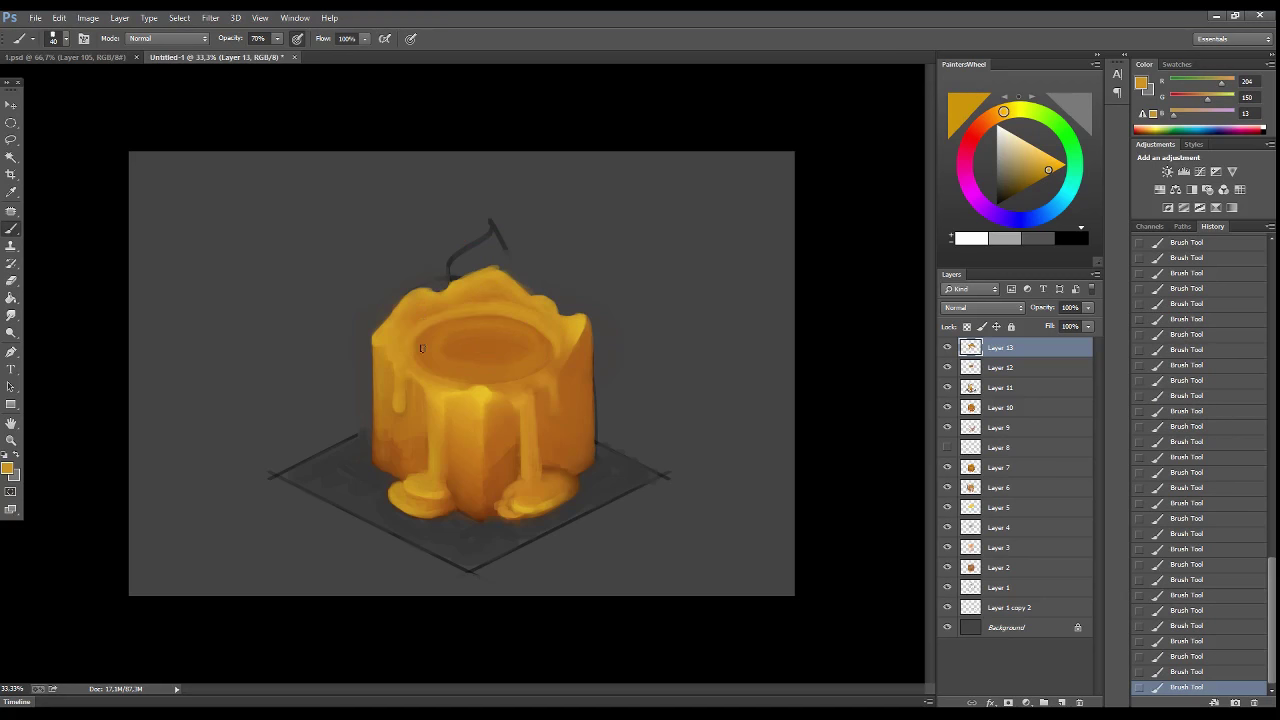
key(r)
drag(474, 309, 505, 285)
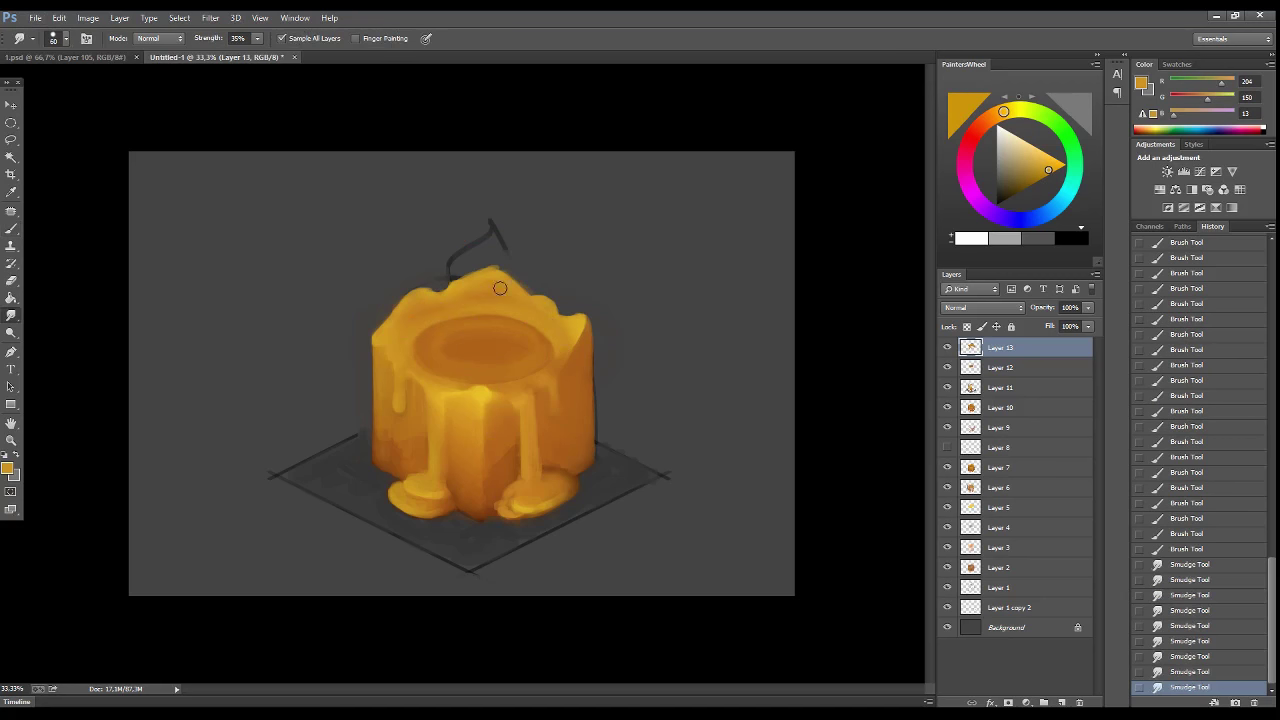
mouse_move(528, 346)
mouse_down()
mouse_move(568, 348)
mouse_move(509, 385)
mouse_move(514, 401)
mouse_up()
key(b)
- Touch up the drips with sampled oranges, a bright yellow highlight, and a dark brown right-side stroke
click(575, 344)
alt+click(558, 335)
alt+click(555, 361)
alt+click(520, 390)
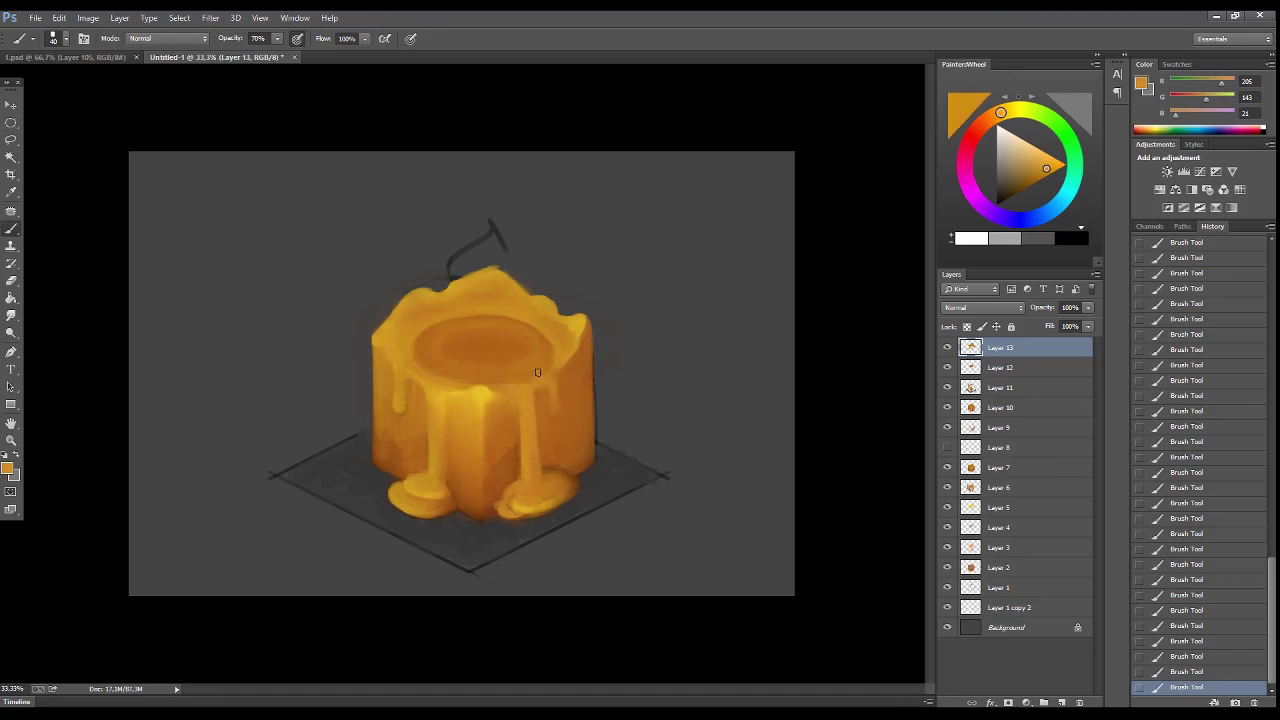
alt+click(542, 365)
alt+click(536, 498)
drag(522, 390, 530, 403)
alt+click(530, 403)
alt+click(525, 401)
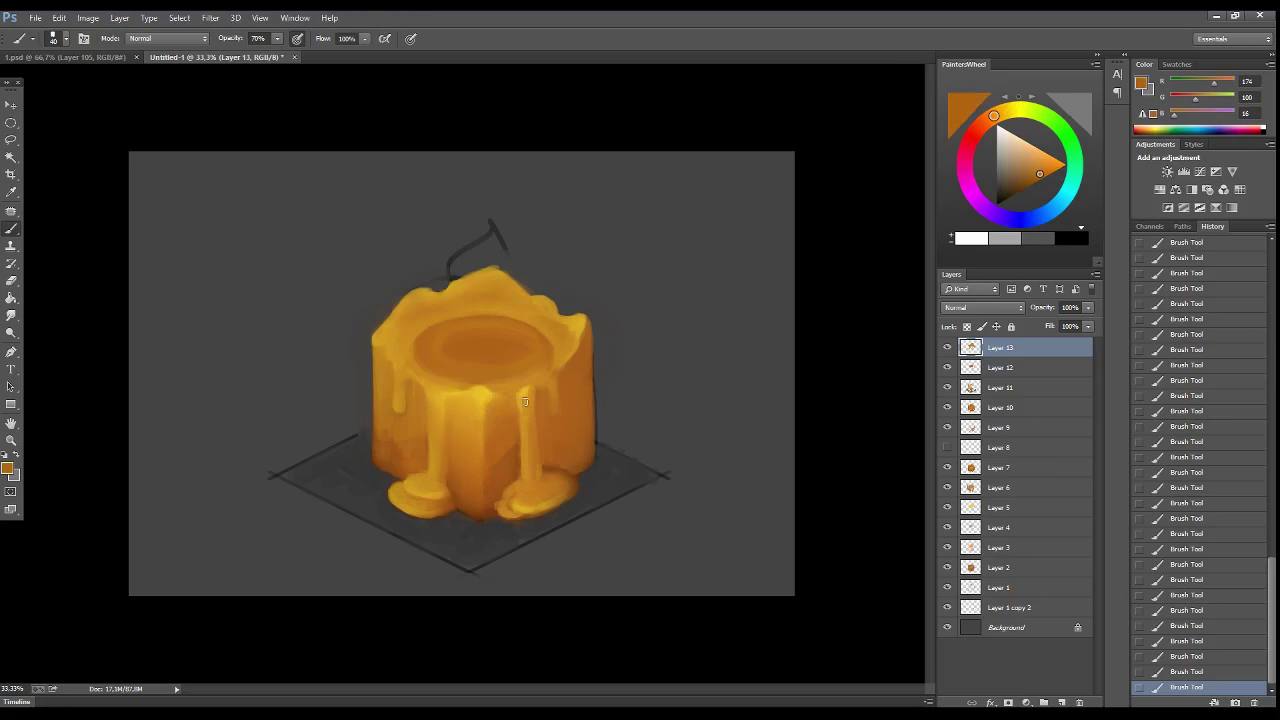
alt+click(578, 466)
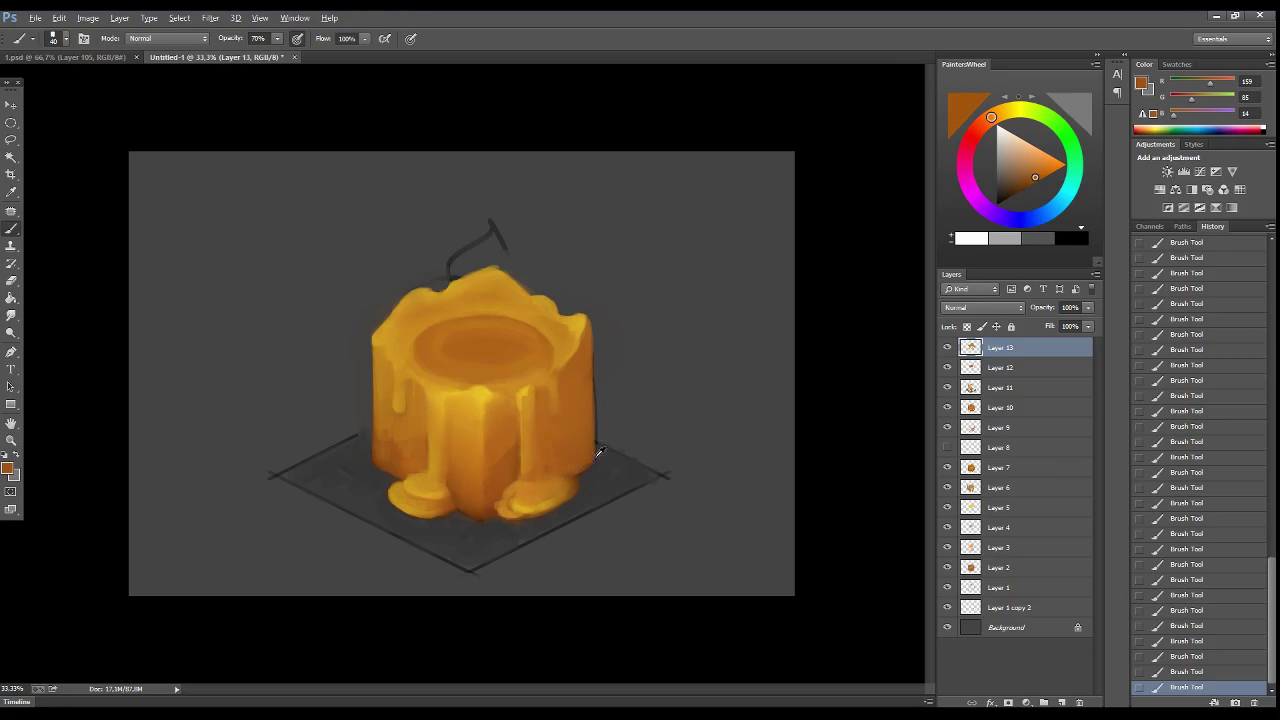
click(1023, 188)
drag(575, 469, 597, 429)
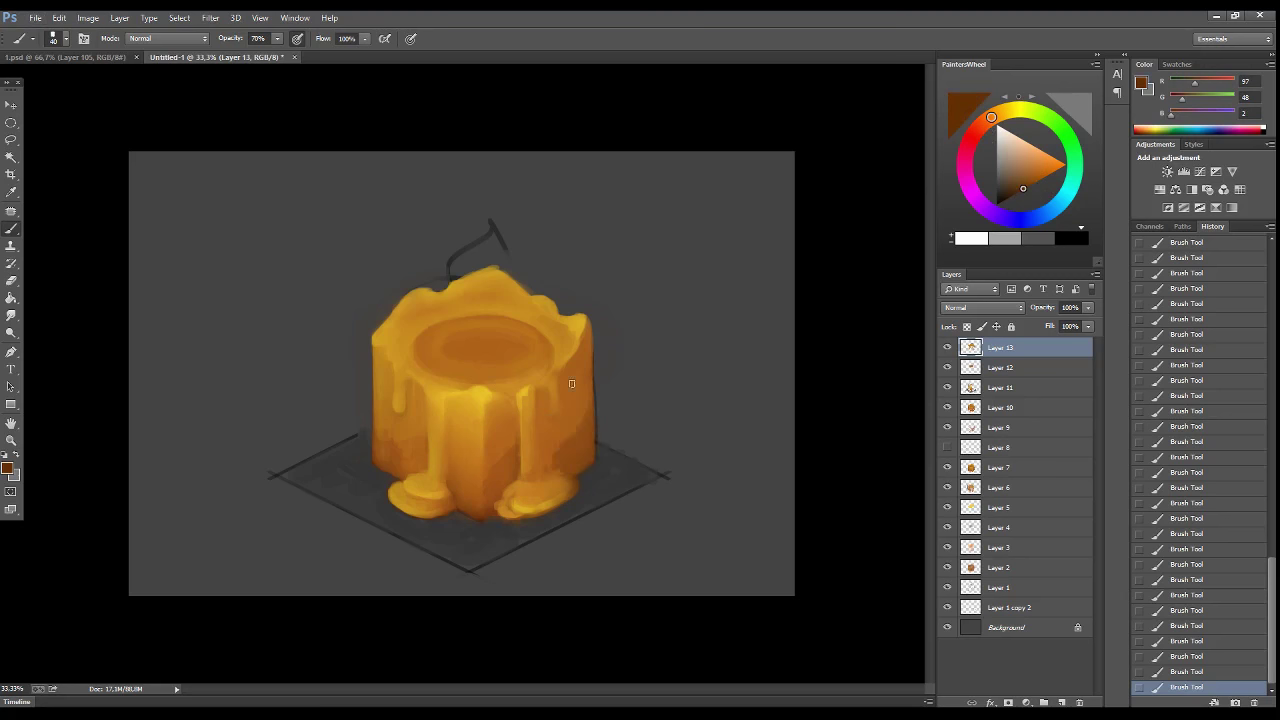
key(r)
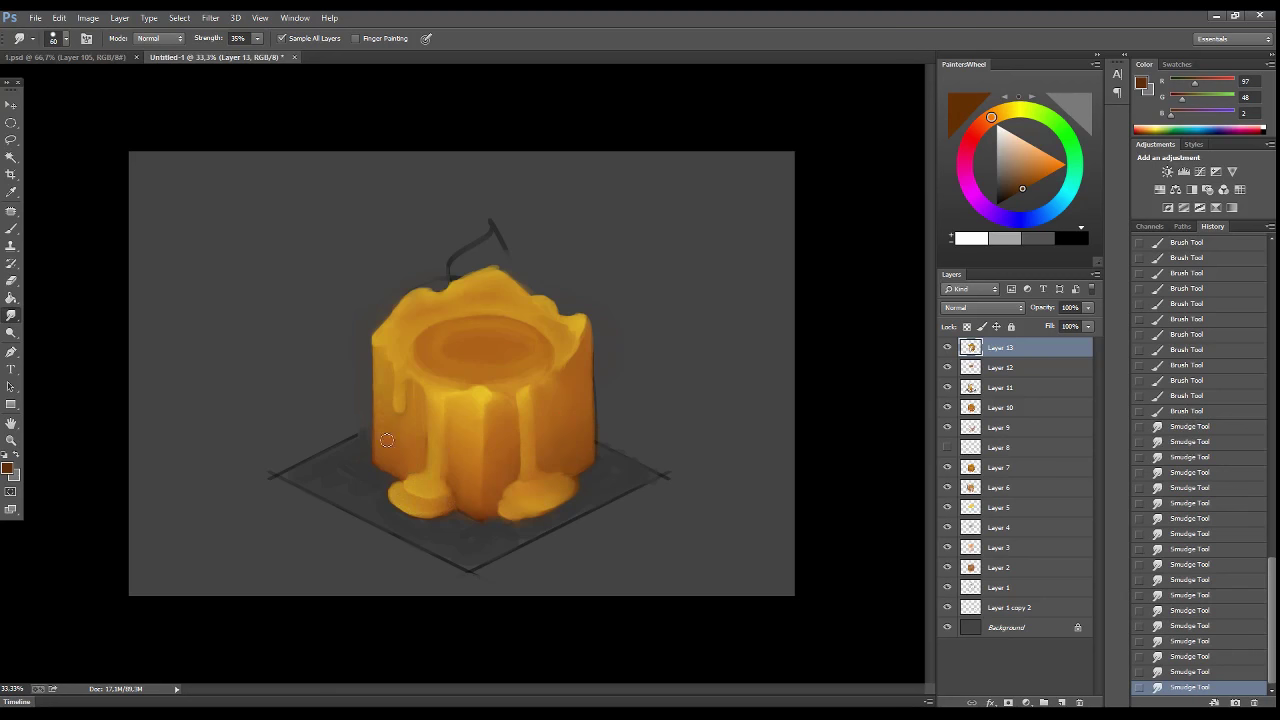
- Dab bright highlights and darker orange on the lower right drip, smudging it into shape
key(b)
alt+click(543, 382)
click(530, 386)
click(520, 389)
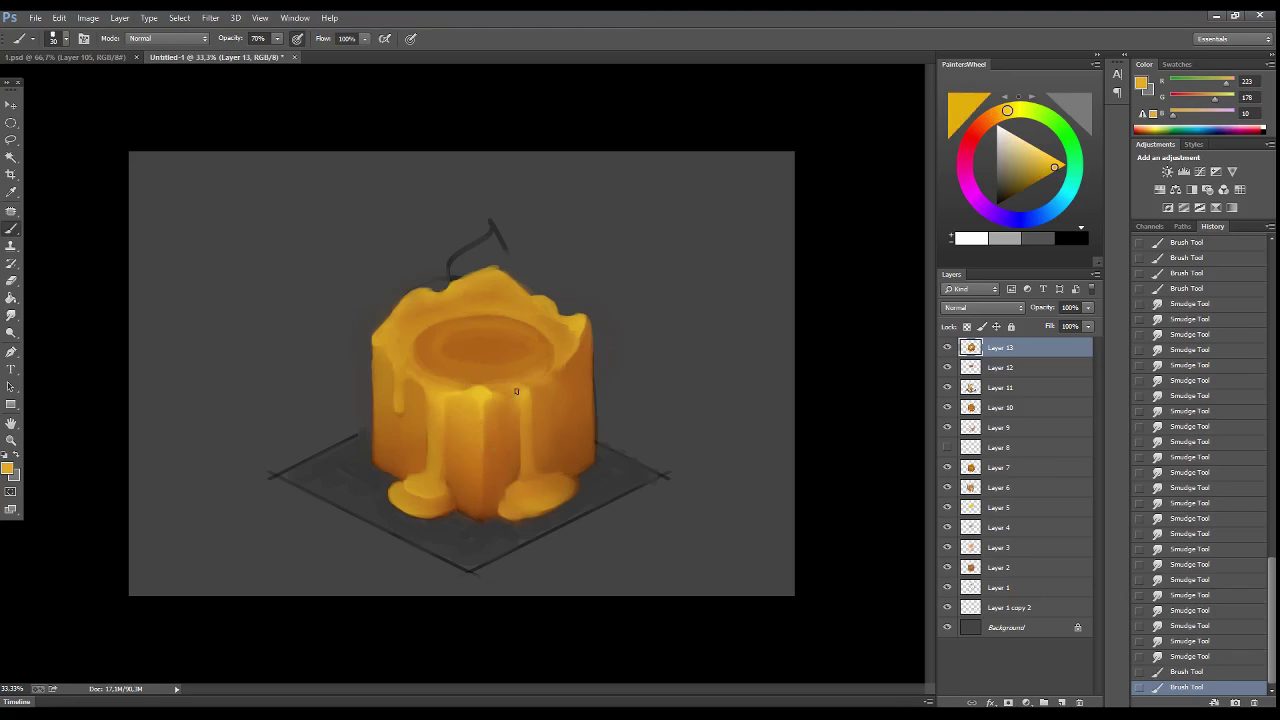
click(530, 382)
click(529, 484)
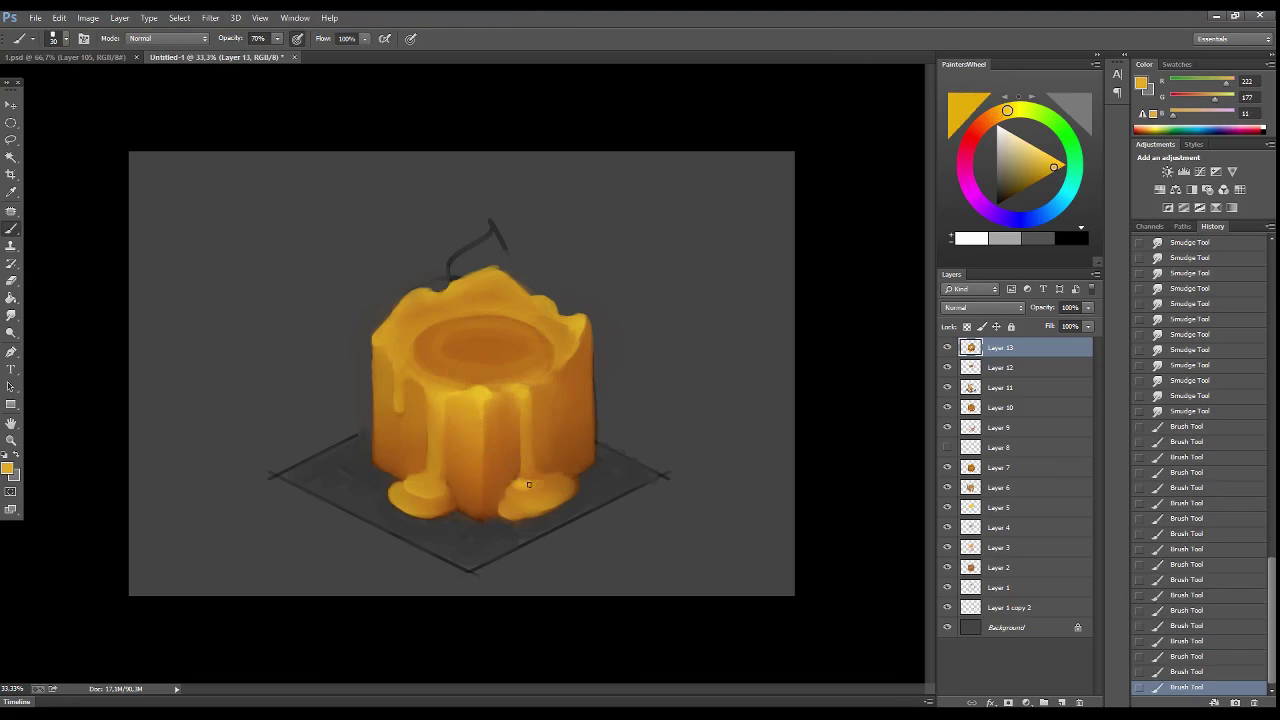
alt+click(529, 484)
click(527, 488)
click(522, 495)
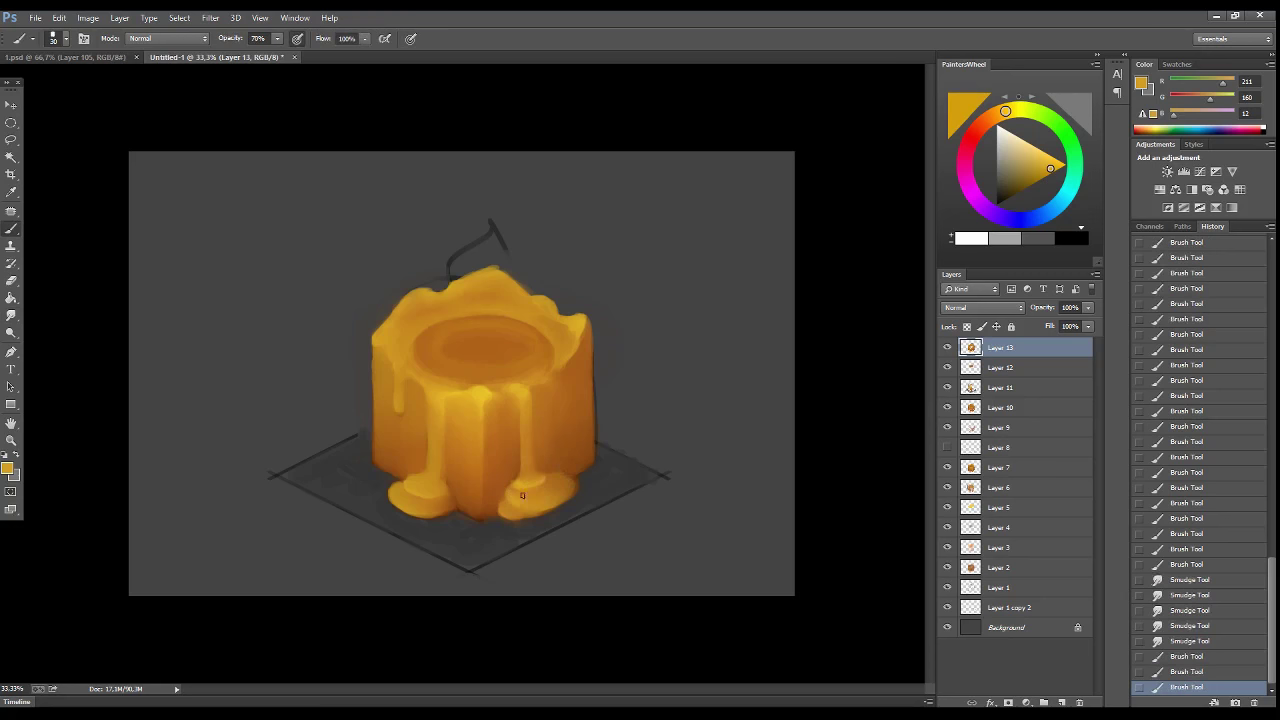
click(522, 495)
key(r)
mouse_move(525, 493)
mouse_down()
mouse_move(558, 490)
mouse_move(564, 510)
mouse_up()
key(b)
key(r)
key(b)
- Dab lighter orange highlights across the wax front and blend the shading smoothly downward
click(551, 382)
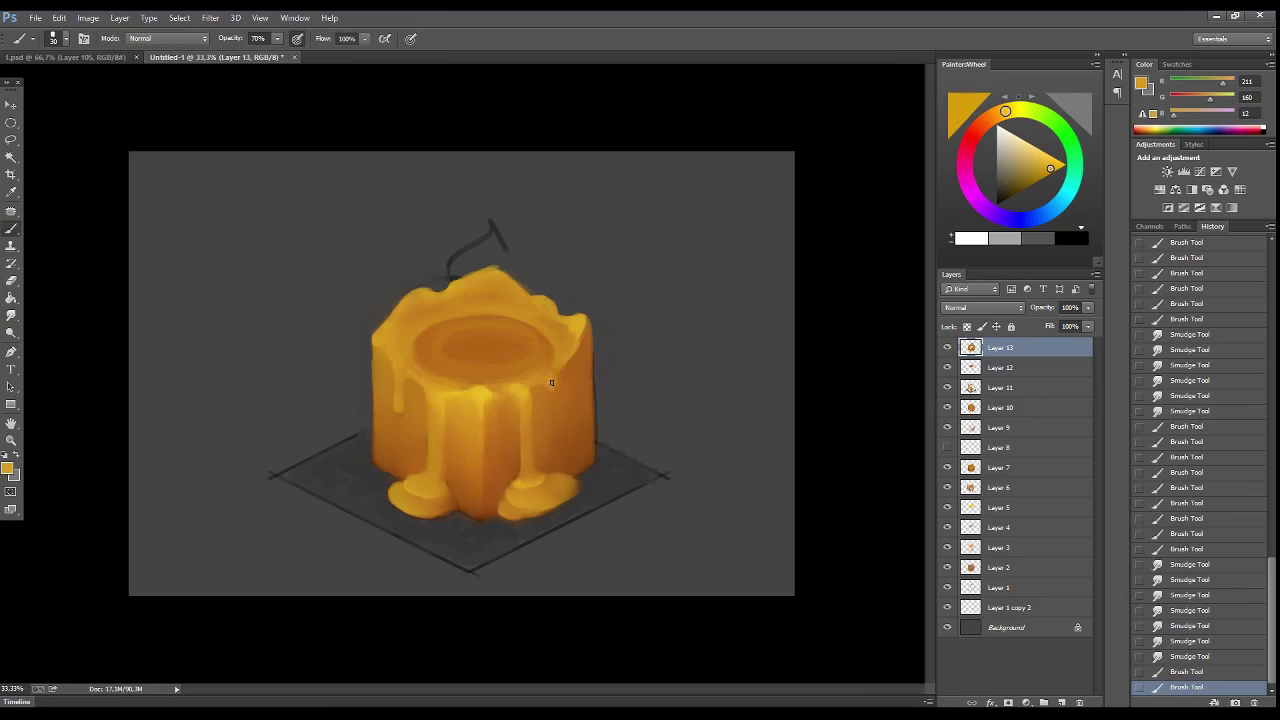
alt+click(551, 382)
click(545, 383)
click(535, 380)
click(522, 387)
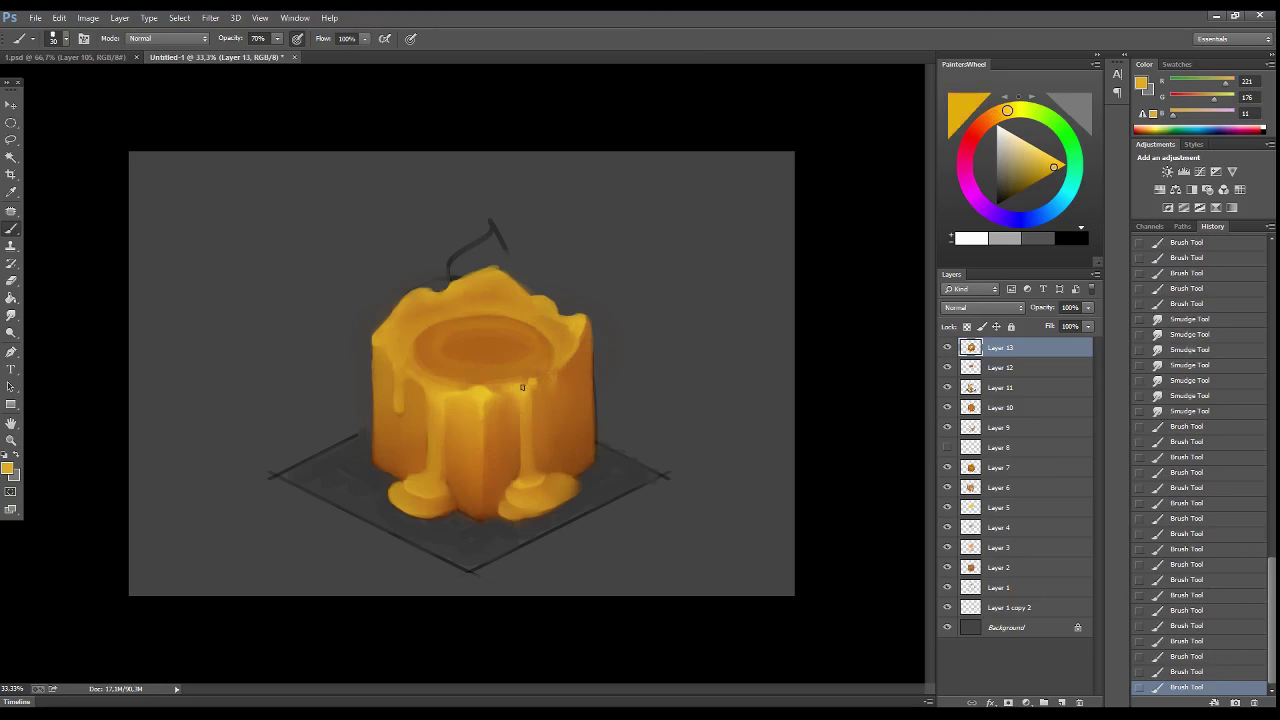
click(522, 387)
alt+click(520, 382)
click(512, 384)
click(505, 376)
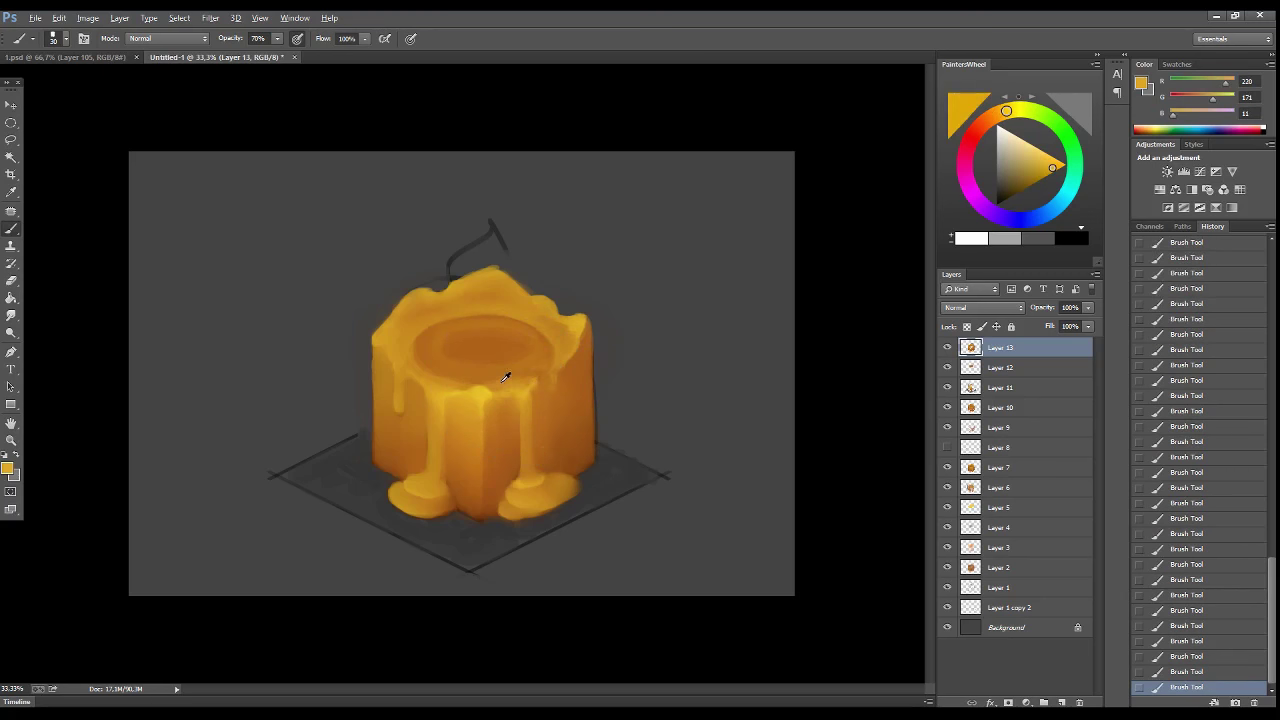
alt+click(505, 376)
key(r)
mouse_move(509, 377)
mouse_down()
mouse_move(549, 386)
mouse_move(514, 491)
mouse_up()
key(b)
- Paint dark brown and mid orange into the drips, then repaint them in lighter orange
alt+click(547, 399)
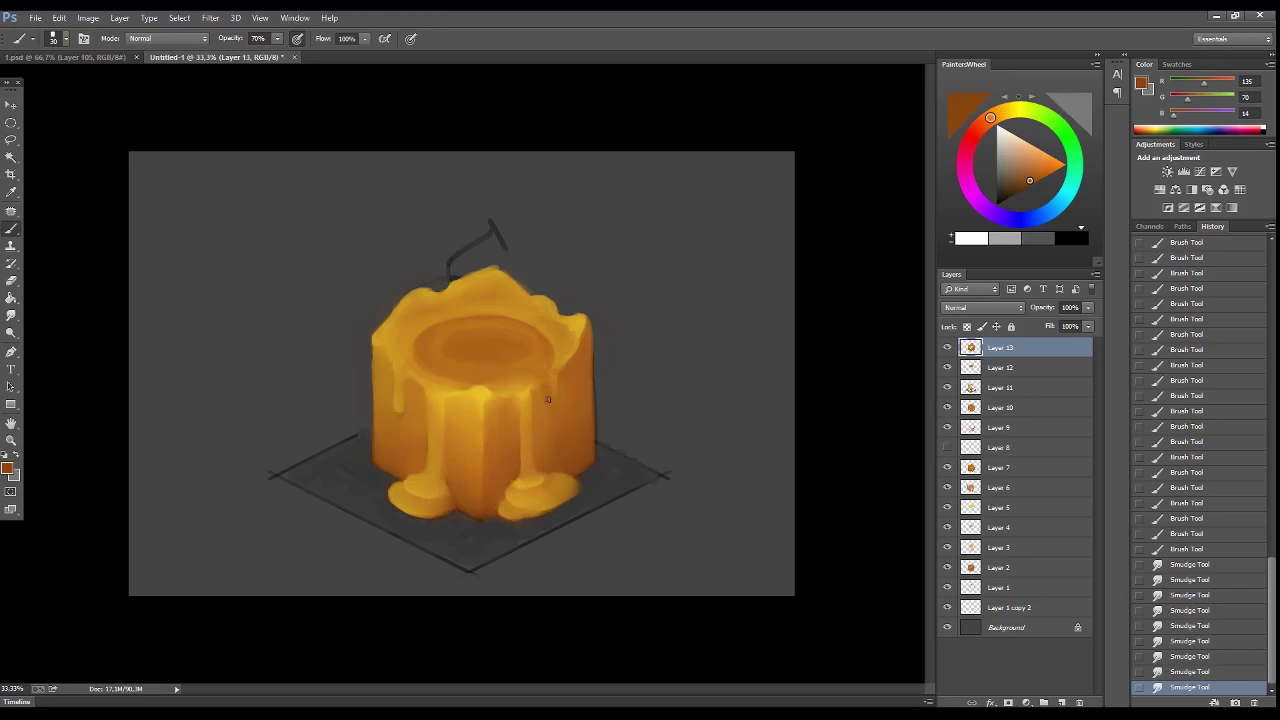
mouse_move(547, 399)
mouse_down()
mouse_move(549, 385)
mouse_move(556, 446)
mouse_up()
key(r)
key(b)
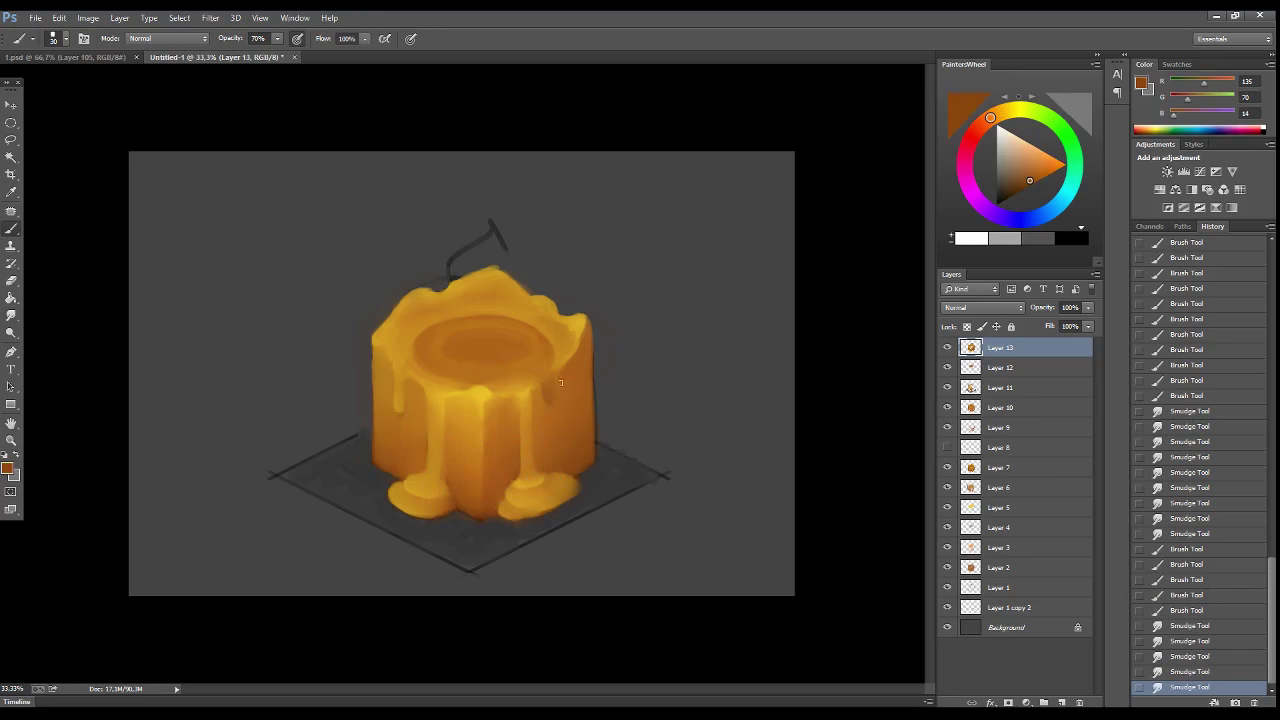
alt+click(560, 382)
mouse_move(543, 371)
mouse_down()
mouse_move(531, 399)
mouse_move(546, 445)
mouse_move(577, 452)
mouse_up()
alt+click(549, 371)
key(r)
key(b)
alt+click(531, 400)
alt+click(545, 432)
alt+click(560, 440)
key(r)
key(b)
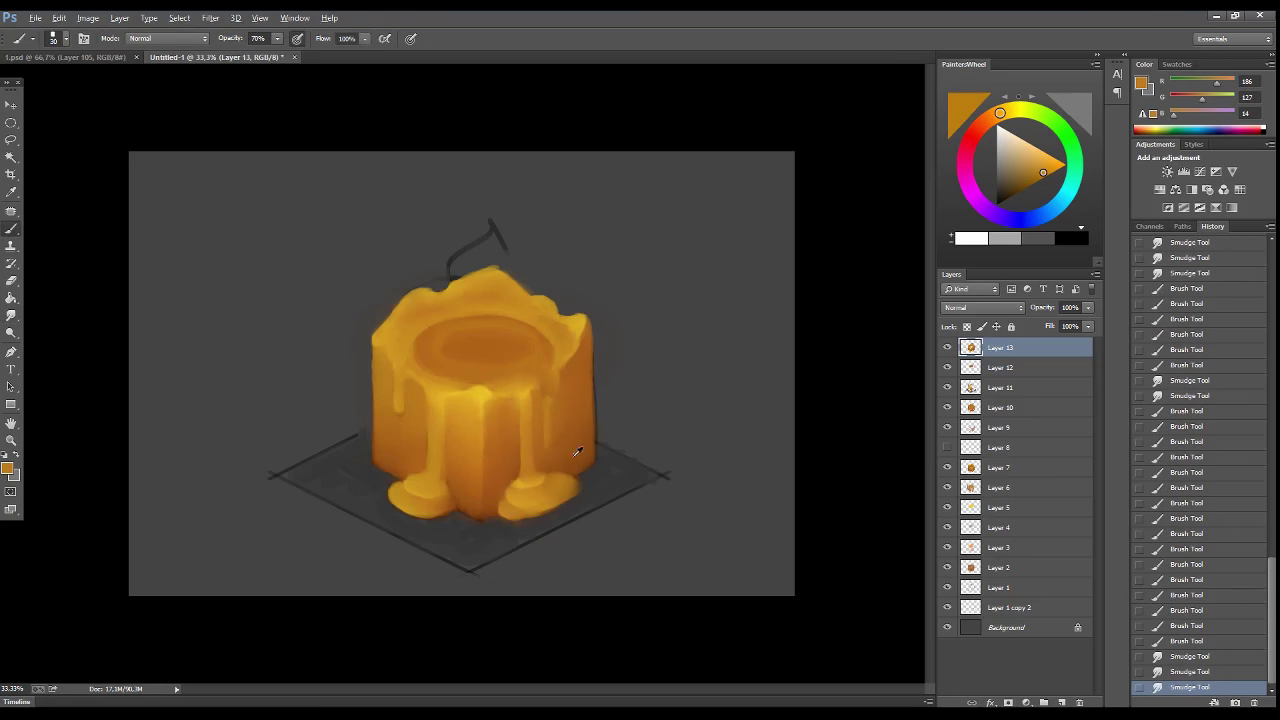
- Add dark orange-brown shadow to the drips, soften it, and repaint and blend the right drips
alt+click(577, 452)
drag(556, 395, 556, 438)
key(r)
drag(560, 390, 556, 449)
mouse_move(545, 360)
mouse_down()
mouse_move(549, 441)
mouse_move(590, 385)
mouse_move(556, 404)
mouse_move(572, 386)
mouse_up()
key(b)
alt+click(550, 420)
alt+click(549, 441)
alt+click(560, 430)
alt+click(580, 400)
mouse_move(578, 392)
mouse_down()
mouse_move(584, 366)
mouse_move(582, 400)
mouse_move(548, 444)
mouse_up()
key(r)
drag(578, 404, 588, 458)
- On new Layer 14, paint dark brown shading near the candle base with a 35 px brush
click(1062, 702)
key(b)
alt+click(580, 406)
alt+click(575, 428)
alt+click(585, 445)
key(bracketleft)
key(bracketleft)
key(bracketleft)
drag(452, 519, 470, 512)
mouse_move(430, 470)
mouse_down()
mouse_move(418, 444)
mouse_move(376, 462)
mouse_up()
- Lasso-select the whole candle, including its top rim and both sides
click(11, 139)
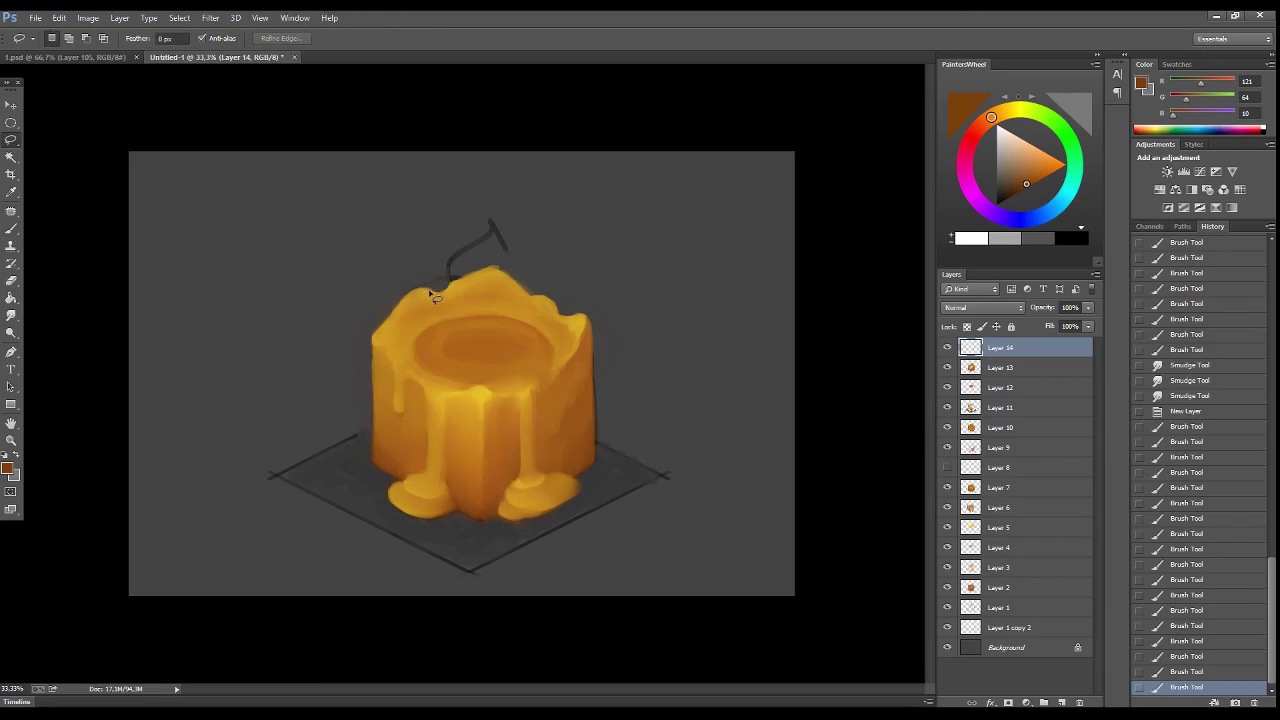
drag(374, 342, 376, 346)
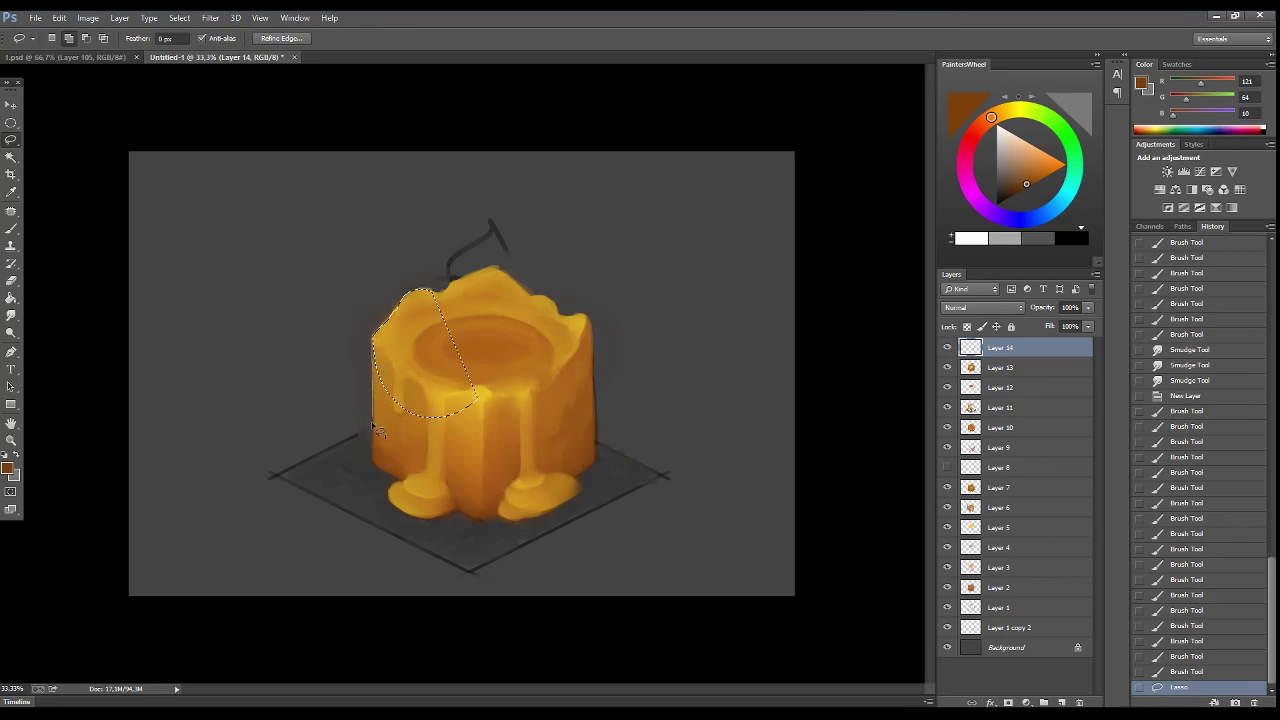
mouse_move(481, 364)
mouse_down()
mouse_move(396, 496)
mouse_move(480, 450)
mouse_move(505, 515)
mouse_up()
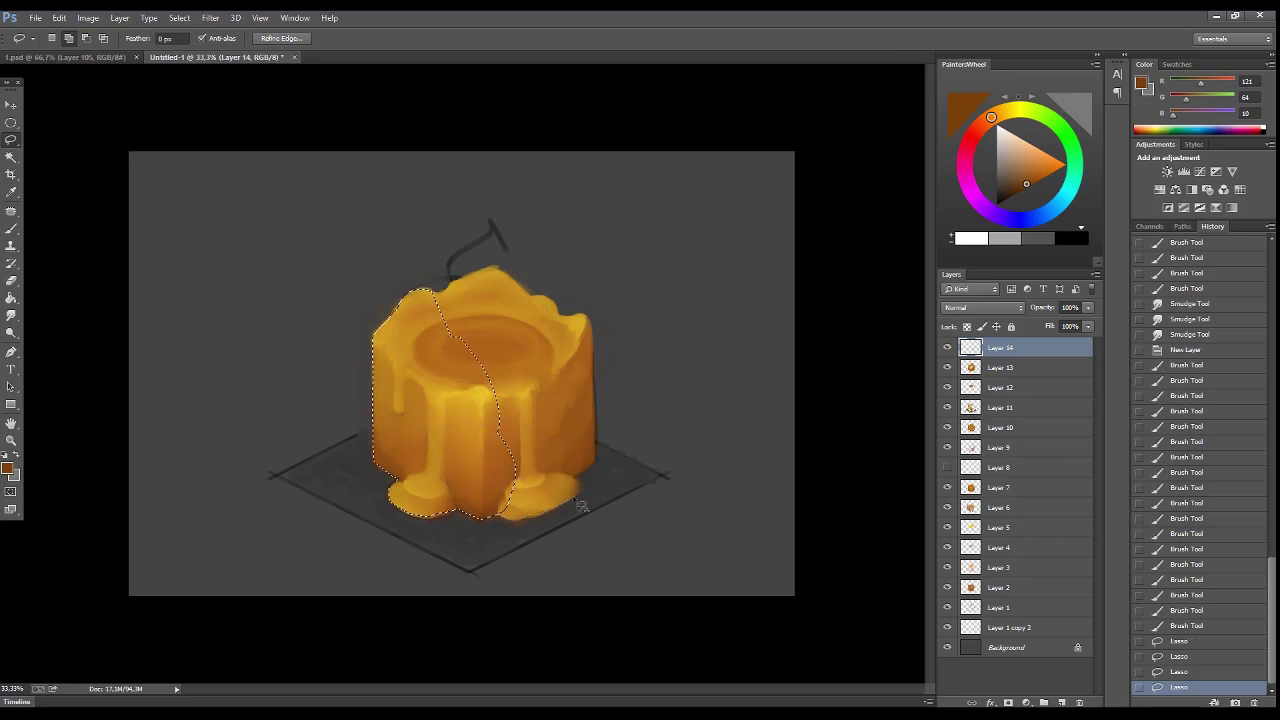
mouse_move(581, 506)
mouse_down()
mouse_move(596, 465)
mouse_move(566, 326)
mouse_up()
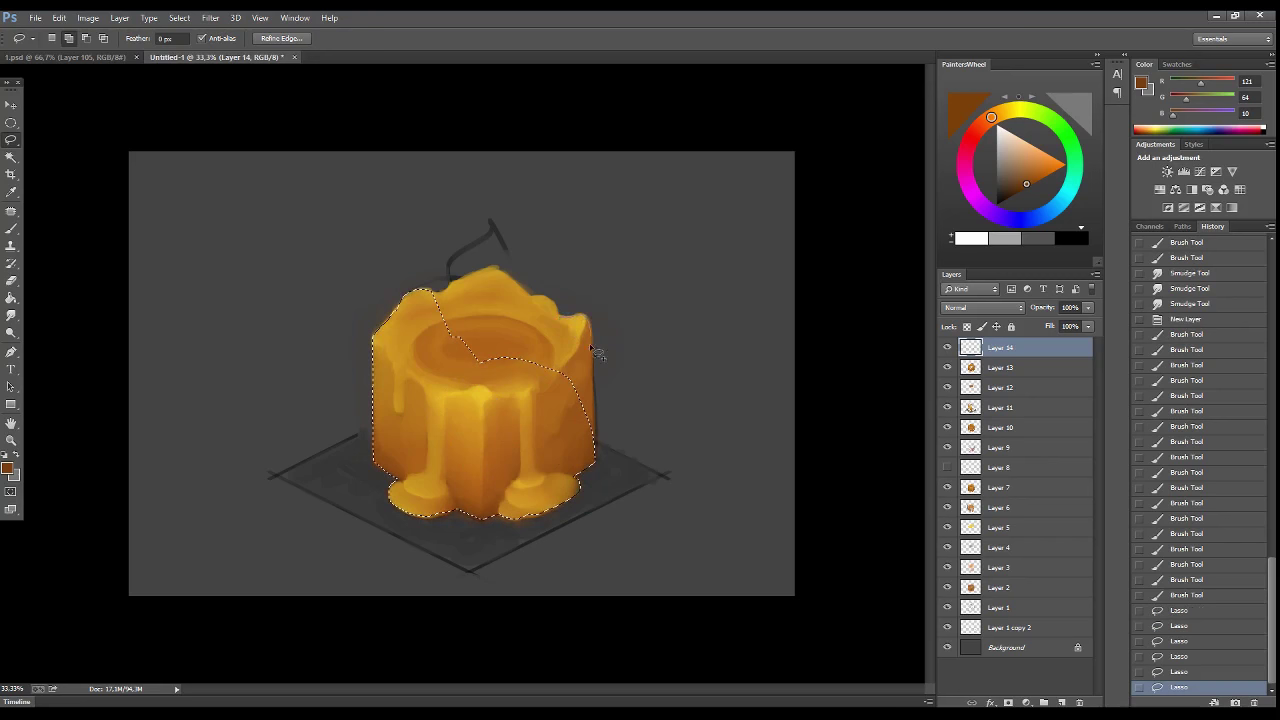
drag(600, 422, 590, 340)
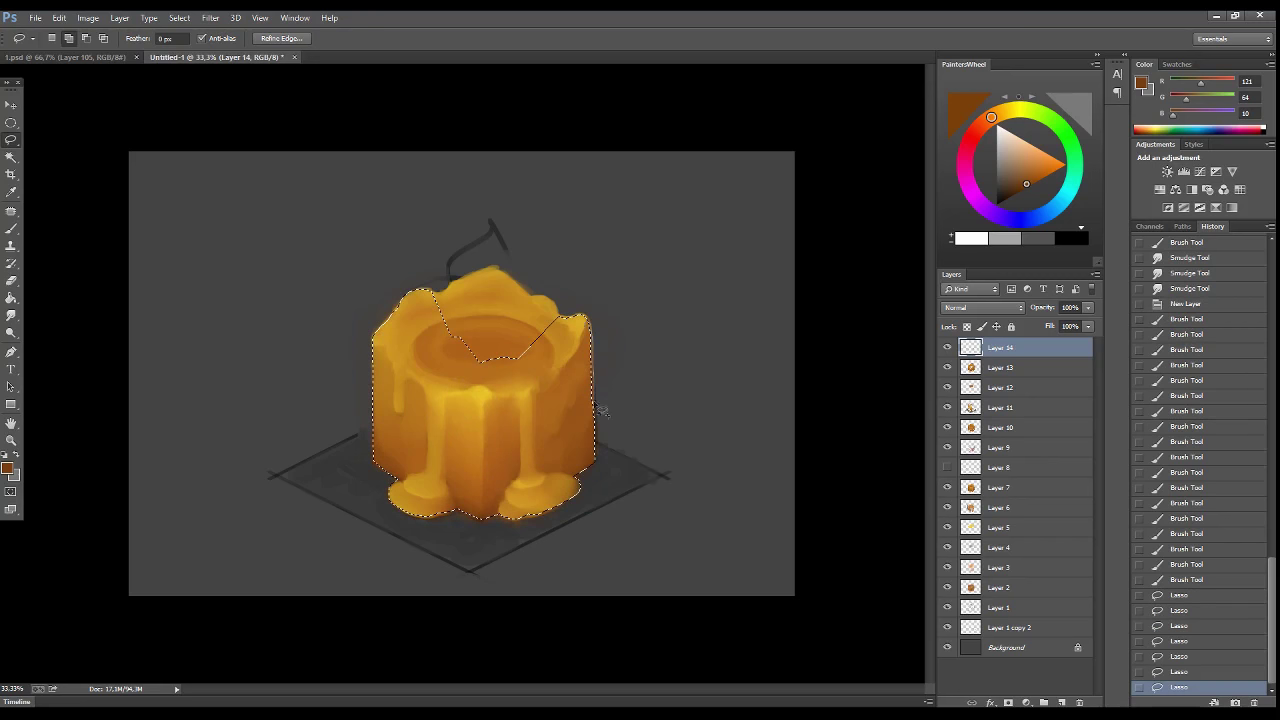
drag(602, 410, 566, 322)
mouse_move(467, 391)
mouse_down()
mouse_move(462, 288)
mouse_move(430, 300)
mouse_move(410, 350)
mouse_up()
drag(430, 300, 420, 420)
- Copy Merged the candle, paste it in place as Layer 15, and add a new layer
click(59, 18)
click(86, 120)
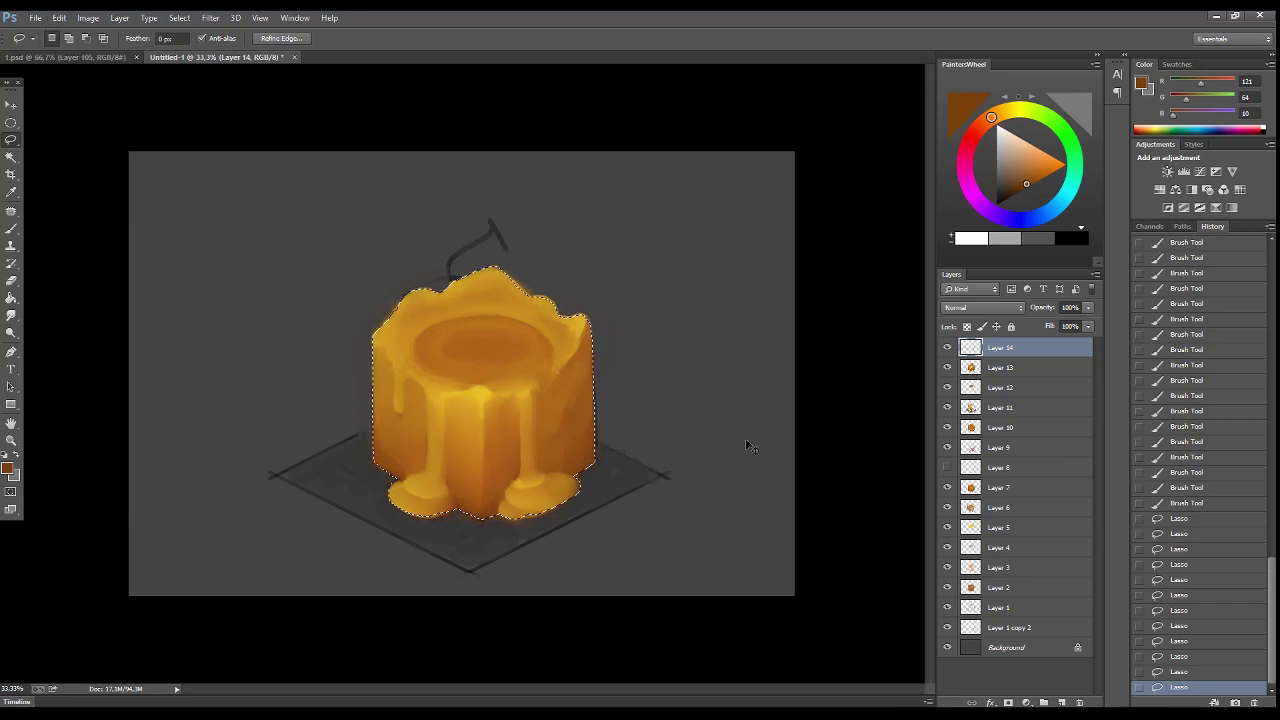
key(ctrl+shift+v)
click(1000, 367)
click(1062, 703)
- Fill Layer 16 with flat grey, nudge the candle left, and reload its selection
key(g)
alt+click(193, 276)
click(193, 276)
key(v)
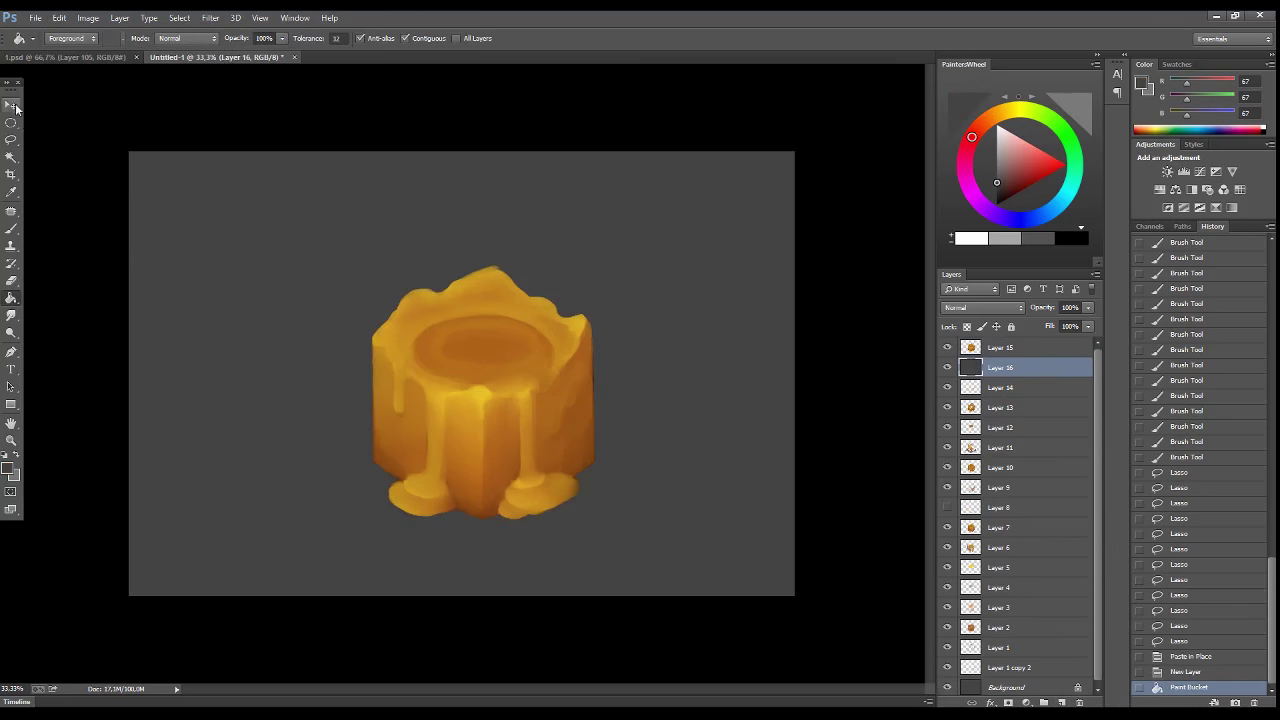
key(alt+bracketright)
drag(677, 429, 670, 429)
ctrl+click(970, 347)
key(b)
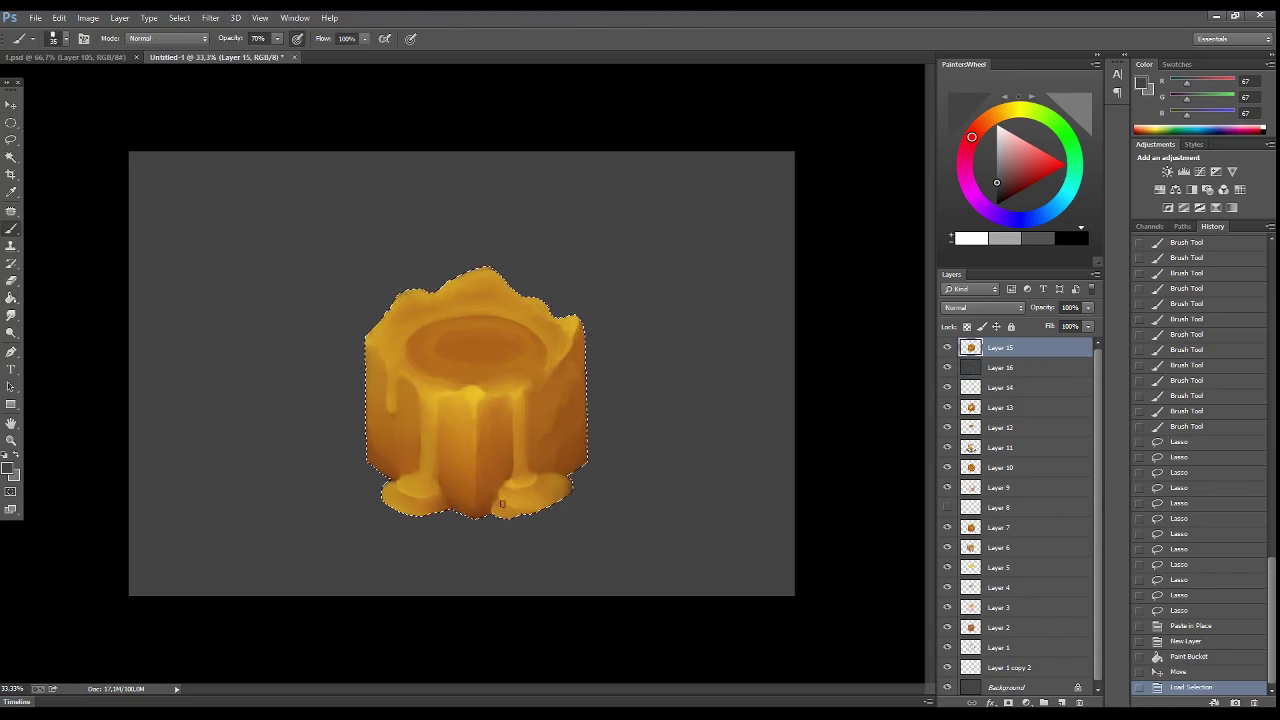
key(ctrl+h)
- On a new layer, paint sampled orange along the candle's top edges and left side
key(ctrl+shift+alt+n)
alt+click(488, 276)
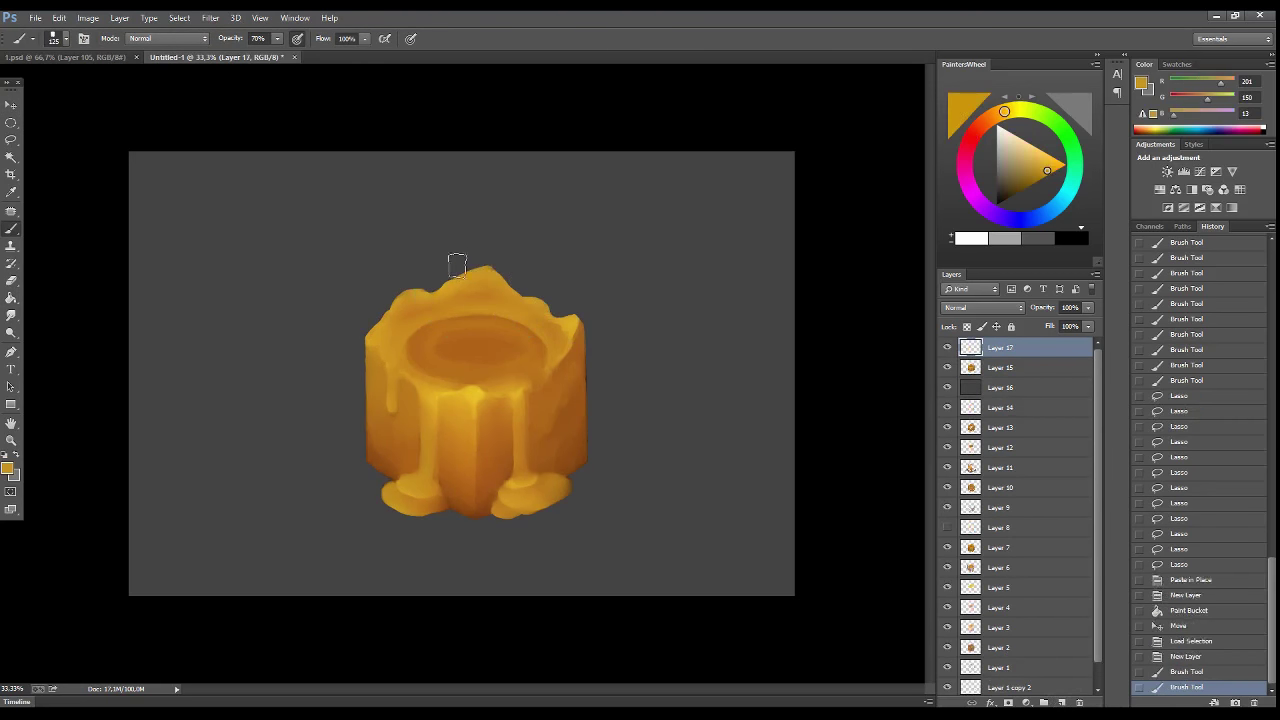
mouse_move(457, 263)
mouse_down()
mouse_move(491, 277)
mouse_move(417, 290)
mouse_up()
drag(580, 310, 582, 345)
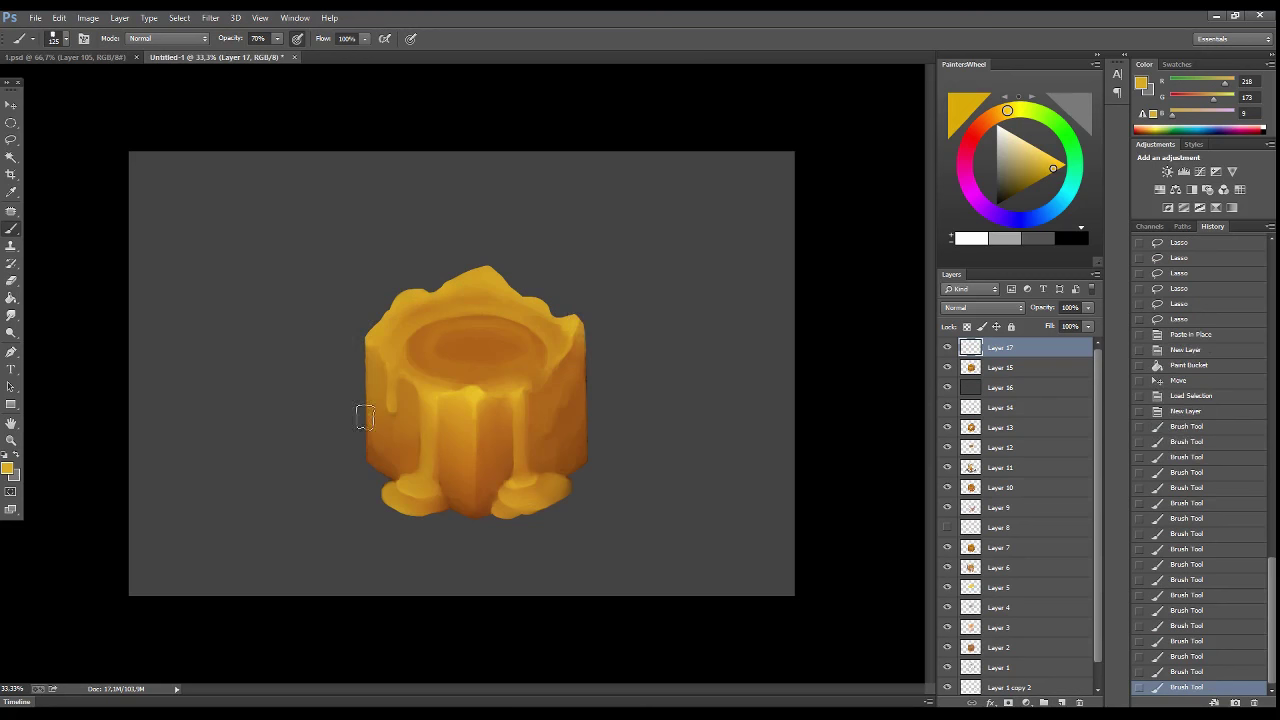
drag(369, 378, 369, 346)
- On a new layer, brighten the candle top with two yellow gradient passes
drag(11, 297, 60, 291)
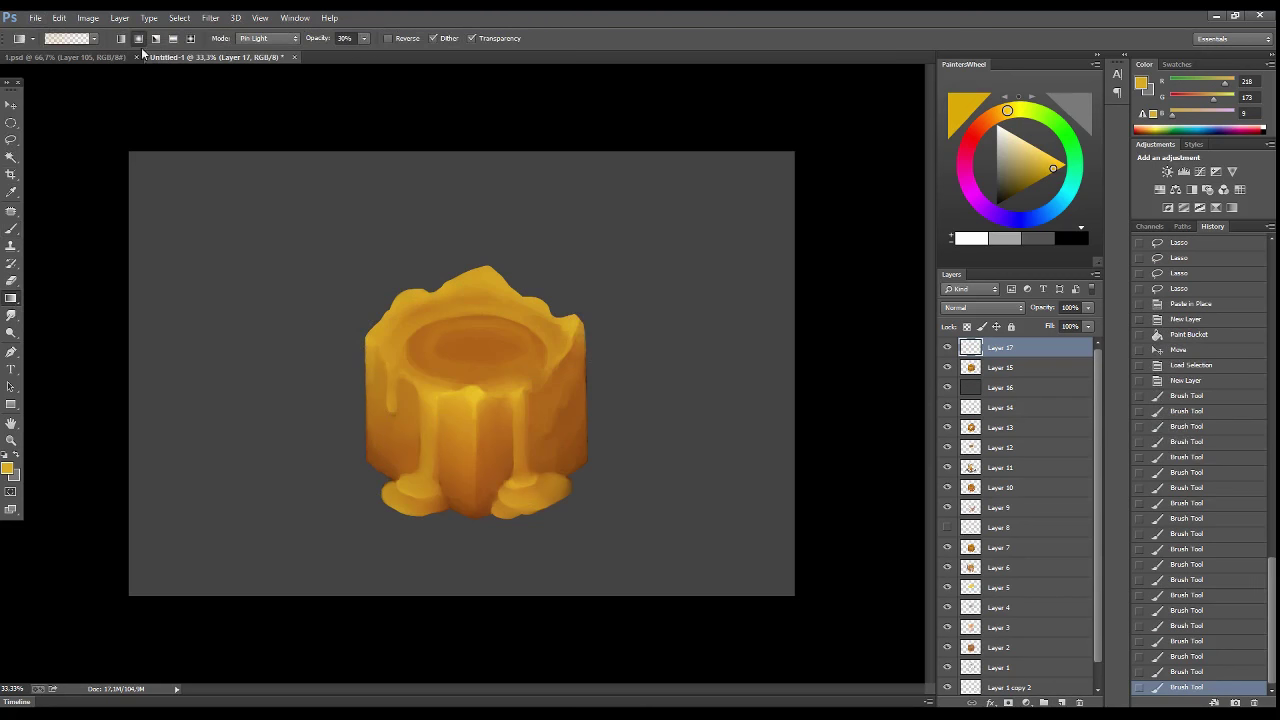
key(ctrl+shift+alt+n)
click(1010, 110)
drag(476, 320, 476, 505)
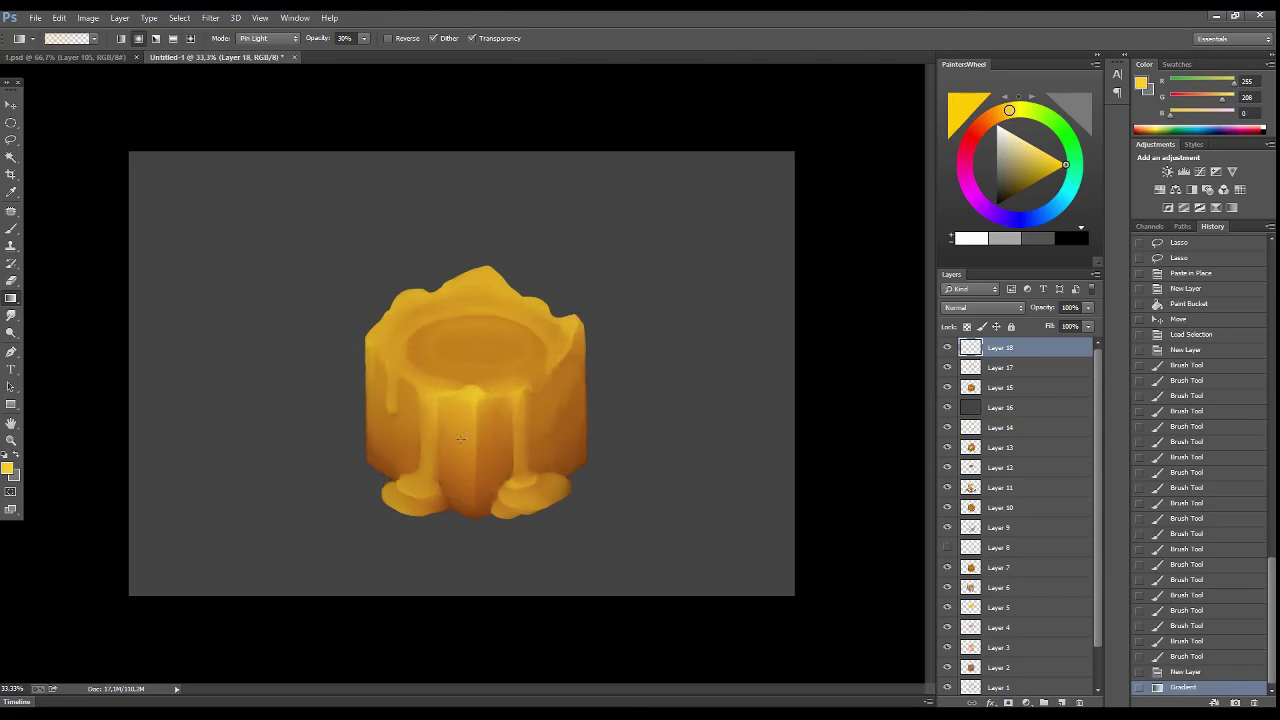
drag(450, 300, 450, 445)
- Darken the base with a reversed dark red-brown gradient, set 75% opacity, and add a layer
click(983, 124)
click(1033, 183)
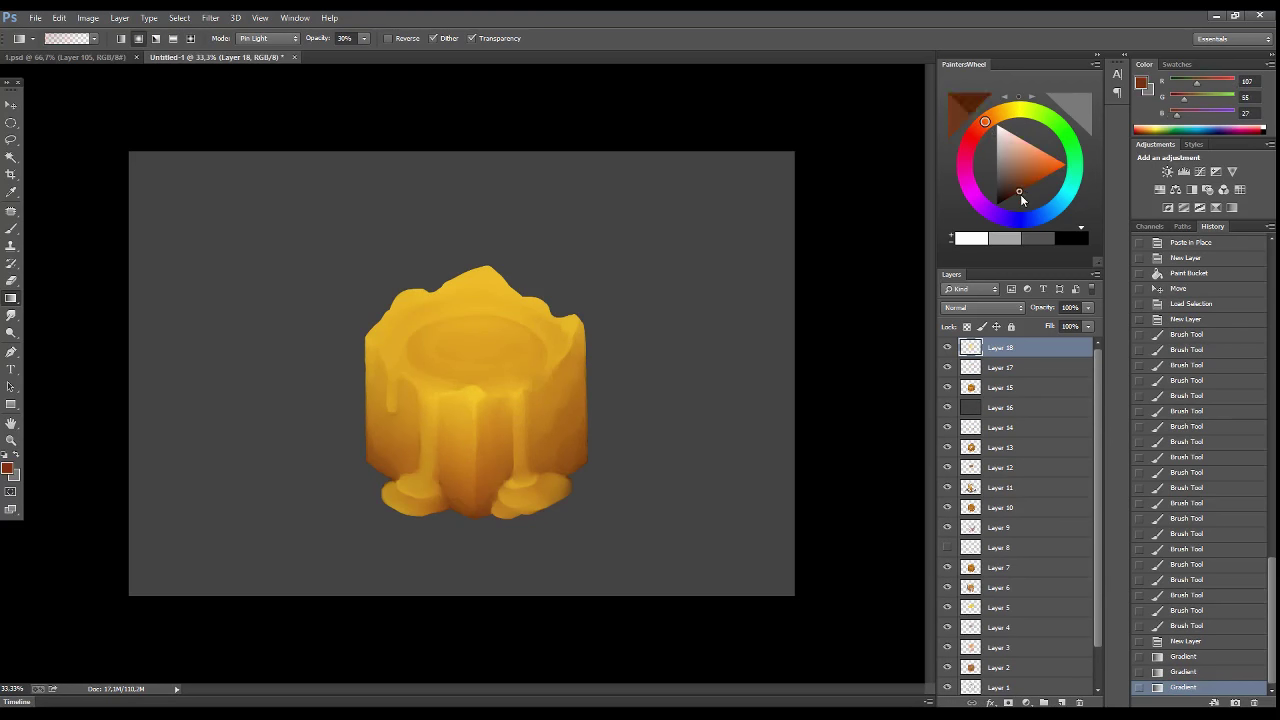
click(392, 37)
drag(476, 320, 476, 515)
drag(470, 450, 470, 520)
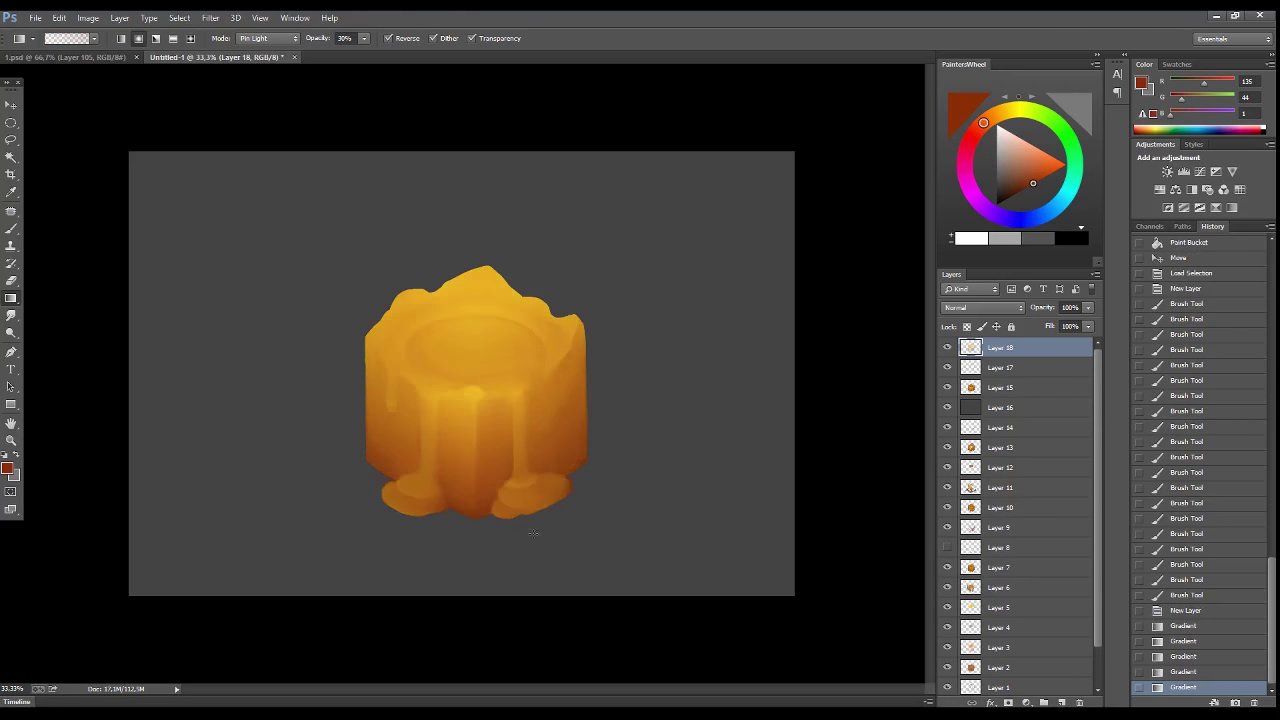
drag(1073, 327, 1074, 327)
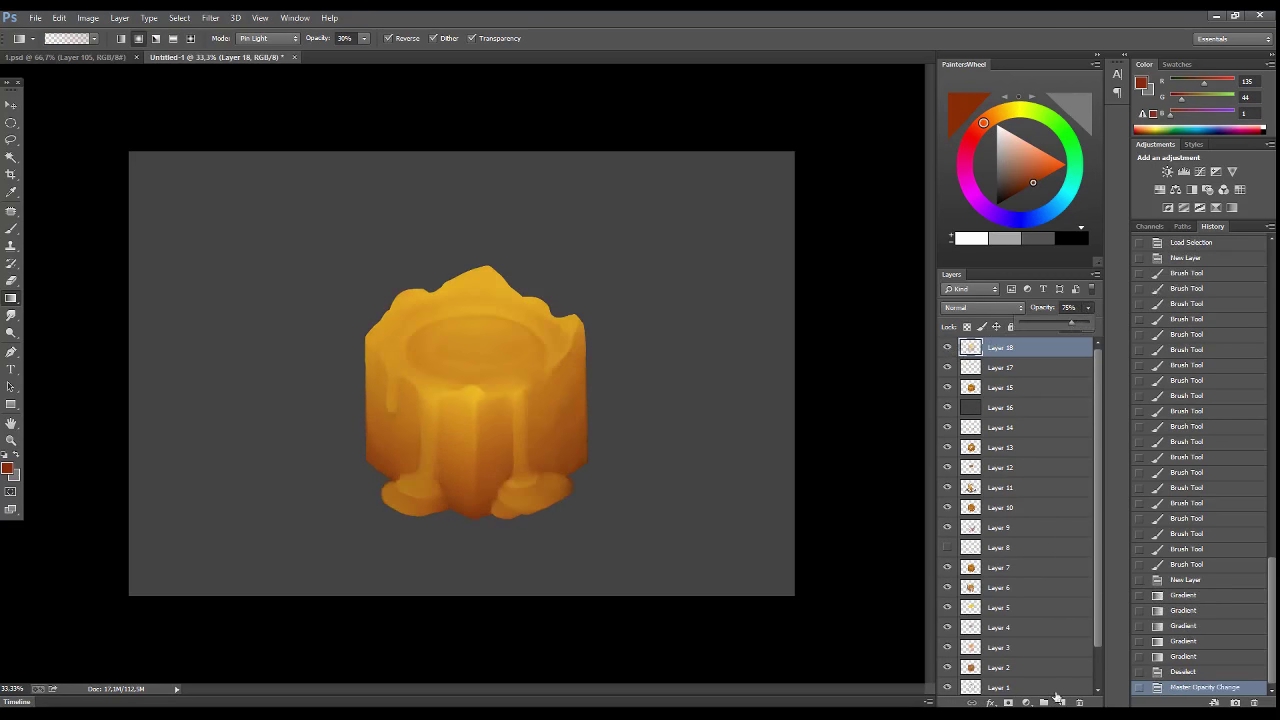
key(ctrl+shift+alt+n)
- Paint a dark brown wick standing in the candle top, sampling wax colours
key(b)
key(d)
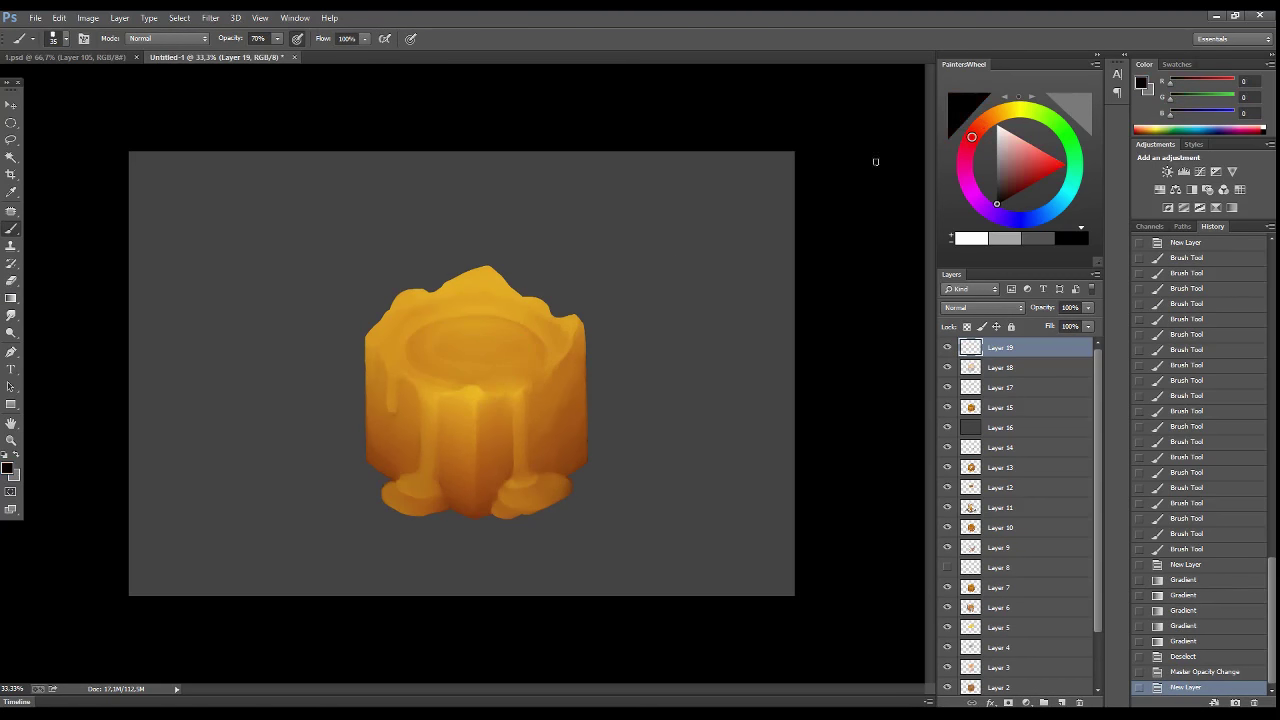
click(991, 117)
click(1014, 190)
drag(470, 345, 479, 335)
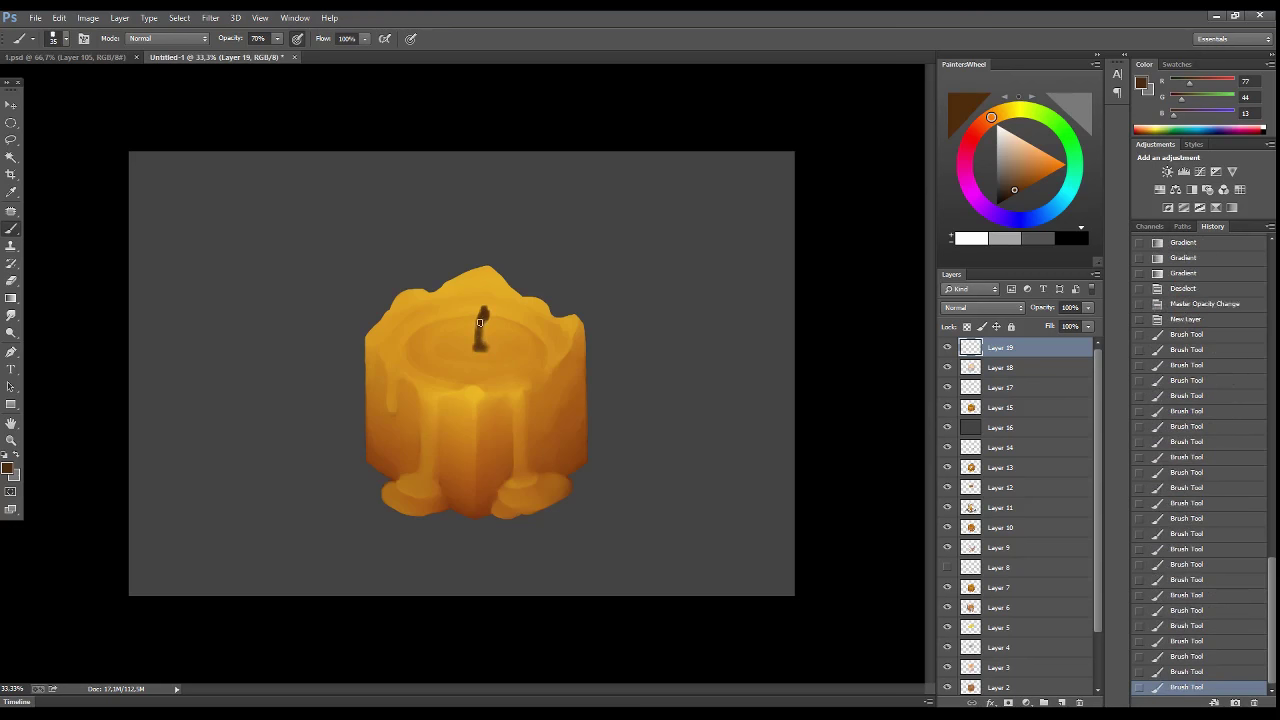
alt+click(480, 317)
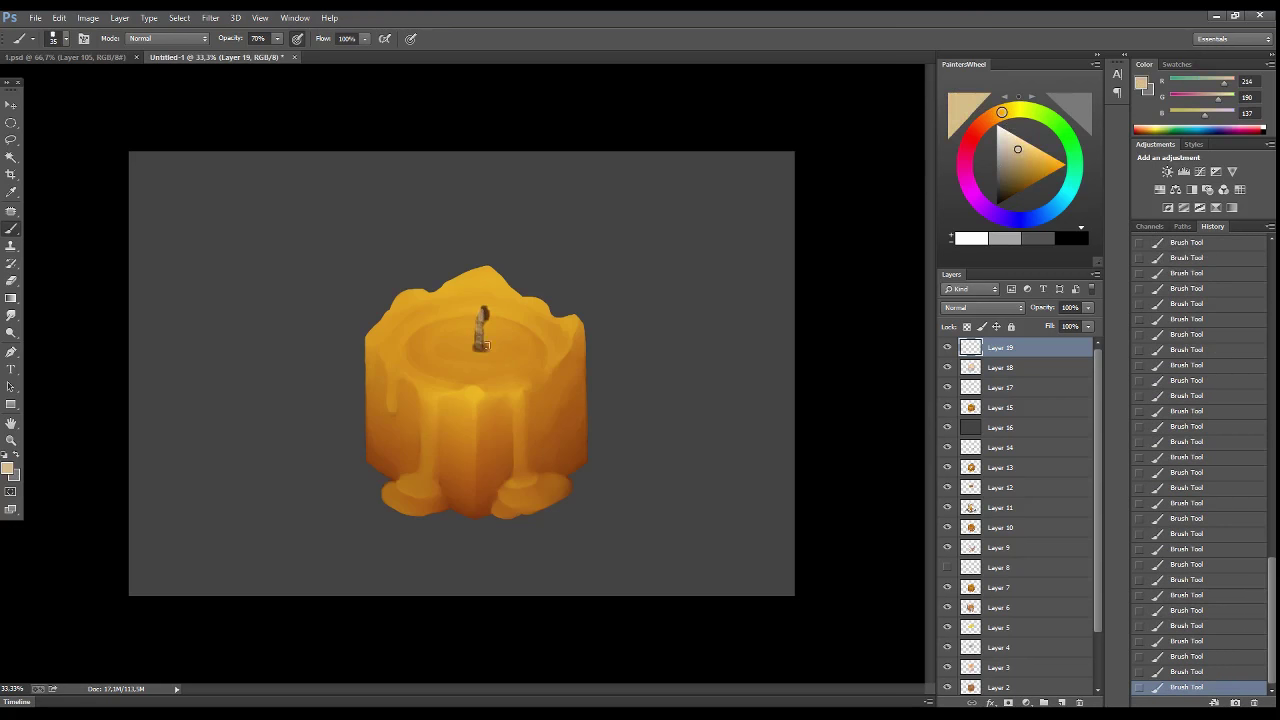
alt+click(483, 315)
alt+click(473, 321)
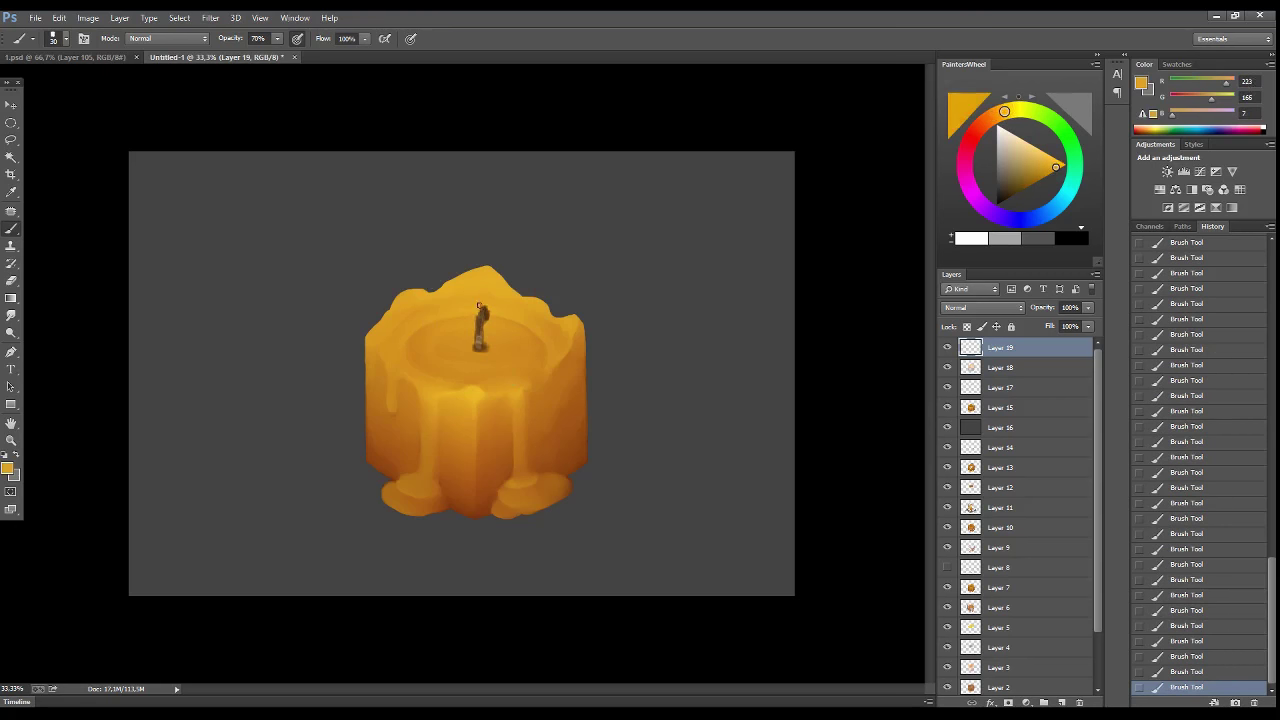
alt+click(480, 318)
- Resize, straighten and nudge the wick upright into position
key(ctrl+t)
key(v)
click(570, 280)
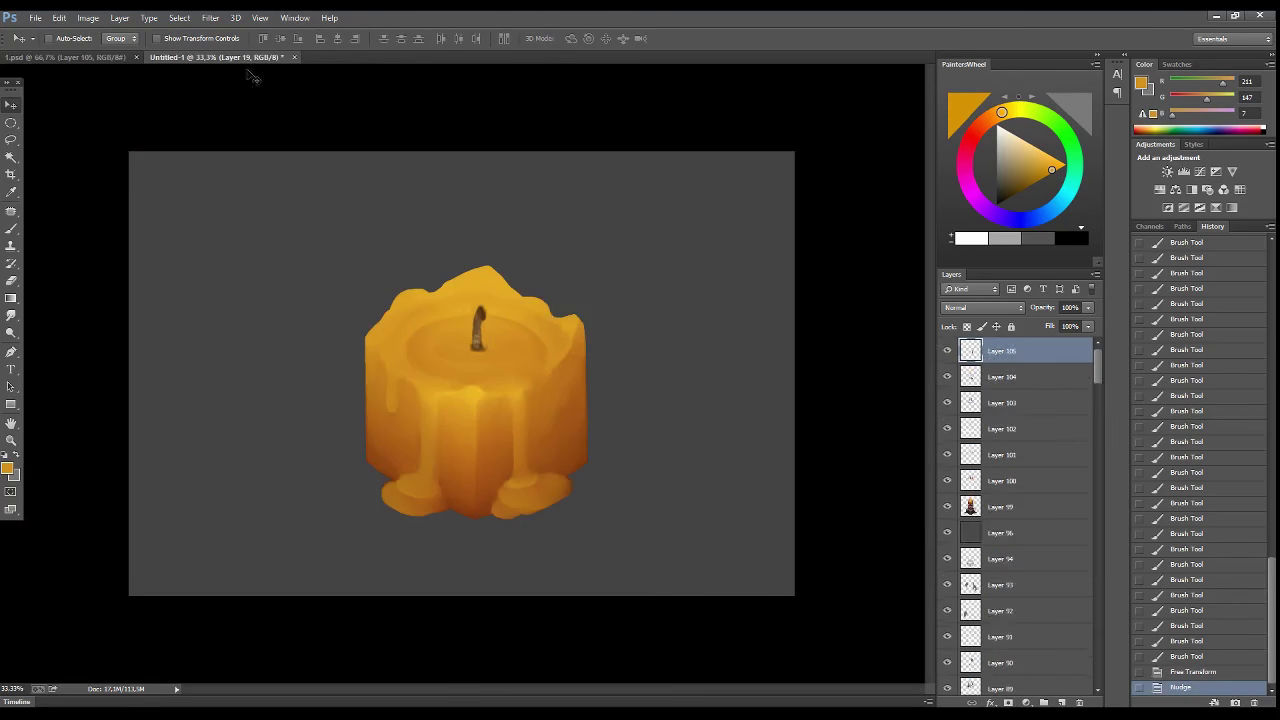
key(Left)
key(ctrl+t)
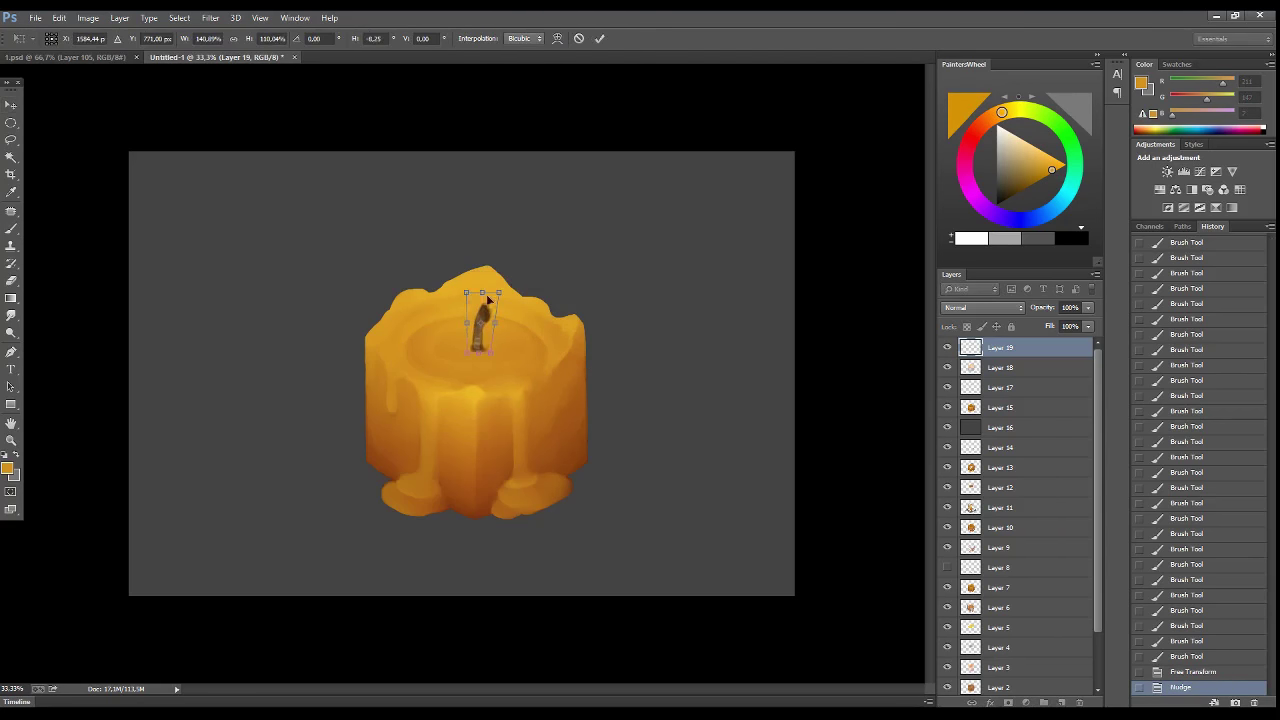
drag(457, 295, 490, 290)
key(v)
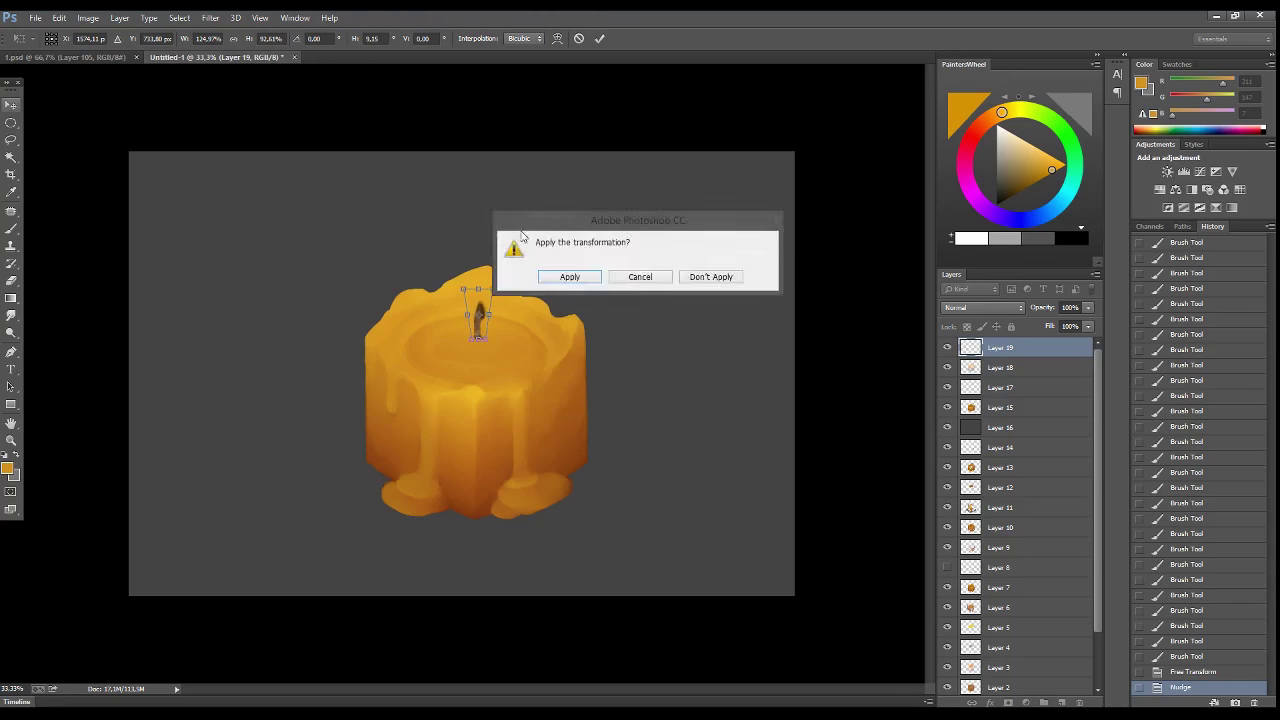
click(569, 277)
drag(585, 302, 590, 314)
- Darken the wick with brown strokes and draw a gradient glow at its base on a new layer
key(b)
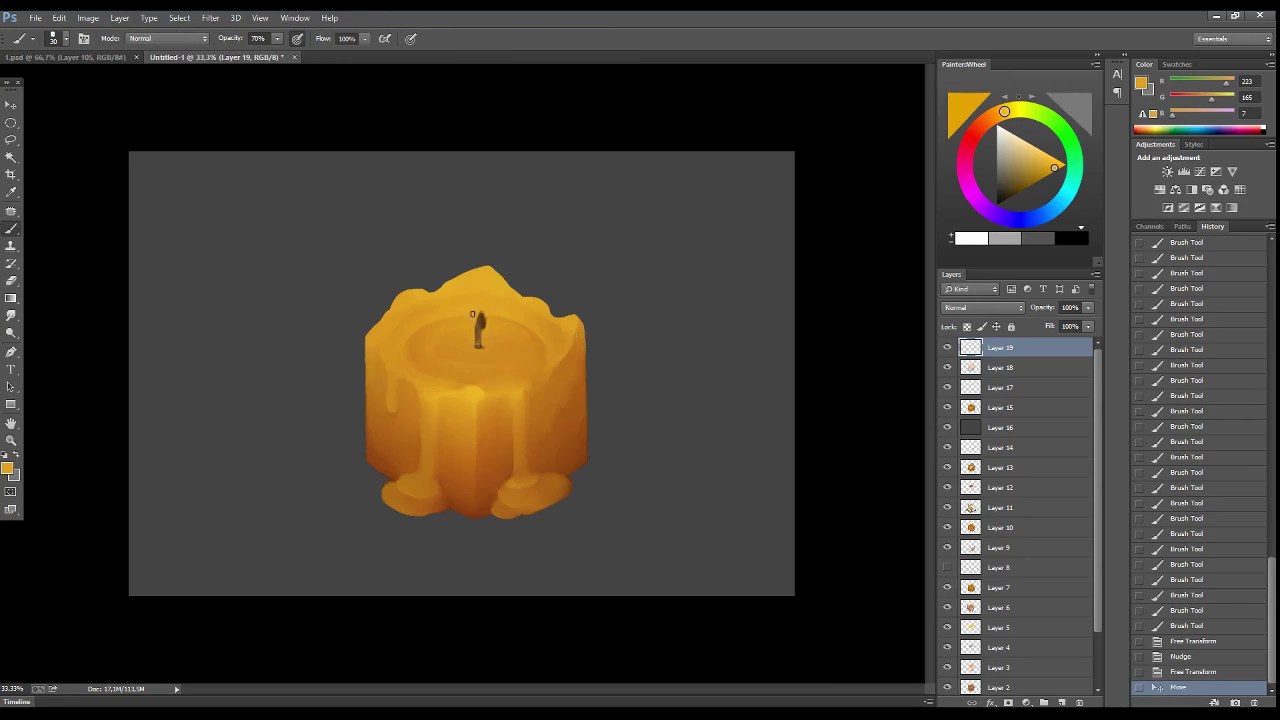
alt+click(480, 325)
drag(479, 318, 478, 362)
key(ctrl+shift+alt+n)
key(g)
mouse_move(478, 345)
mouse_down()
mouse_move(478, 362)
mouse_move(515, 300)
mouse_up()
- Resize and nudge the glow, then set its blend mode to Overlay
key(ctrl+t)
key(Return)
key(v)
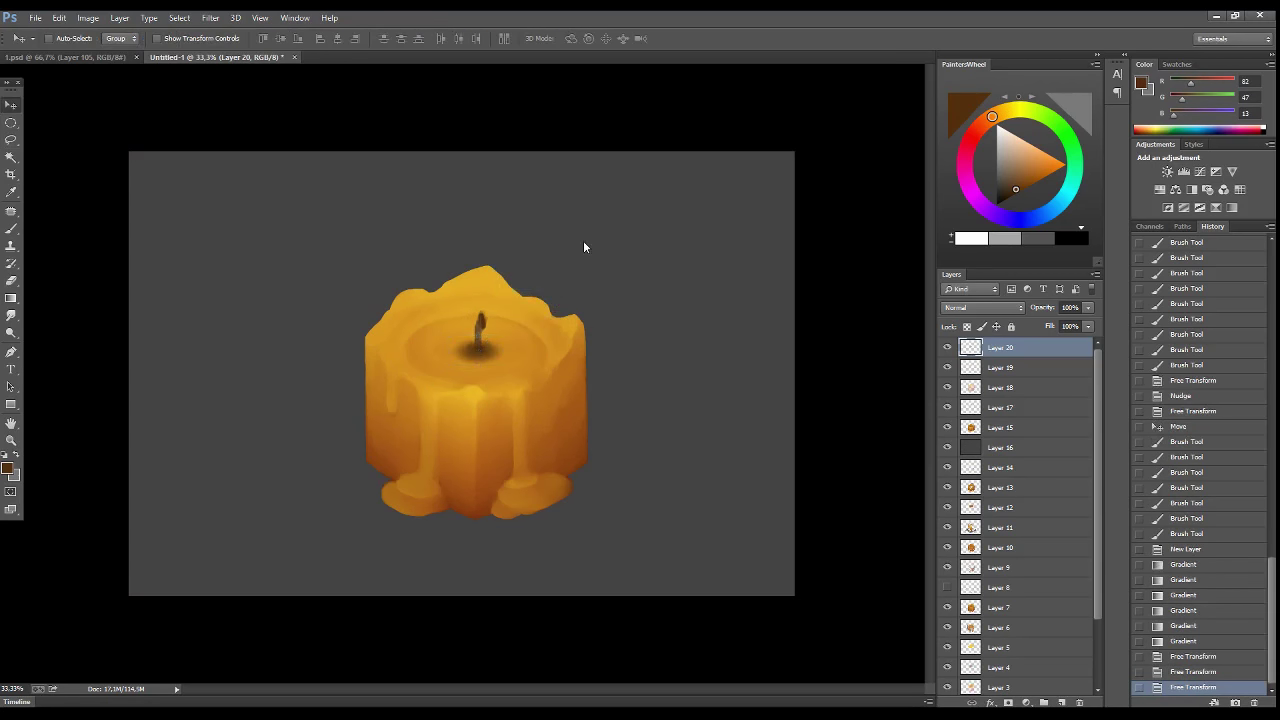
key(Up)
click(983, 307)
click(980, 455)
- Duplicate the glow layer, return Layer 20 to Normal and lower its opacity
key(ctrl+j)
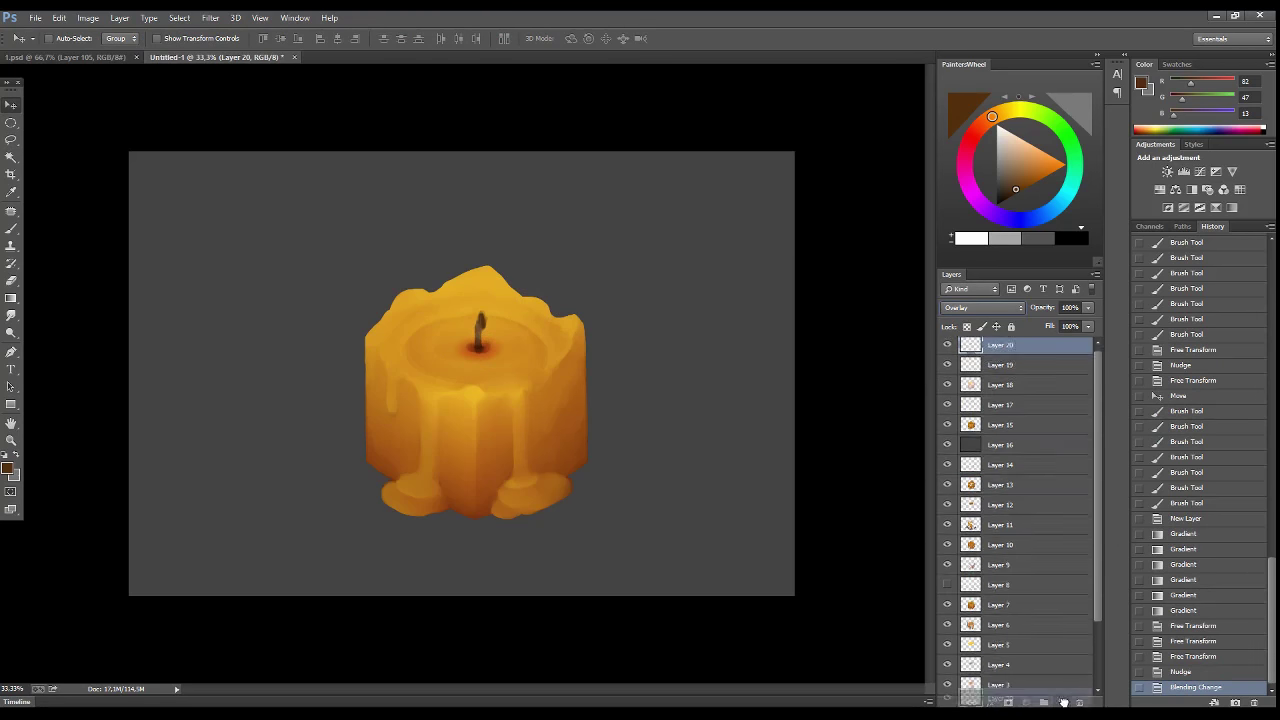
click(1000, 367)
click(983, 307)
click(965, 315)
drag(1088, 307, 1046, 326)
- Paint light tan highlights on the wick on a new layer
click(1000, 347)
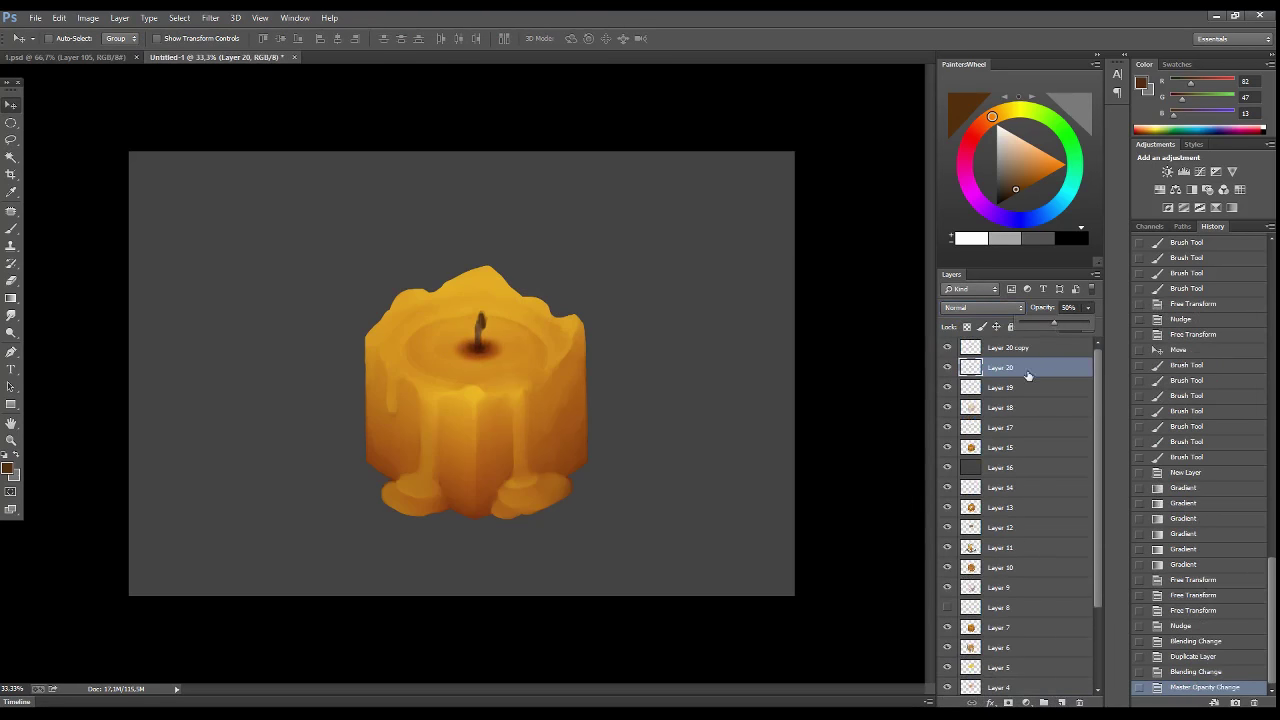
click(1062, 702)
key(b)
click(469, 348)
click(469, 348)
alt+click(478, 330)
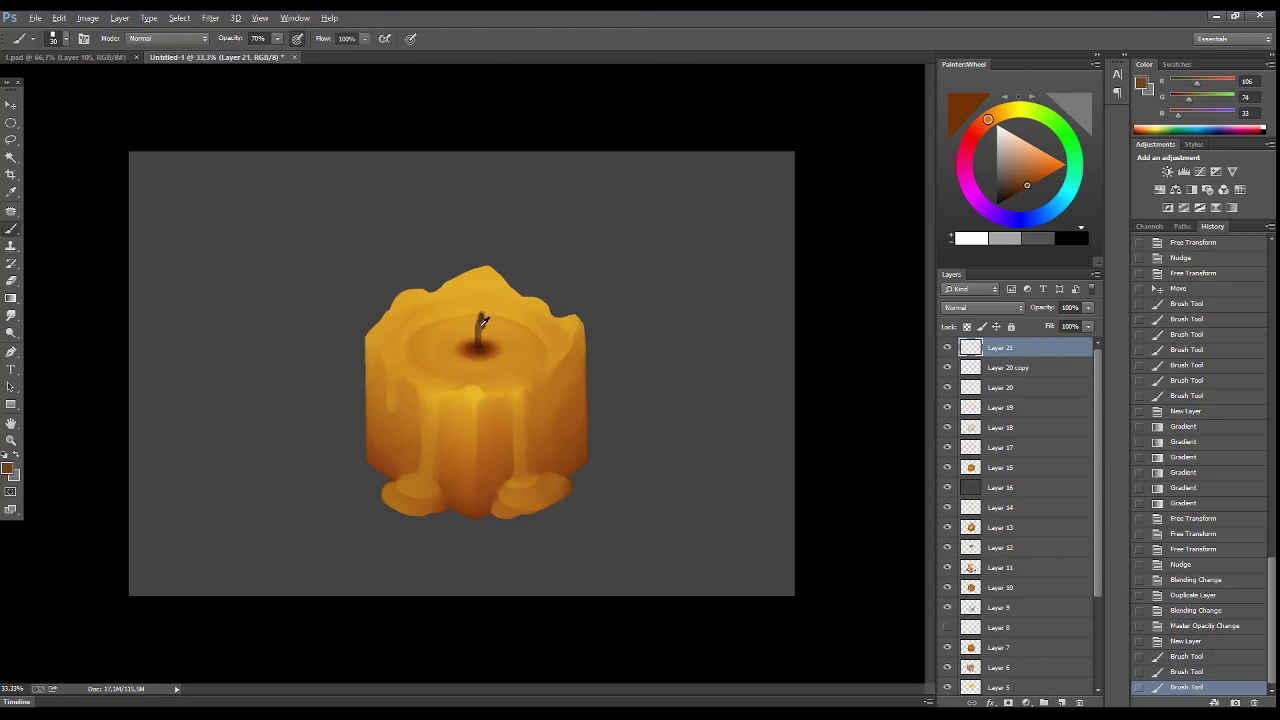
click(485, 322)
click(478, 335)
click(480, 326)
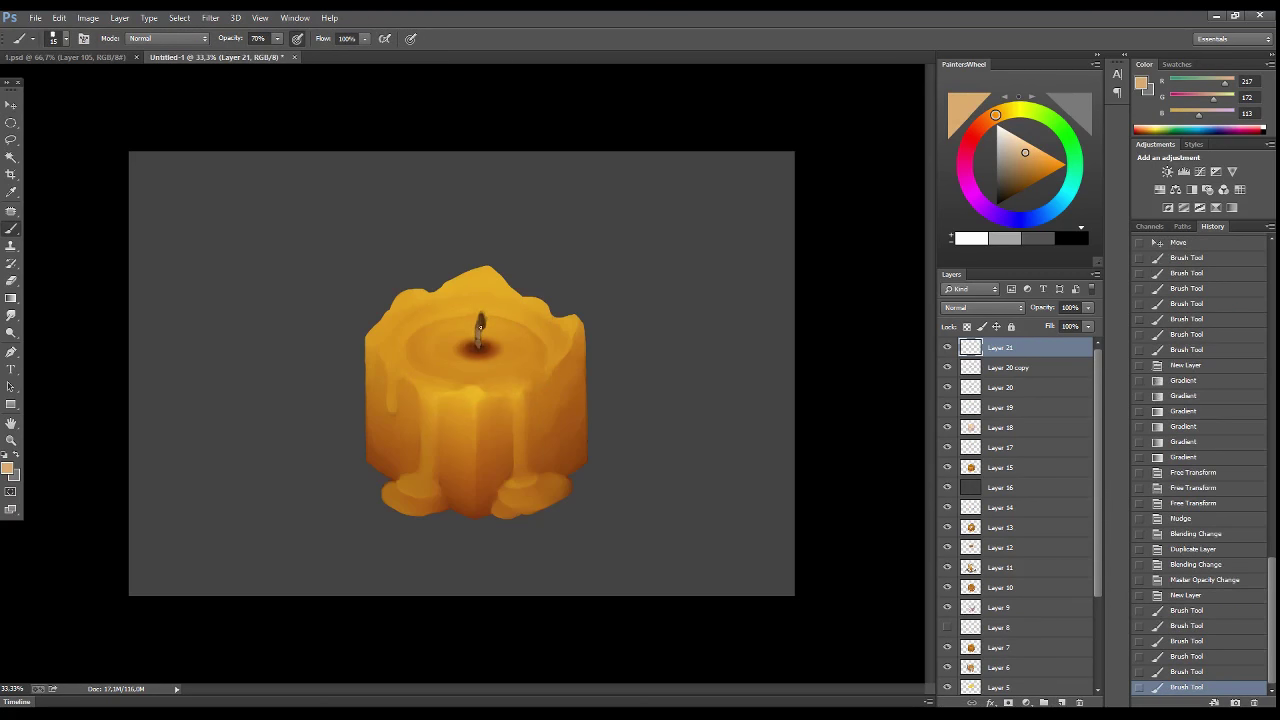
click(481, 324)
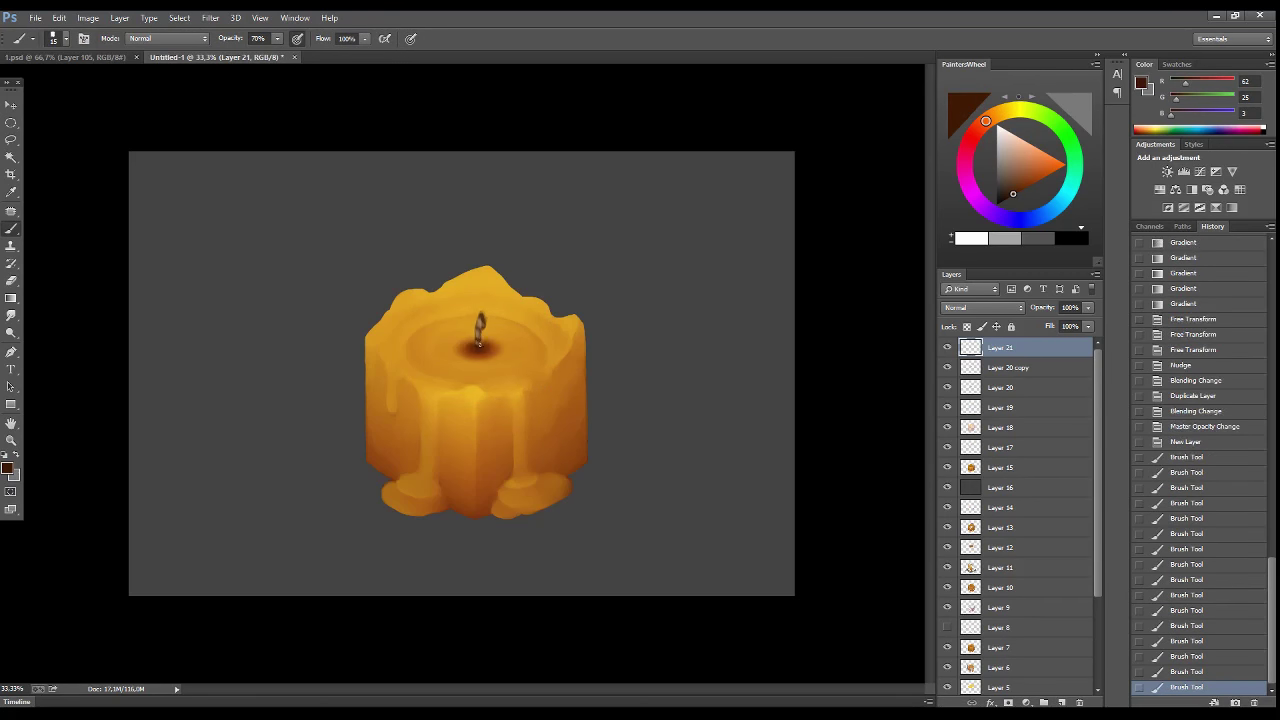
- Paint dark brown shading near the wick base and add another empty layer
alt+click(496, 342)
click(496, 343)
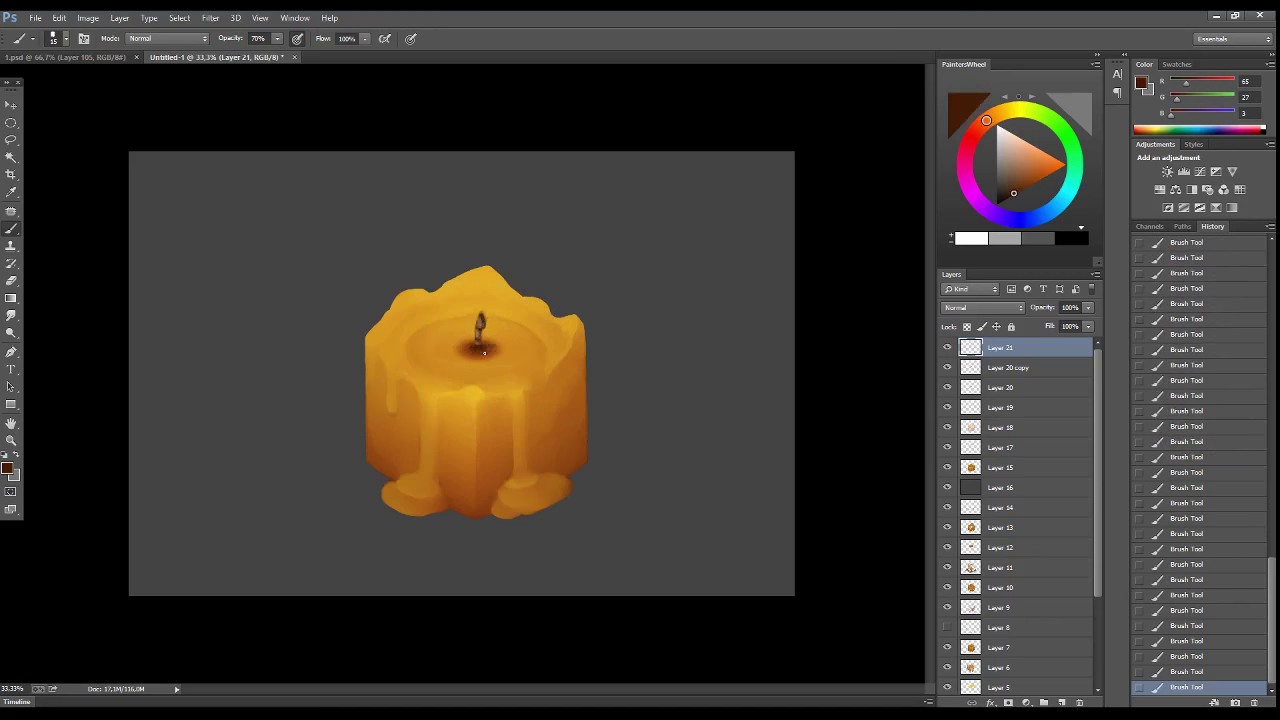
alt+click(494, 348)
alt+click(487, 343)
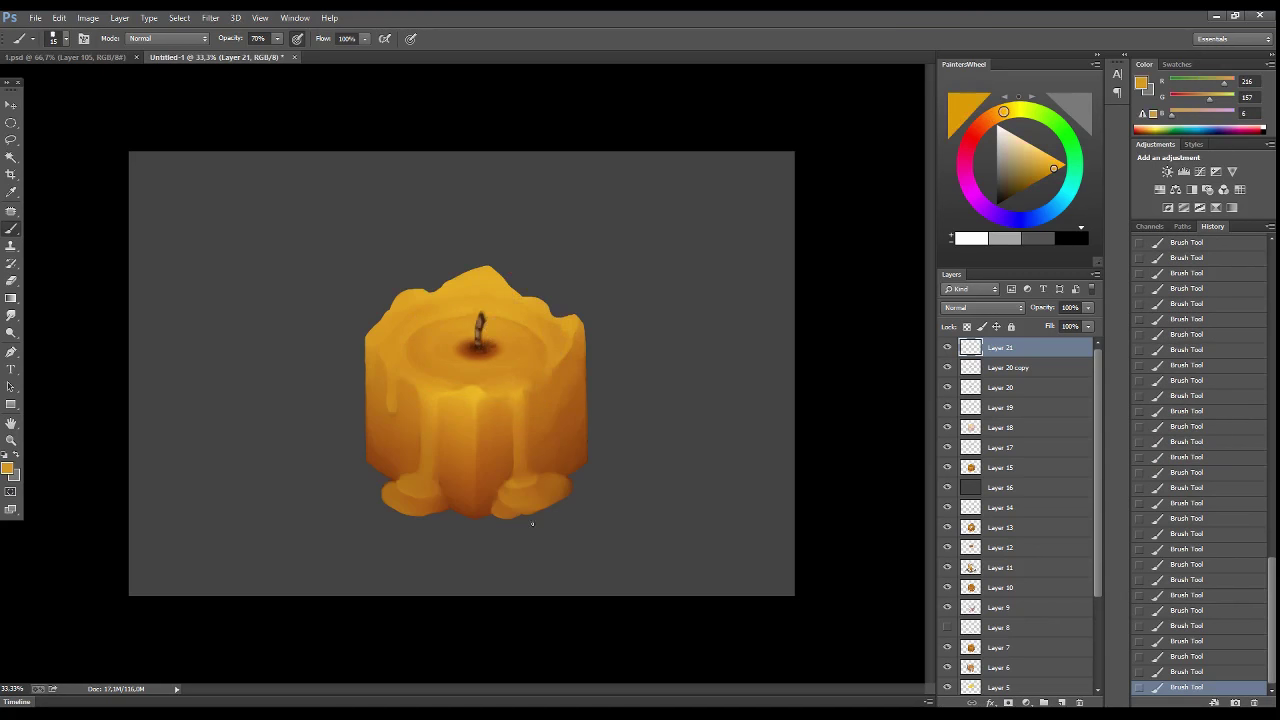
key(ctrl+shift+alt+n)
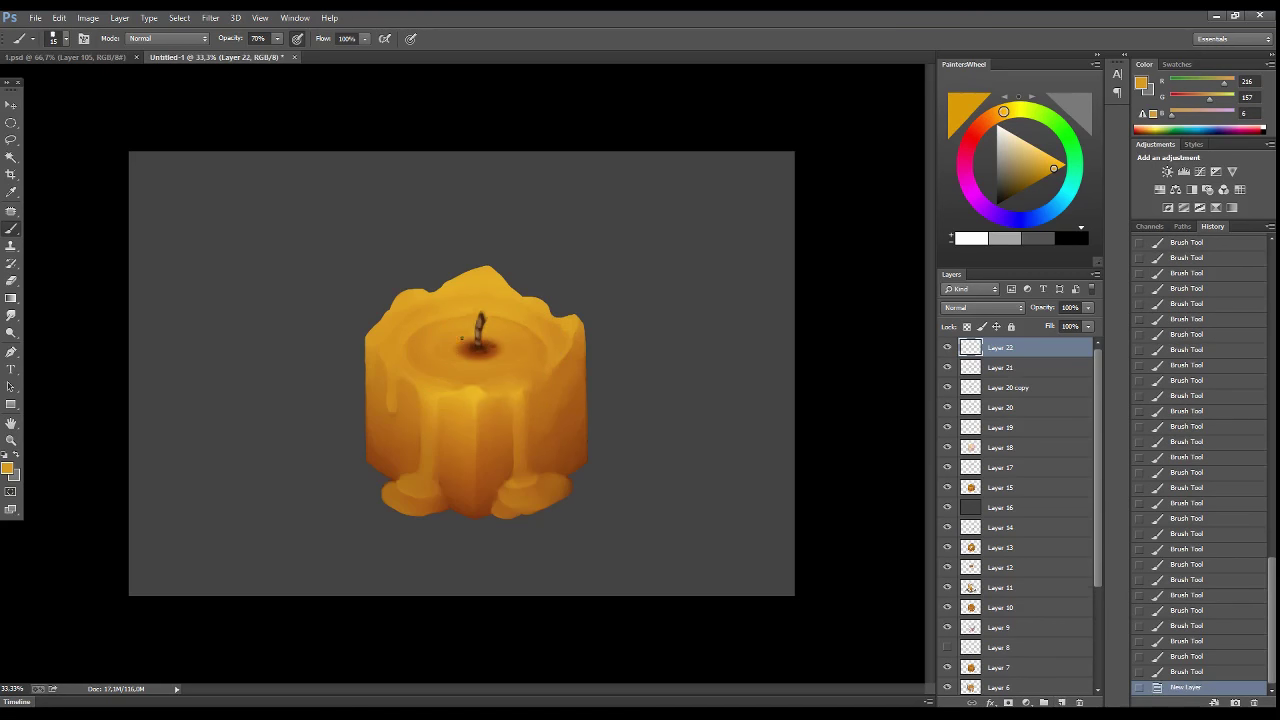
- Paint pale cream highlights along the candle's top edge
alt+shift+right_click(580, 320)
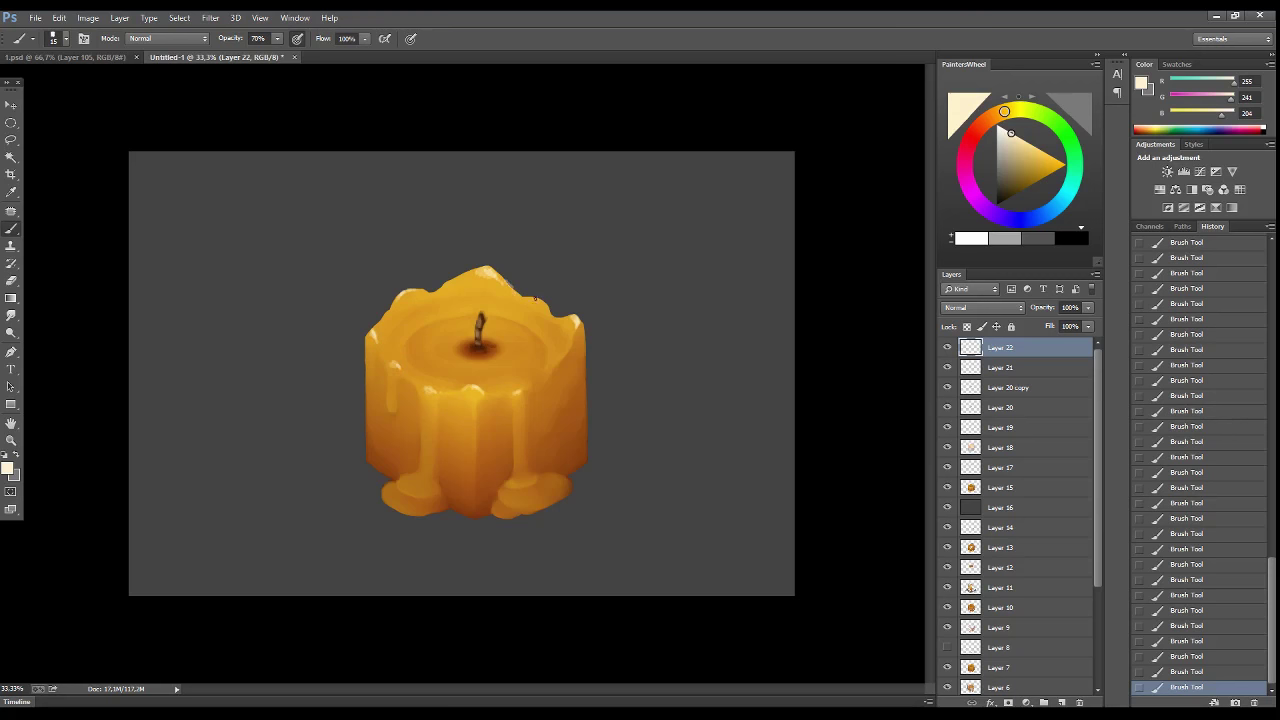
click(535, 298)
click(443, 291)
alt+click(486, 320)
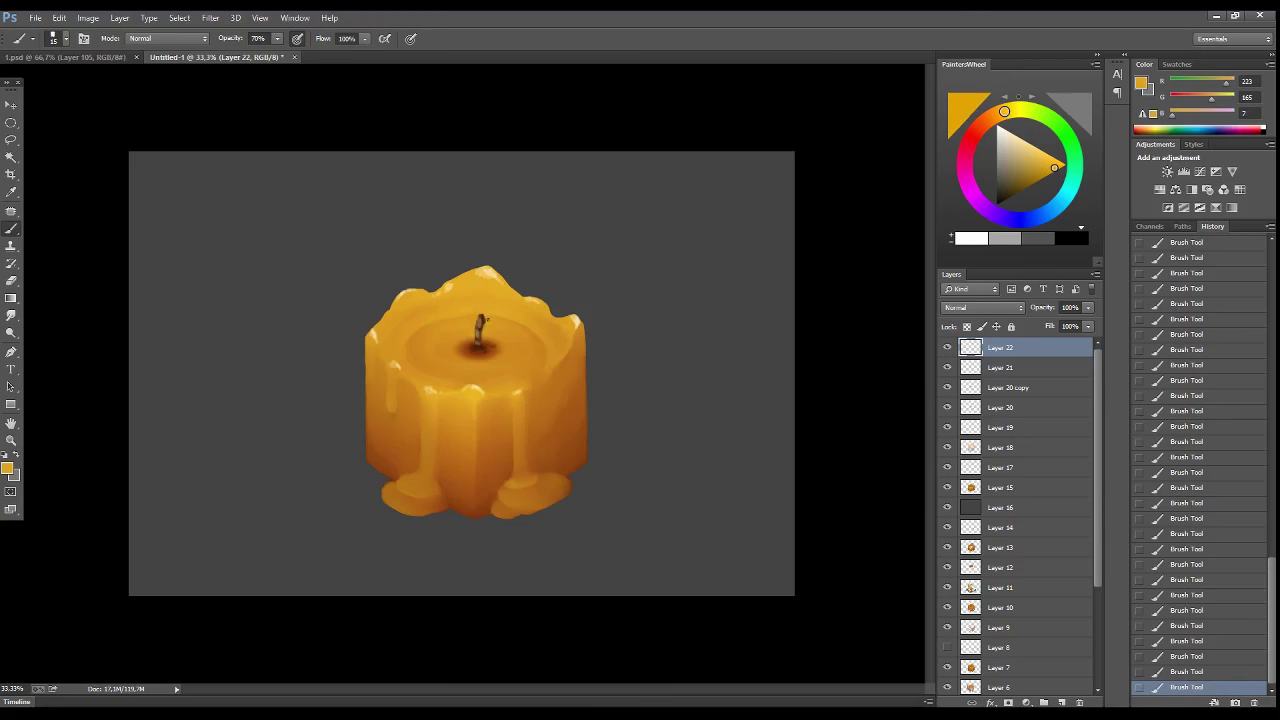
alt+click(482, 303)
- Smudge the highlights smooth along the candle's top rim on a new layer
alt+click(490, 345)
key(r)
click(1062, 702)
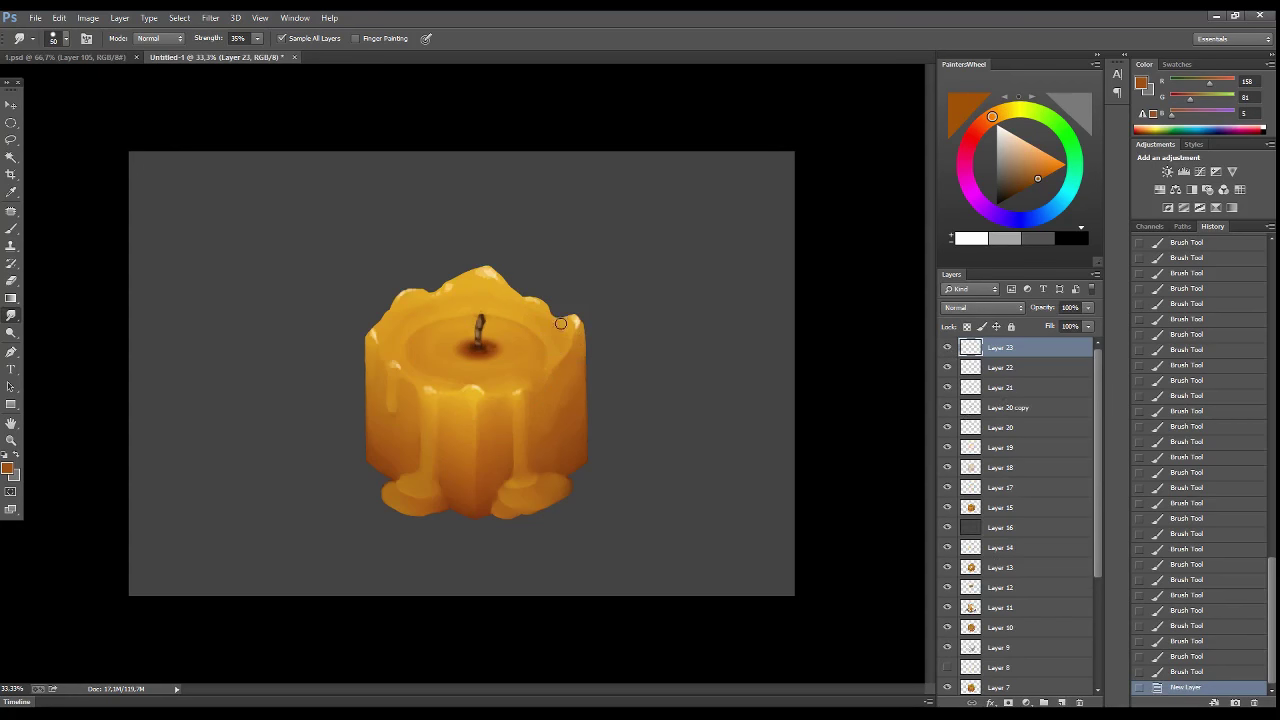
drag(561, 323, 555, 335)
mouse_move(493, 282)
mouse_down()
mouse_move(410, 302)
mouse_move(401, 363)
mouse_up()
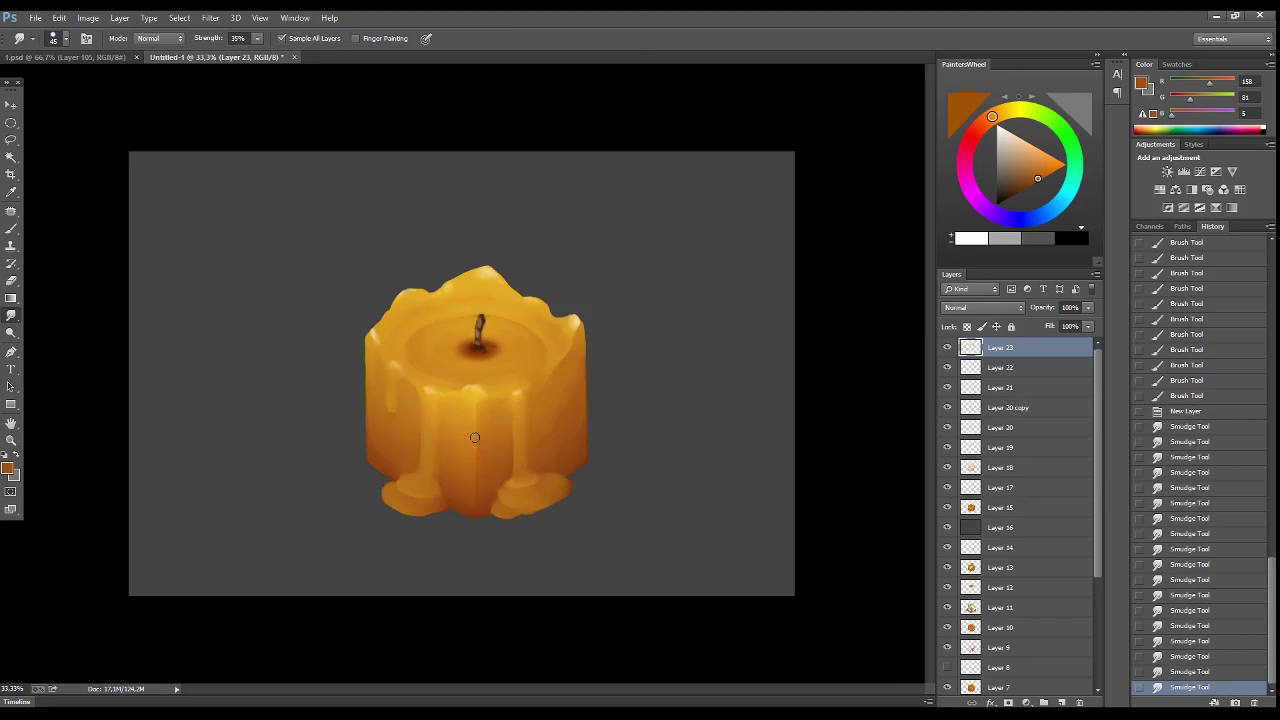
- Paint a light drip streak down the right side and load the candle silhouette as a selection
key(b)
drag(430, 390, 430, 464)
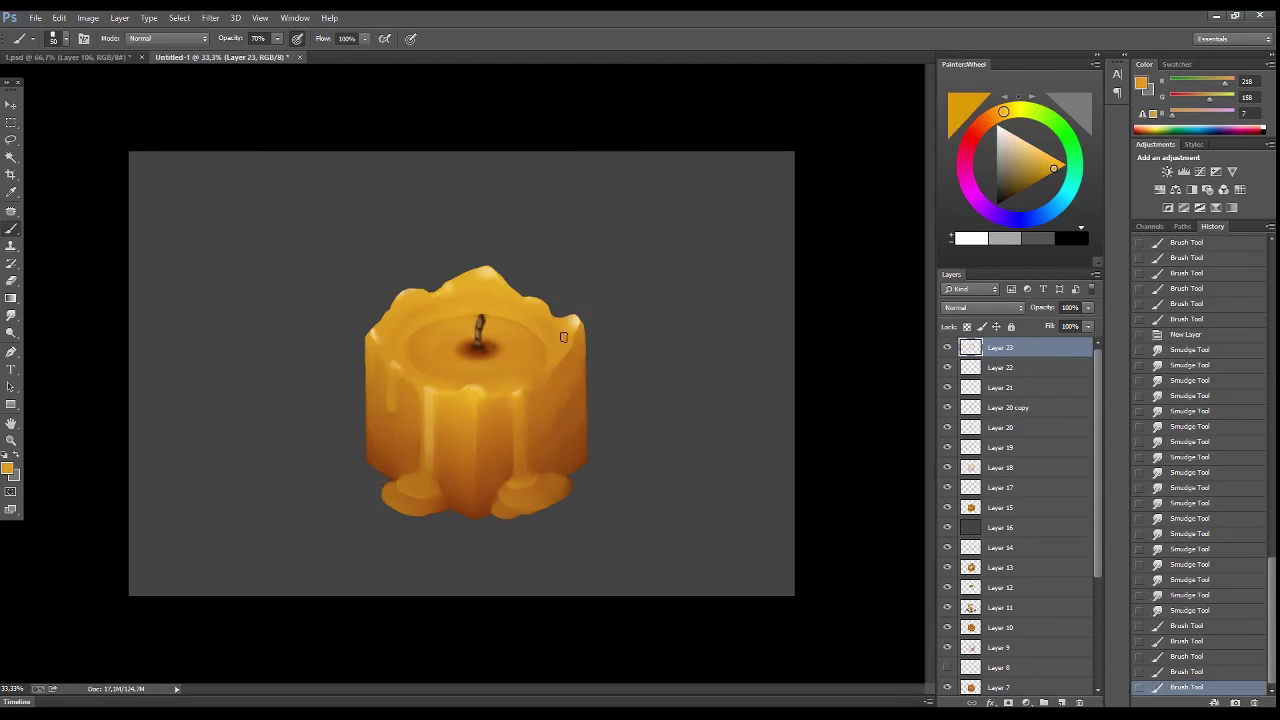
ctrl+click(970, 467)
ctrl+click(970, 467)
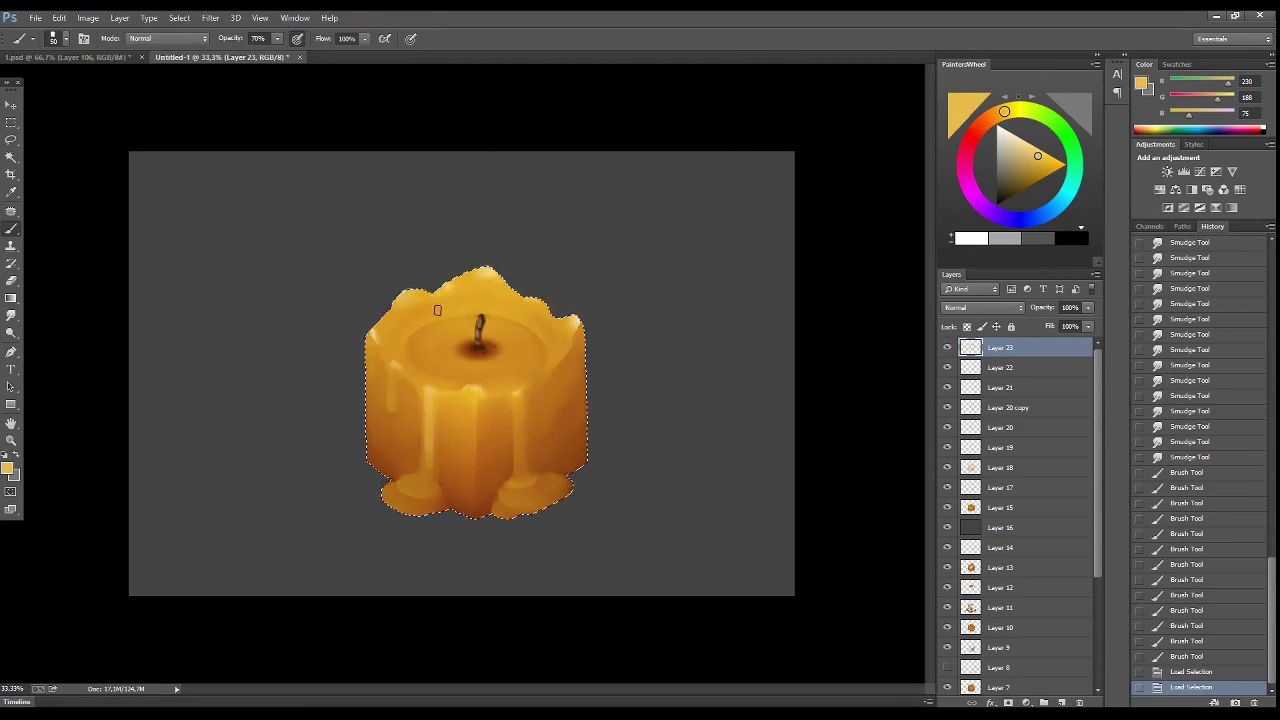
- Paint pale yellow highlights along the candle's edges inside the selection
drag(372, 320, 370, 462)
drag(582, 316, 584, 464)
click(1007, 113)
click(1030, 145)
drag(368, 345, 370, 482)
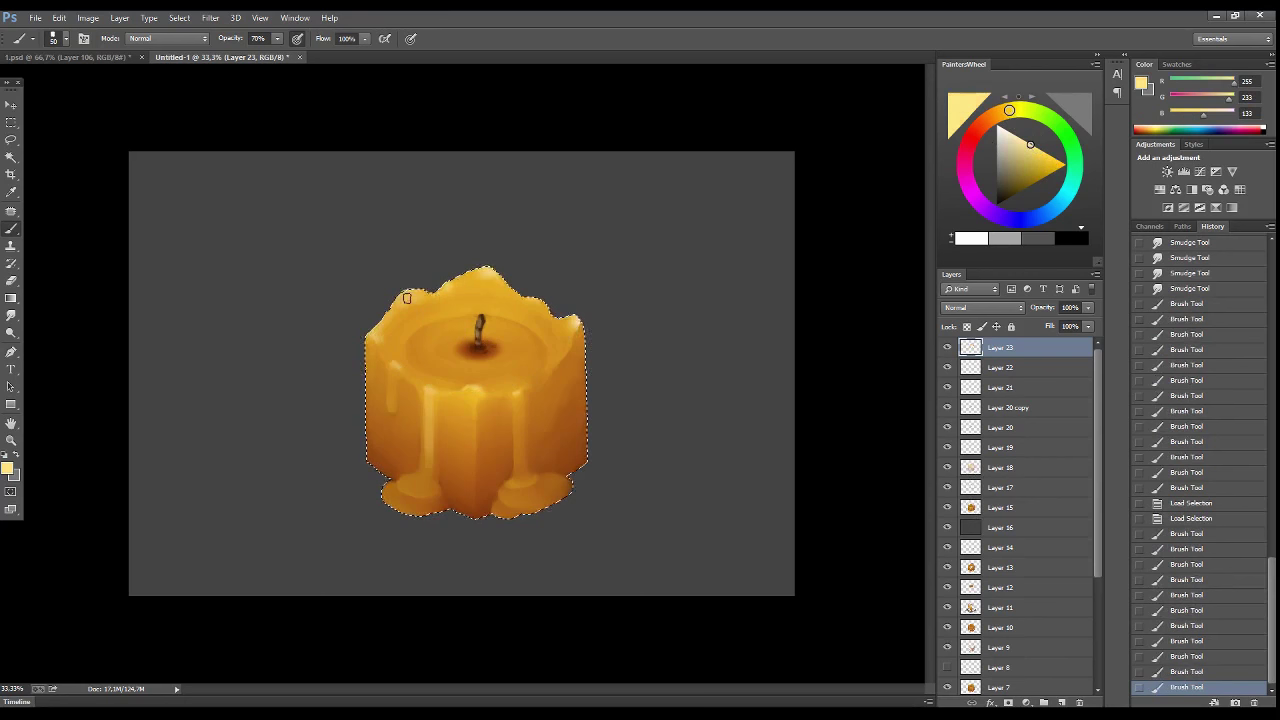
drag(468, 505, 572, 500)
drag(416, 512, 496, 515)
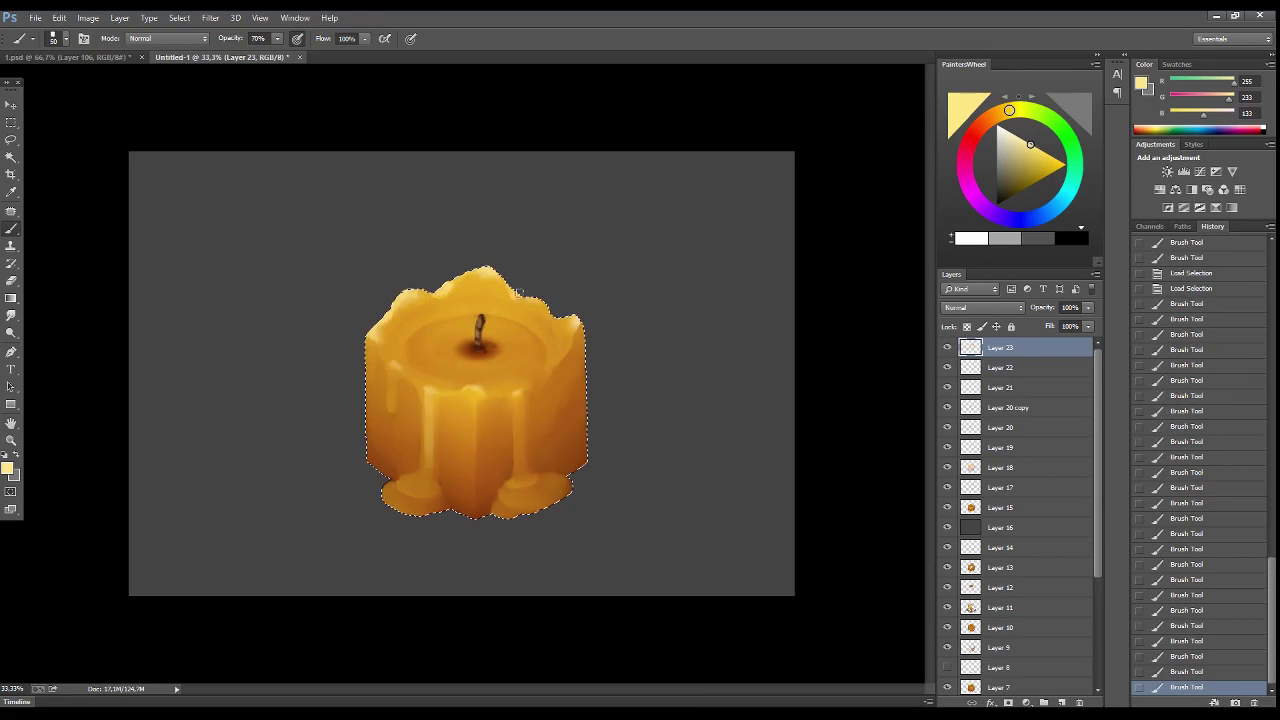
- Sample orange and pale yellow tones from the candle for touch-ups
alt+click(547, 311)
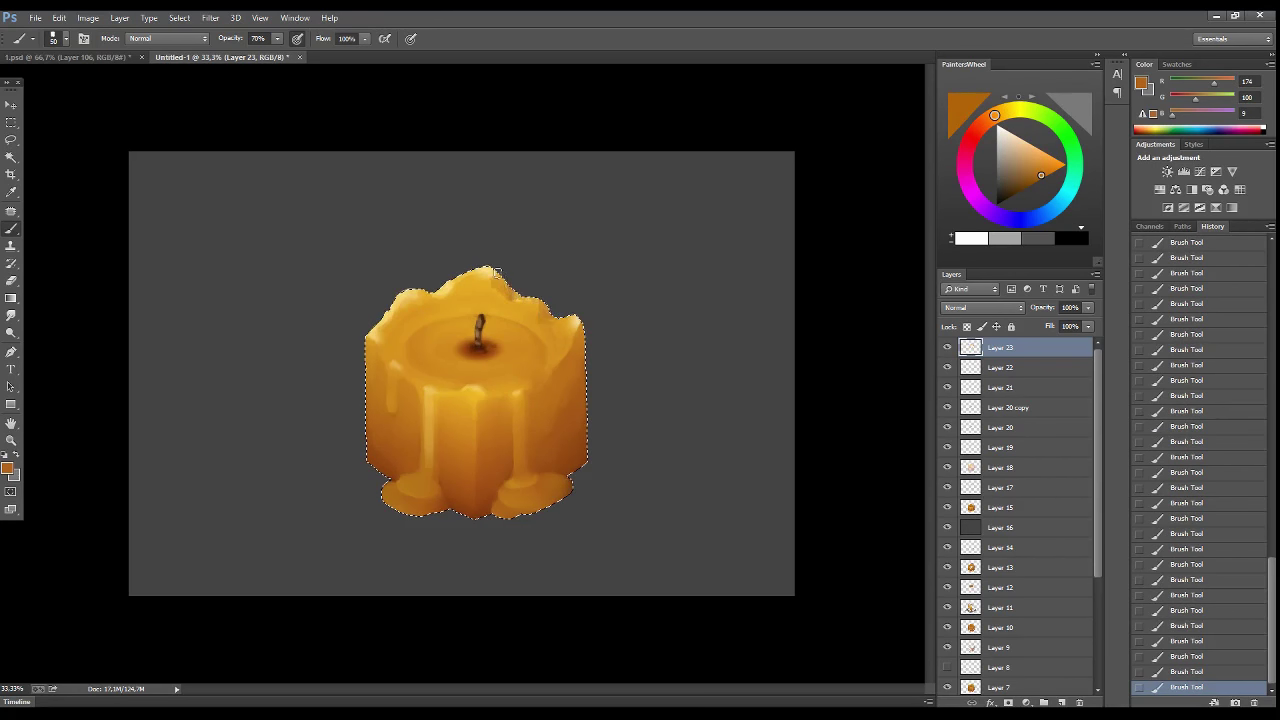
alt+click(446, 289)
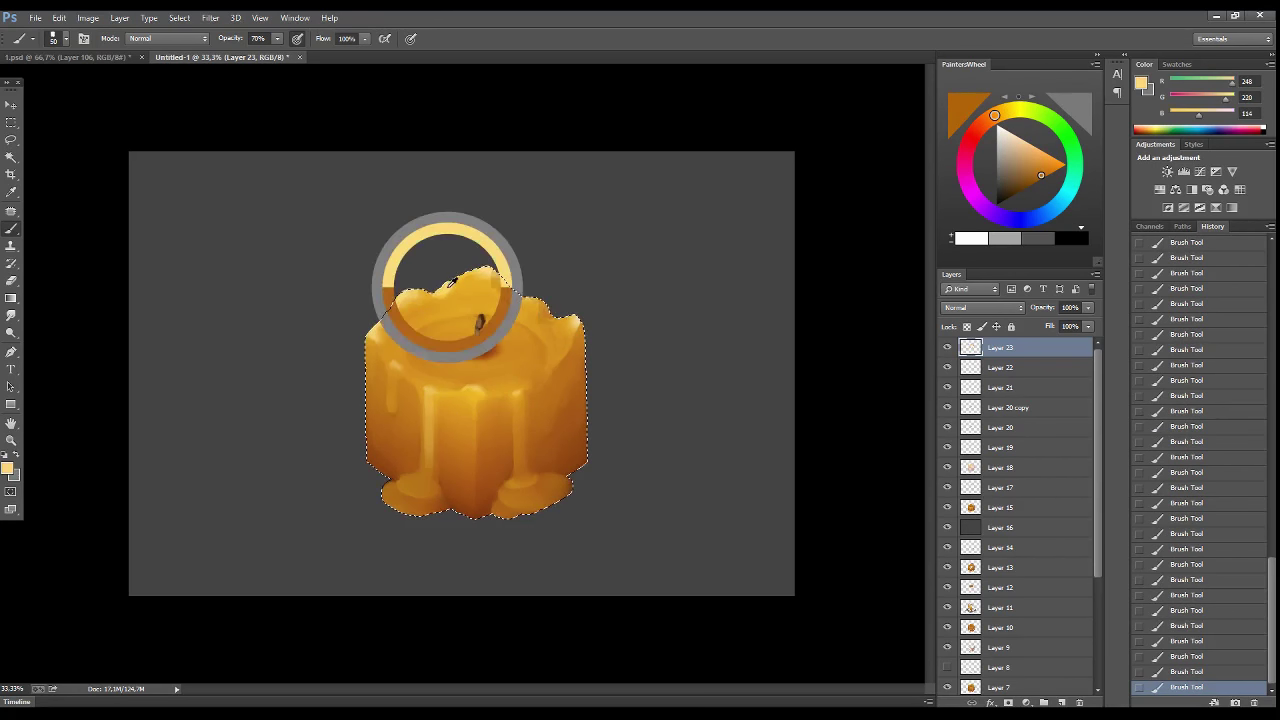
alt+click(510, 298)
alt+click(451, 314)
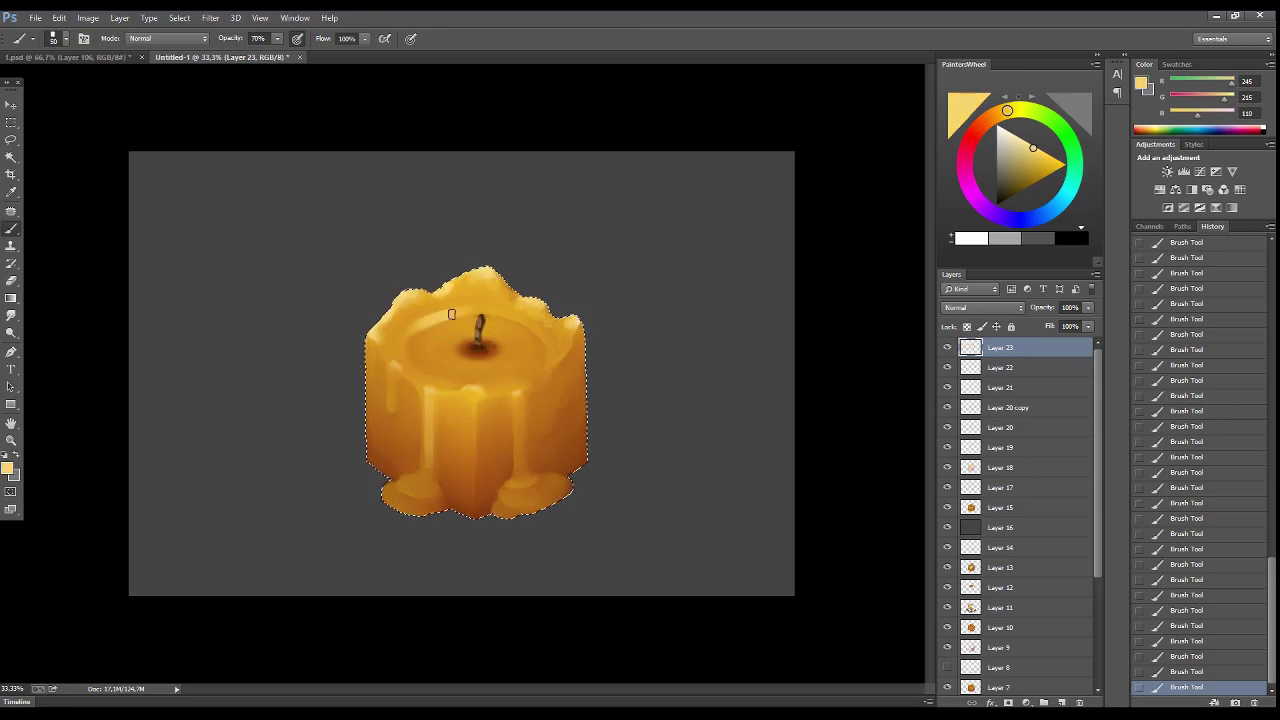
alt+click(405, 316)
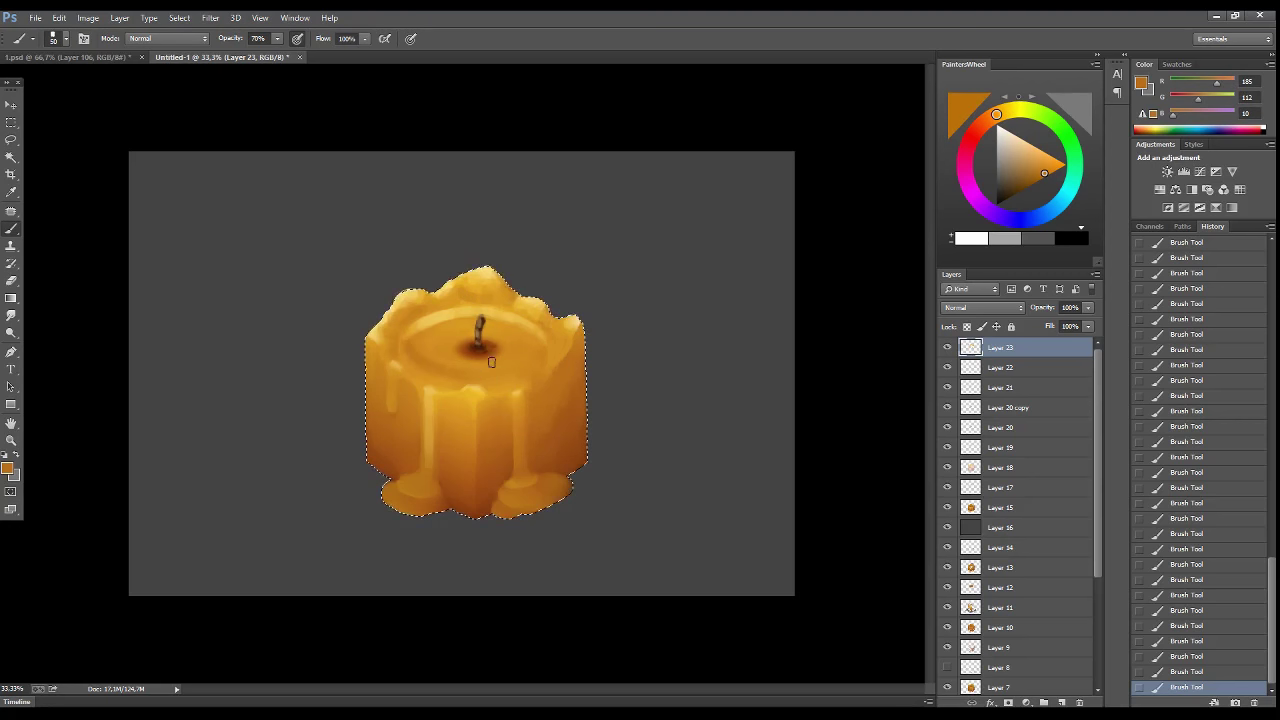
alt+click(460, 384)
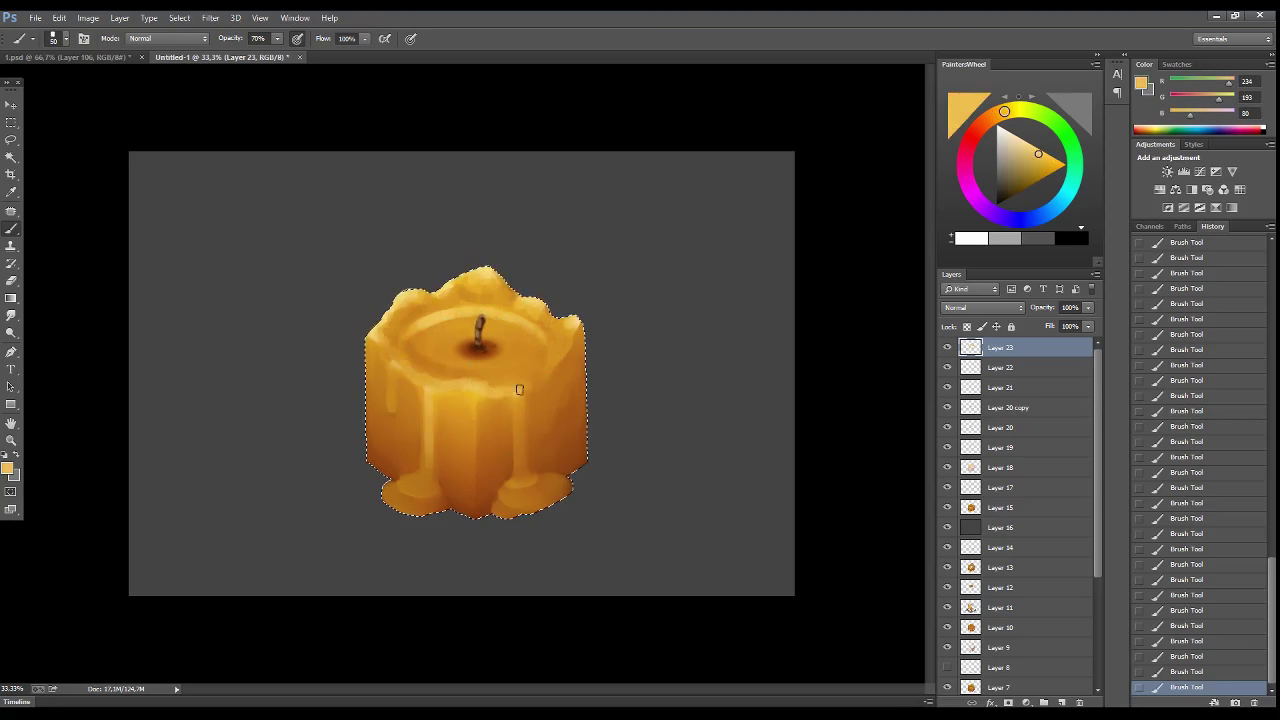
alt+click(558, 340)
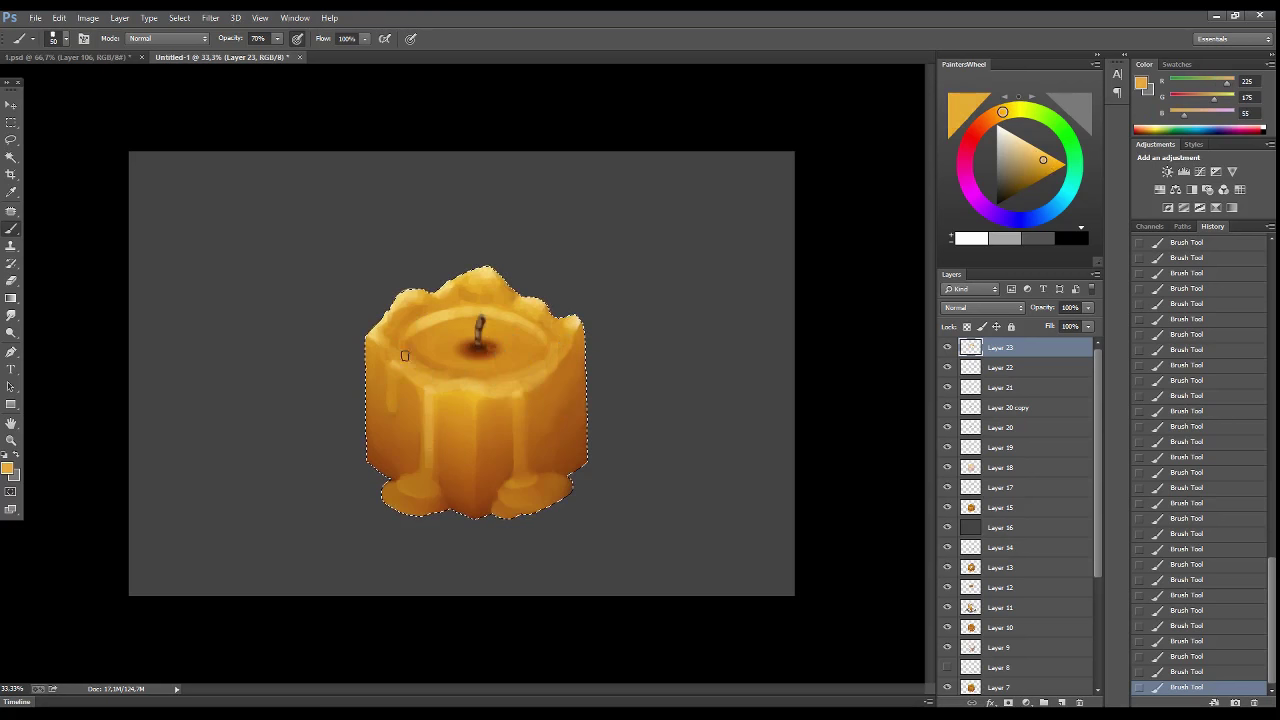
alt+click(442, 336)
- Repaint the candle's left rim in warm golden orange, lightening it slightly
drag(430, 340, 421, 363)
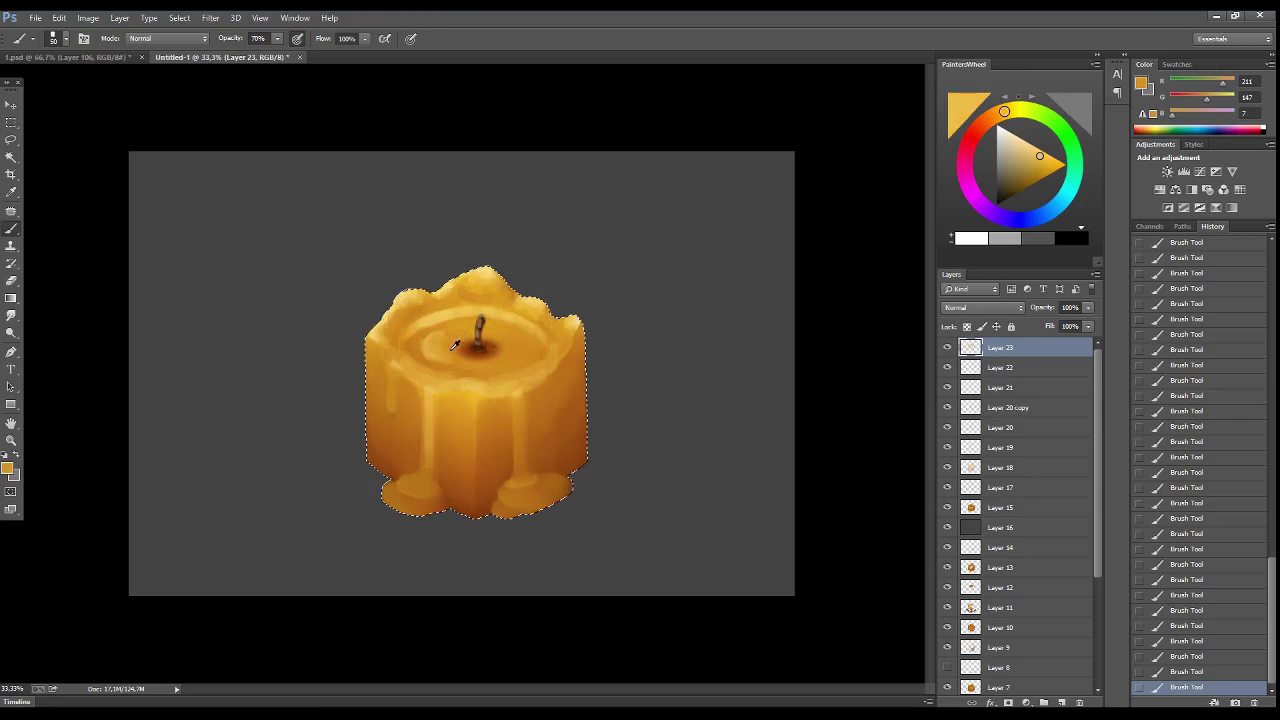
alt+click(421, 363)
alt+click(425, 339)
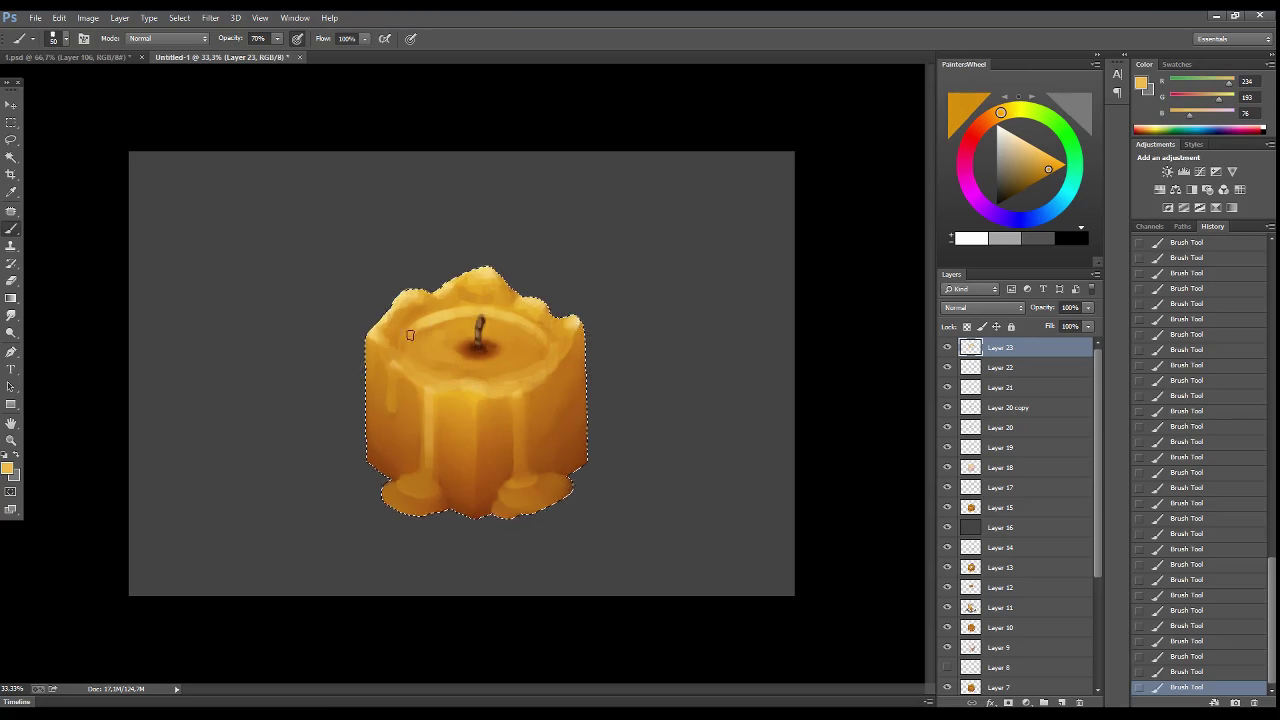
alt+click(396, 339)
alt+click(527, 340)
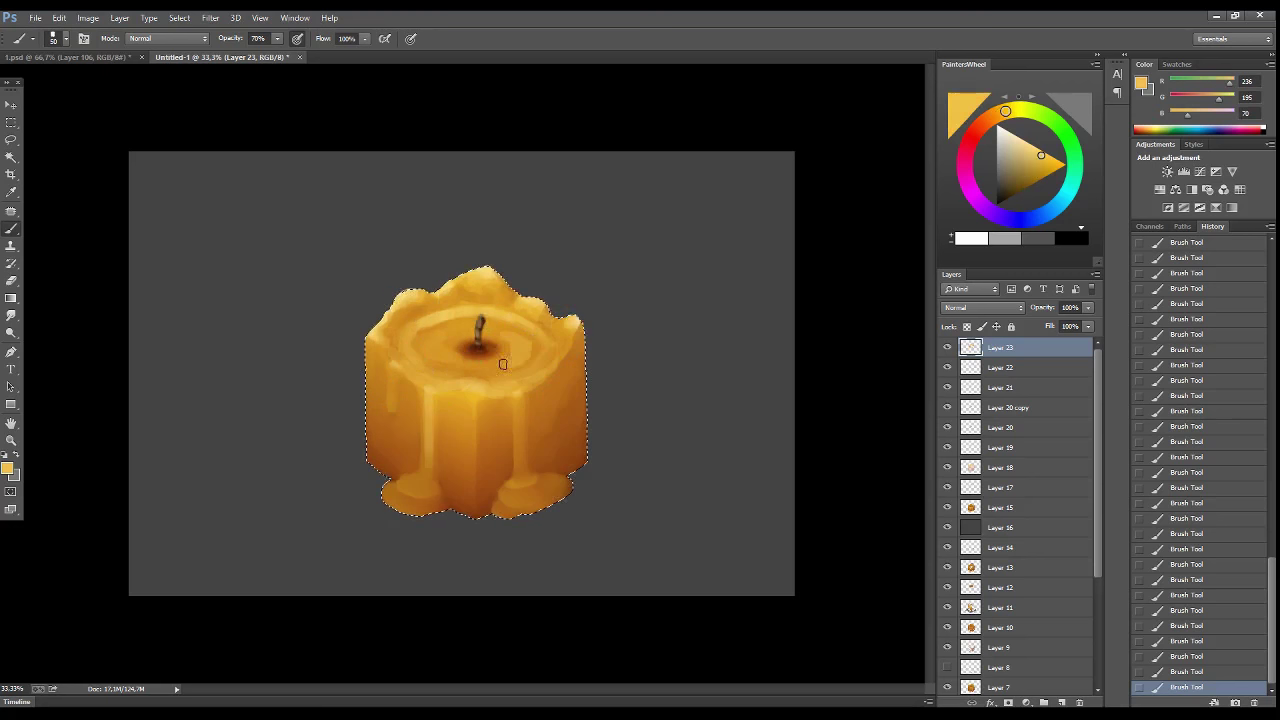
- Smudge the top-left edge and blend the strokes across the candle front
key(r)
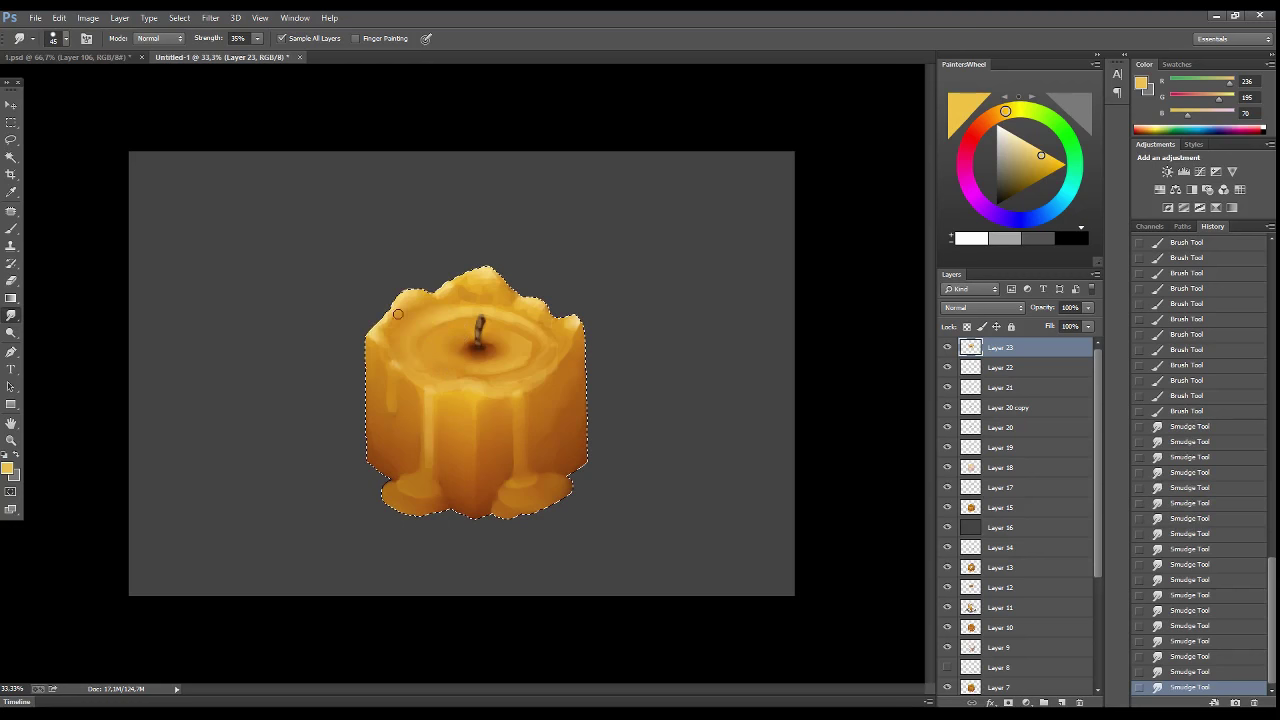
drag(397, 314, 405, 292)
key(ctrl+shift+alt+n)
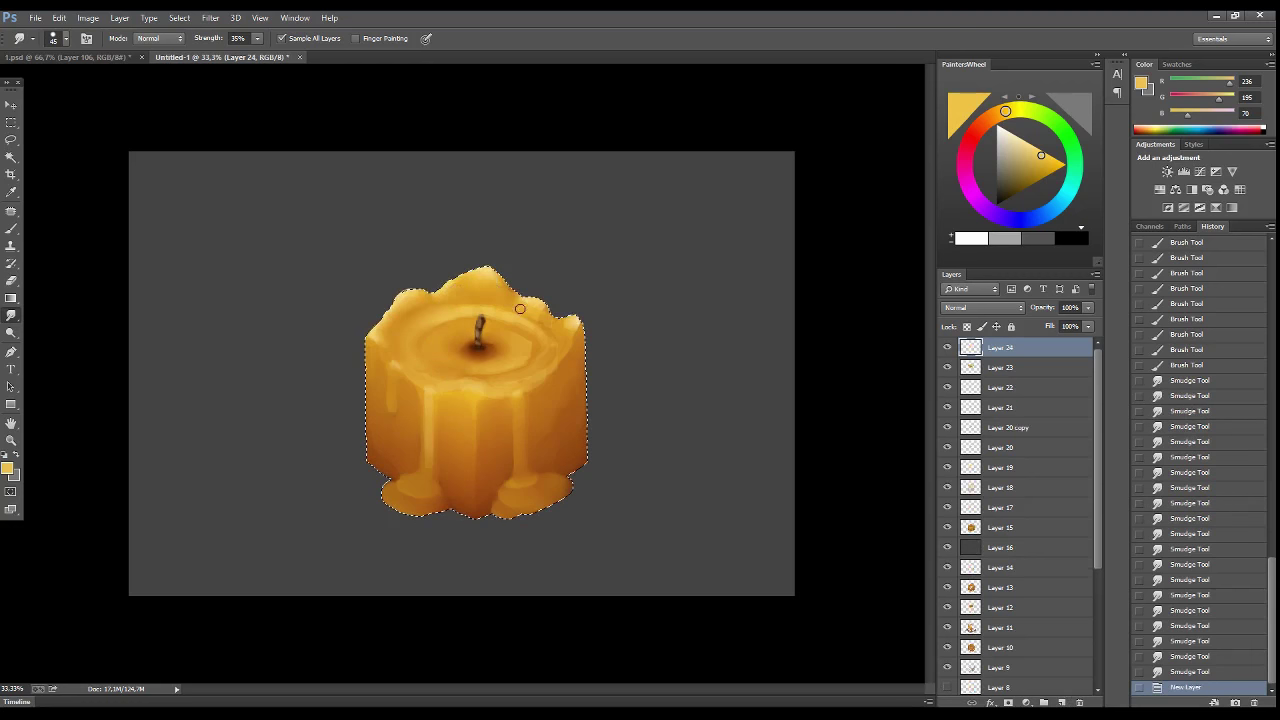
mouse_move(434, 380)
mouse_down()
mouse_move(514, 360)
mouse_move(433, 382)
mouse_move(494, 366)
mouse_move(410, 370)
mouse_move(392, 405)
mouse_move(404, 363)
mouse_move(368, 440)
mouse_up()
- Paint and shade a new drip on the left front, then deselect
key(b)
alt+click(392, 366)
key(r)
key(b)
alt+click(387, 360)
mouse_move(387, 342)
mouse_down()
mouse_move(380, 420)
mouse_move(383, 346)
mouse_move(400, 357)
mouse_up()
alt+click(400, 330)
key(ctrl+d)
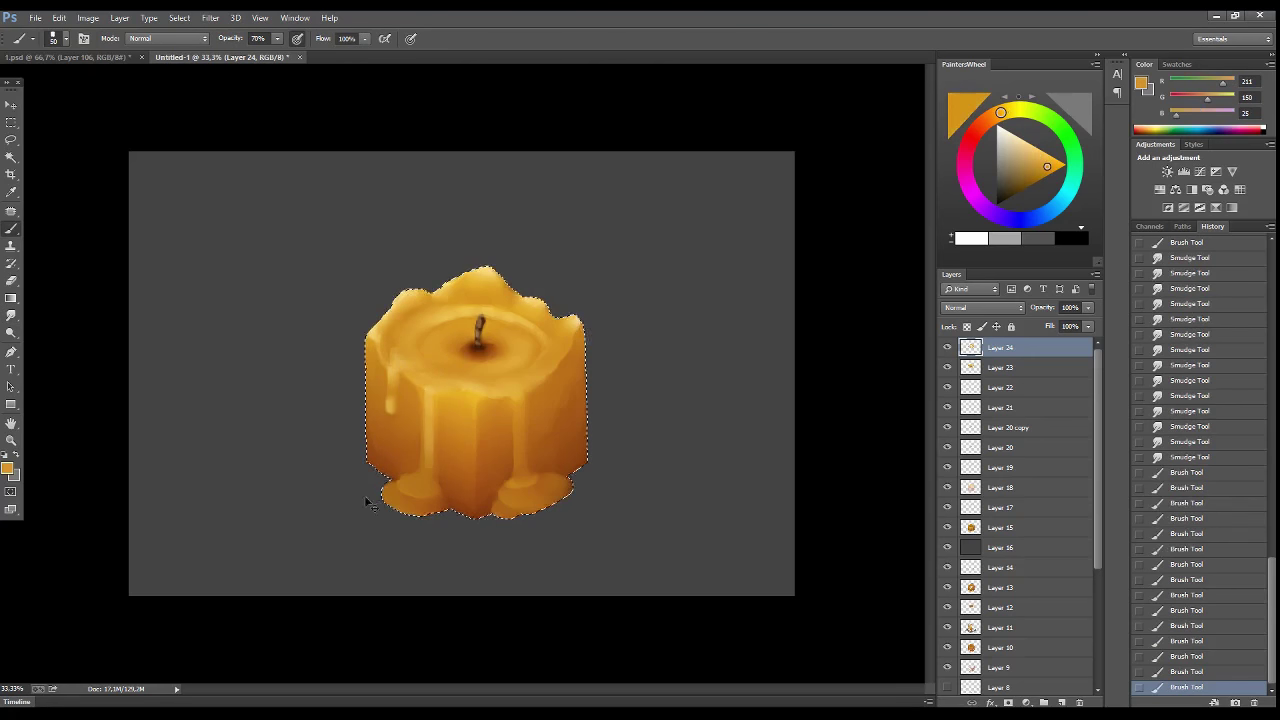
key(ctrl+a)
click(210, 17)
- Forward Warp the wax into longer drips and reshape the wax around the wick in Liquify
click(240, 123)
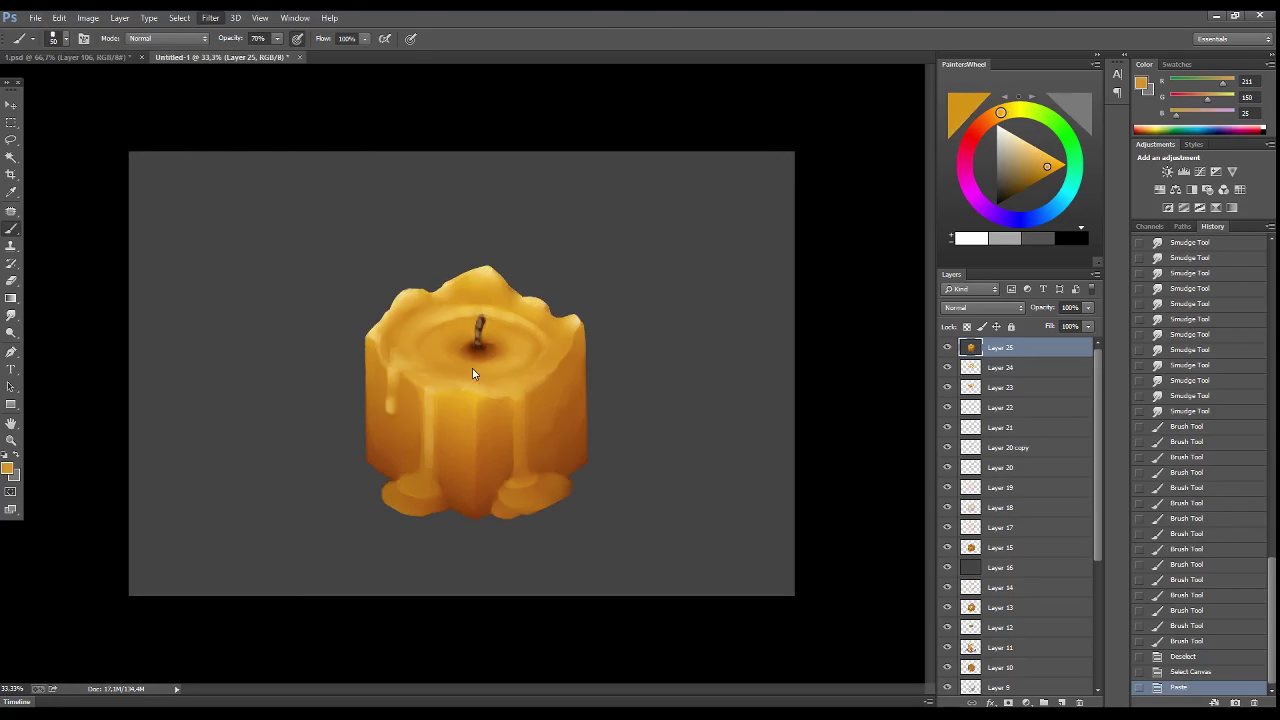
drag(443, 357, 438, 414)
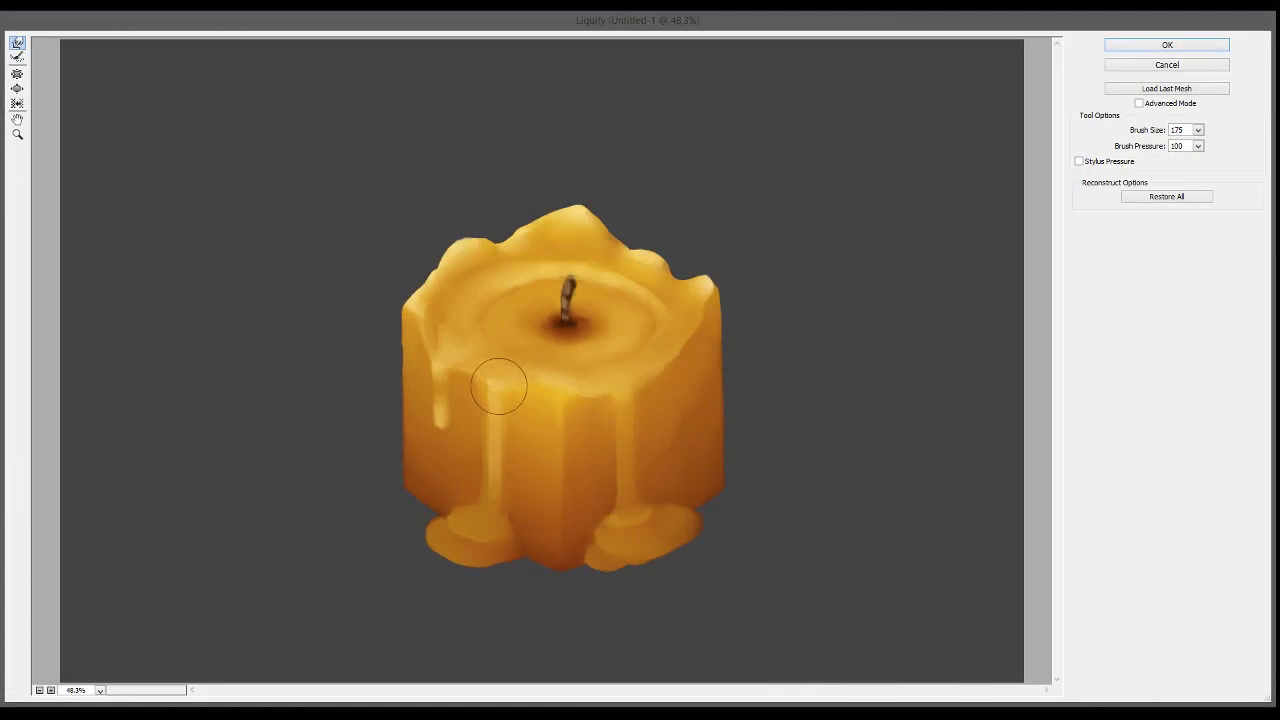
drag(498, 386, 491, 366)
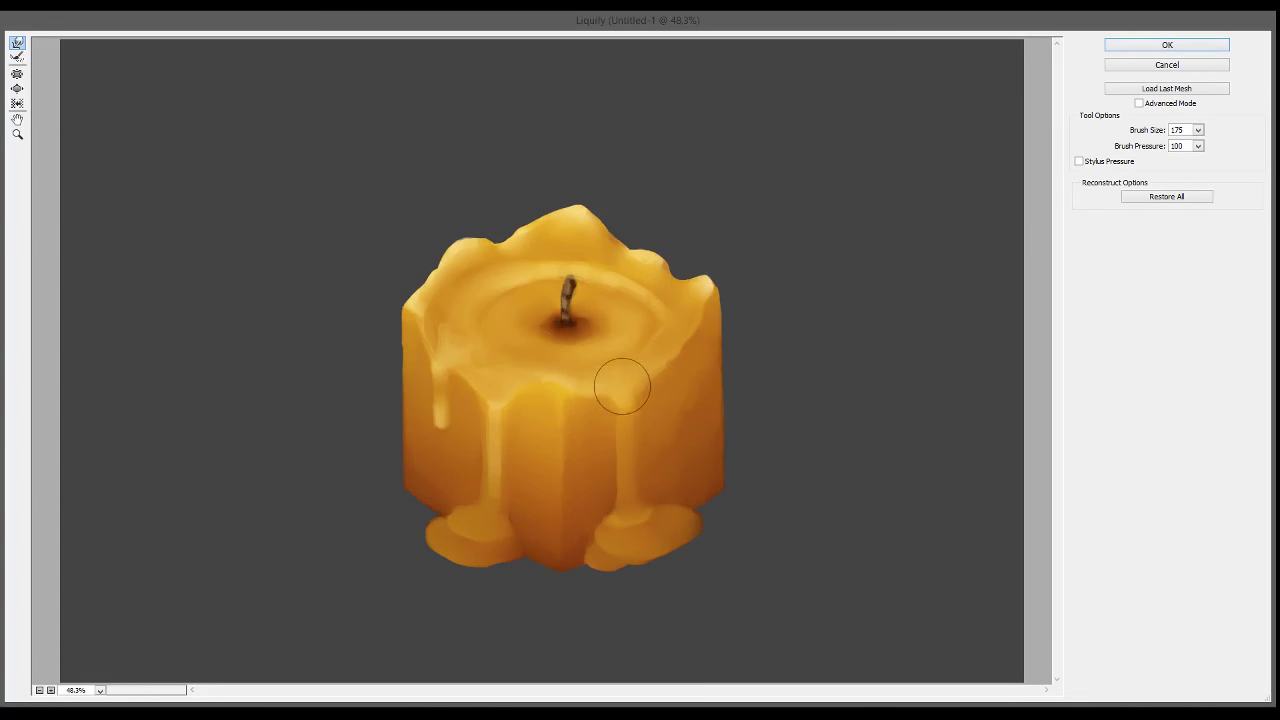
drag(623, 377, 629, 399)
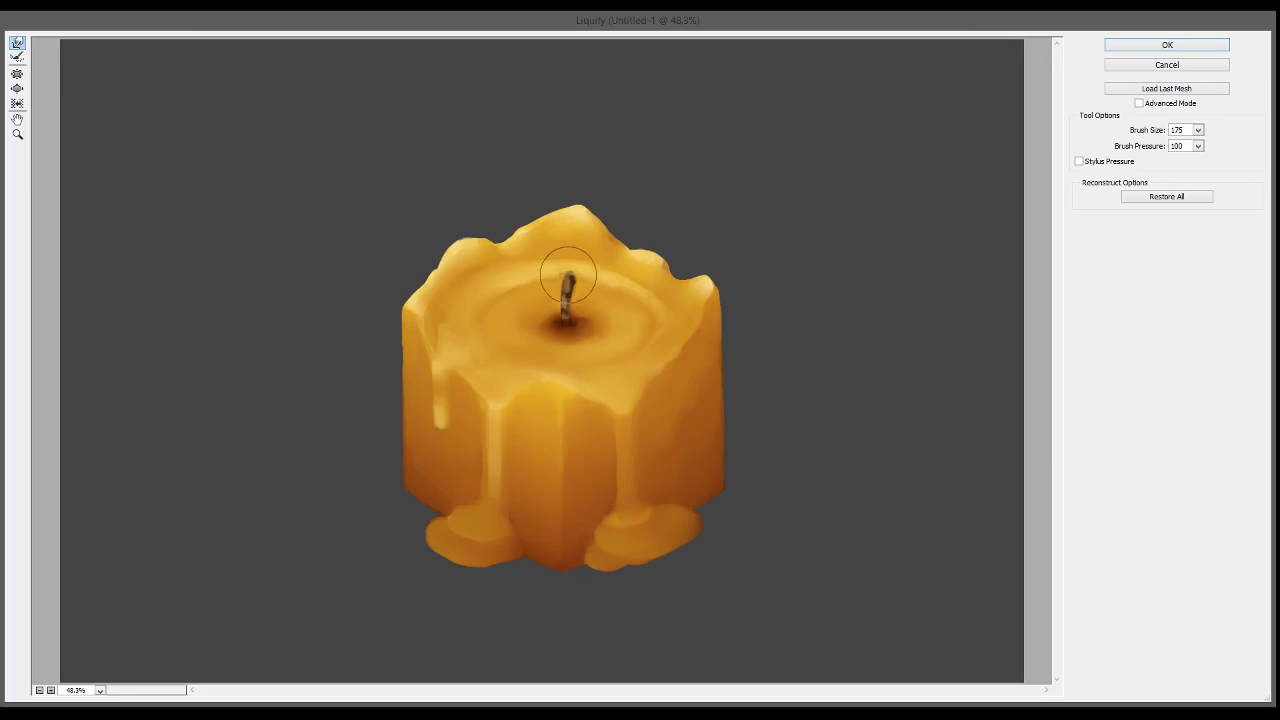
key(alt+space)
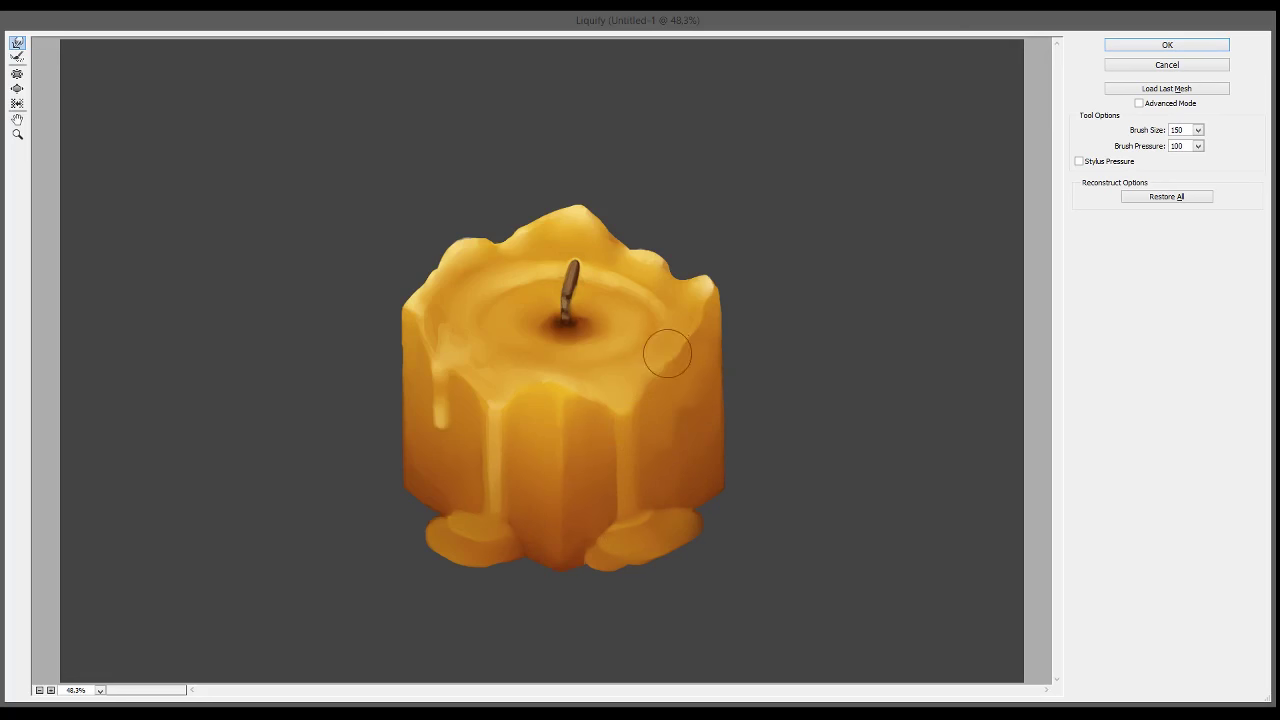
drag(680, 358, 660, 366)
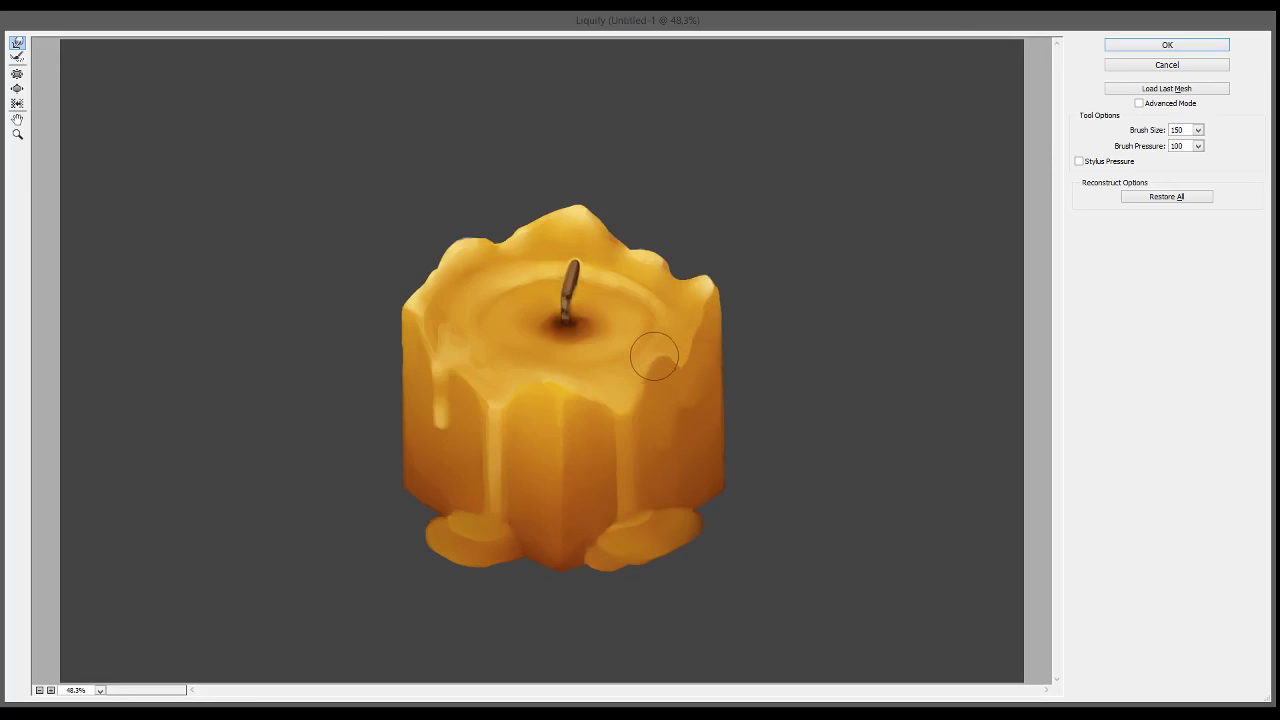
drag(566, 344, 551, 344)
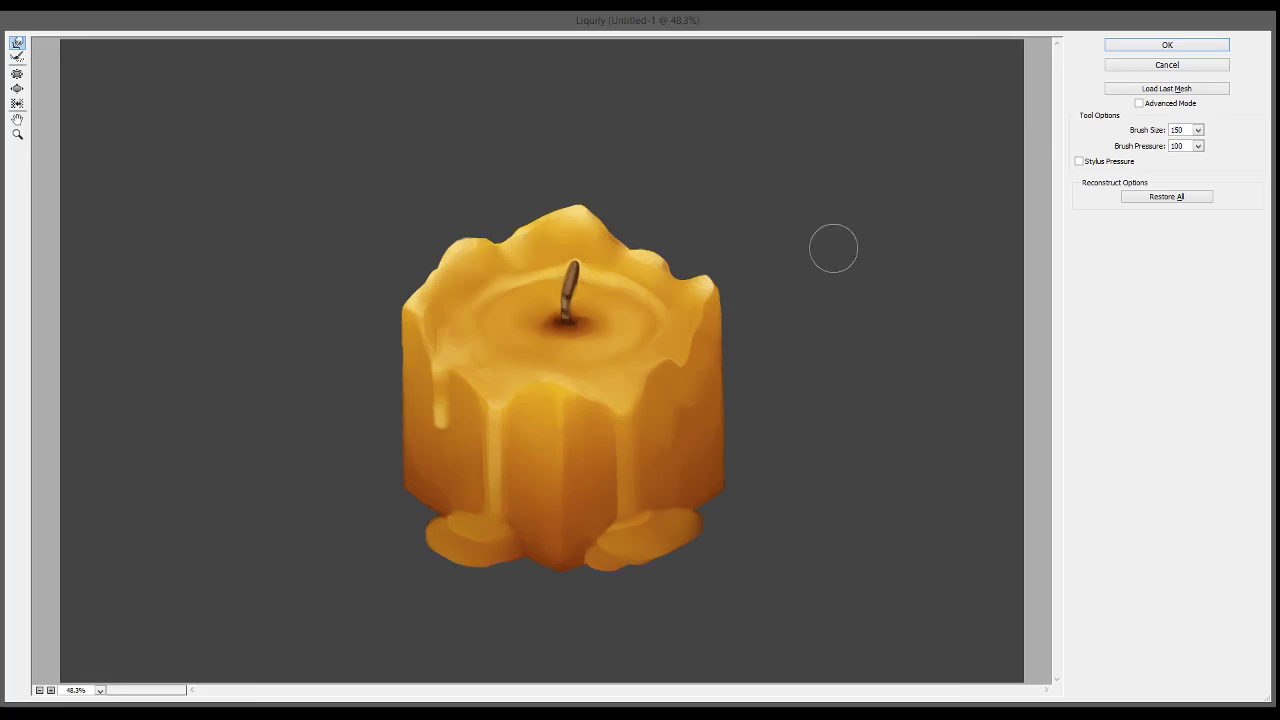
click(1168, 46)
- On a new layer, paint over the candle top and wick and stroke darker wax on the lower right
click(1062, 703)
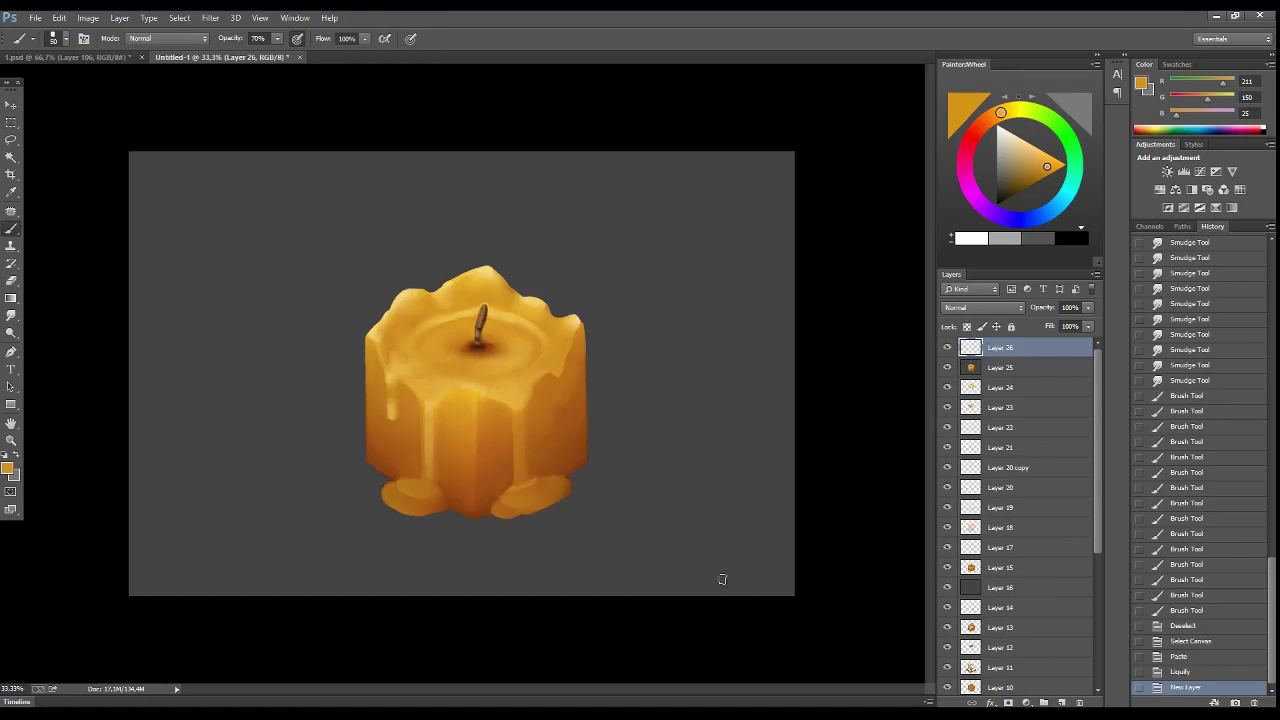
drag(501, 408, 500, 386)
key(r)
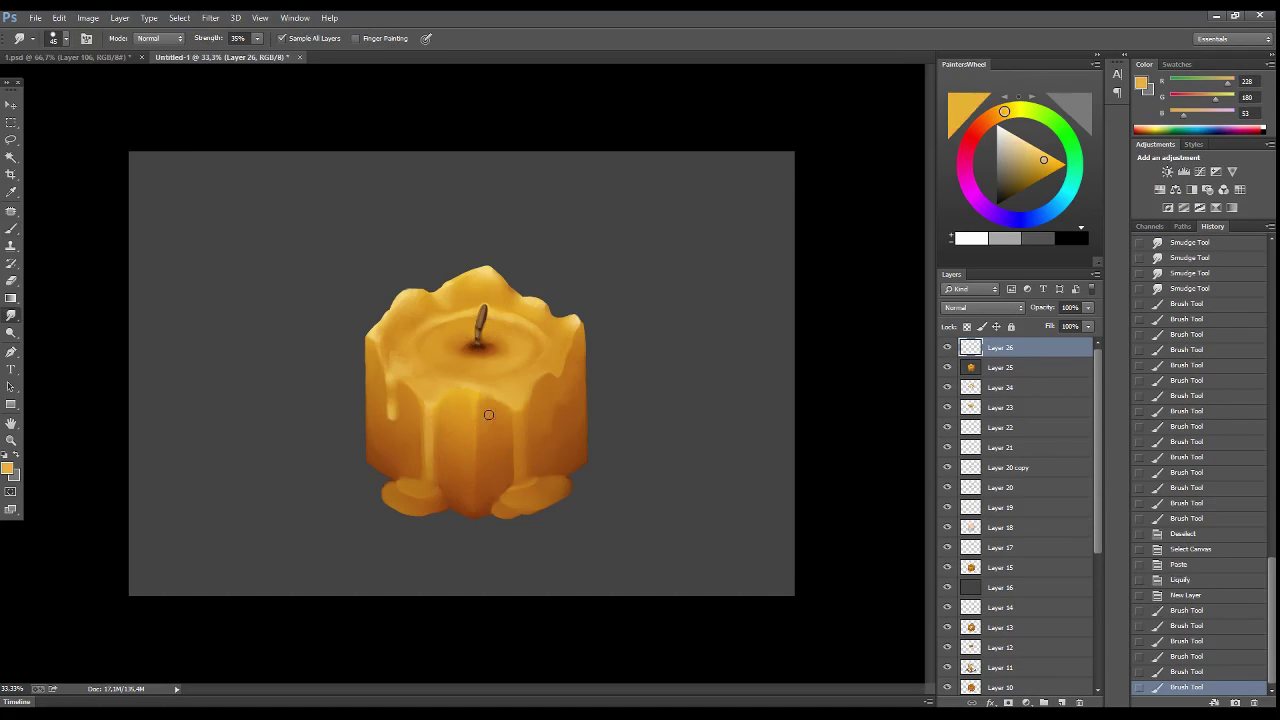
key(b)
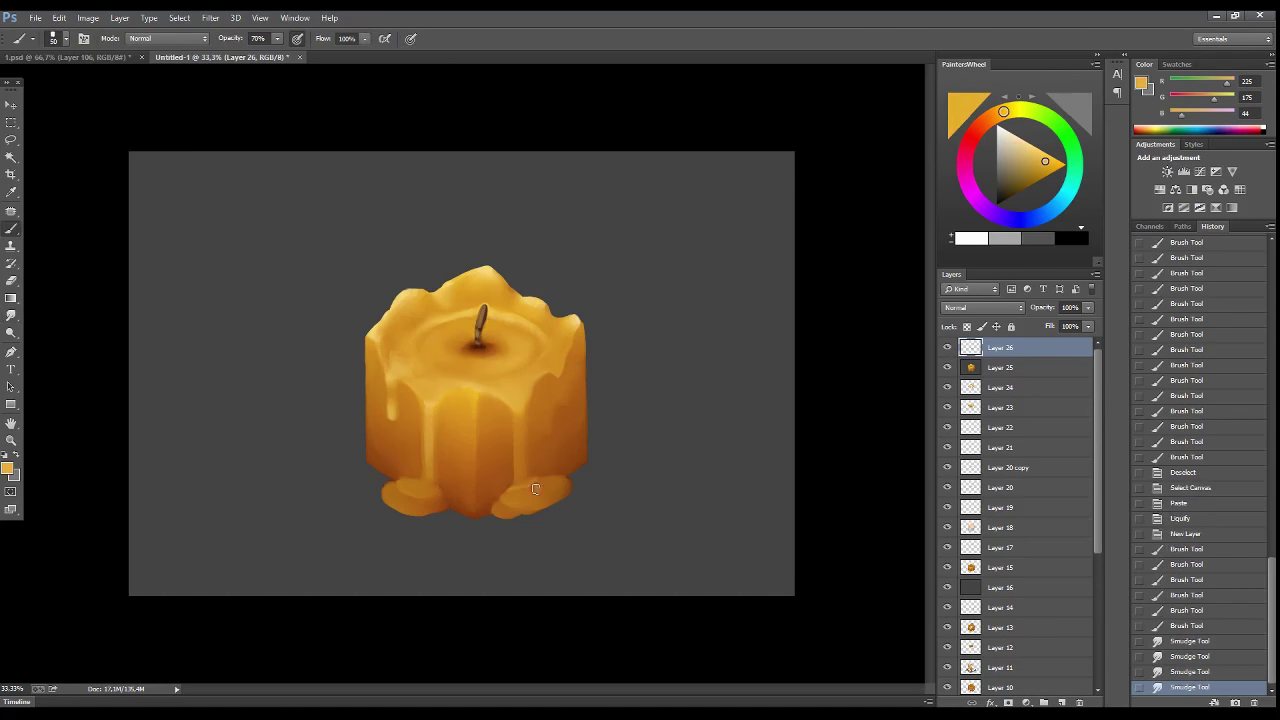
alt+click(546, 484)
mouse_move(506, 497)
mouse_down()
mouse_move(542, 487)
mouse_move(515, 492)
mouse_move(520, 430)
mouse_up()
key(r)
key(b)
- Paint darker orange over the lower-right wax and lighter wax onto the drips, smudging the base drip
alt+click(553, 480)
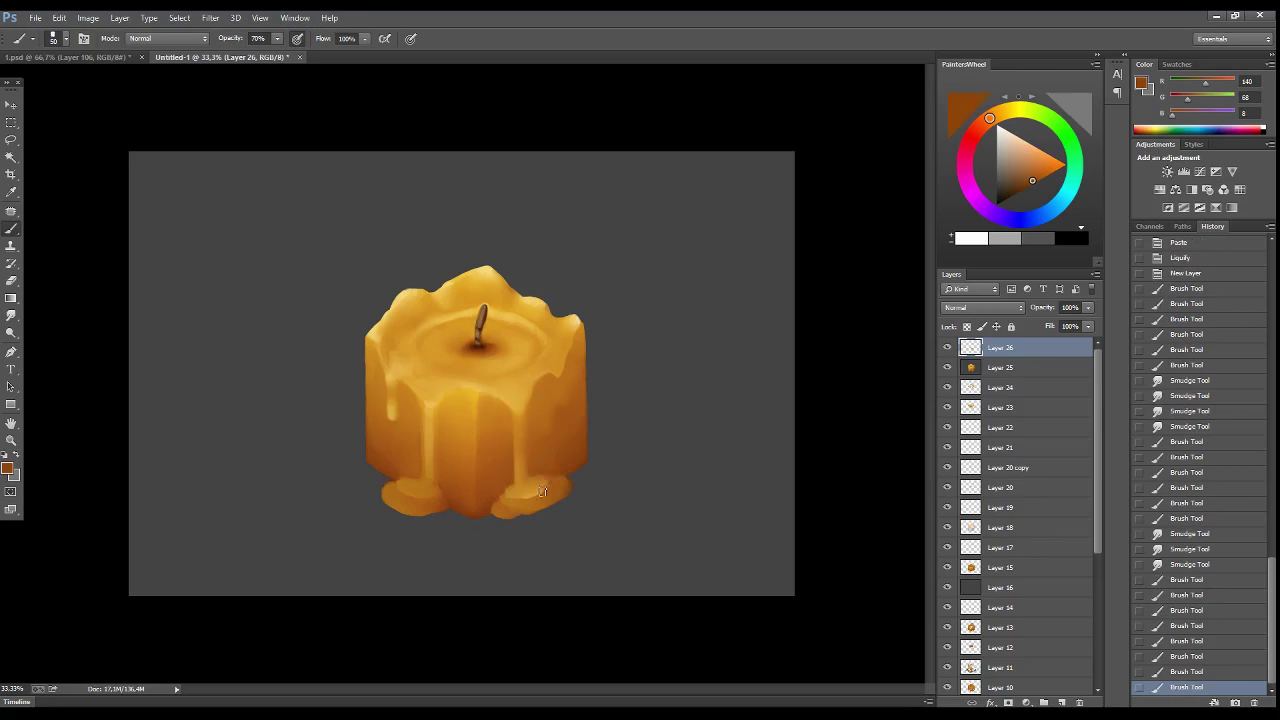
mouse_move(553, 480)
mouse_down()
mouse_move(508, 494)
mouse_move(414, 486)
mouse_up()
key(r)
key(b)
alt+click(428, 400)
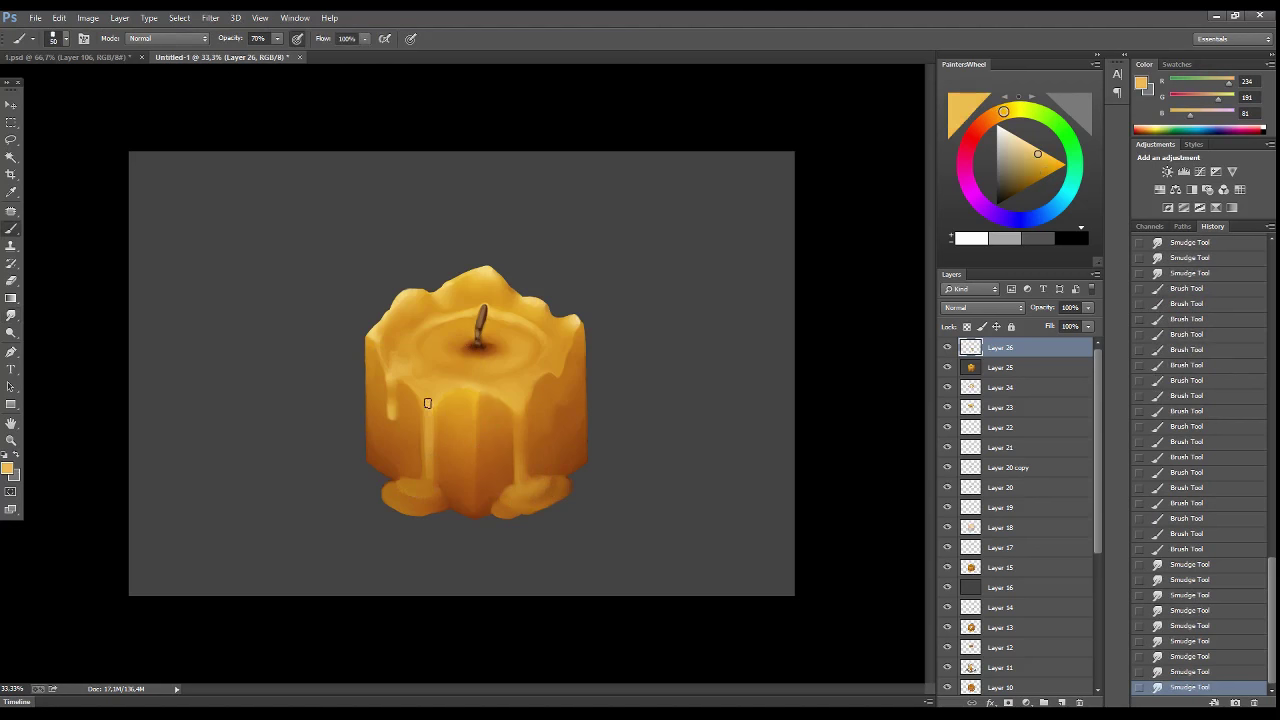
mouse_move(428, 400)
mouse_down()
mouse_move(408, 480)
mouse_move(425, 470)
mouse_move(428, 435)
mouse_move(415, 465)
mouse_move(428, 470)
mouse_move(410, 500)
mouse_move(430, 495)
mouse_move(405, 498)
mouse_move(410, 448)
mouse_up()
key(r)
key(b)
key(r)
key(b)
- Shade the base in dark brown, then smudge the lower base, left-side drips and right-side shading
alt+click(422, 478)
alt+click(422, 478)
key(r)
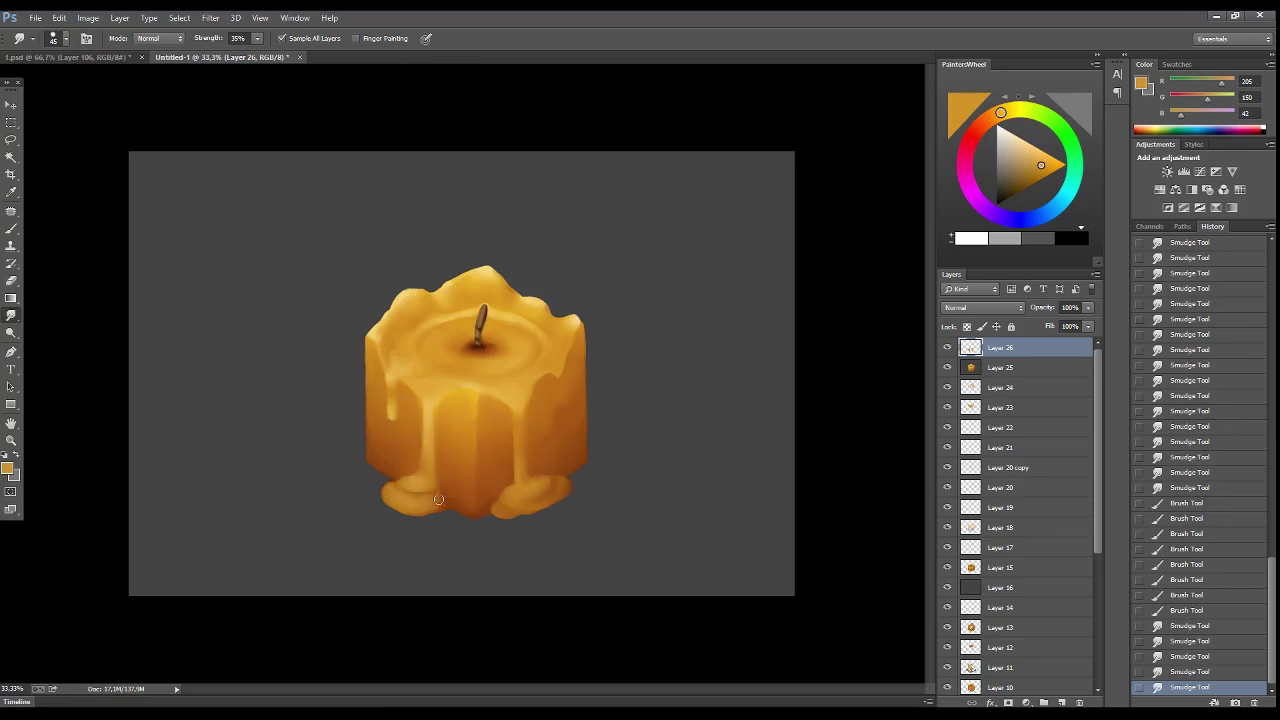
key(b)
alt+click(438, 499)
mouse_move(438, 499)
mouse_down()
mouse_move(438, 430)
mouse_move(430, 492)
mouse_up()
key(r)
drag(560, 462, 589, 469)
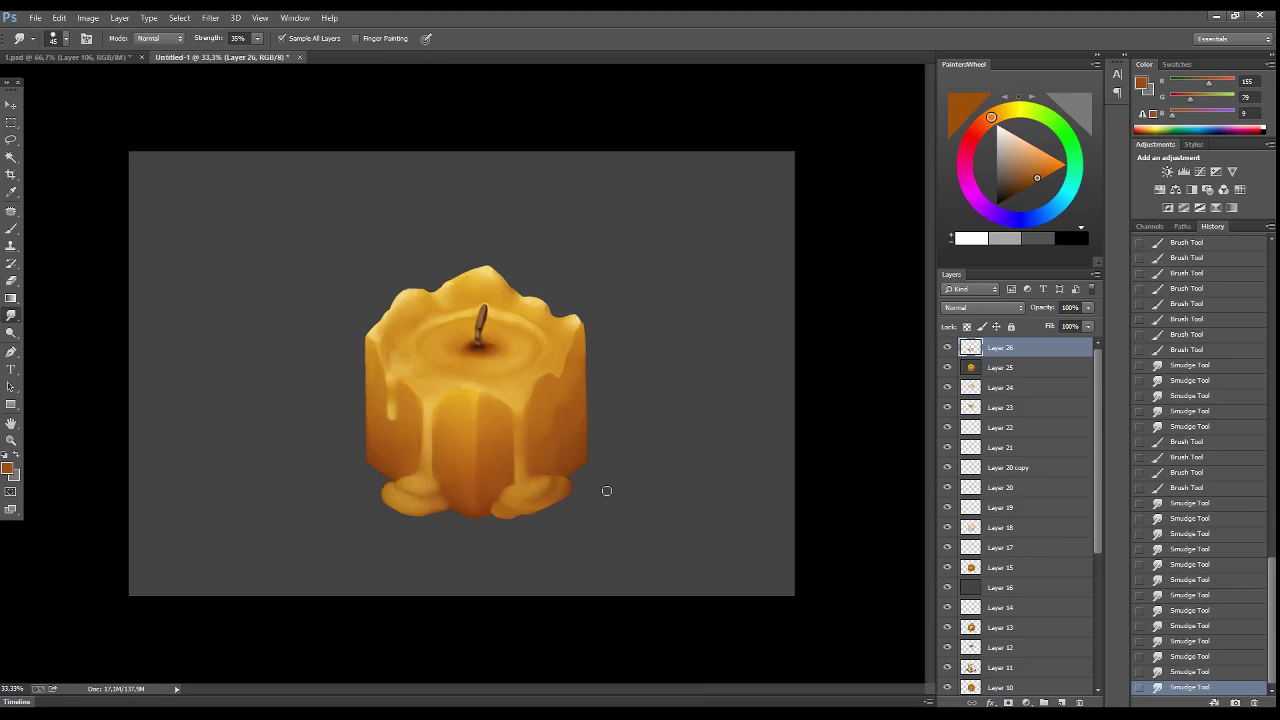
mouse_move(425, 401)
mouse_down()
mouse_move(414, 366)
mouse_move(380, 460)
mouse_up()
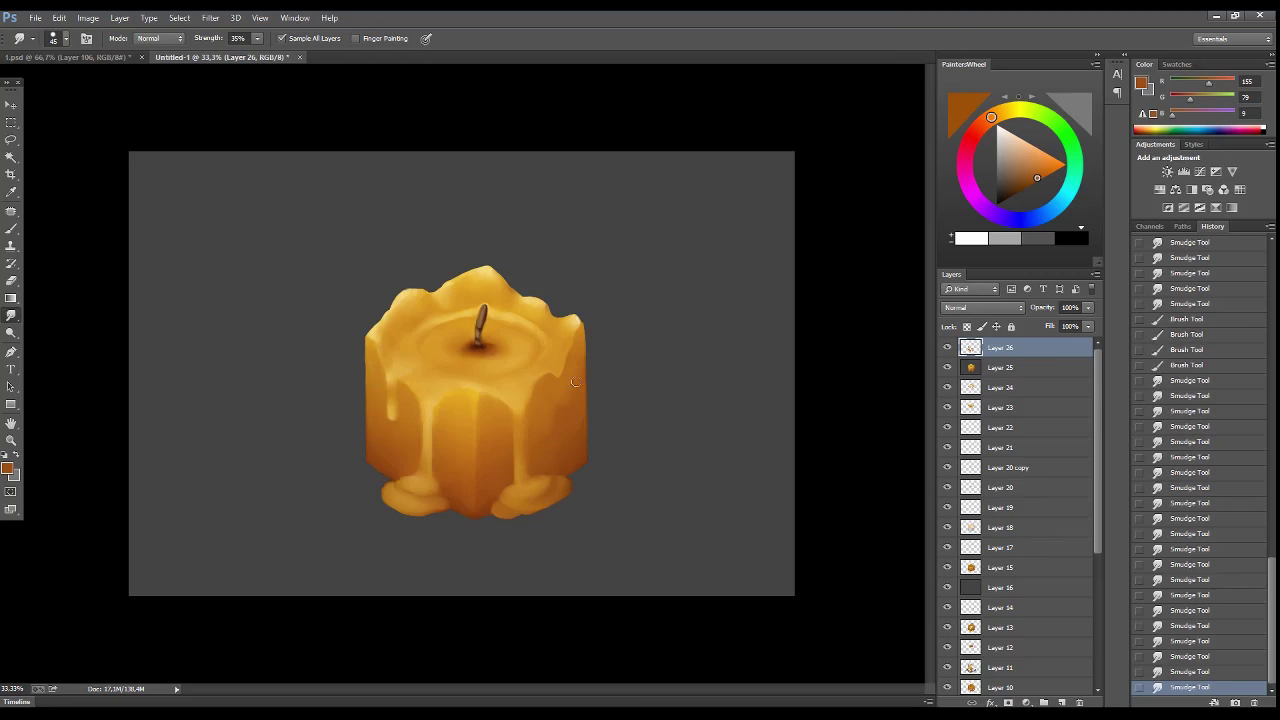
drag(569, 366, 549, 456)
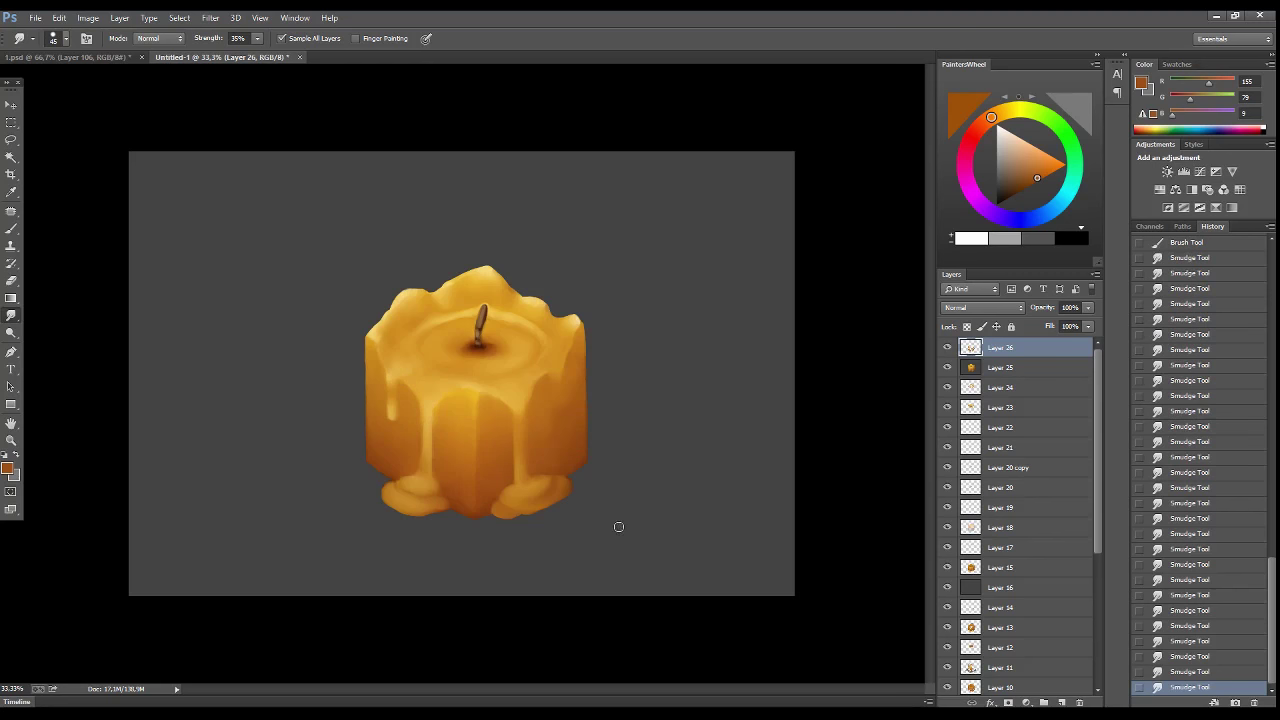
- Dab sampled dark and deeper browns around the wick base to darken the surrounding wax
key(b)
alt+click(484, 343)
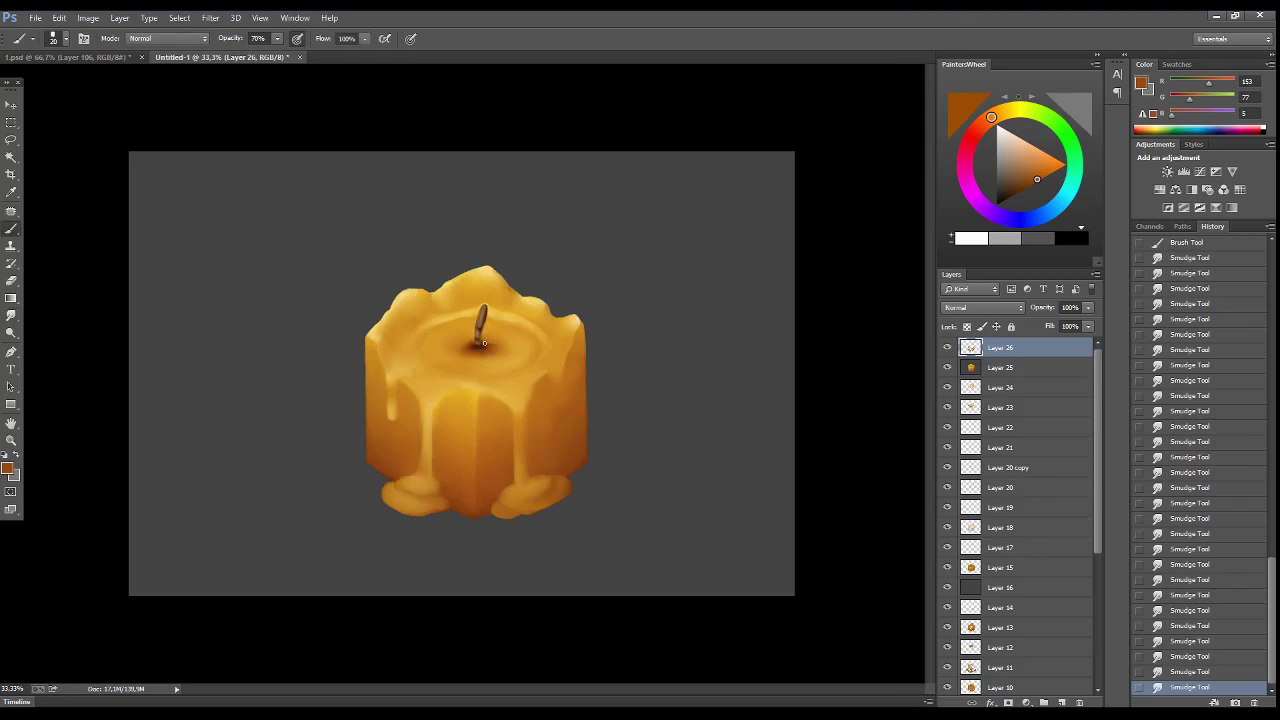
click(492, 344)
click(491, 345)
click(491, 346)
click(490, 348)
click(490, 349)
click(470, 342)
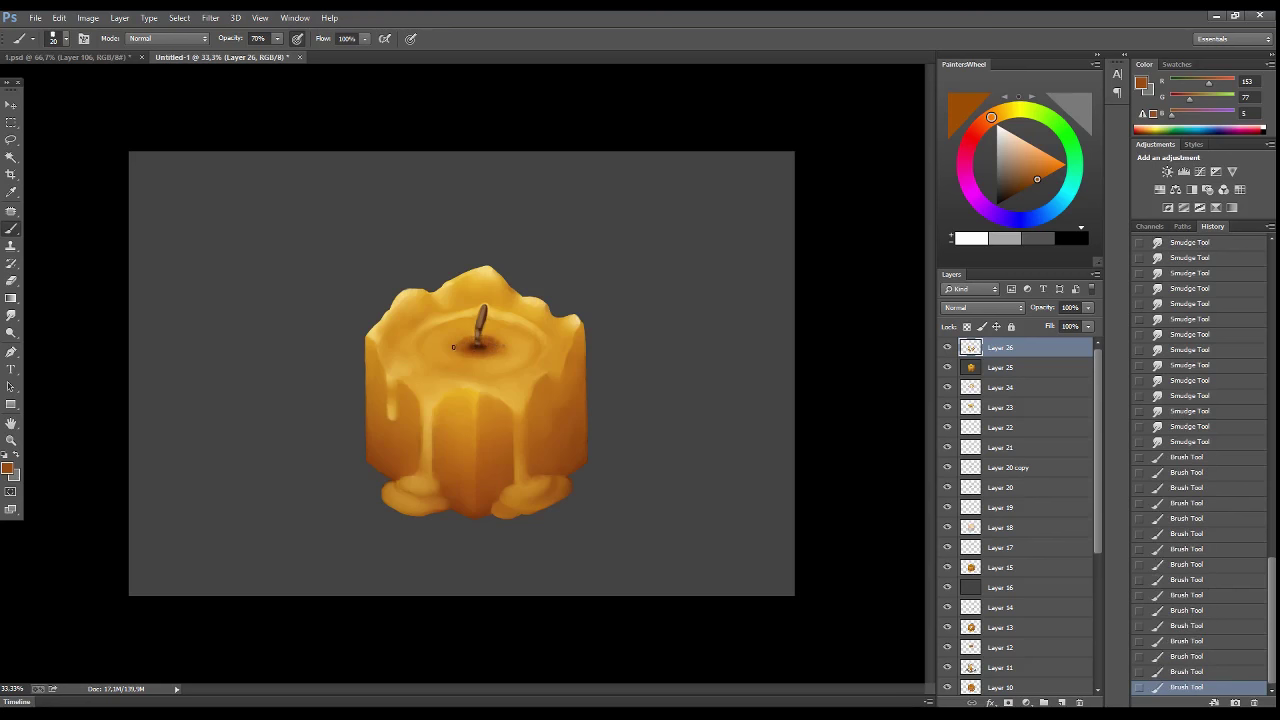
click(474, 340)
alt+click(476, 338)
click(478, 335)
click(480, 333)
click(481, 331)
- Touch up the wax at the top of and beside the wick with sampled golden colour
alt+click(481, 325)
click(481, 322)
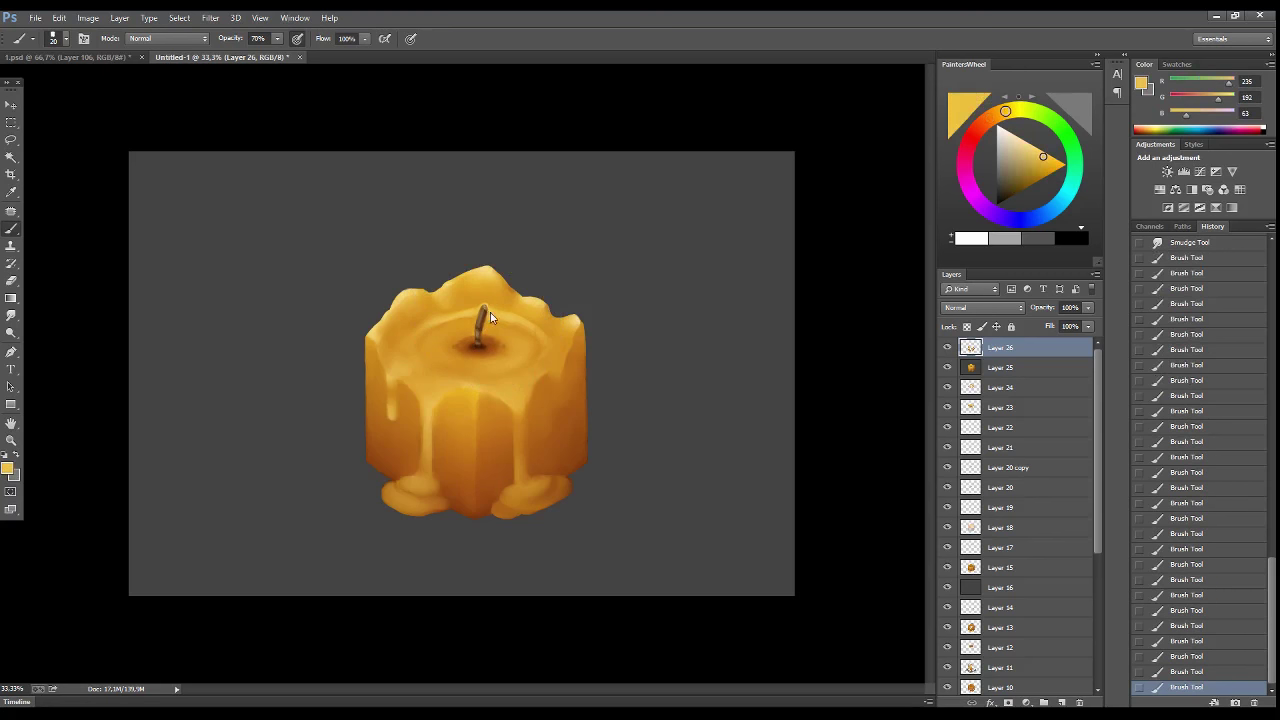
click(480, 318)
alt+click(480, 314)
alt+click(479, 308)
click(490, 310)
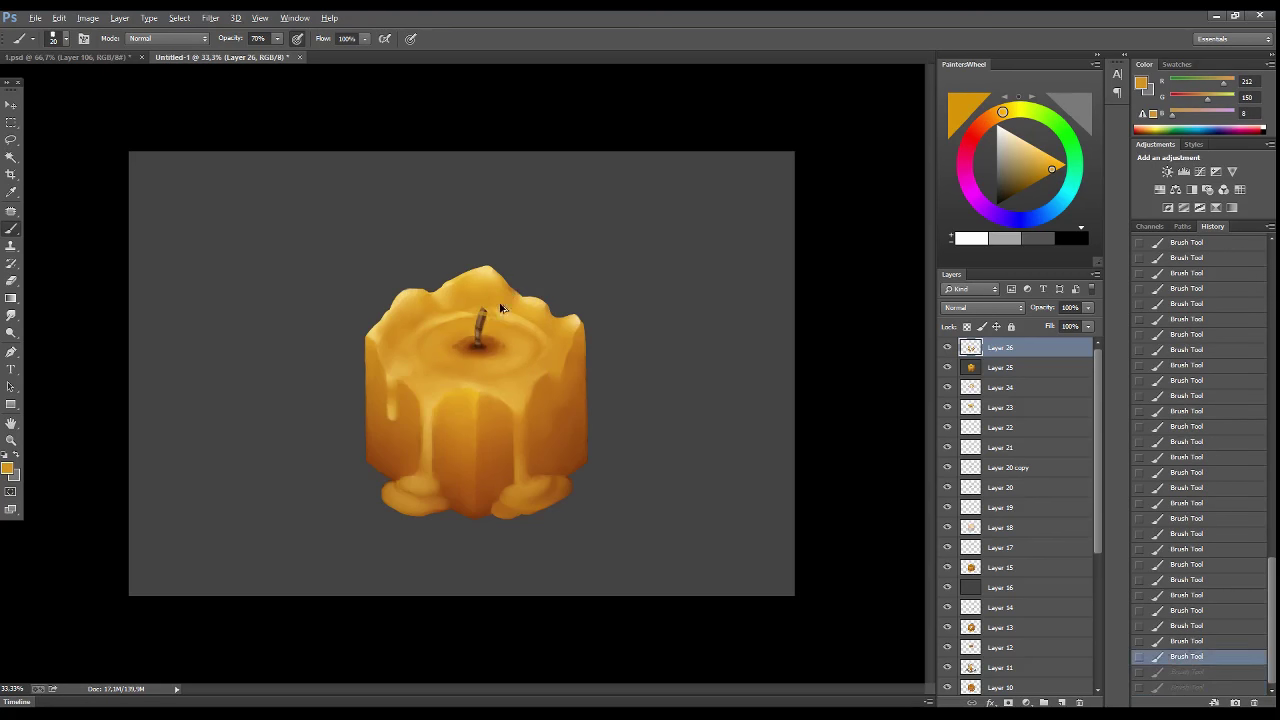
alt+click(503, 306)
click(505, 311)
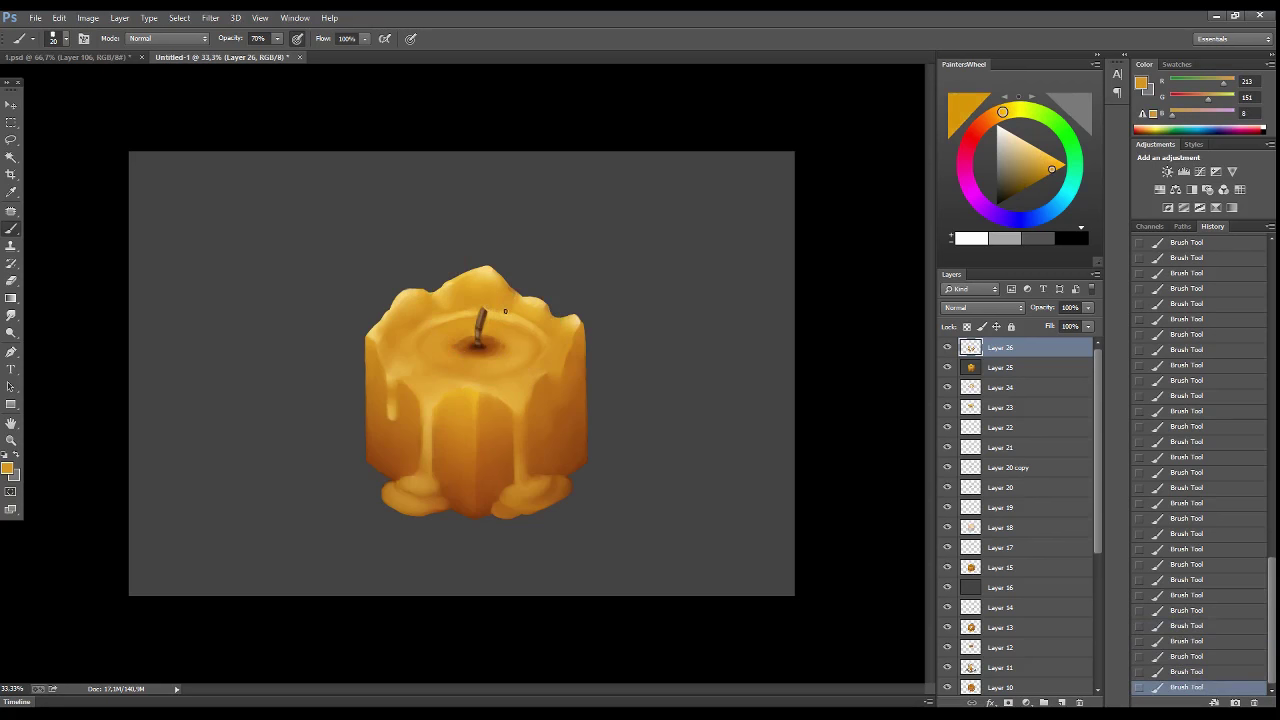
alt+click(416, 373)
key(ctrl+shift+alt+n)
- Select the candle's left half and fill it with light glow gradients
key(m)
drag(311, 258, 476, 574)
key(g)
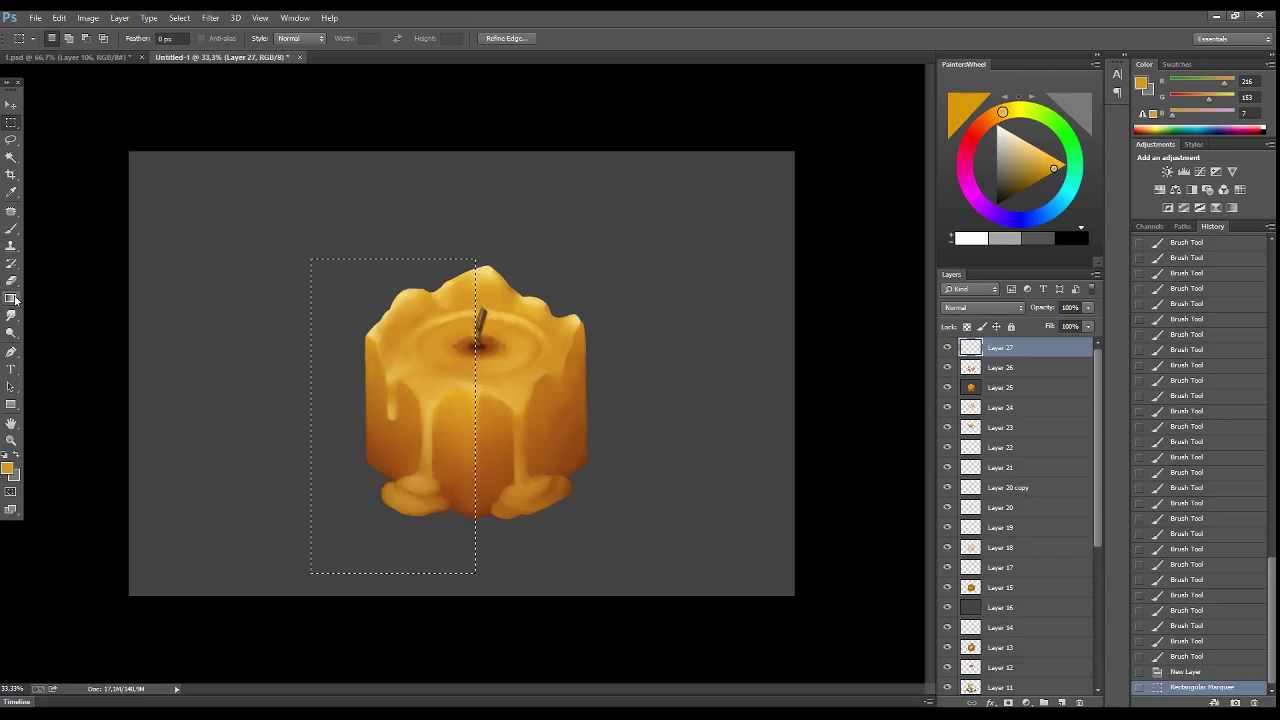
click(1041, 152)
mouse_move(460, 410)
mouse_down()
mouse_move(340, 410)
mouse_move(330, 430)
mouse_up()
drag(470, 400, 320, 400)
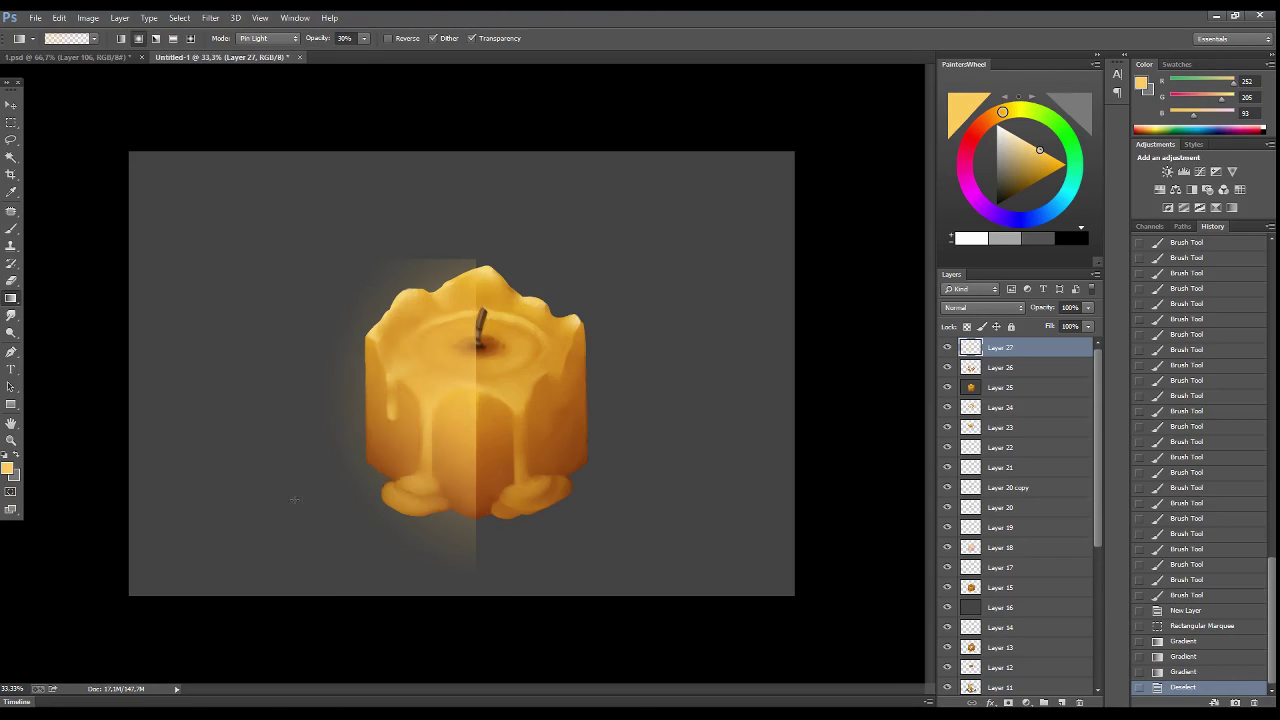
key(ctrl+d)
- Select the candle's right half and darken it with a dark brown gradient
key(m)
drag(476, 258, 604, 560)
key(Left)
key(g)
mouse_move(490, 410)
mouse_down()
mouse_move(600, 410)
mouse_move(605, 430)
mouse_move(610, 400)
mouse_move(490, 400)
mouse_up()
click(990, 122)
click(1017, 189)
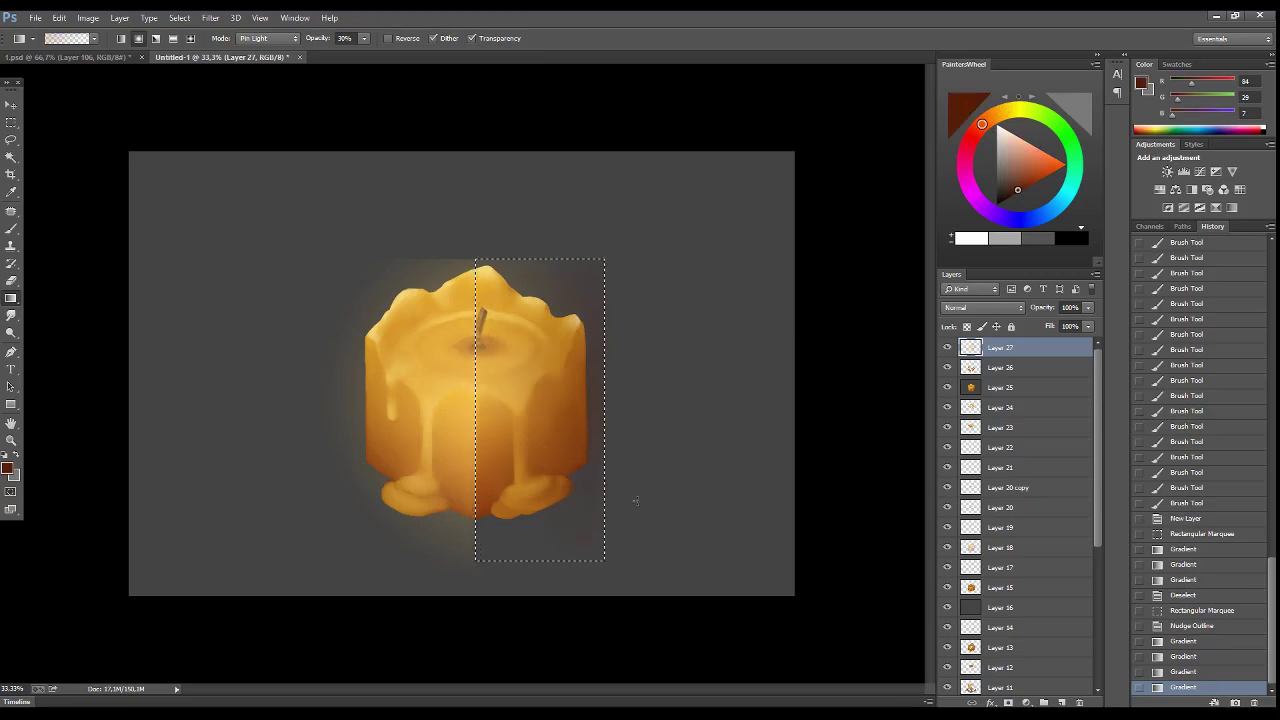
drag(634, 503, 480, 430)
key(ctrl+d)
- Within the candle outline selection, brighten the centre with light peach gradients
ctrl+click(970, 587)
drag(364, 400, 456, 400)
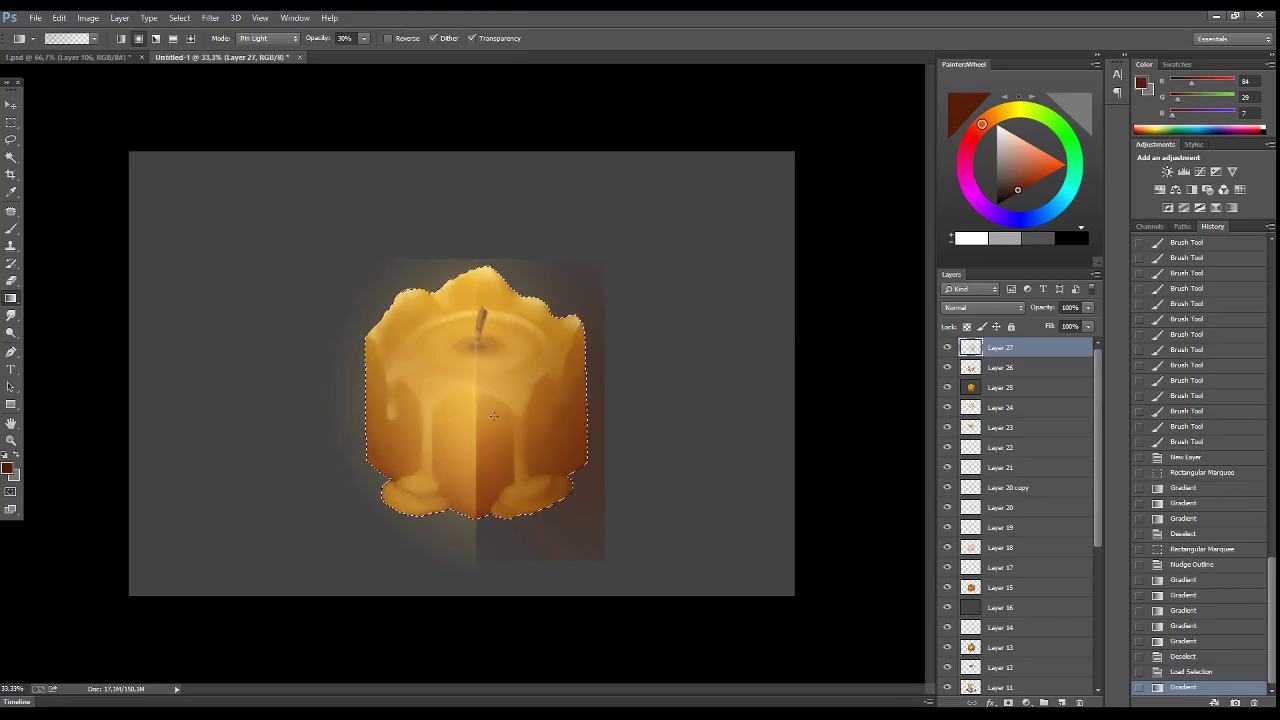
click(999, 113)
click(1015, 137)
drag(480, 330, 519, 484)
drag(470, 340, 519, 484)
key(ctrl+d)
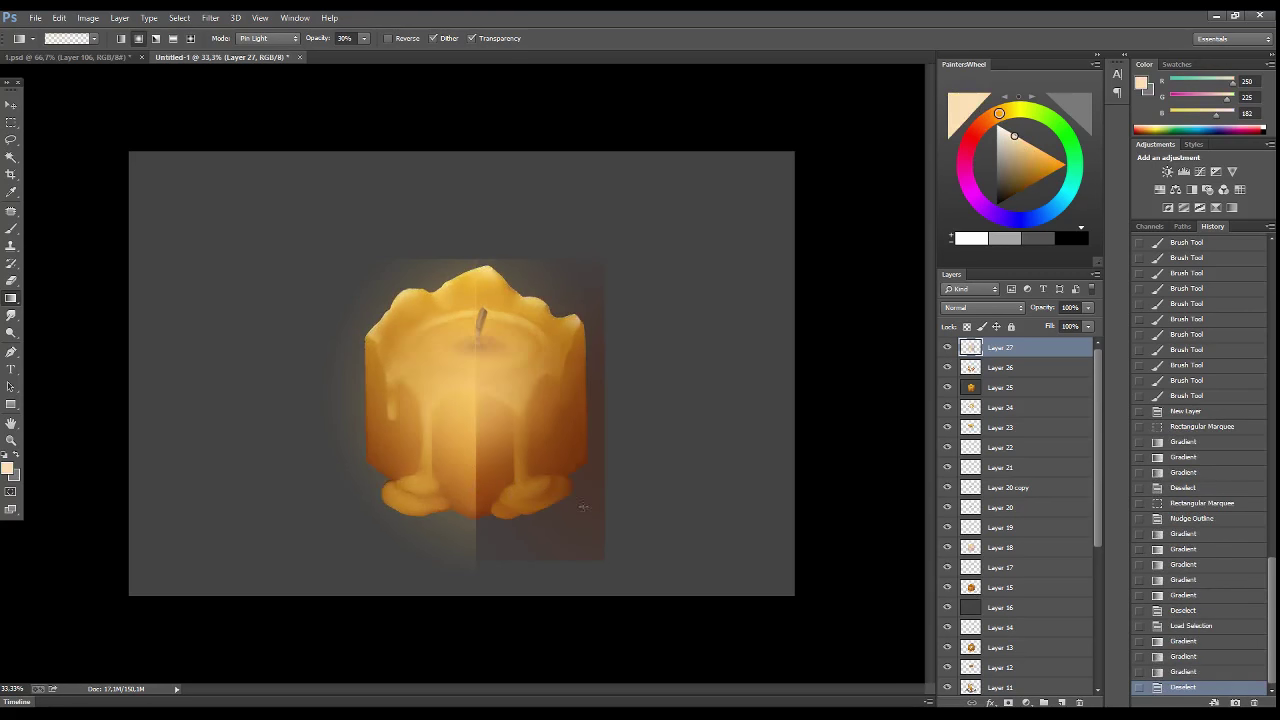
- Smudge away the hard seam running down the candle's centre
key(r)
drag(481, 362, 478, 410)
drag(478, 400, 475, 520)
drag(475, 510, 475, 543)
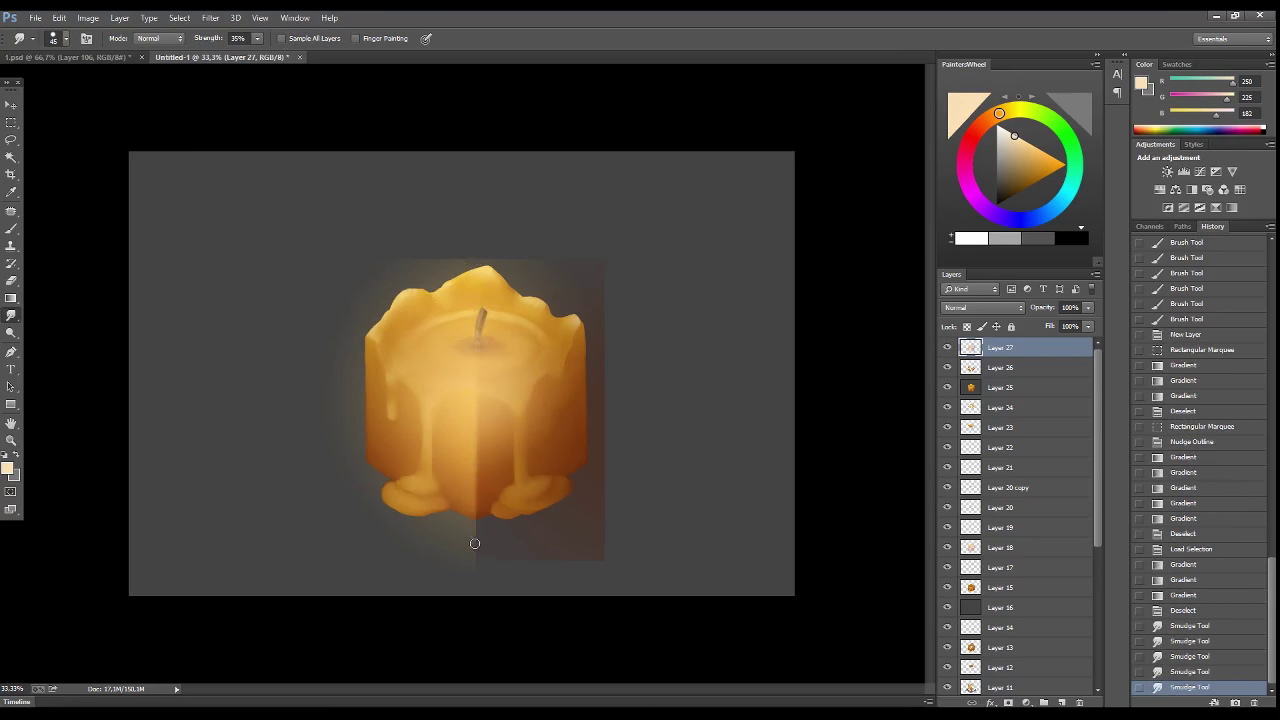
- Set Layer 27 to Overlay blend mode at 56% opacity
click(983, 307)
click(962, 488)
click(983, 307)
click(962, 473)
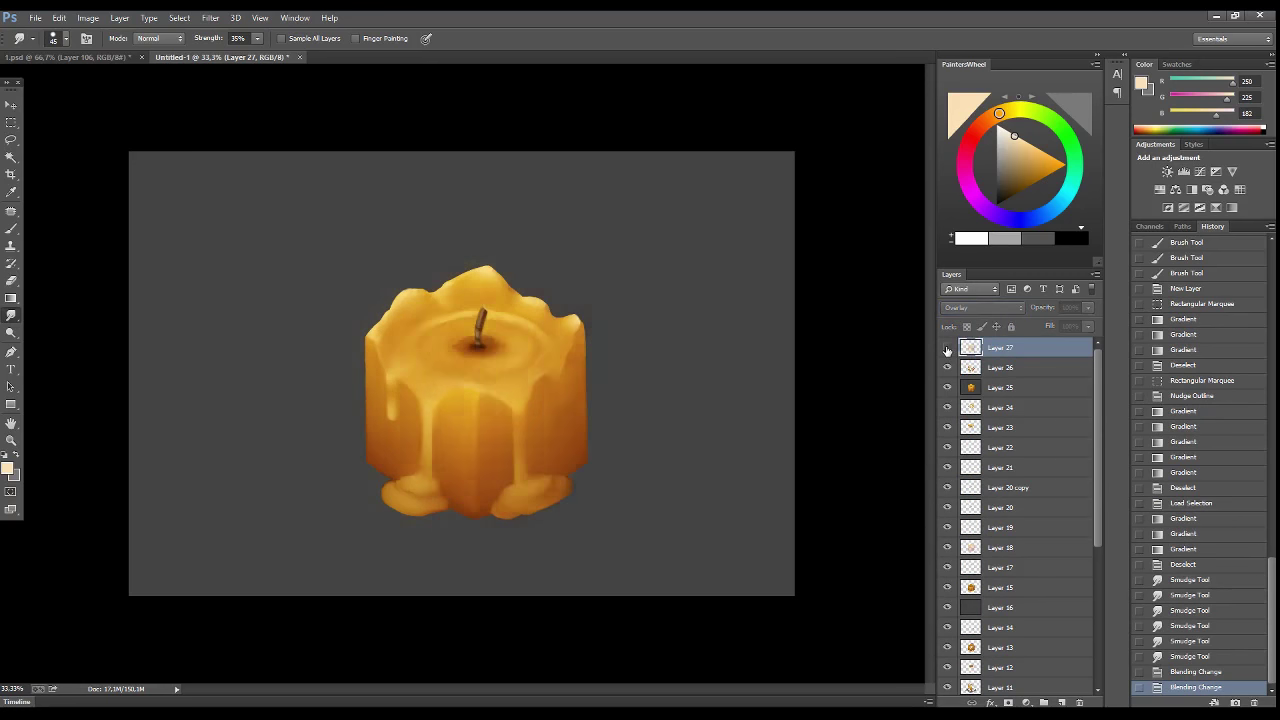
click(1088, 307)
drag(1093, 323, 1058, 323)
click(947, 347)
click(947, 347)
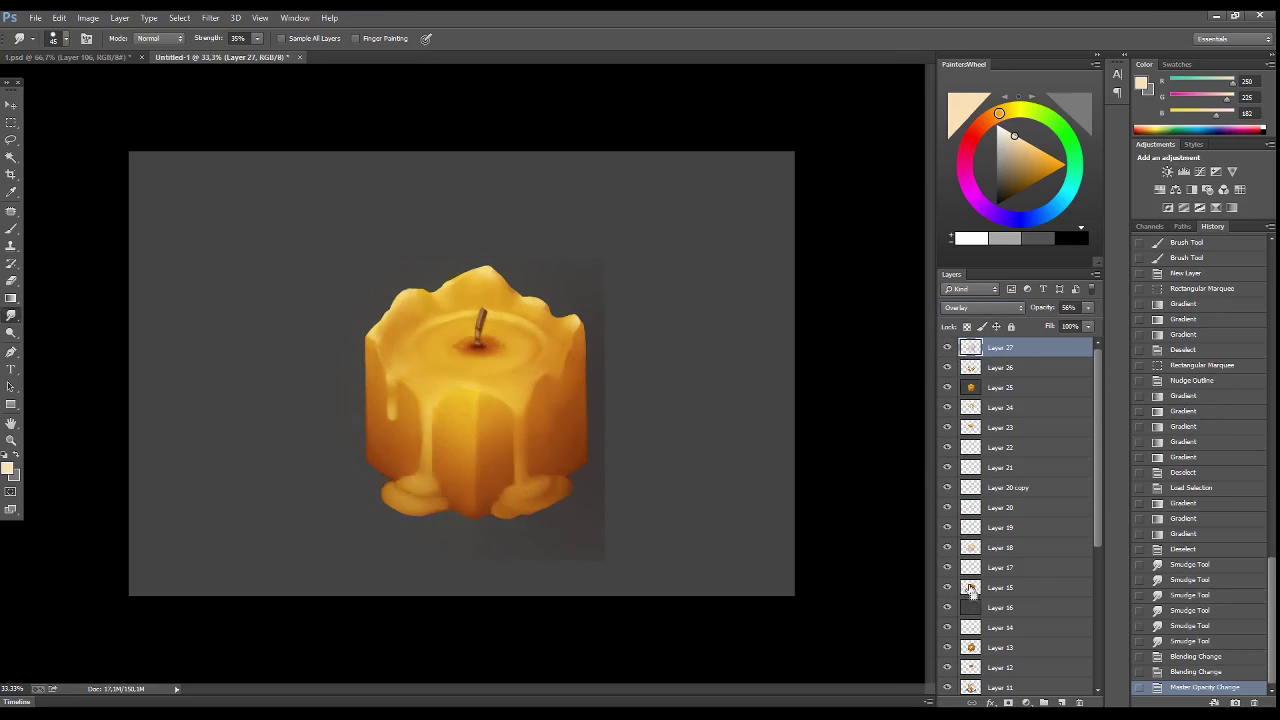
- Copy the merged candle inside Layer 15's shape selection and paste it as a new layer
ctrl+click(970, 587)
click(59, 17)
click(80, 121)
key(ctrl+v)
click(1000, 367)
- Add a new layer, choose the Gradient tool and reset colours to black and white
key(ctrl+shift+alt+n)
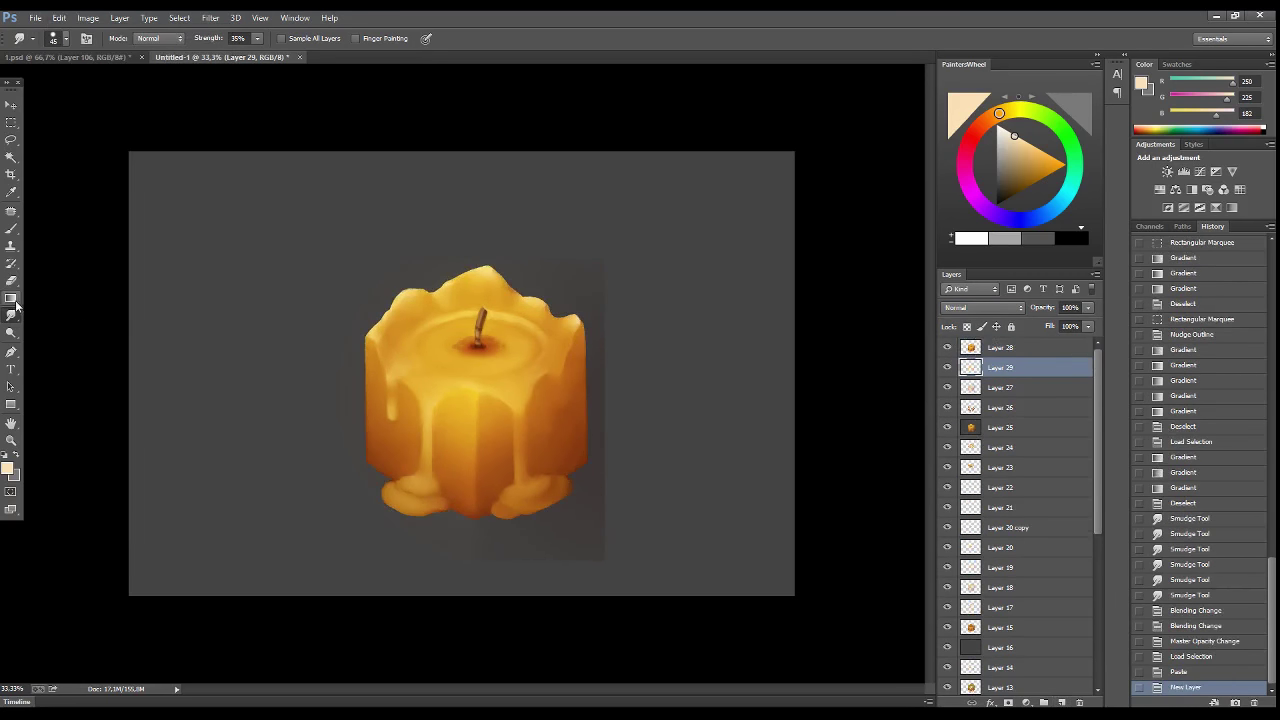
right_click(11, 297)
click(70, 313)
click(194, 291)
key(shift+g)
key(d)
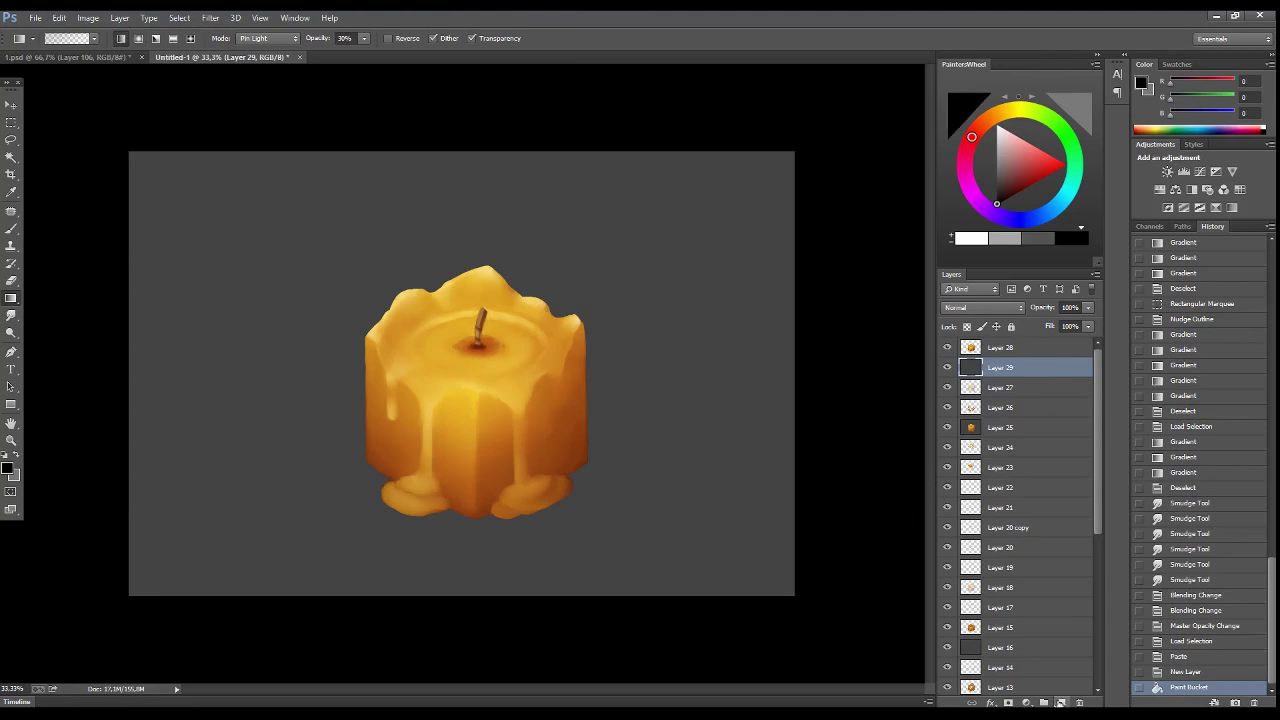
- On new layers, deepen the dark gradient across the background and around the candle
key(ctrl+shift+alt+n)
drag(431, 150, 431, 631)
drag(431, 150, 431, 631)
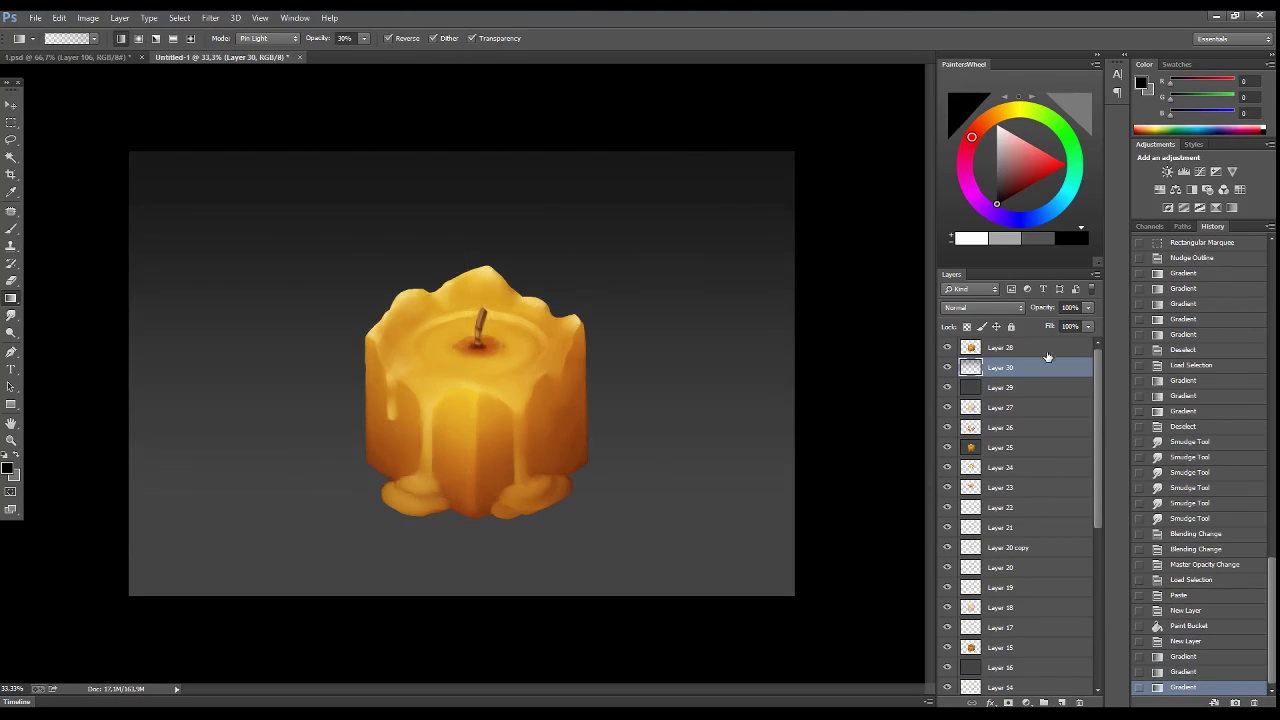
click(1061, 702)
drag(201, 584, 326, 599)
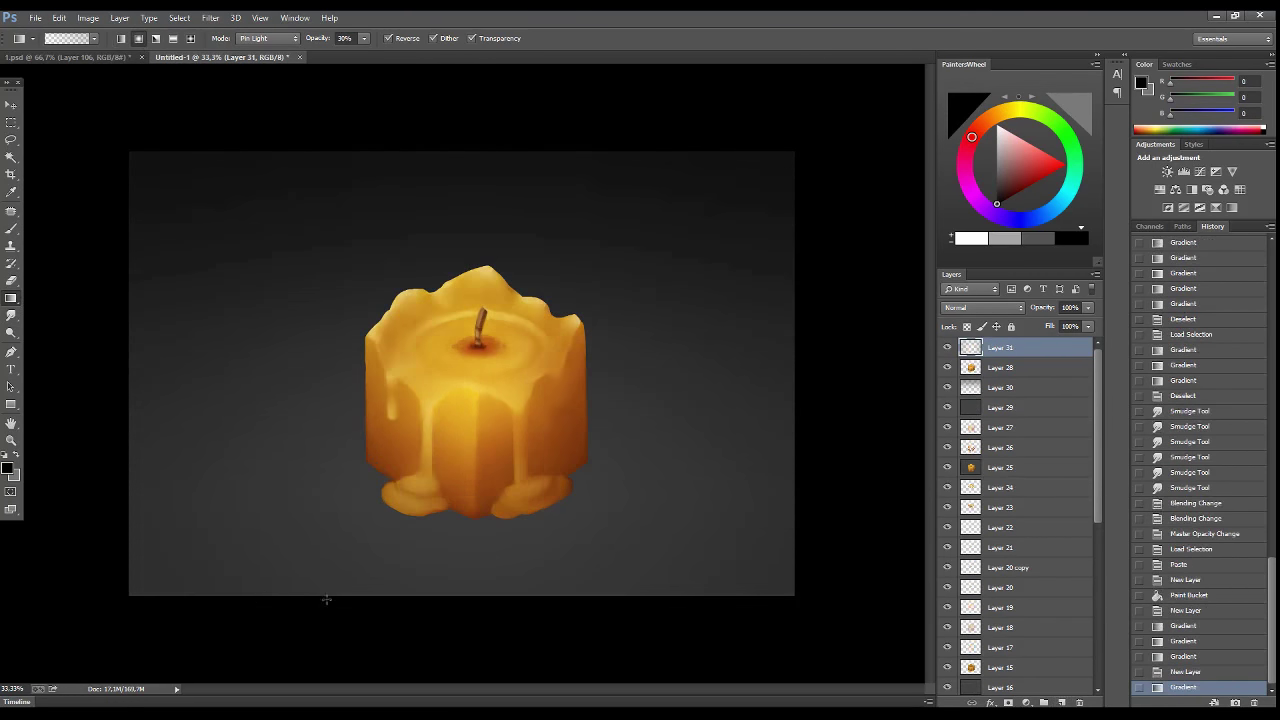
- On a new layer beneath the candle, draw a saturated orange radial glow centred on its base
click(1061, 702)
drag(1034, 347, 1040, 385)
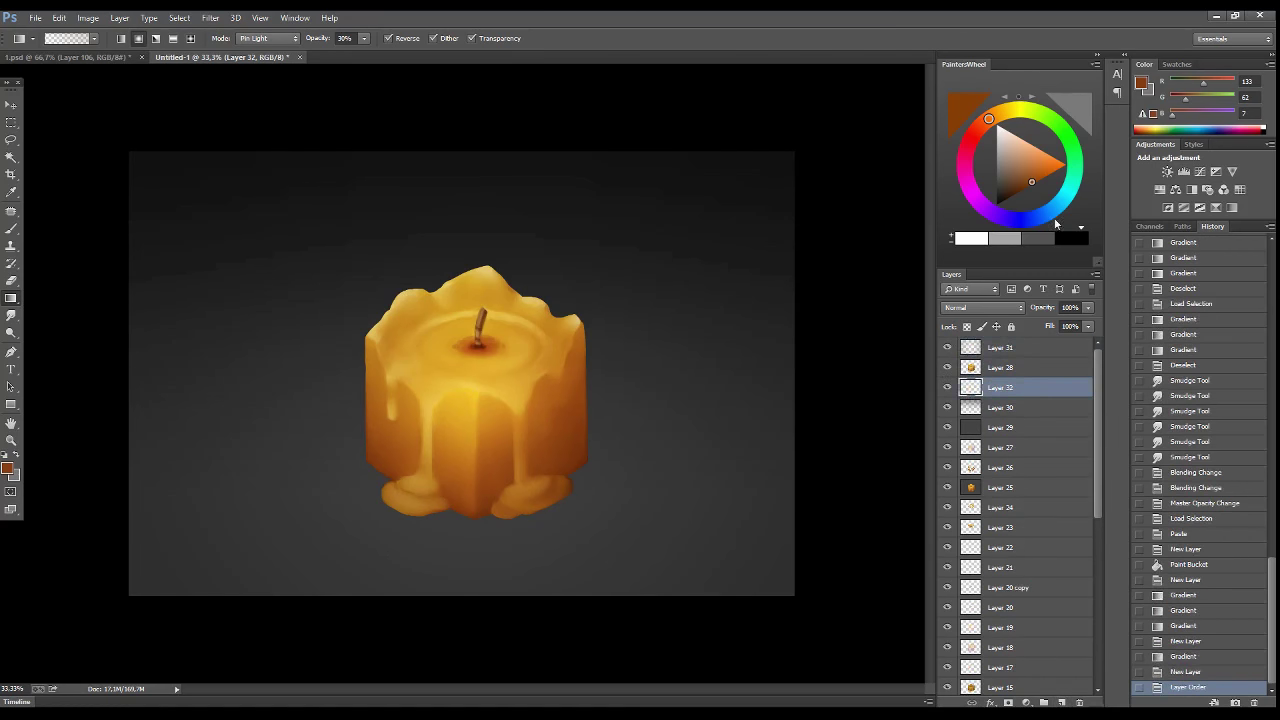
click(1000, 120)
drag(1013, 146, 1064, 163)
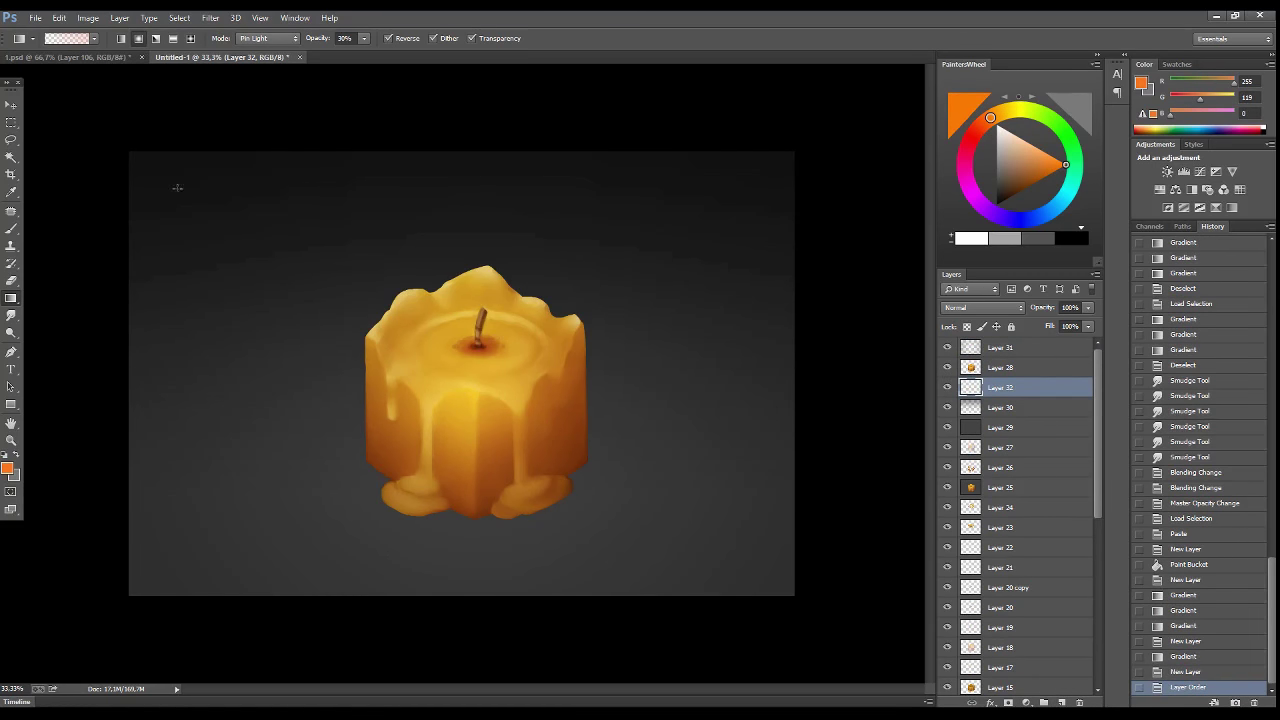
drag(177, 186, 332, 78)
key(ctrl+z)
drag(482, 542, 485, 522)
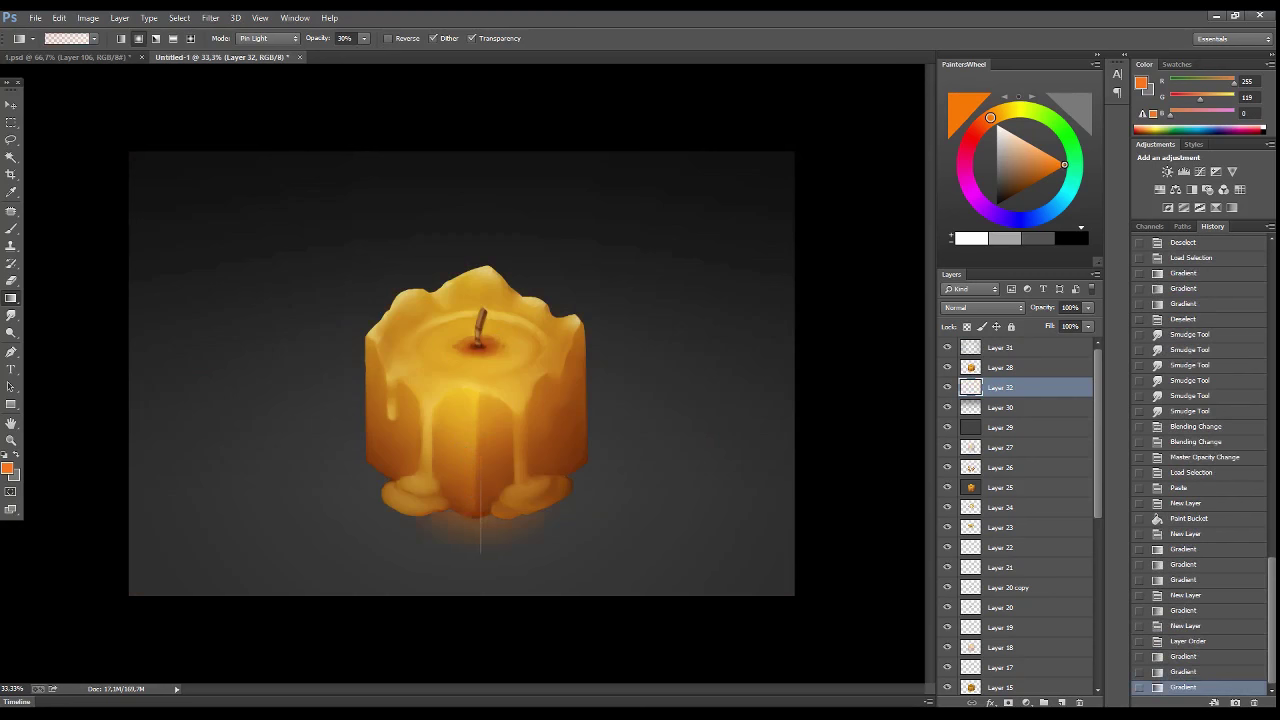
- Stretch the glow into a wide flat ellipse and centre it horizontally under the candle
key(ctrl+t)
drag(743, 323, 797, 291)
click(1000, 347)
key(Return)
shift+click(1009, 389)
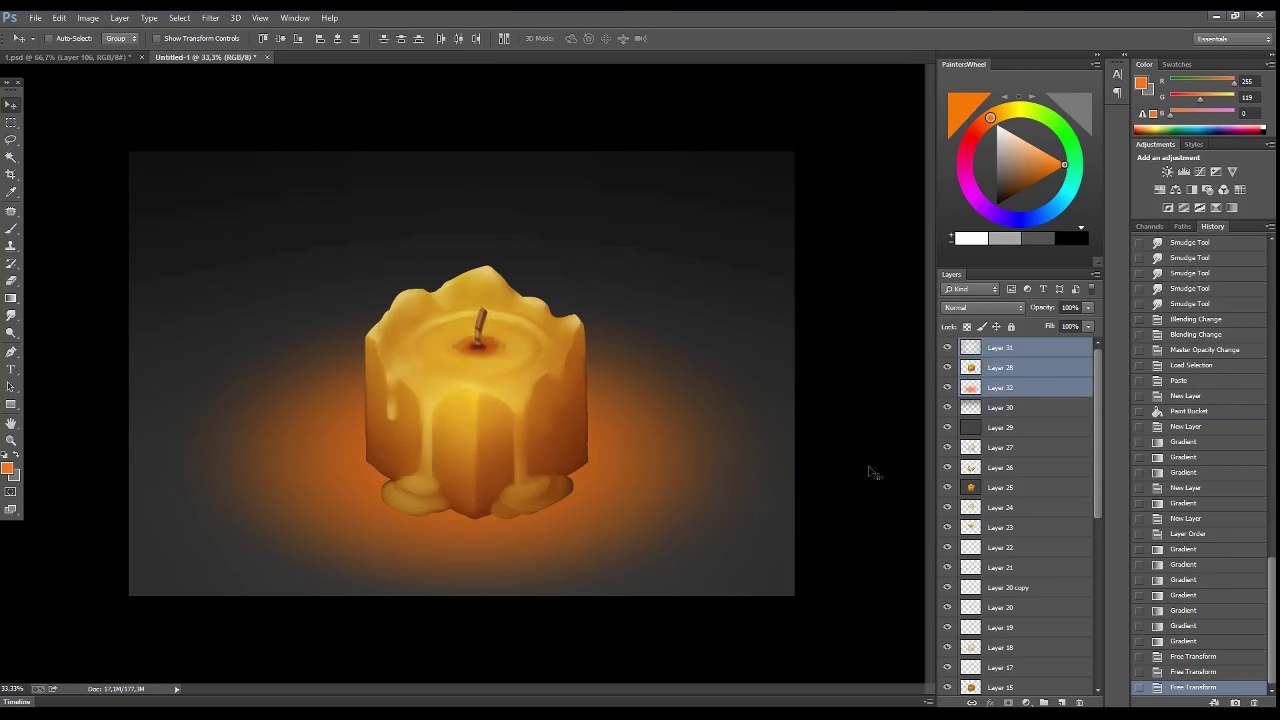
click(458, 38)
ctrl+click(776, 440)
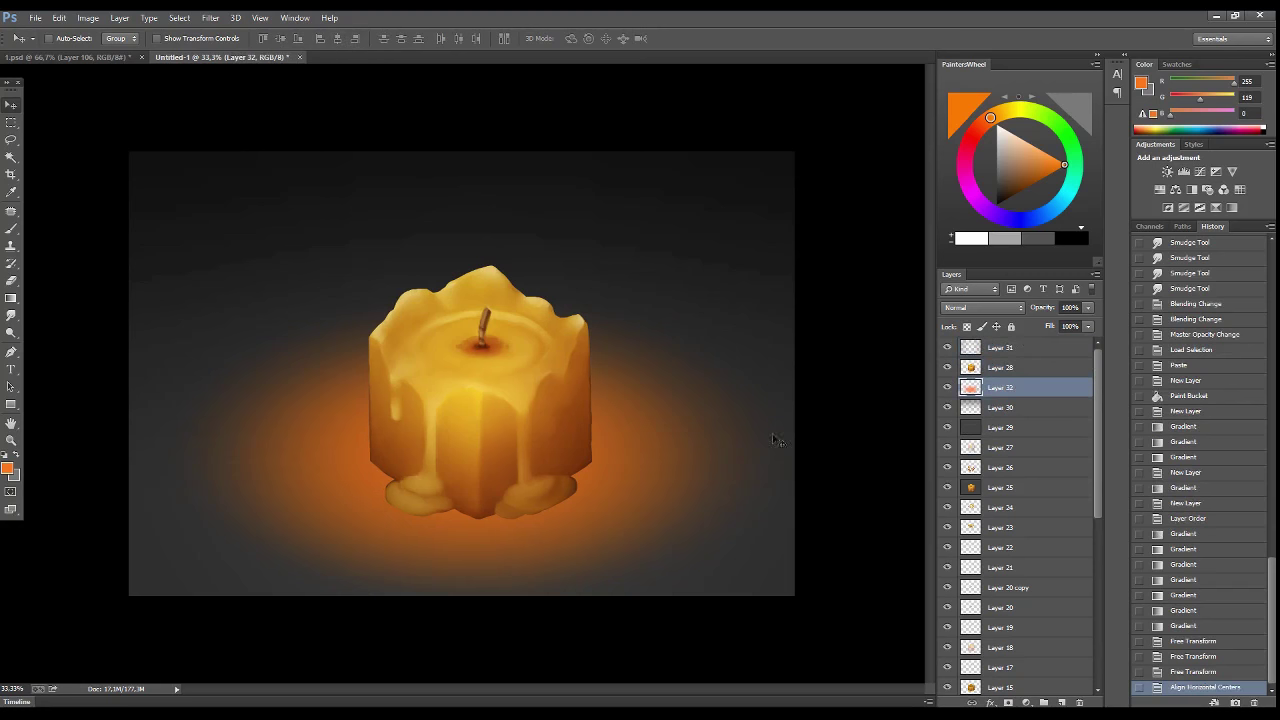
- Clear the glow inside a candle-footprint ellipse made from a shrunken duplicate
key(ctrl+j)
key(ctrl+t)
drag(794, 294, 645, 371)
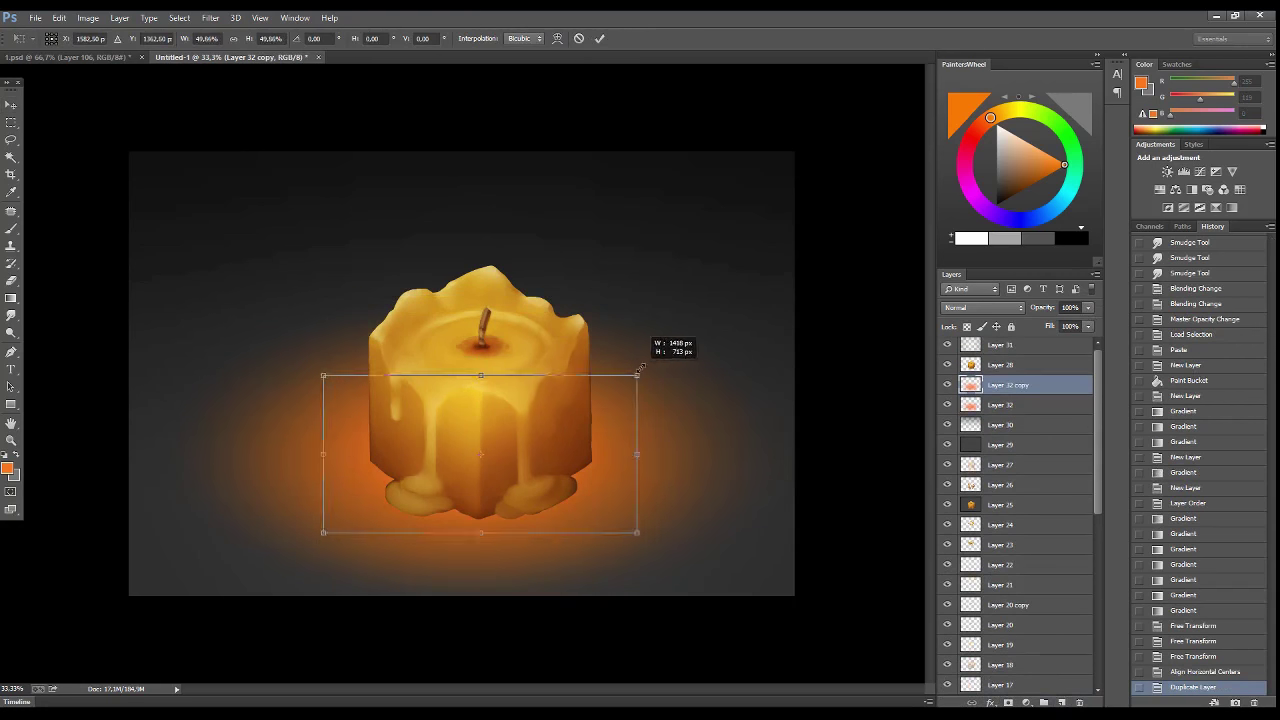
key(v)
key(Return)
ctrl+click(970, 384)
drag(1009, 384, 1079, 703)
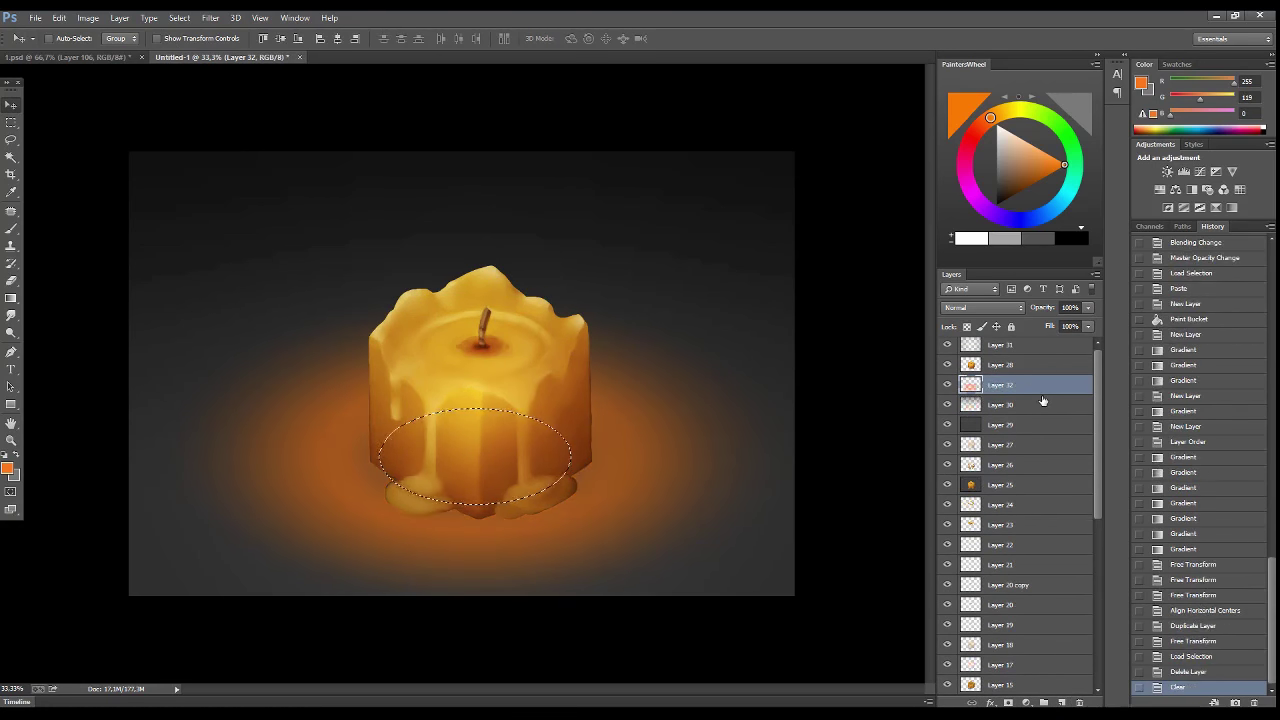
key(Delete)
key(Delete)
key(Delete)
key(Delete)
key(Delete)
key(Delete)
key(ctrl+d)
- Lower the floor glow to 16% opacity and stretch it taller
drag(1040, 325, 1038, 324)
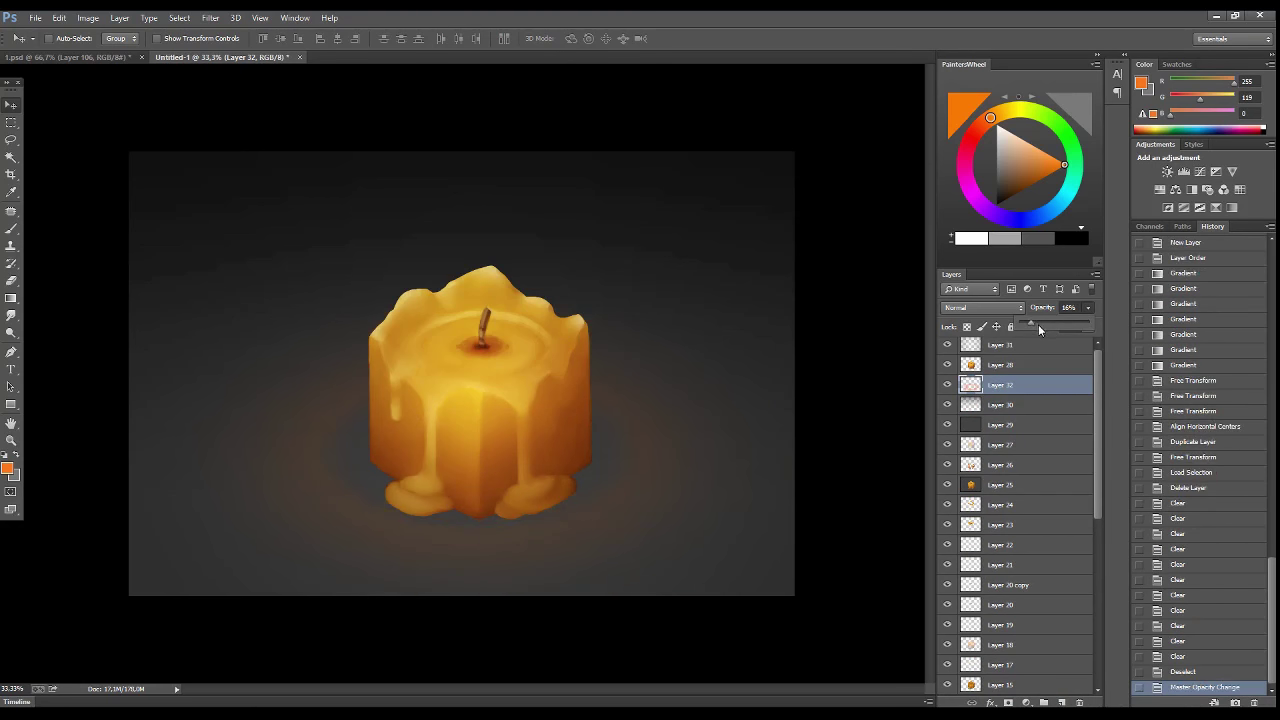
key(ctrl+t)
drag(900, 229, 985, 198)
key(l)
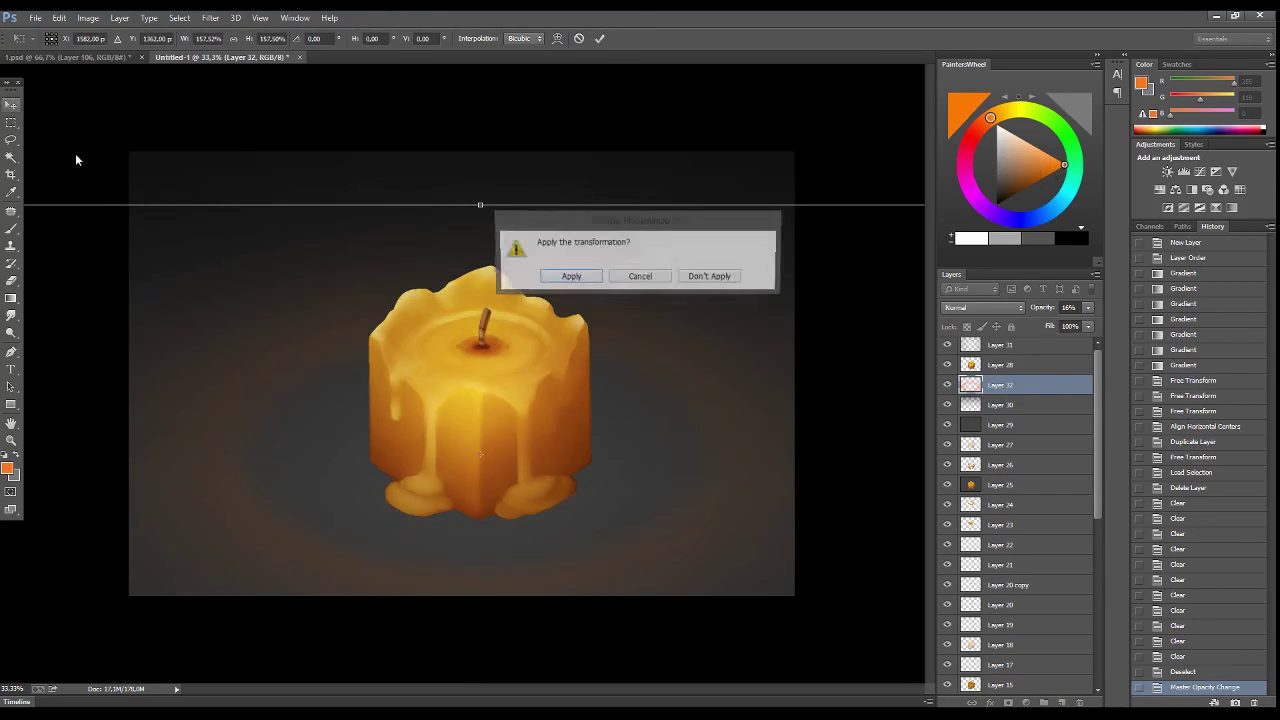
key(Return)
key(ctrl+shift+alt+n)
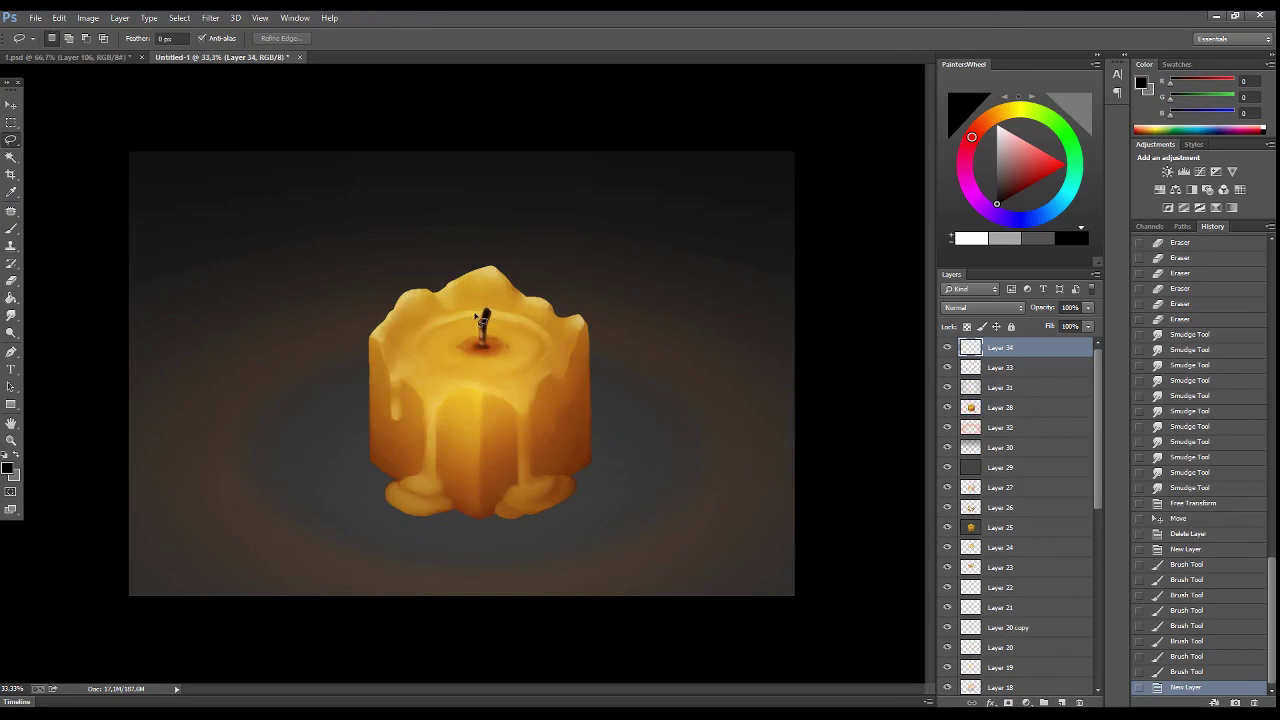
- Outline a flame above the wick on a new layer and fill it with pale yellowish cream
drag(490, 330, 487, 318)
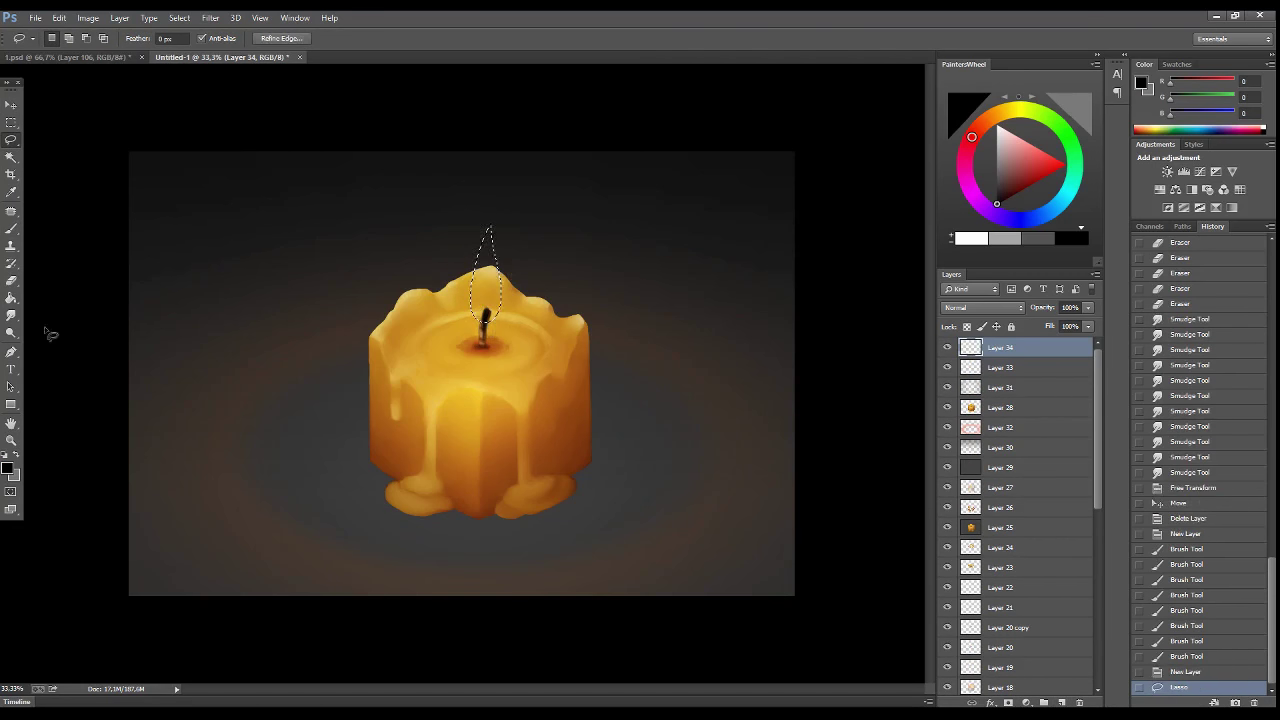
click(11, 297)
click(16, 455)
click(1062, 702)
click(1018, 113)
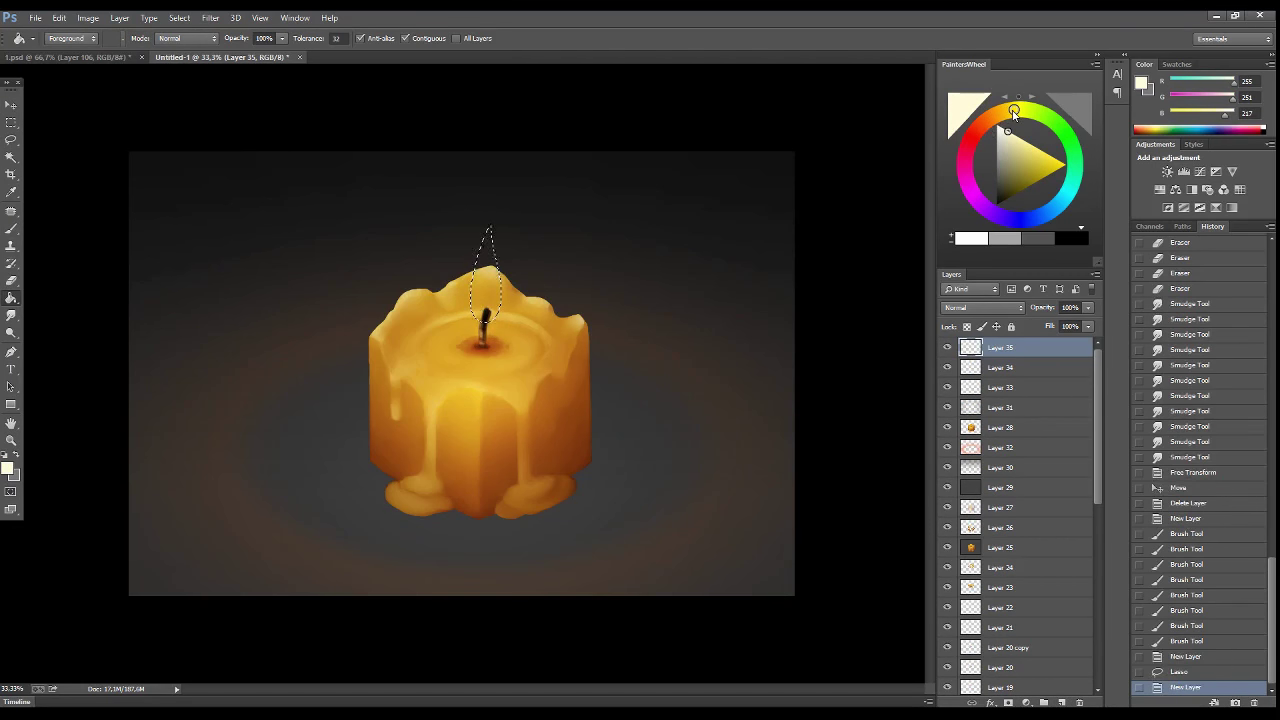
click(486, 265)
- Brush saturated orange and brighter cream strokes into the flame, then deselect
key(shift+g)
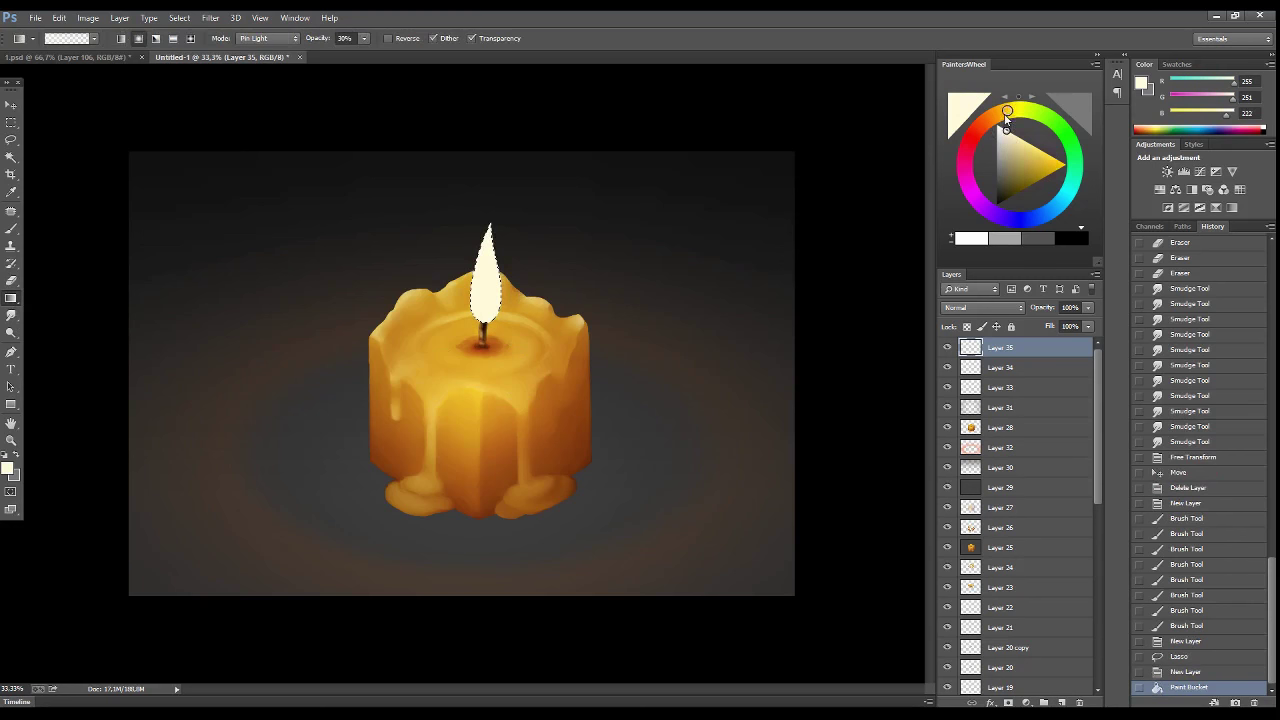
click(1065, 163)
drag(1006, 118, 998, 120)
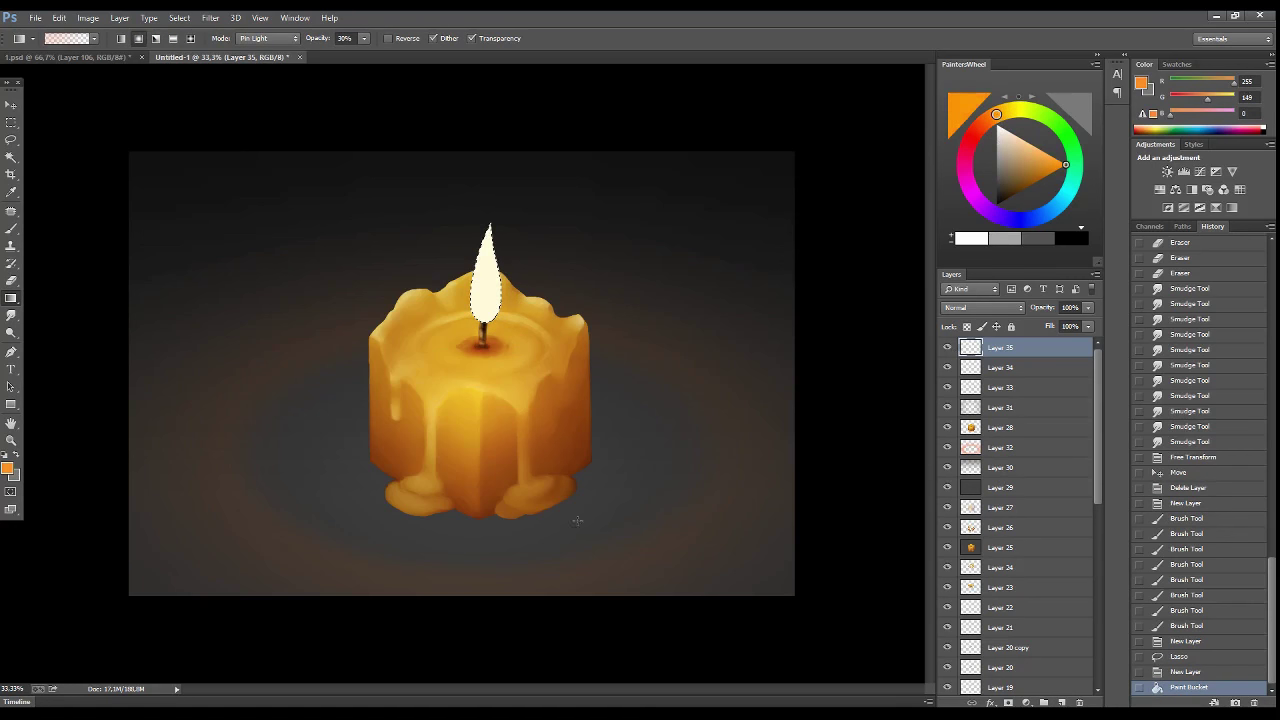
key(b)
mouse_move(497, 265)
mouse_down()
mouse_move(496, 305)
mouse_move(478, 322)
mouse_up()
alt+click(478, 322)
drag(485, 268, 484, 312)
key(ctrl+d)
- Soften the flame with a vertical Motion Blur
click(210, 17)
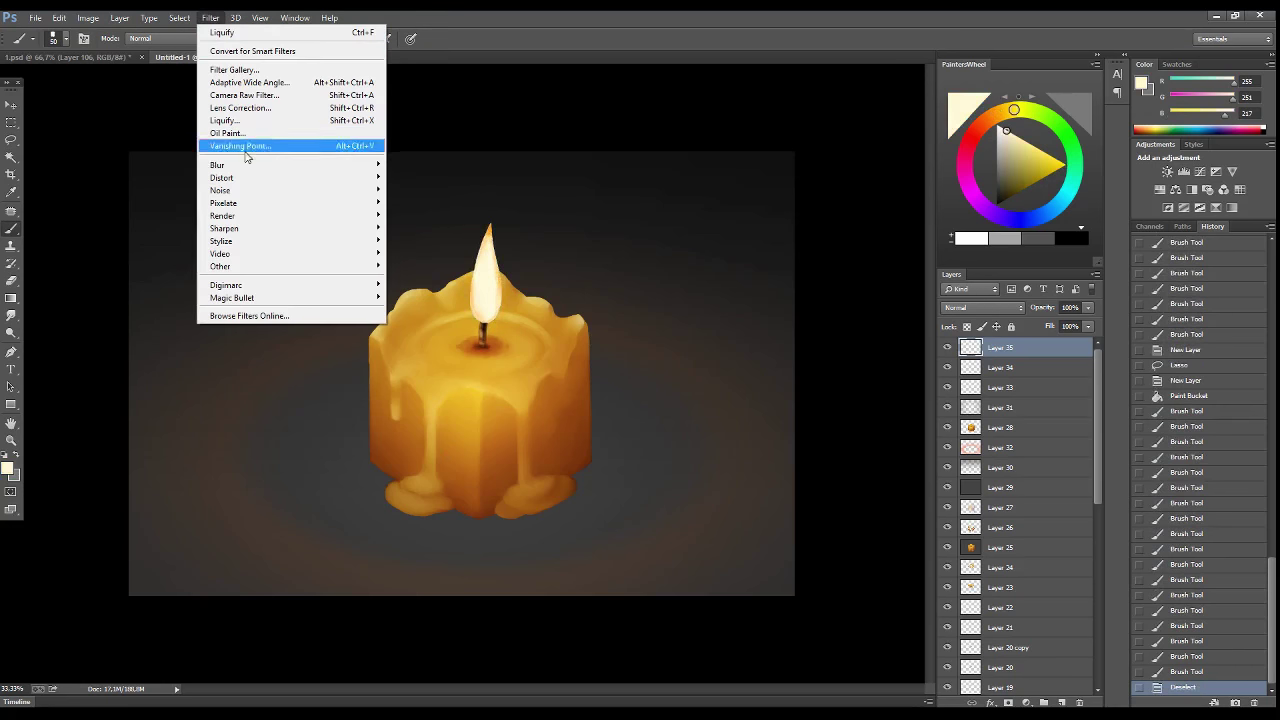
click(440, 345)
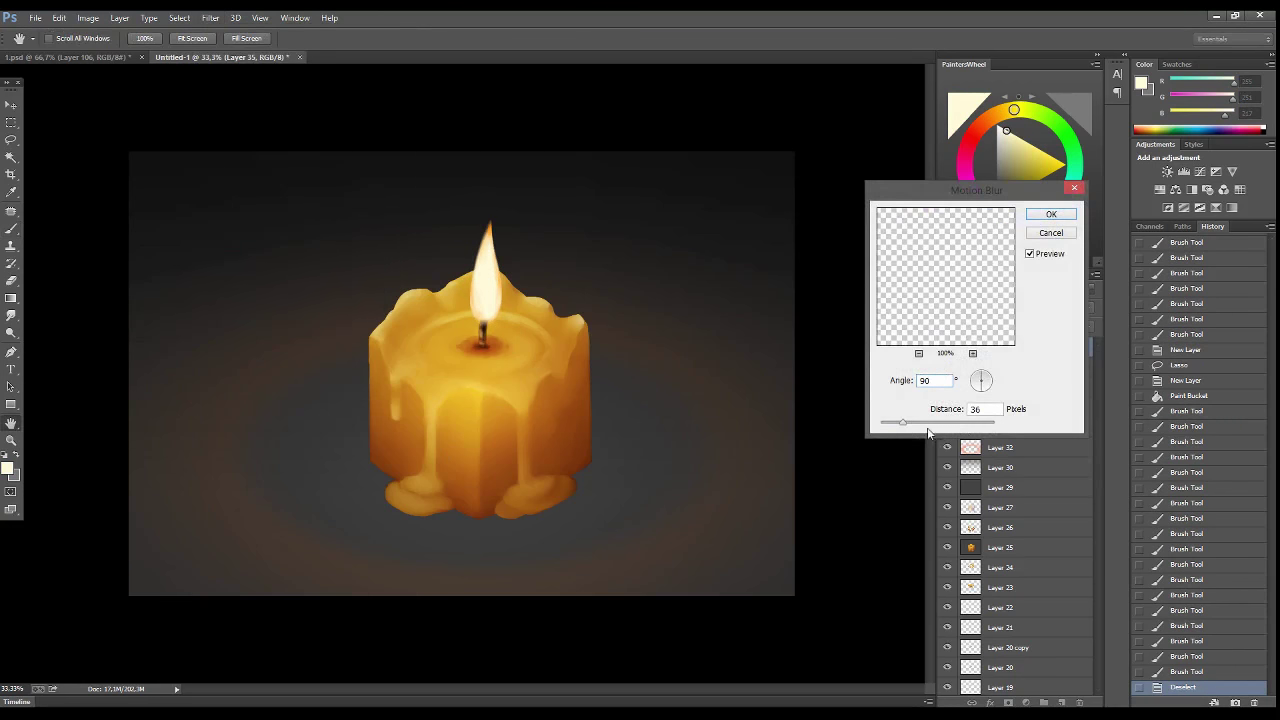
click(1050, 214)
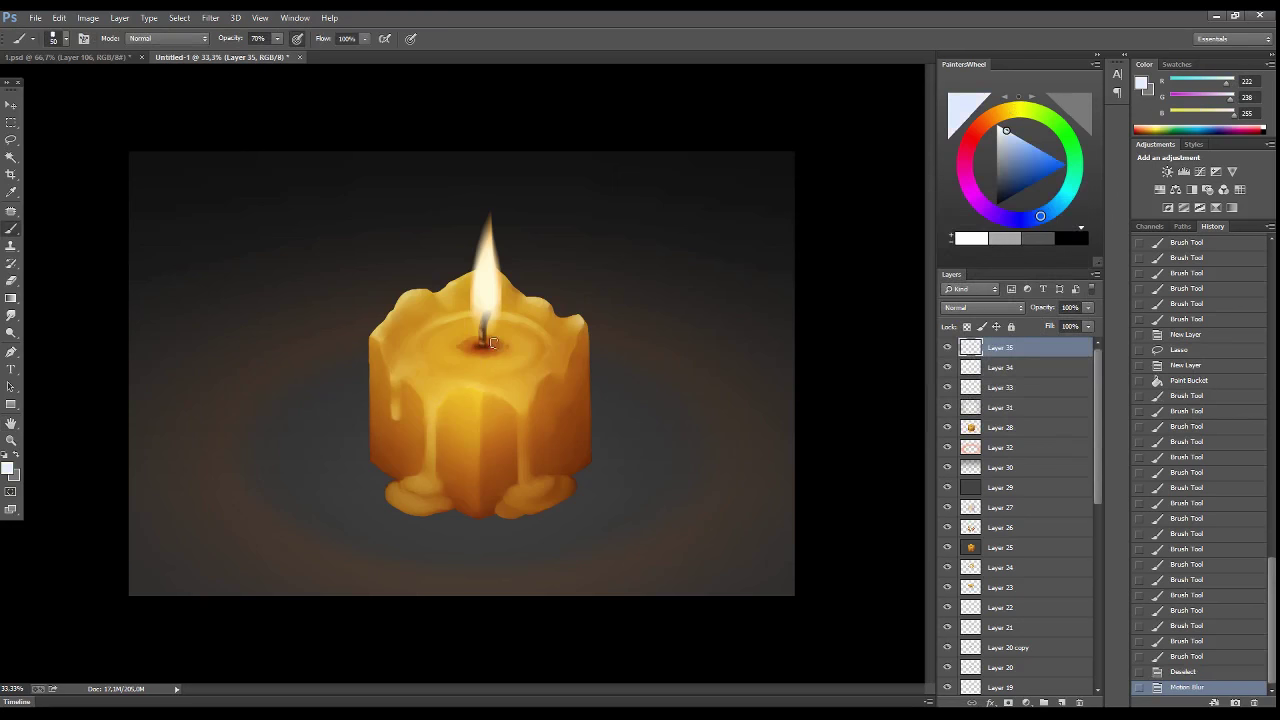
- Warp the flame to widen its lower body and apply the transformation
click(59, 17)
click(262, 371)
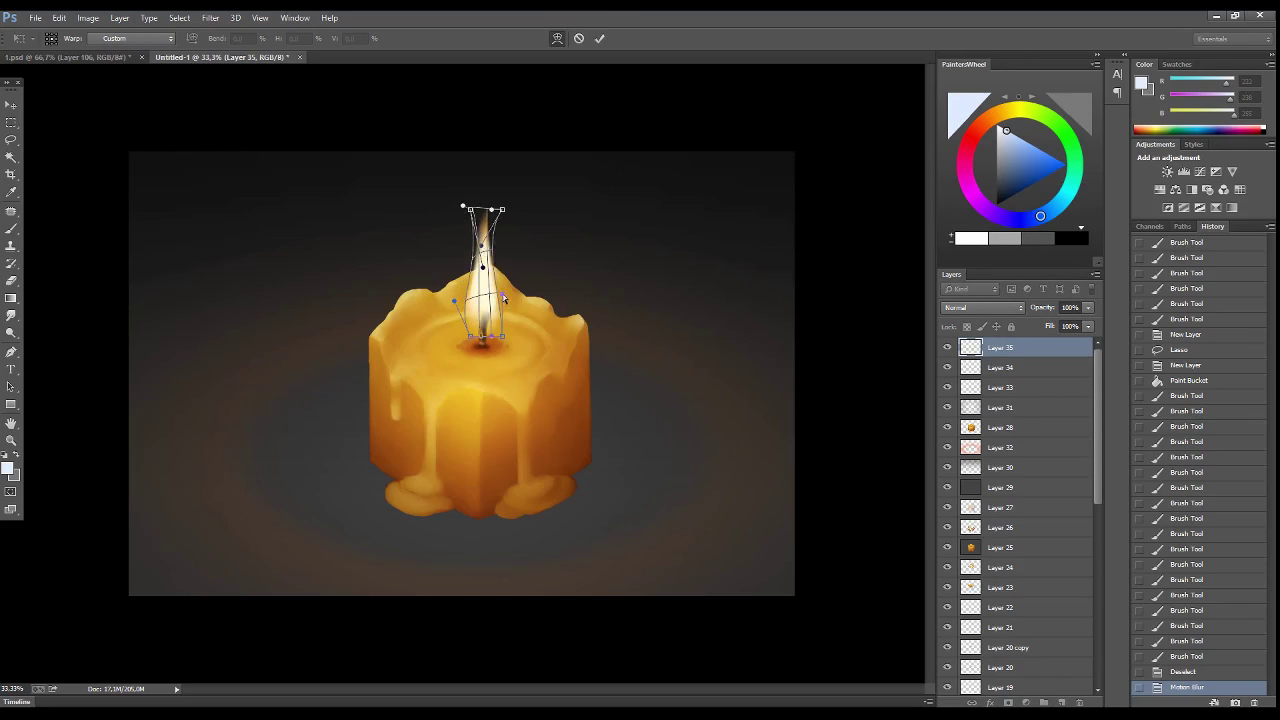
drag(504, 298, 542, 321)
key(v)
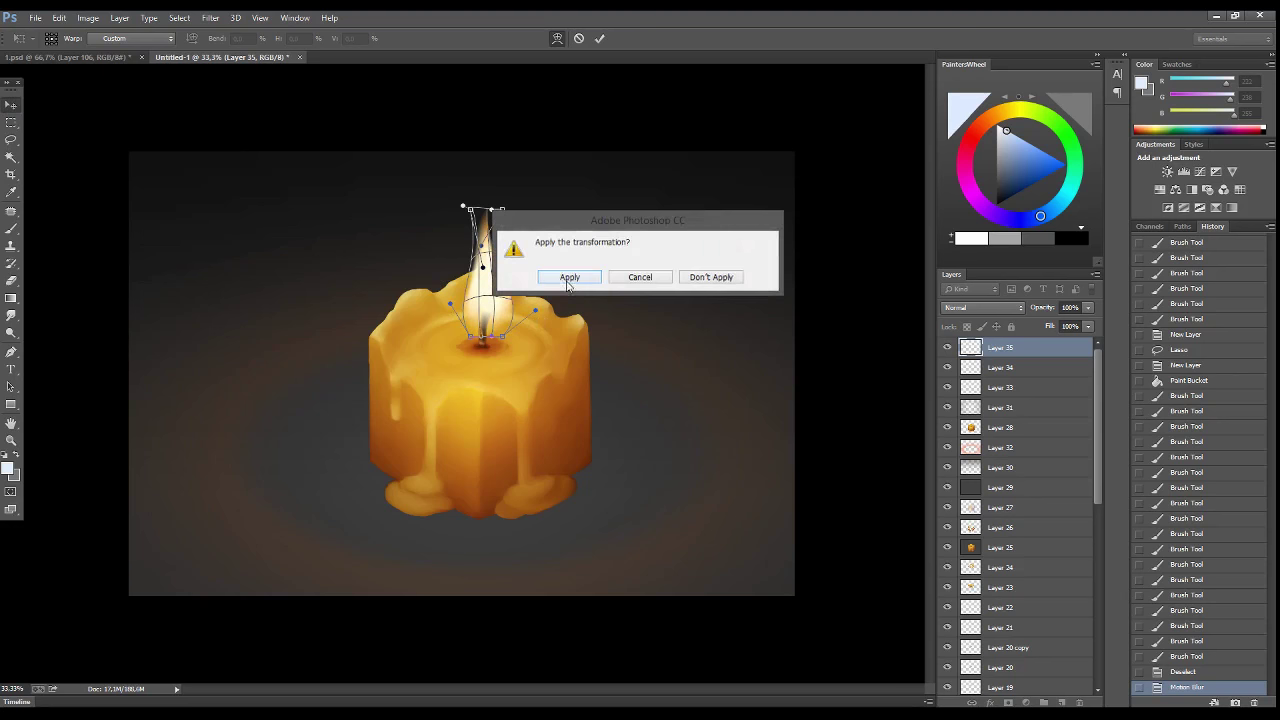
click(569, 277)
key(v)
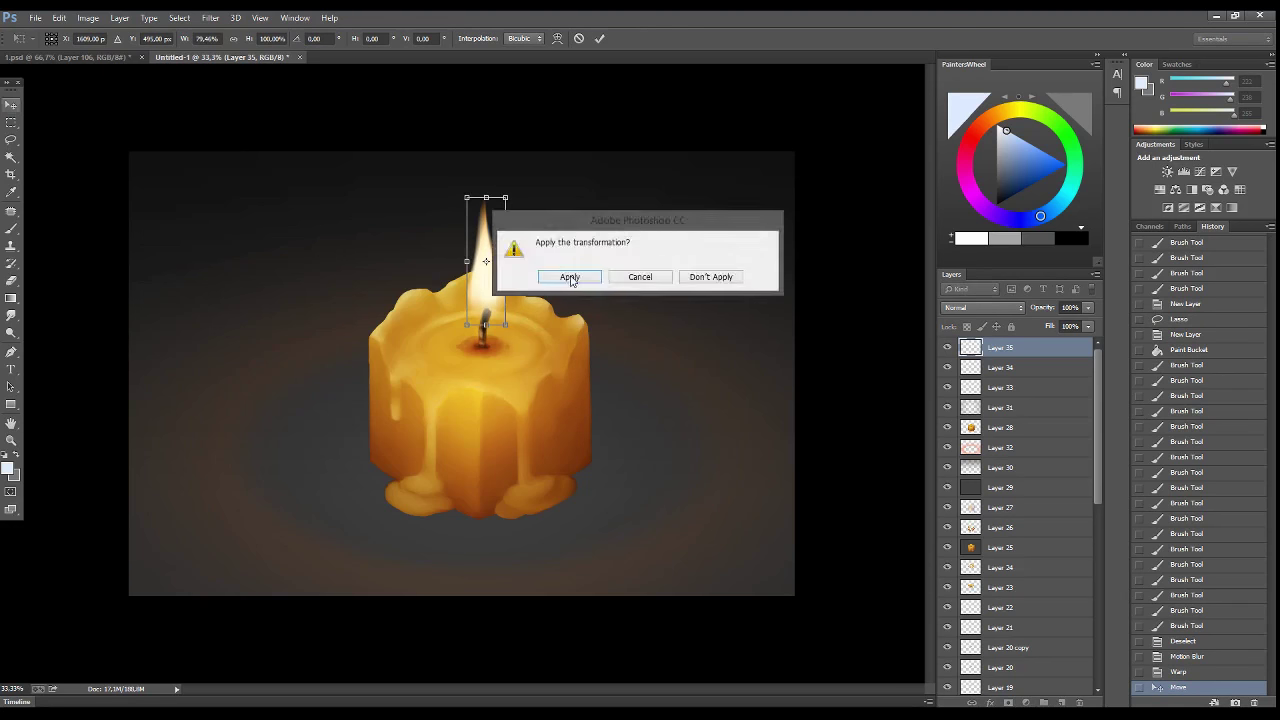
click(572, 277)
- Draw a red radial glow on a new layer beneath the flame
click(1040, 372)
key(ctrl+shift+alt+n)
key(g)
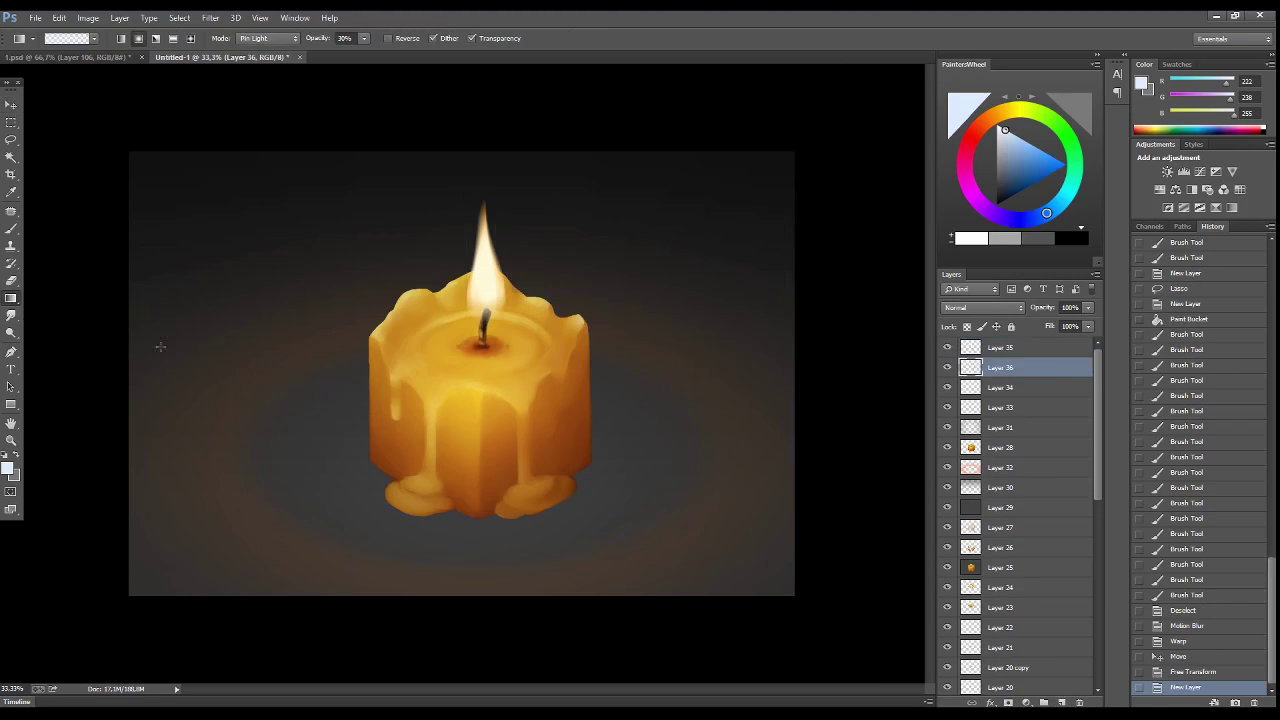
click(1052, 190)
drag(485, 278, 508, 256)
- Warp the red glow narrower so it hugs the flame
key(ctrl+t)
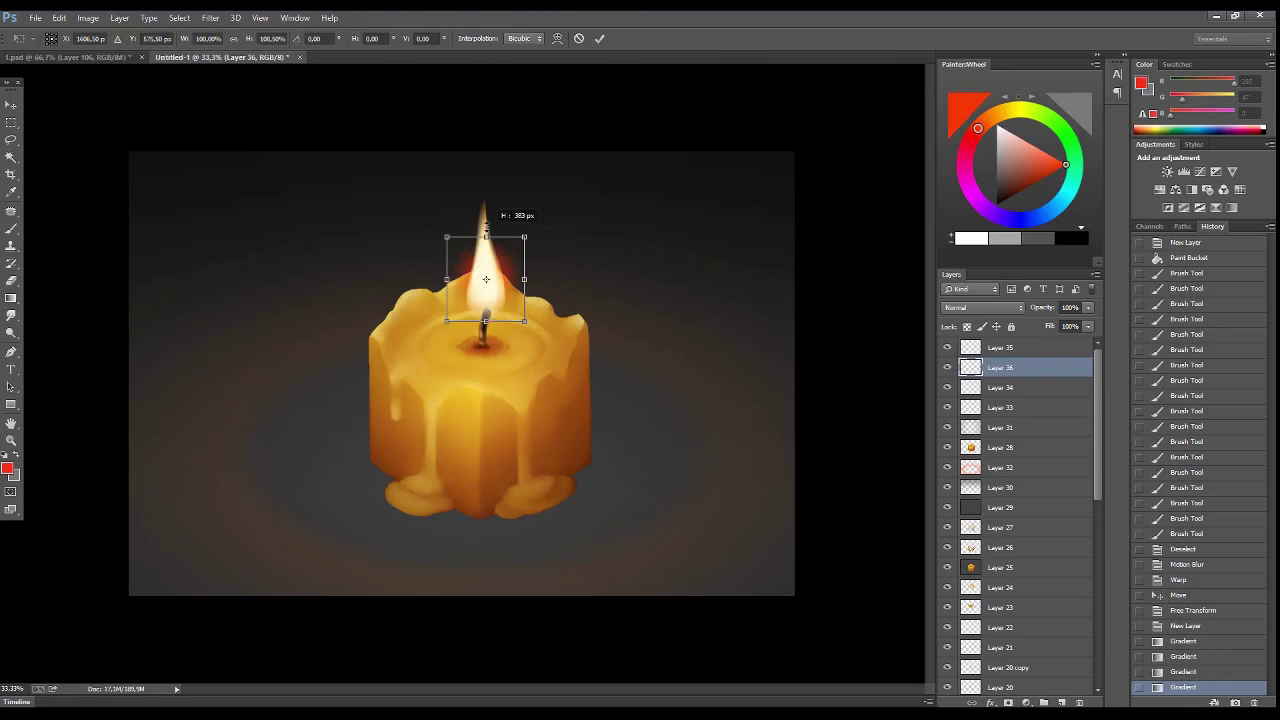
click(59, 18)
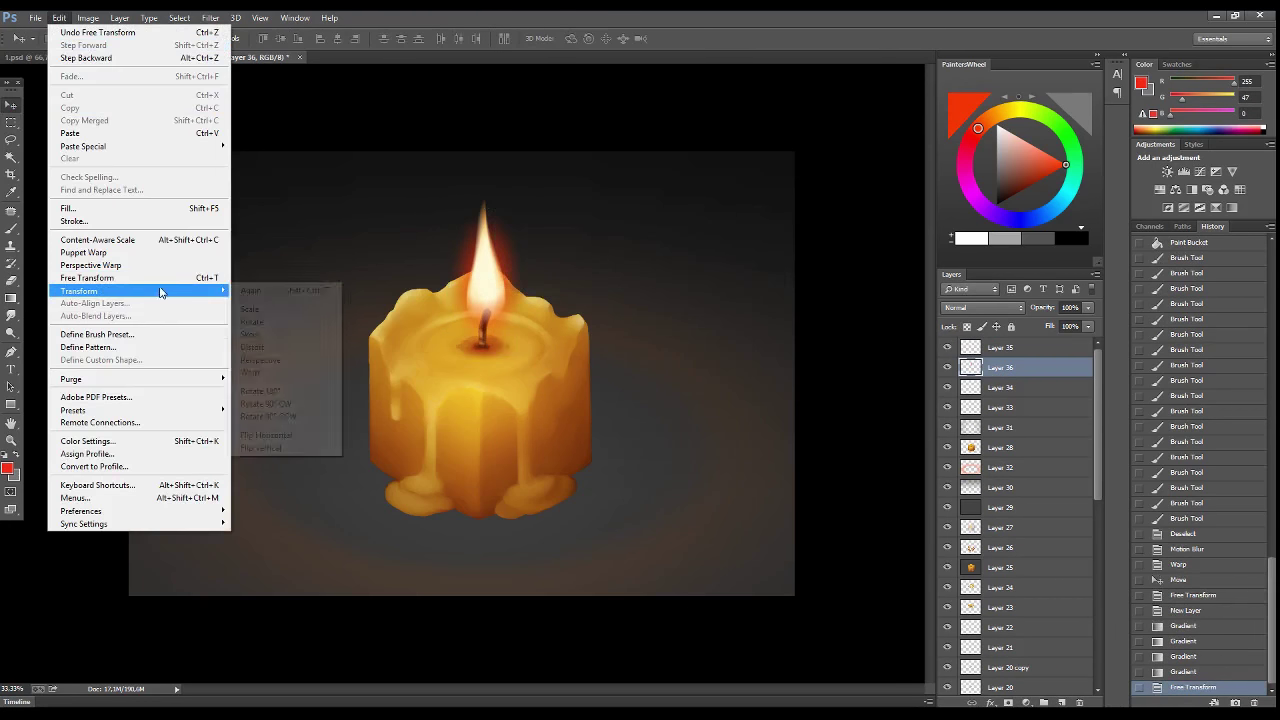
click(260, 357)
drag(521, 258, 462, 257)
- Commit the halo warp and nudge the flame and halo slightly down together
click(12, 106)
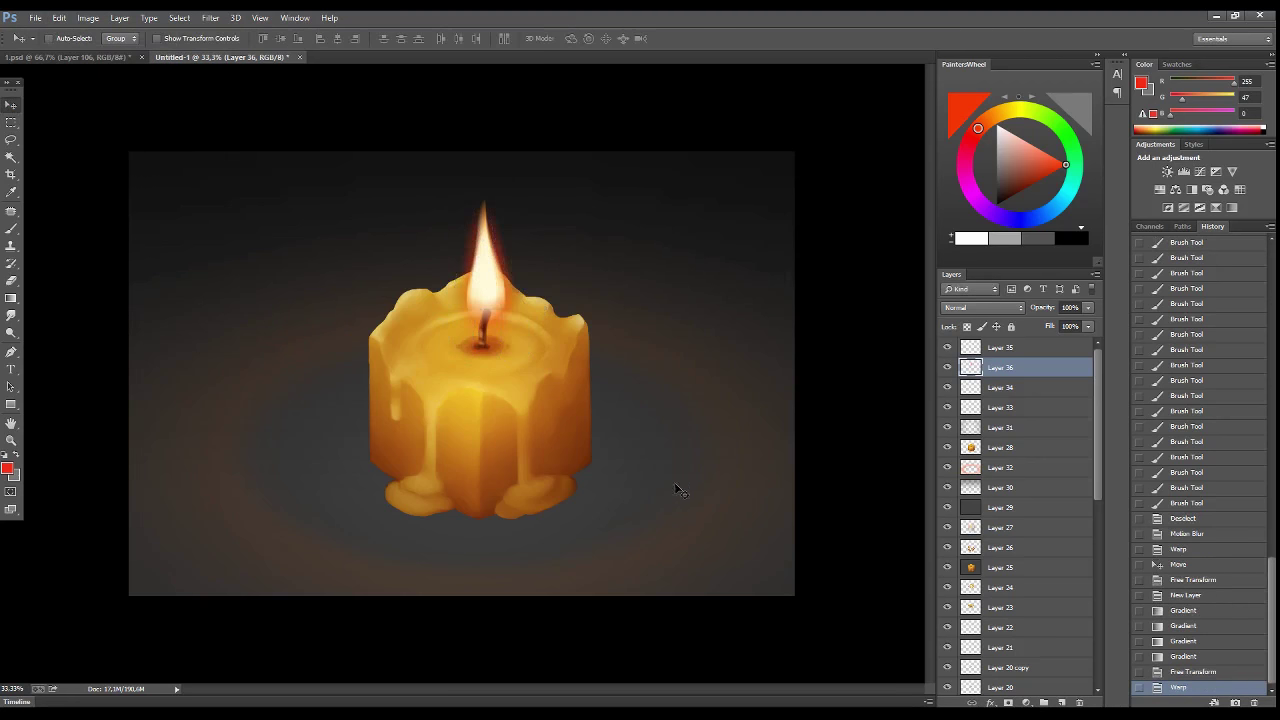
shift+click(1000, 347)
drag(590, 262, 592, 272)
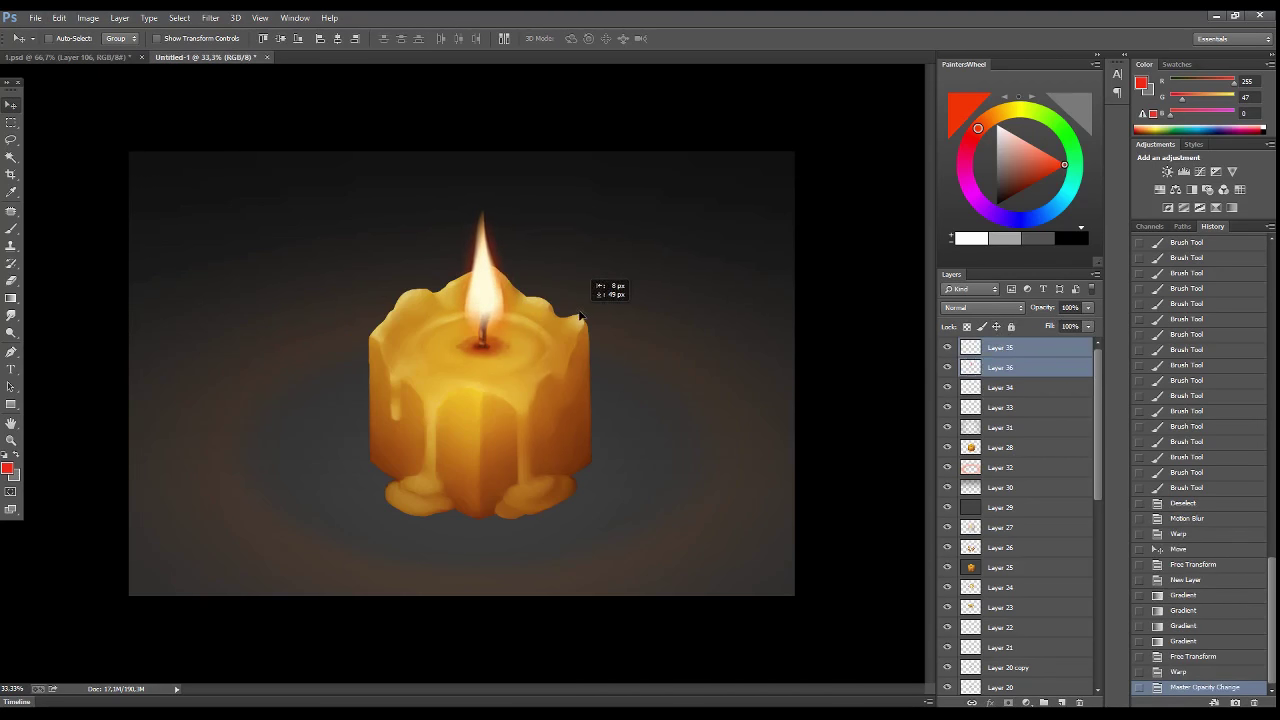
- Paint light cream onto the candle top on a new layer
click(1062, 702)
key(b)
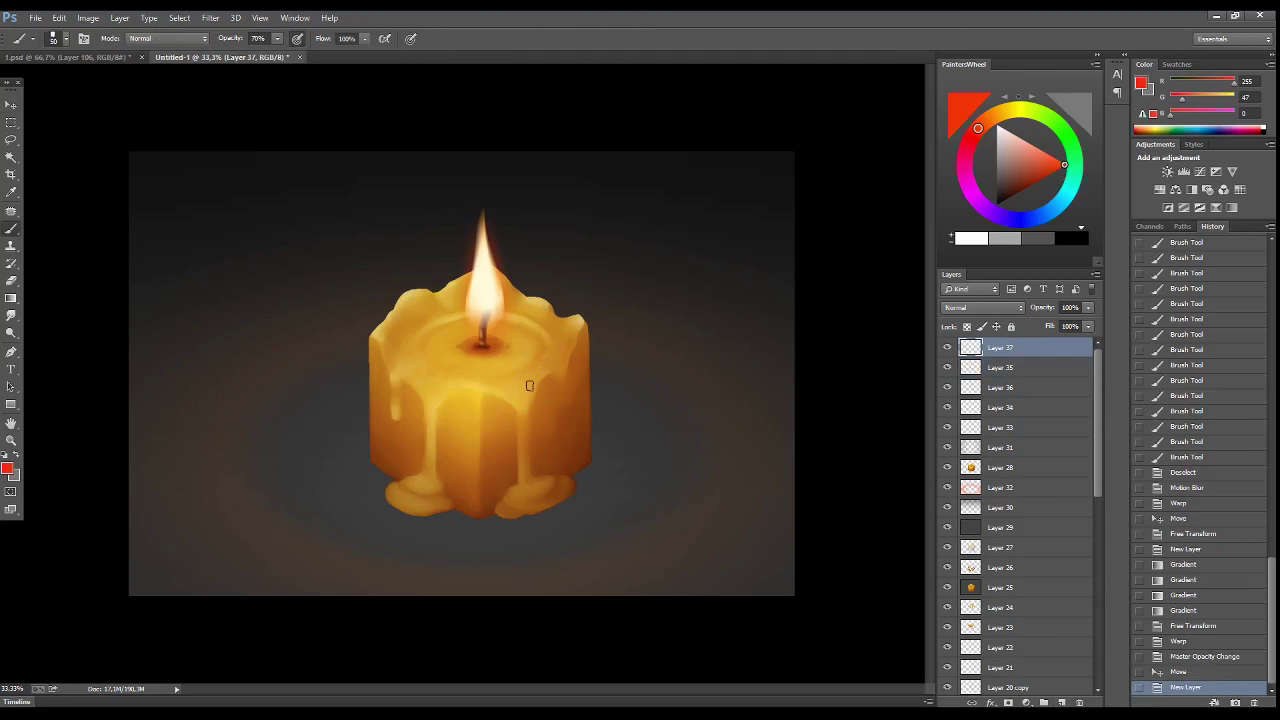
alt+click(490, 286)
mouse_move(483, 289)
mouse_down()
mouse_move(483, 274)
mouse_move(480, 420)
mouse_up()
key(r)
key(b)
- On another new layer, paint highlights on the body and rim, smudging them soft
click(1062, 702)
drag(543, 370, 540, 378)
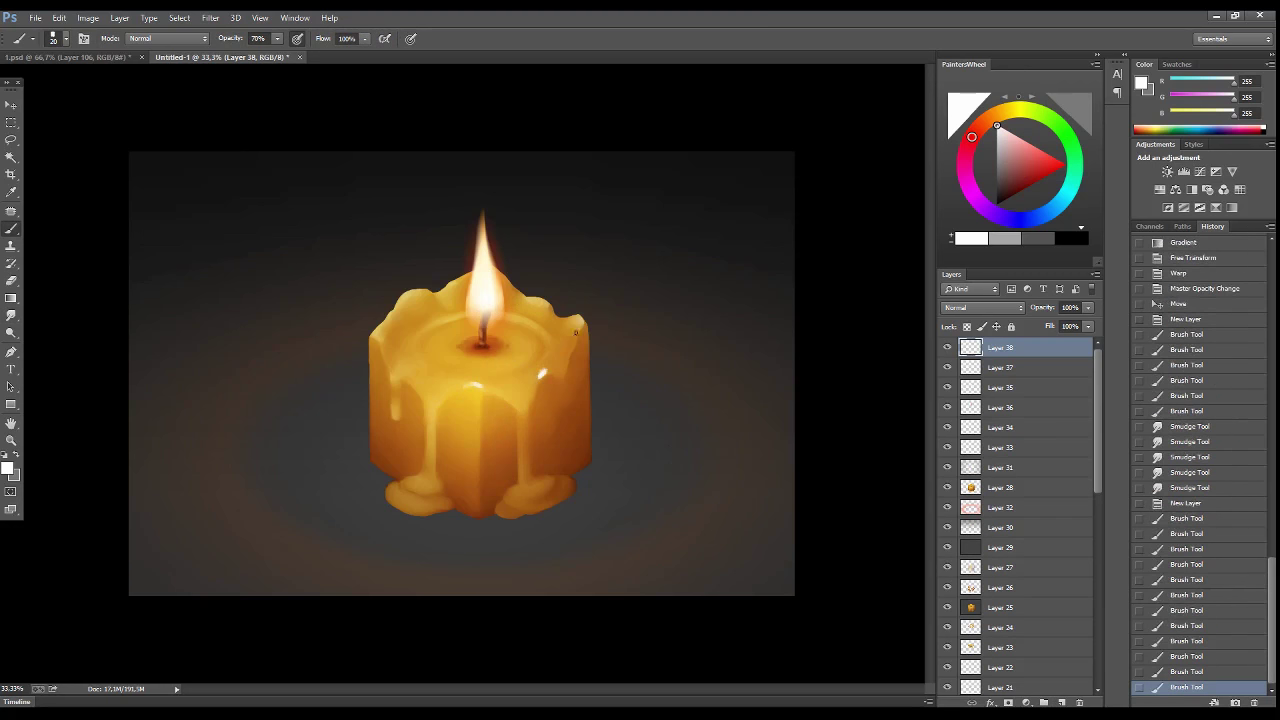
drag(575, 320, 421, 293)
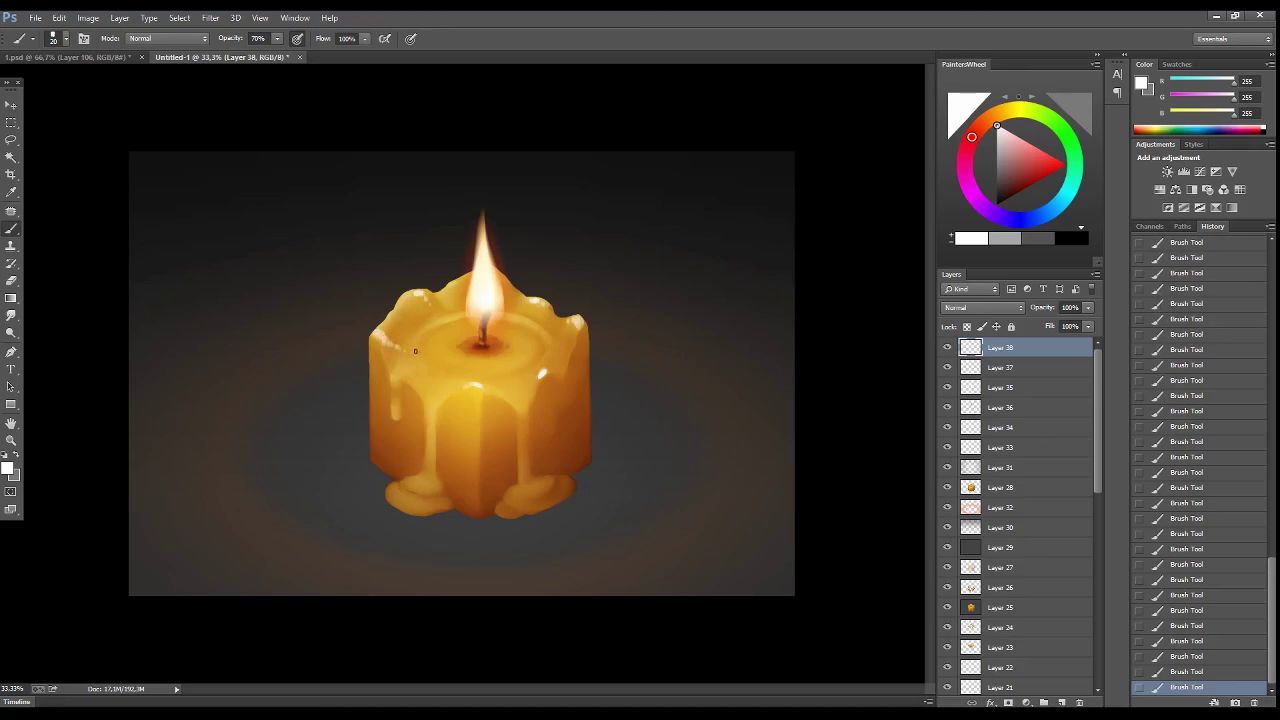
key(r)
drag(430, 358, 409, 346)
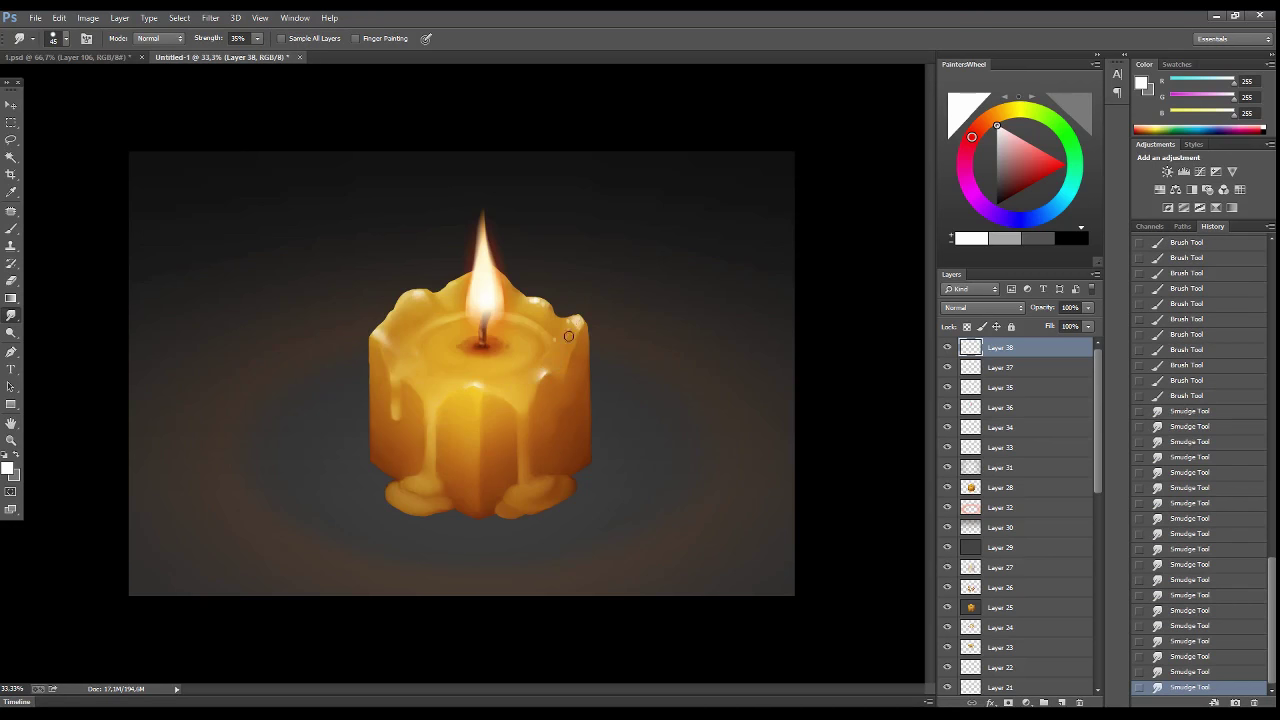
key(b)
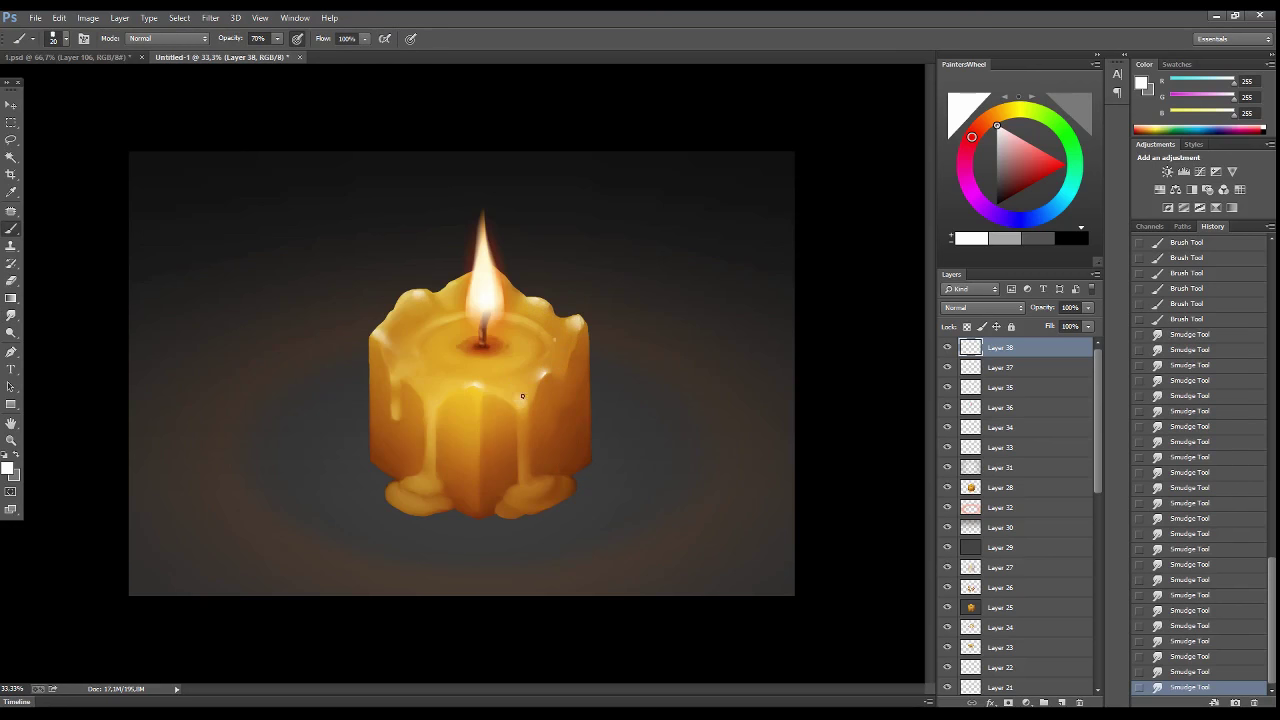
key(r)
mouse_move(521, 388)
mouse_down()
mouse_move(511, 380)
mouse_move(570, 342)
mouse_move(500, 394)
mouse_up()
- Touch up the highlights near the candle's upper left
key(b)
key(r)
key(b)
key(r)
key(b)
drag(398, 374, 409, 365)
key(r)
key(b)
- Paint and blend touch-up strokes on the candle's lower drips
drag(395, 409, 400, 418)
drag(408, 476, 416, 484)
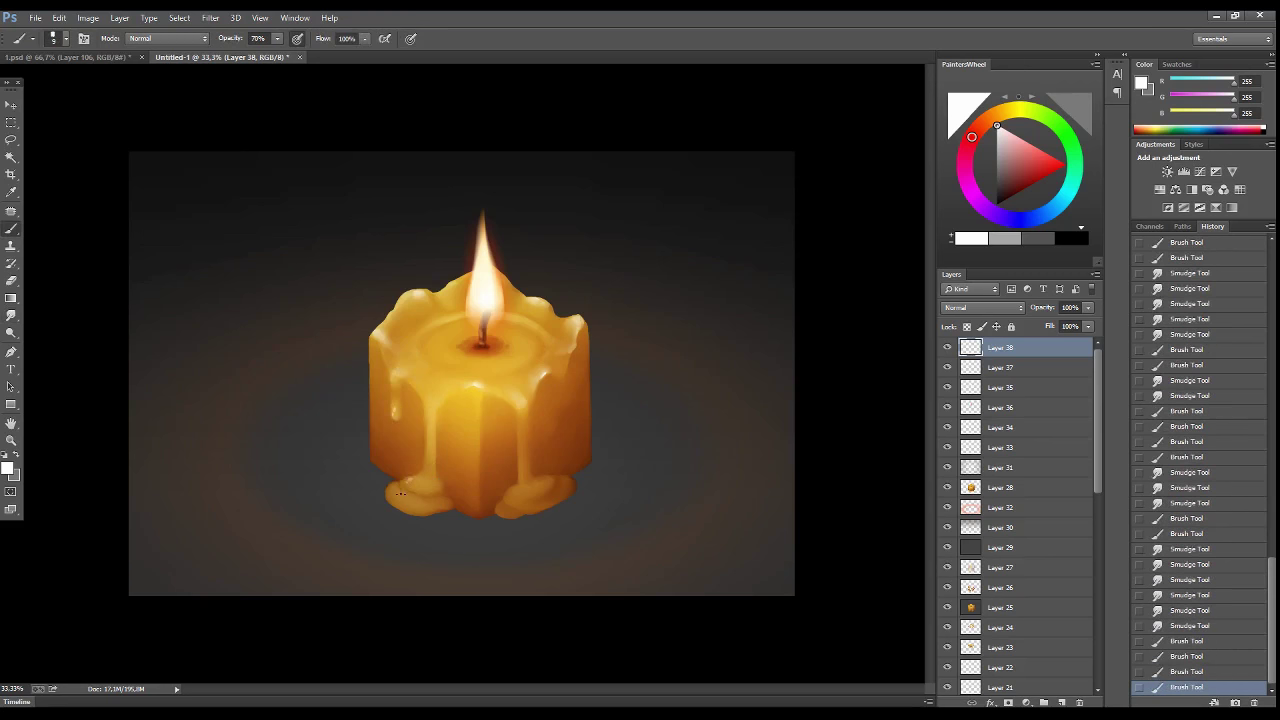
drag(498, 484, 506, 490)
drag(410, 500, 423, 512)
key(r)
key(b)
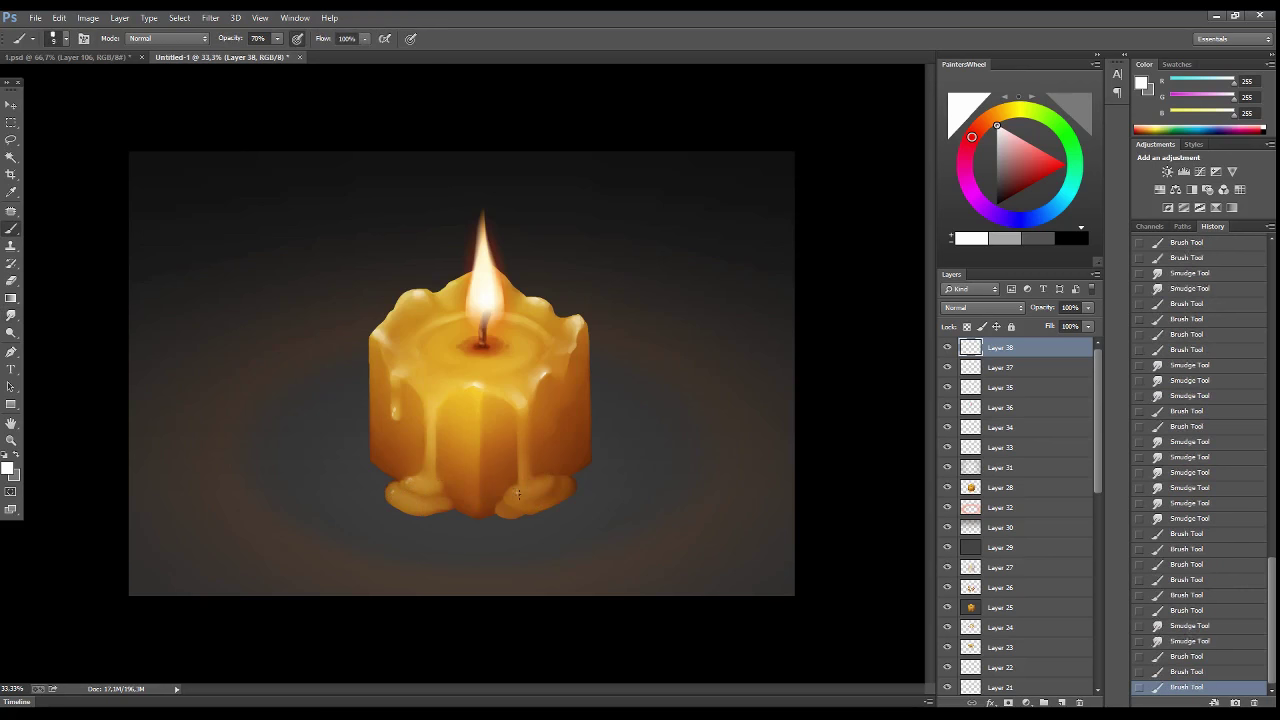
drag(500, 494, 520, 490)
key(r)
key(b)
- Shade the right side and lower drips with brown strokes, smudged smooth
alt+click(513, 497)
drag(540, 478, 548, 470)
key(r)
drag(560, 462, 576, 444)
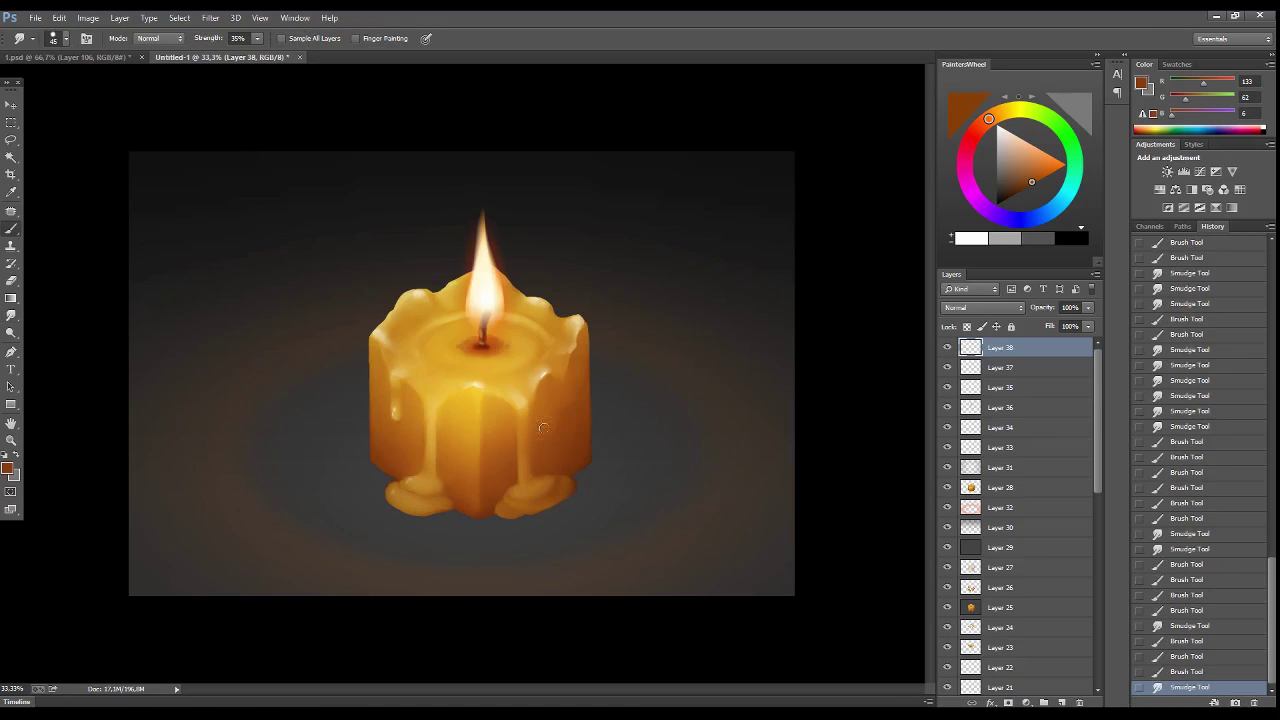
key(b)
drag(435, 470, 460, 502)
key(r)
key(b)
key(r)
key(b)
- Paint off-white highlights across the candle's upper front and upper-right body
alt+click(434, 396)
drag(434, 396, 442, 392)
drag(445, 391, 500, 382)
key(r)
key(b)
drag(502, 382, 534, 384)
mouse_move(536, 384)
mouse_down()
mouse_move(551, 384)
mouse_move(540, 370)
mouse_up()
drag(530, 360, 468, 318)
drag(458, 312, 436, 301)
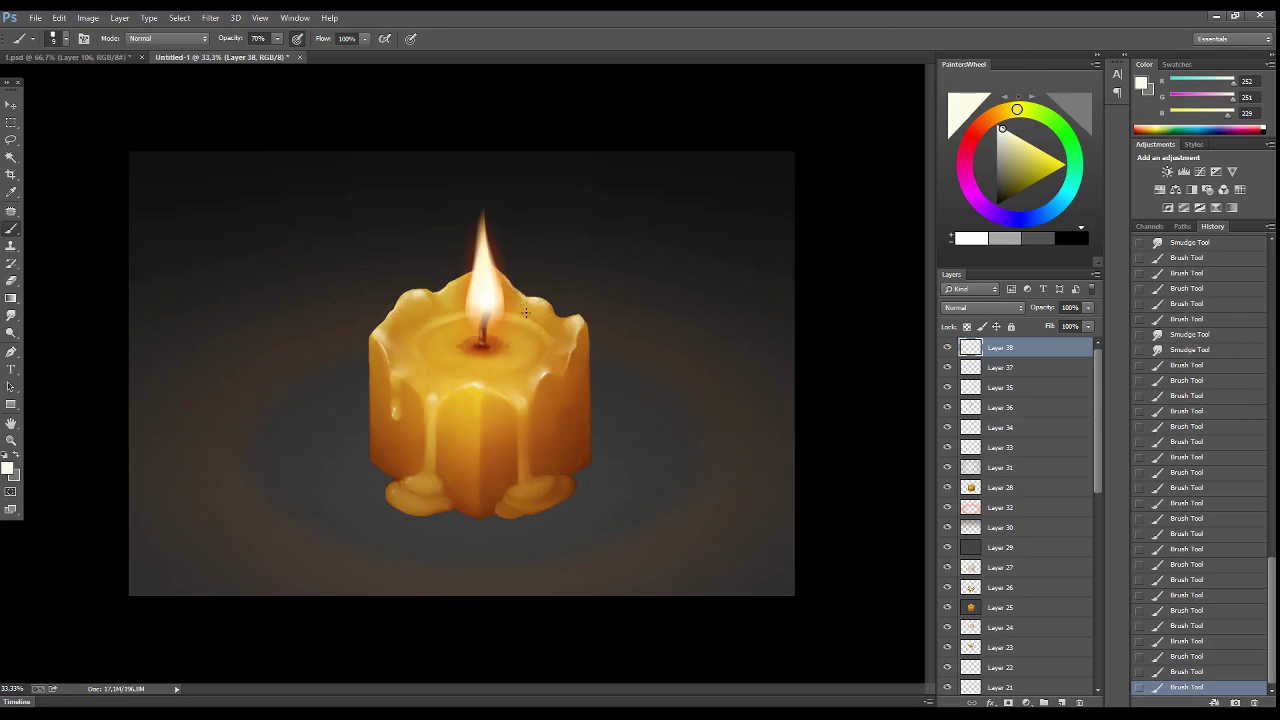
- Smudge the highlight strokes smooth along the upper rim
key(r)
drag(520, 308, 505, 302)
drag(500, 300, 455, 295)
drag(450, 294, 435, 295)
drag(430, 296, 421, 297)
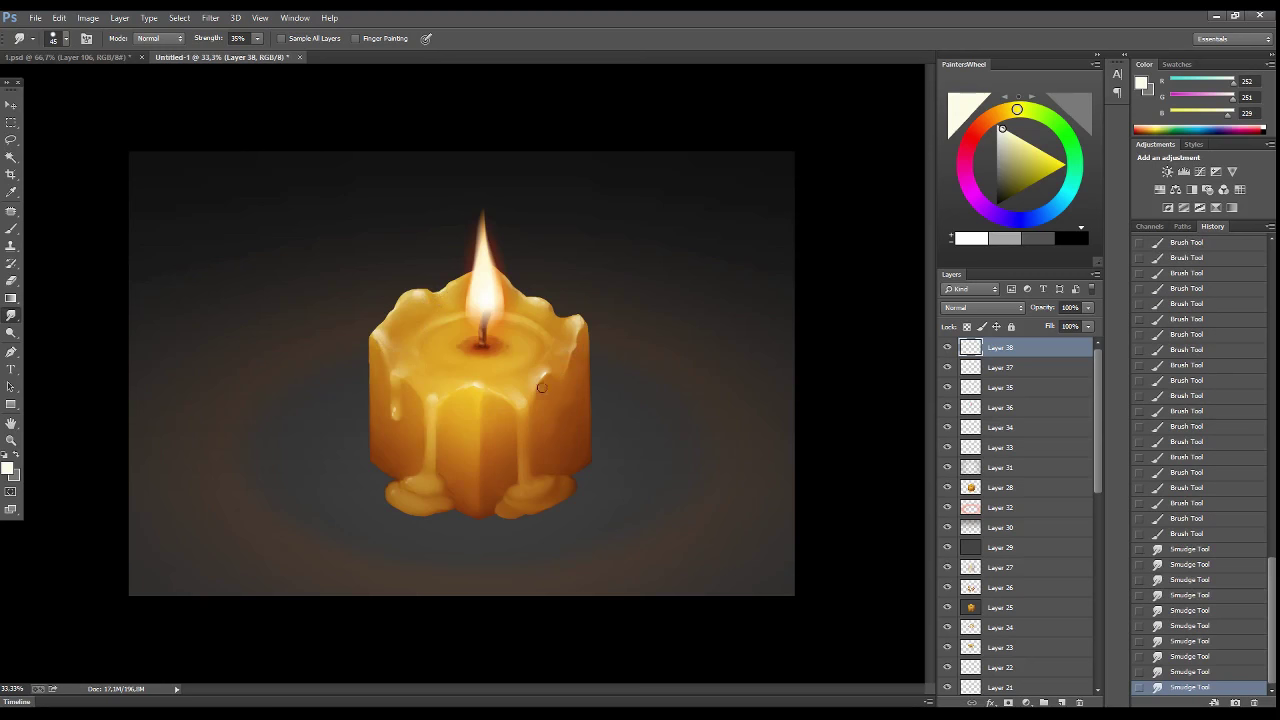
key(b)
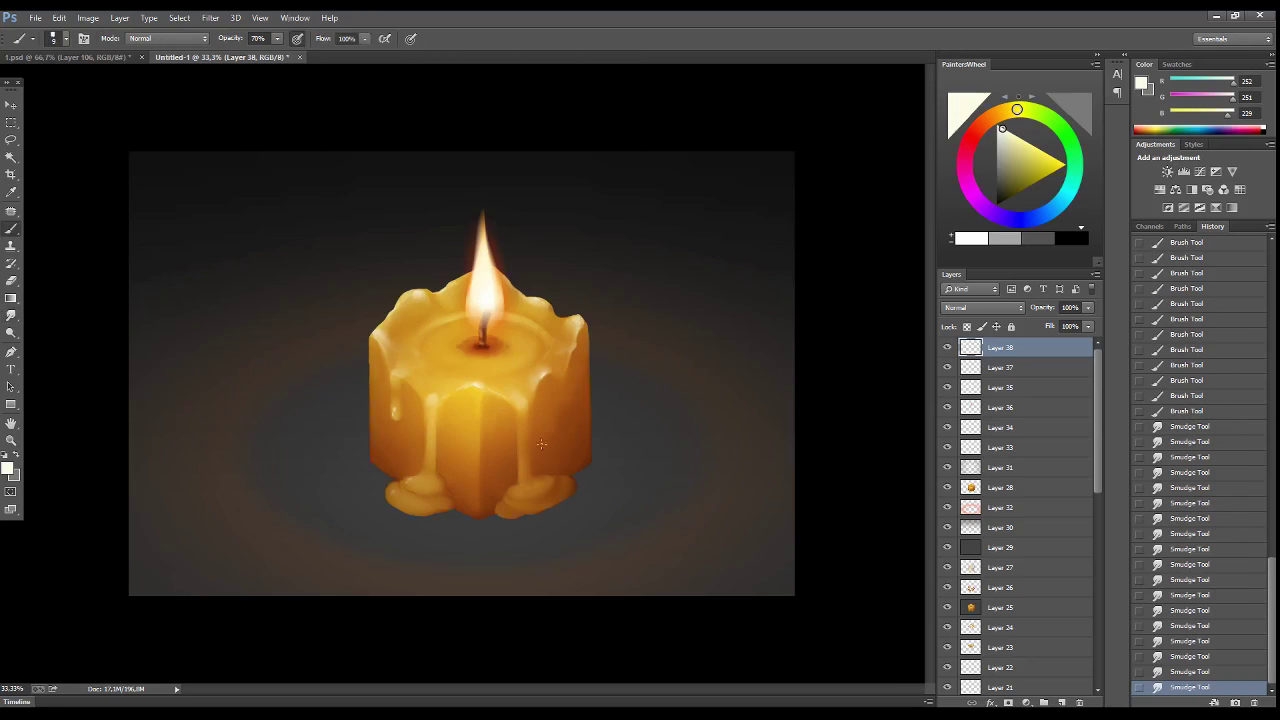
click(1046, 162)
- Set the new layer to Overlay and paint white highlights down the wax drip and bottom puddle
click(1062, 702)
click(982, 307)
click(982, 467)
key(x)
key(bracketright)
click(455, 413)
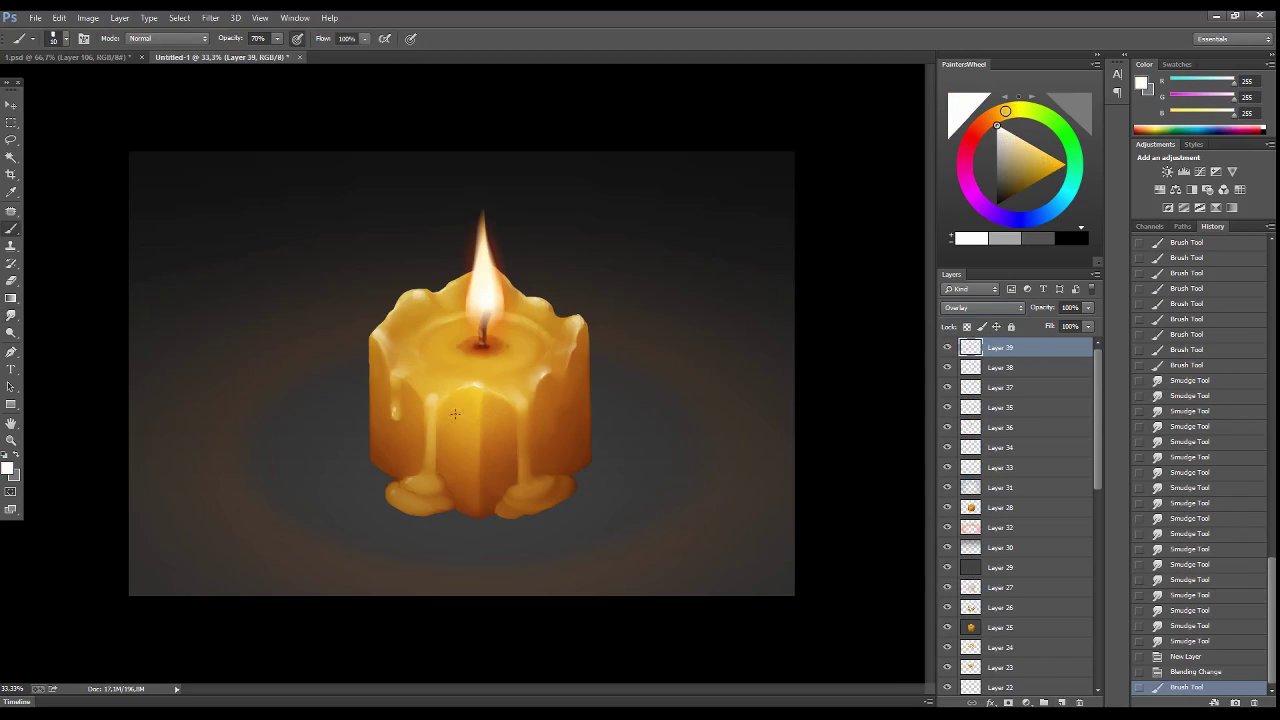
drag(429, 406, 430, 446)
mouse_move(430, 476)
mouse_down()
mouse_move(413, 481)
mouse_move(434, 470)
mouse_up()
- Smudge and blend the highlights into the wax at the candle's bottom
key(r)
drag(434, 470, 440, 478)
key(b)
mouse_move(440, 478)
mouse_down()
mouse_move(420, 500)
mouse_move(468, 486)
mouse_up()
key(r)
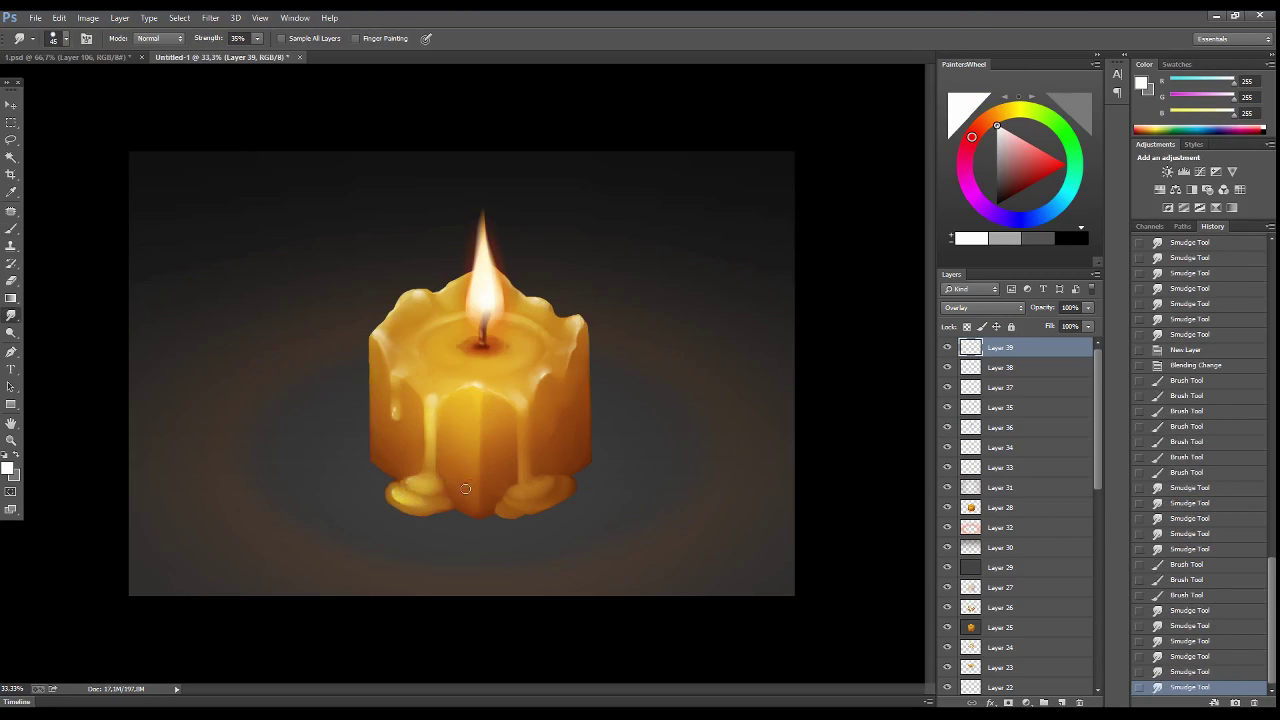
key(b)
key(r)
mouse_move(431, 399)
mouse_down()
mouse_move(435, 410)
mouse_move(503, 377)
mouse_up()
- Retouch and smooth the wax edges along the candle's top rim
key(b)
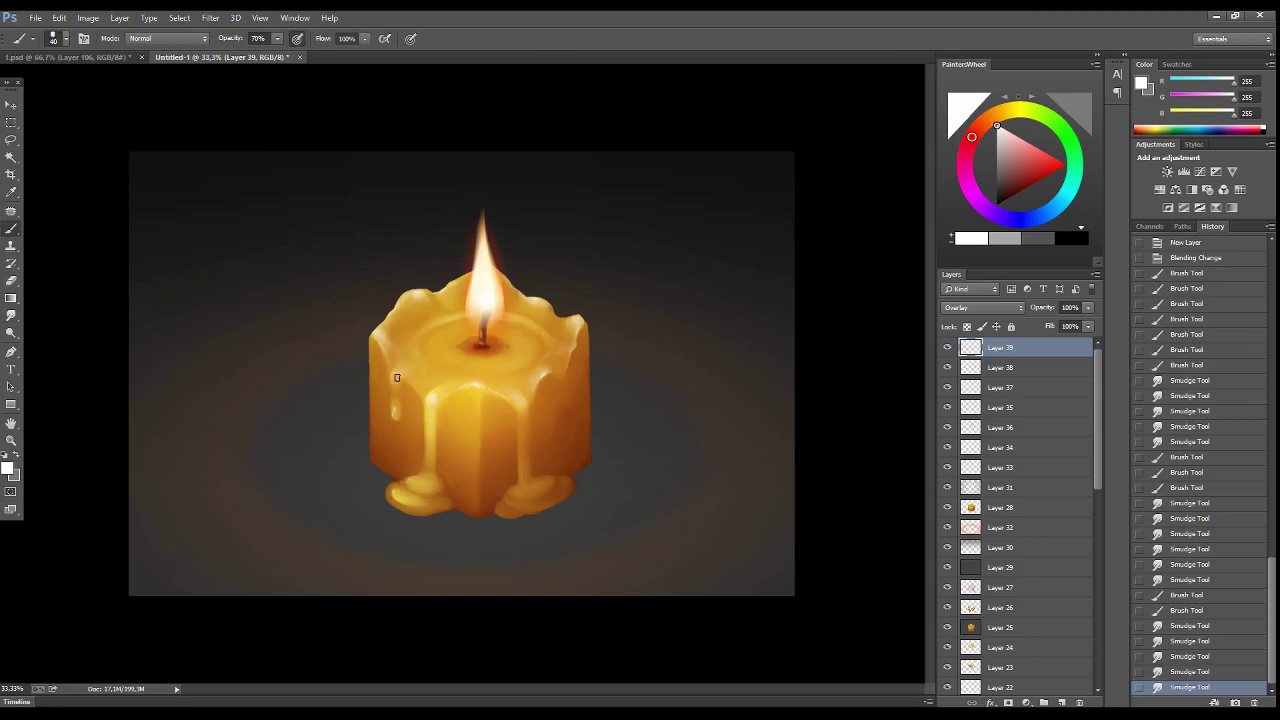
mouse_move(400, 400)
mouse_down()
mouse_move(394, 414)
mouse_move(398, 404)
mouse_up()
key(r)
drag(449, 366, 450, 376)
drag(462, 434, 440, 430)
key(b)
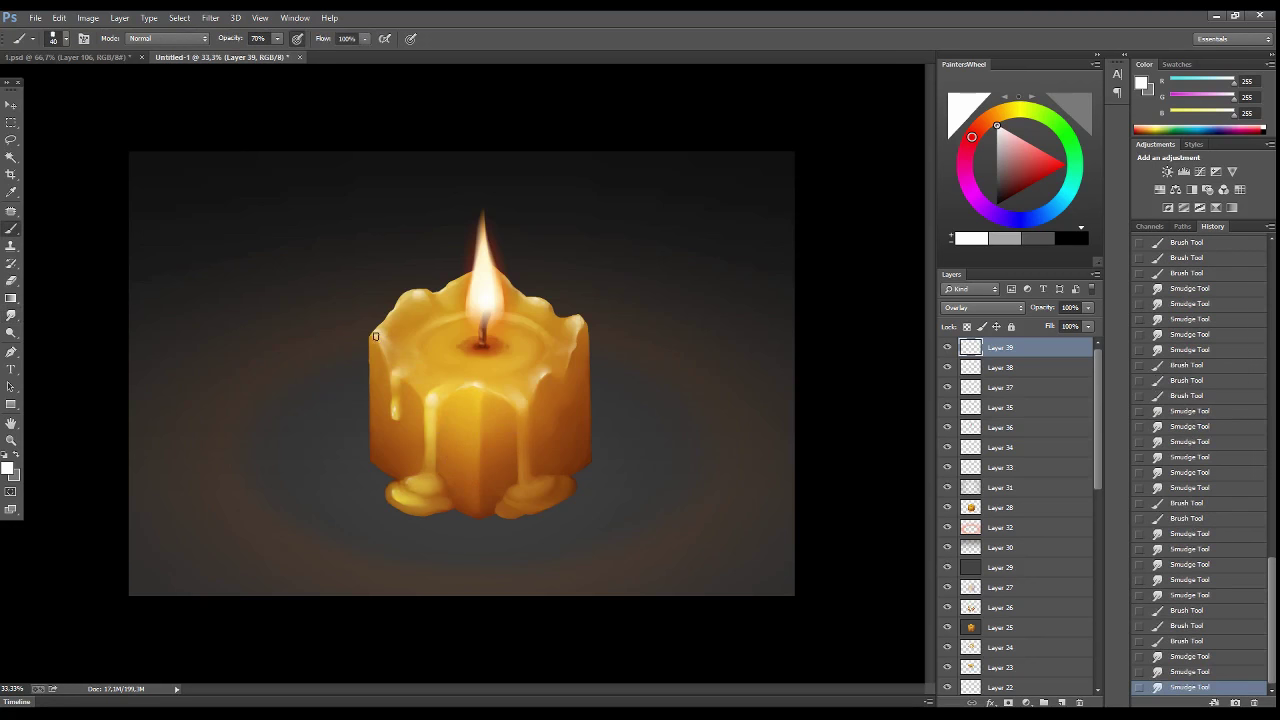
mouse_move(374, 336)
mouse_down()
mouse_move(378, 380)
mouse_move(468, 414)
mouse_move(460, 385)
mouse_move(490, 380)
mouse_move(443, 363)
mouse_move(519, 386)
mouse_move(562, 335)
mouse_move(514, 374)
mouse_move(537, 331)
mouse_move(491, 374)
mouse_move(520, 362)
mouse_up()
- Alternate brush and smudge passes to retouch the wax near the top
key(r)
key(b)
key(r)
key(b)
key(r)
key(b)
key(r)
key(b)
key(r)
key(b)
key(r)
key(b)
key(r)
mouse_move(520, 362)
mouse_down()
mouse_move(533, 350)
mouse_move(465, 352)
mouse_move(474, 358)
mouse_move(455, 345)
mouse_move(490, 355)
mouse_up()
- Smudge the wax around the wick and paint a dark orange glow beside it
key(b)
key(r)
key(b)
key(r)
drag(490, 355, 487, 338)
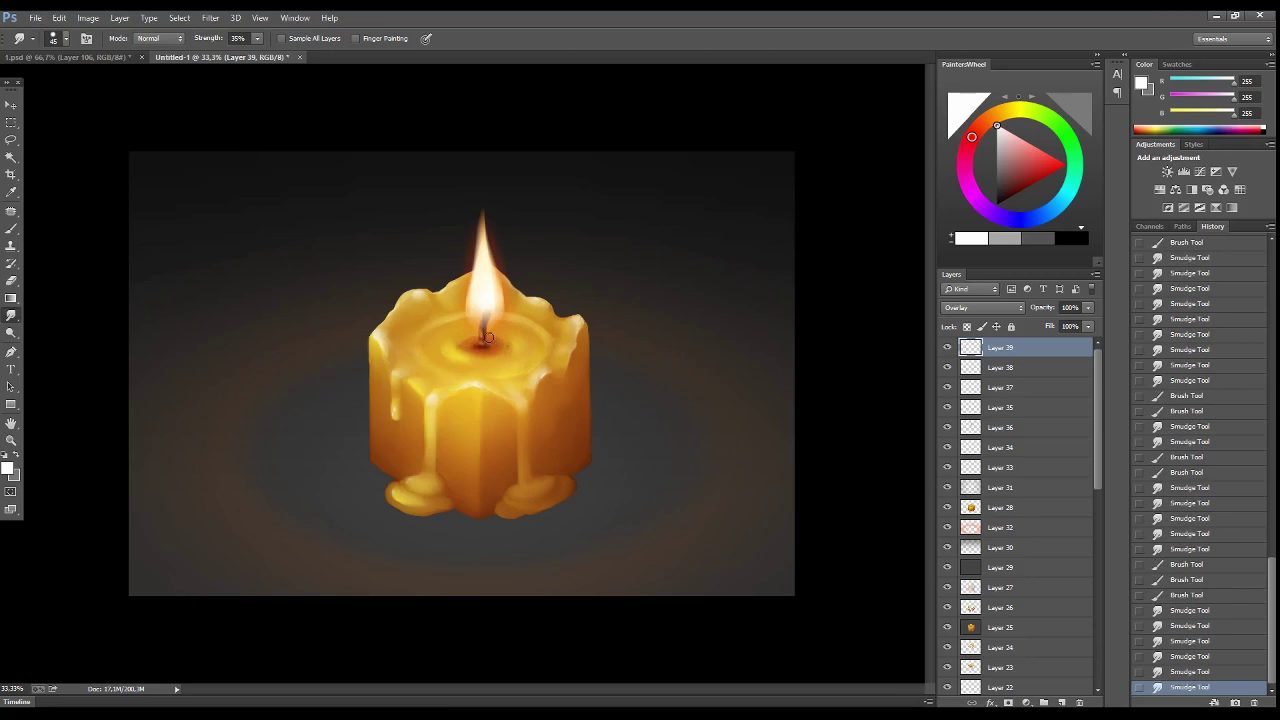
key(b)
alt+click(484, 345)
drag(530, 390, 548, 430)
drag(535, 395, 541, 451)
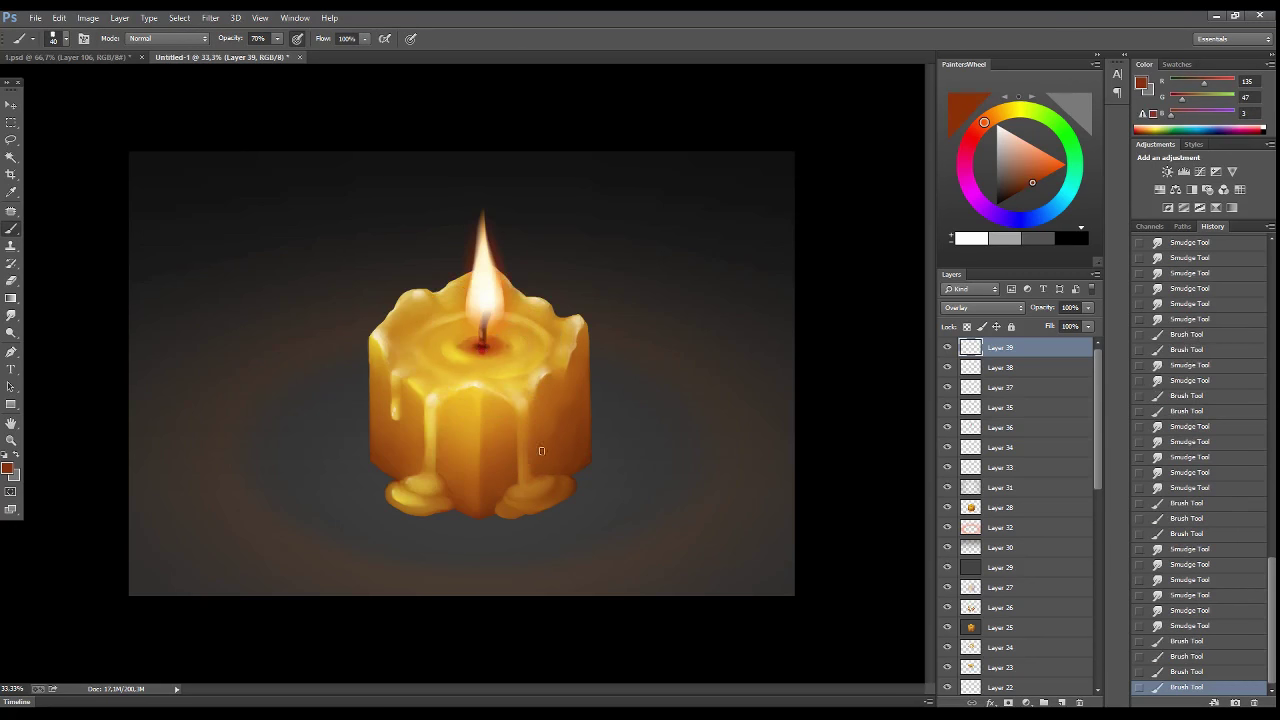
- On a new layer, darken the wax beside the wick in brown and smudge the left rim smooth
key(ctrl+shift+alt+n)
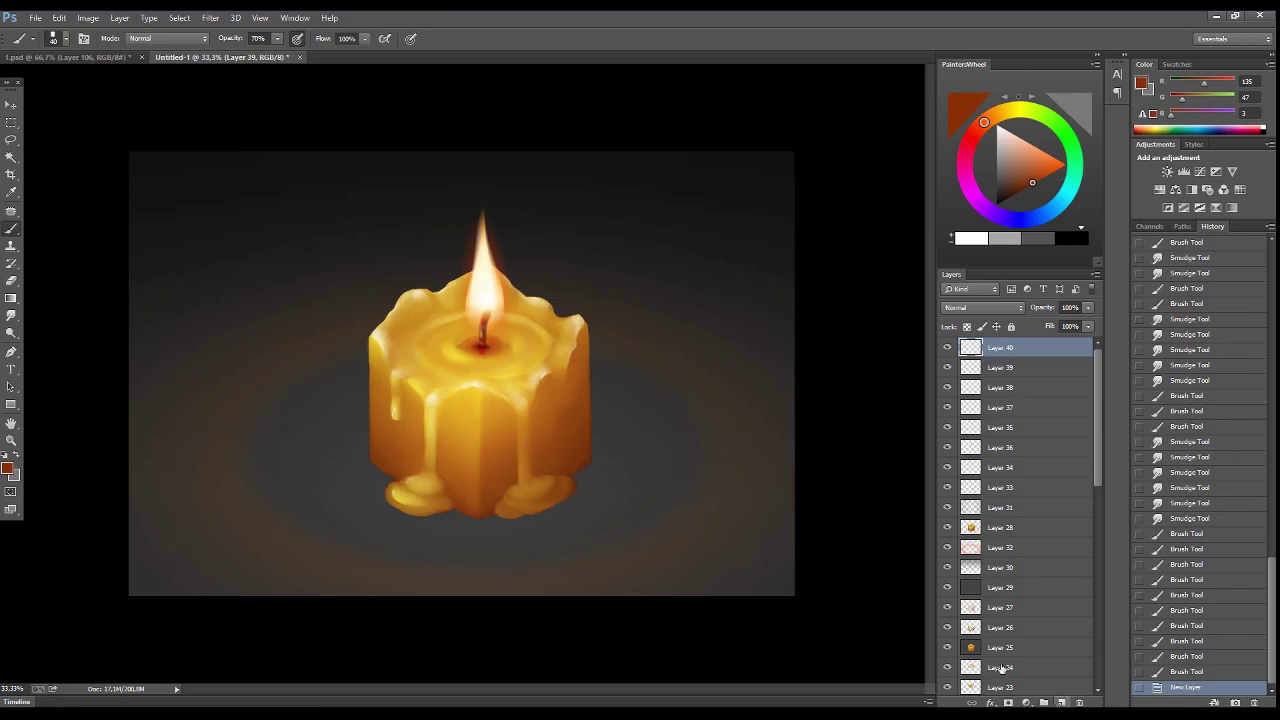
alt+click(486, 344)
mouse_move(485, 350)
mouse_down()
mouse_move(484, 335)
mouse_move(498, 356)
mouse_move(505, 345)
mouse_move(486, 348)
mouse_up()
alt+click(512, 360)
key(r)
mouse_move(486, 348)
mouse_down()
mouse_move(467, 349)
mouse_move(508, 352)
mouse_up()
drag(508, 352, 514, 349)
drag(514, 349, 519, 346)
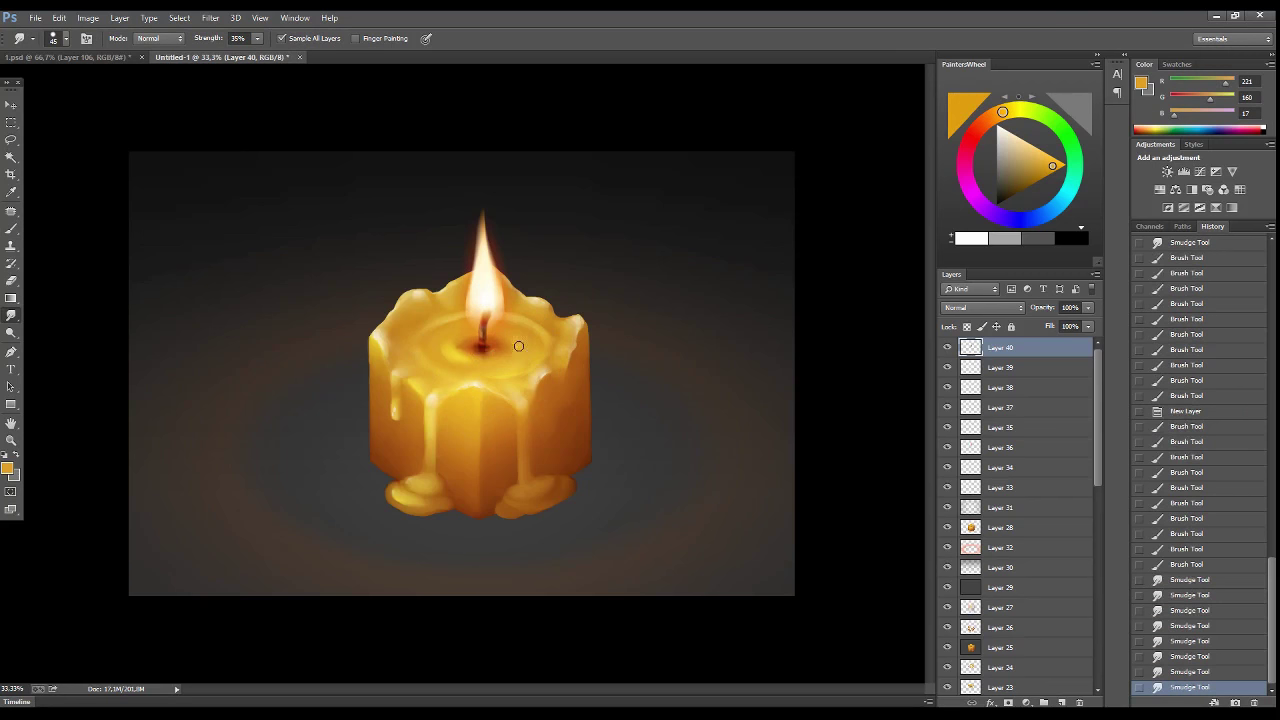
key(b)
alt+click(404, 370)
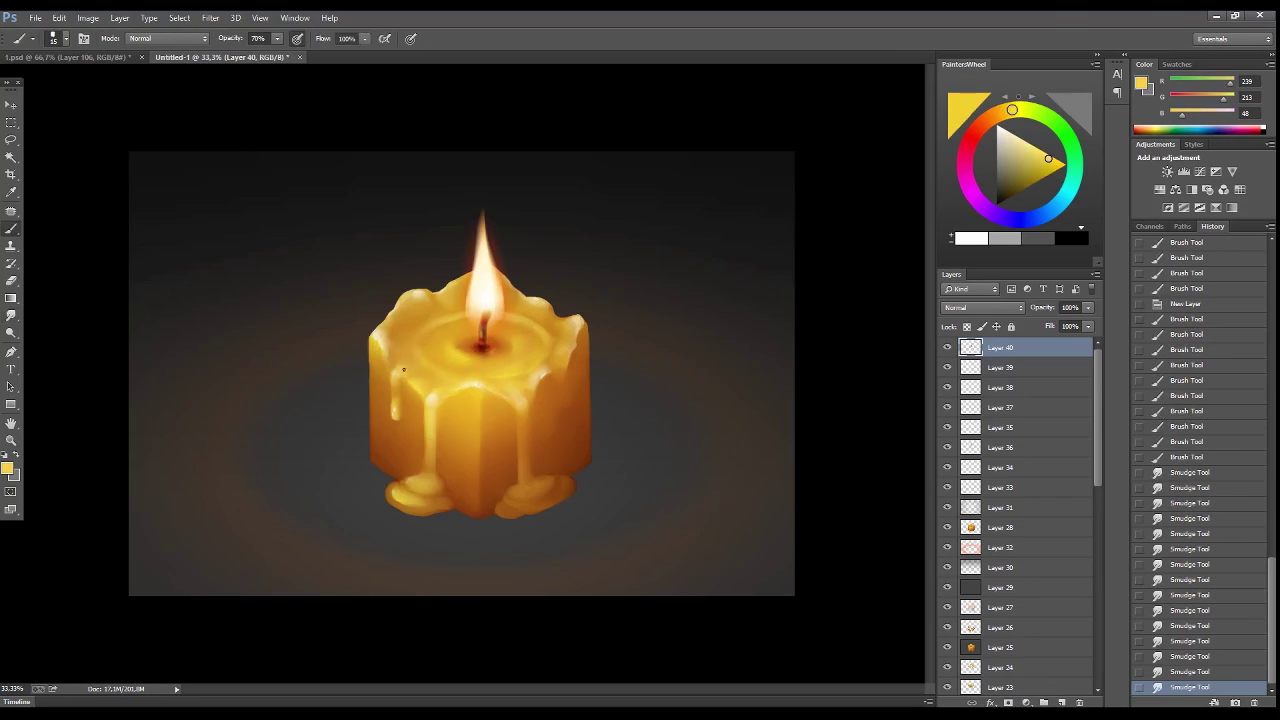
key(r)
mouse_move(392, 358)
mouse_down()
mouse_move(424, 392)
mouse_move(442, 362)
mouse_up()
- On another new layer, paint a dark orange-brown highlight down the drip
key(b)
key(ctrl+alt+shift+n)
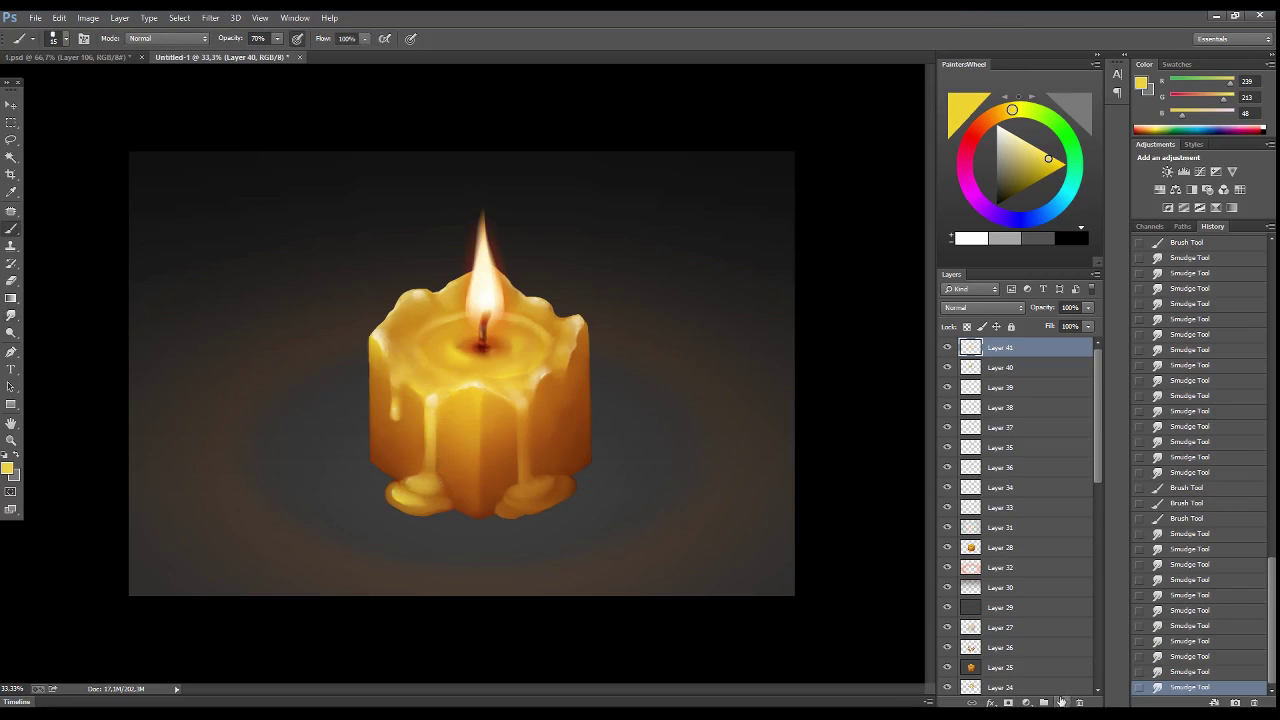
alt+click(392, 420)
drag(400, 422, 398, 414)
drag(399, 418, 397, 408)
drag(398, 412, 399, 402)
drag(400, 406, 401, 398)
drag(402, 402, 437, 427)
drag(438, 427, 439, 441)
drag(439, 441, 440, 455)
- Smudge the drip with a yellow-orange tone and load the candle's outline as a selection
drag(516, 435, 535, 405)
drag(545, 395, 562, 376)
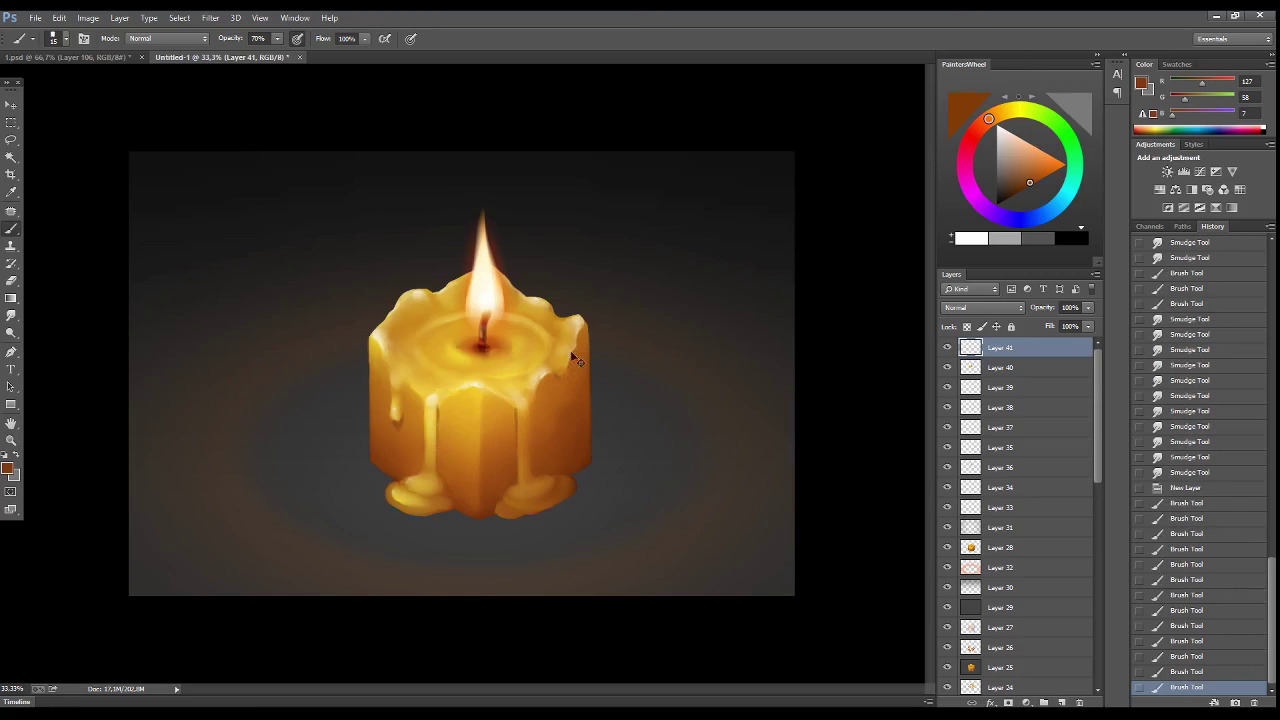
key(ctrl+z)
alt+click(563, 372)
key(r)
mouse_move(438, 430)
mouse_down()
mouse_move(441, 454)
mouse_move(398, 412)
mouse_up()
drag(430, 420, 437, 432)
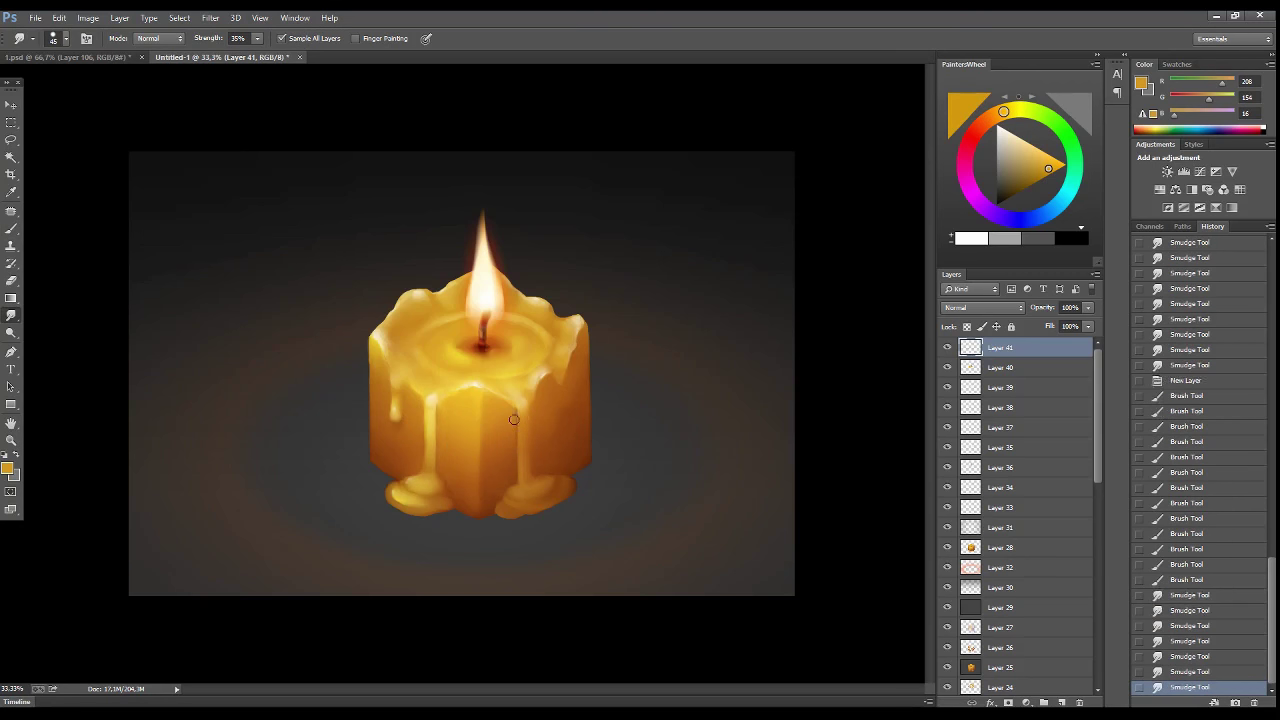
key(b)
ctrl+click(980, 562)
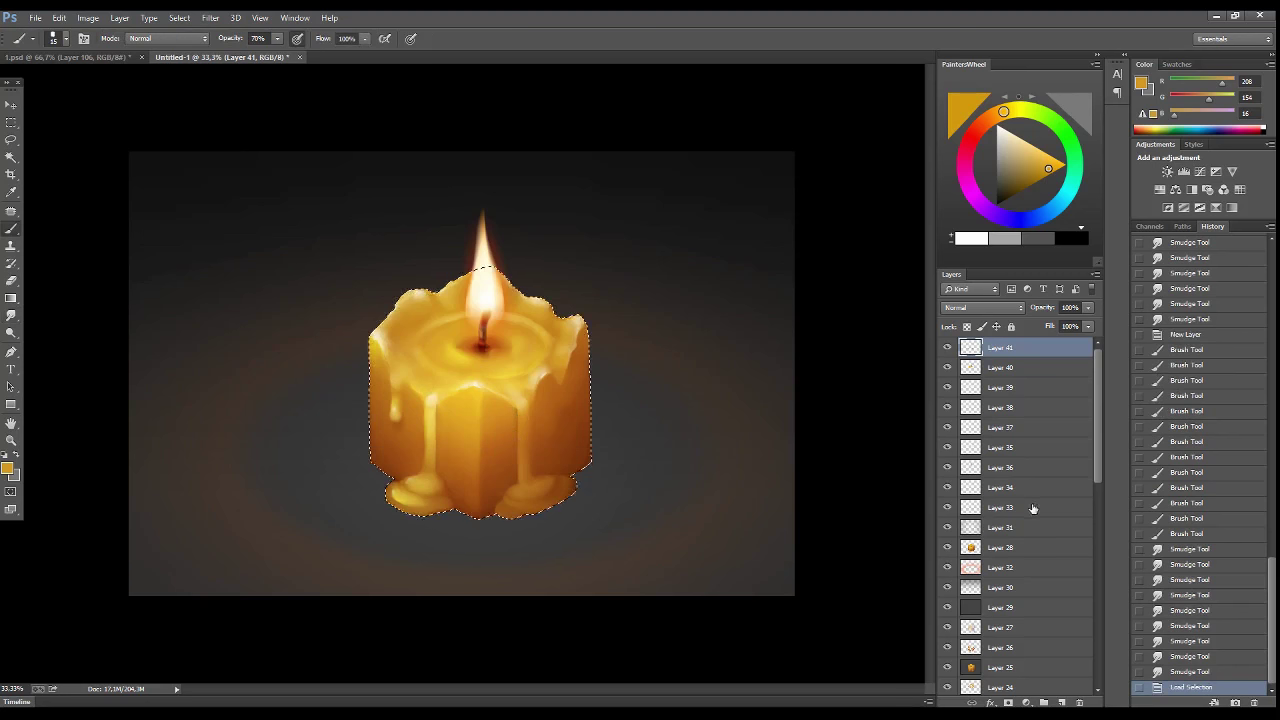
- Paint a large black shadow around the candle's base on a new layer at 35% opacity
key(ctrl+d)
click(1043, 567)
key(ctrl+shift+alt+n)
key(d)
key(bracketright)
key(bracketright)
drag(480, 520, 500, 518)
drag(497, 518, 550, 505)
drag(550, 505, 572, 490)
drag(570, 492, 583, 471)
drag(461, 515, 448, 520)
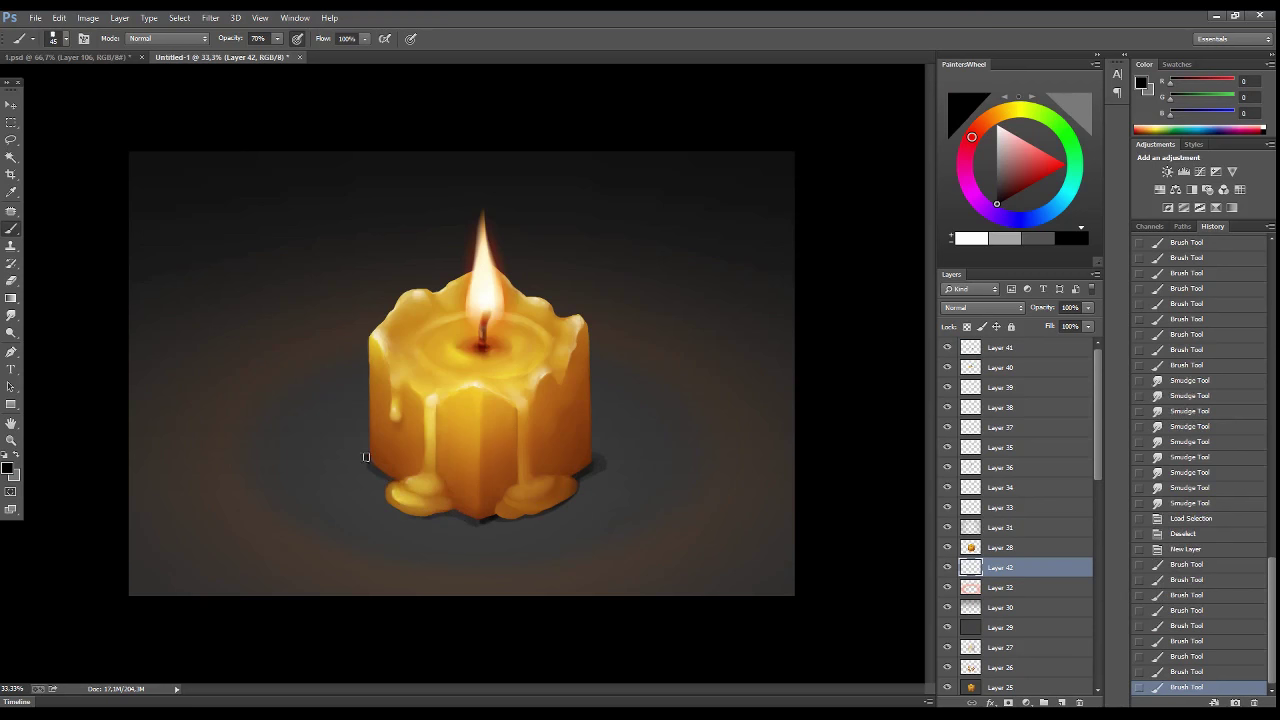
drag(366, 460, 430, 520)
drag(1062, 325, 1039, 325)
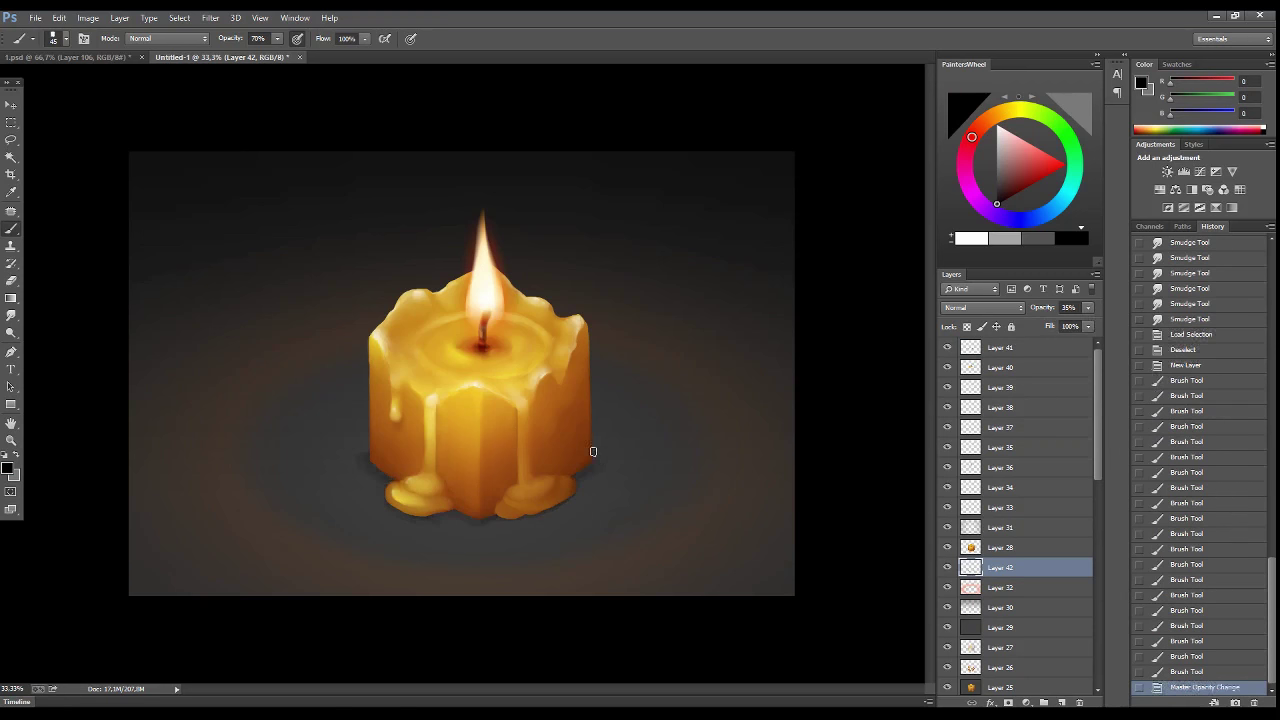
- Add a tighter base shadow on another layer at 34% opacity
click(1061, 702)
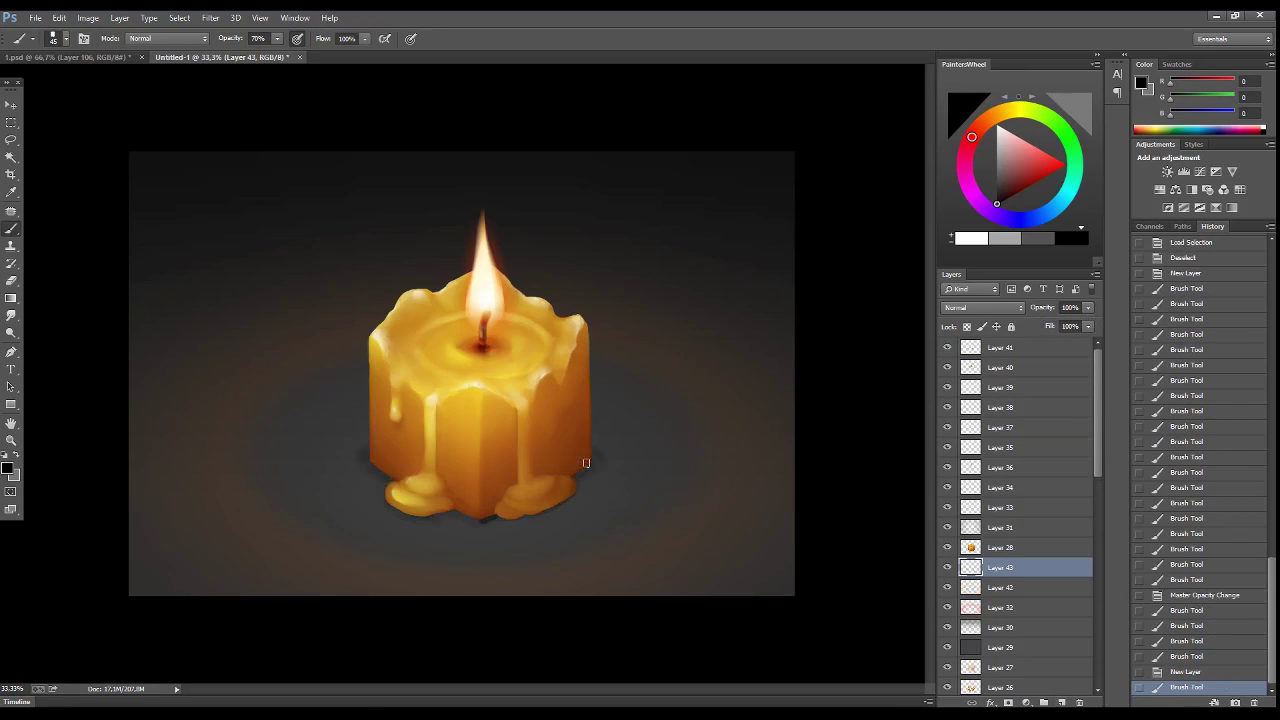
drag(586, 457, 596, 466)
drag(372, 466, 523, 513)
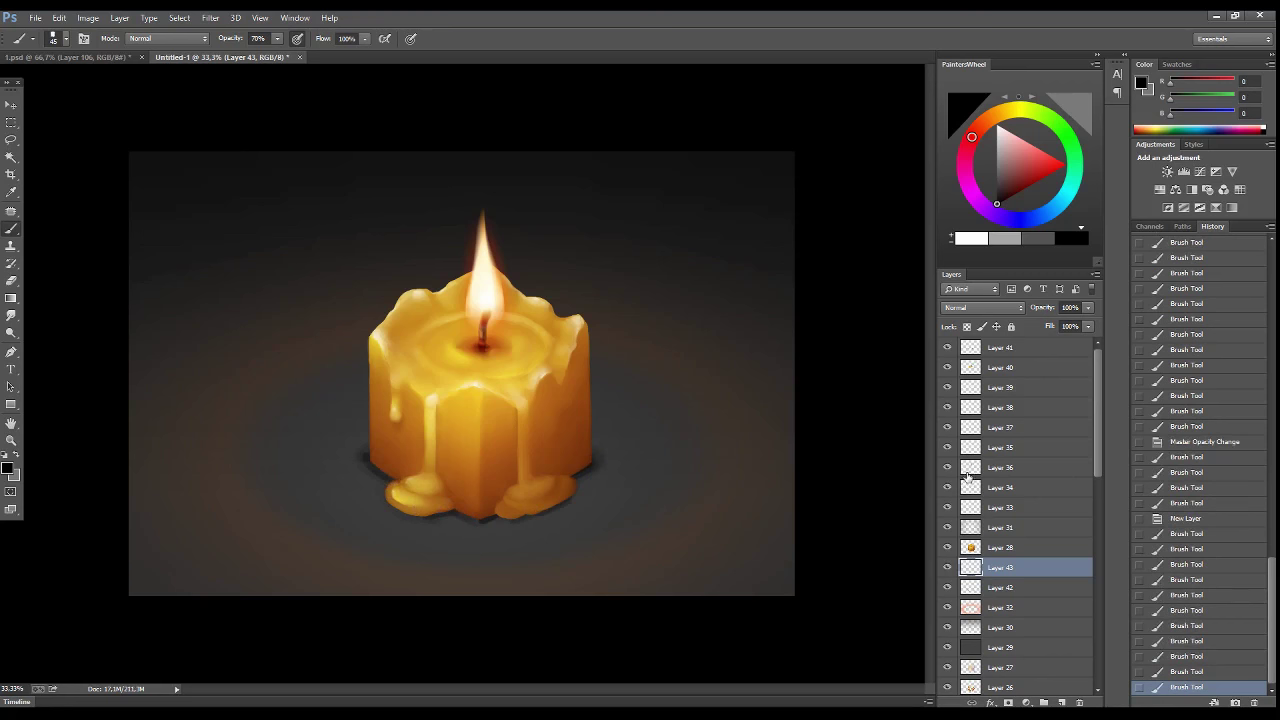
drag(1088, 307, 1046, 327)
- On a new top layer, stroke dark grey shadow and blend the candle's lower edge into it
key(ctrl+shift+alt+n)
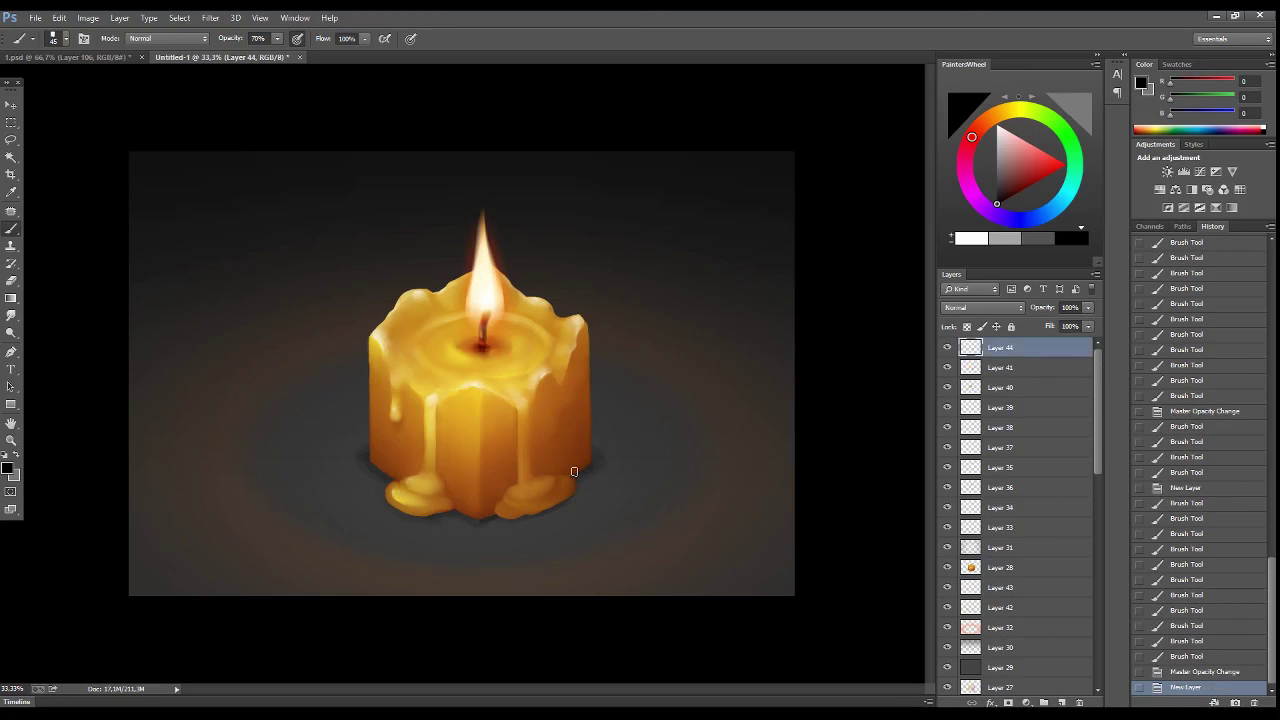
mouse_move(598, 460)
mouse_down()
mouse_move(570, 476)
mouse_move(540, 470)
mouse_move(500, 505)
mouse_move(386, 500)
mouse_move(470, 520)
mouse_move(479, 553)
mouse_move(505, 510)
mouse_up()
alt+click(497, 519)
key(r)
drag(515, 505, 540, 490)
drag(550, 480, 565, 467)
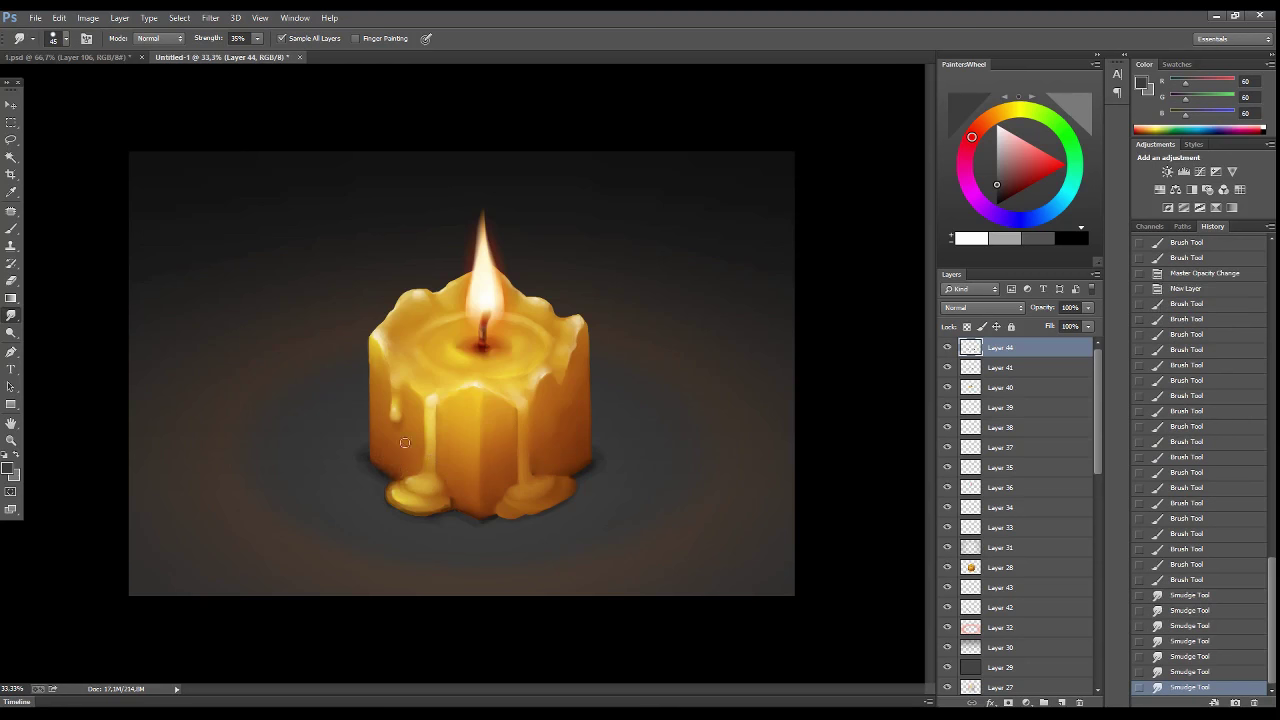
key(b)
drag(470, 512, 505, 520)
key(r)
key(b)
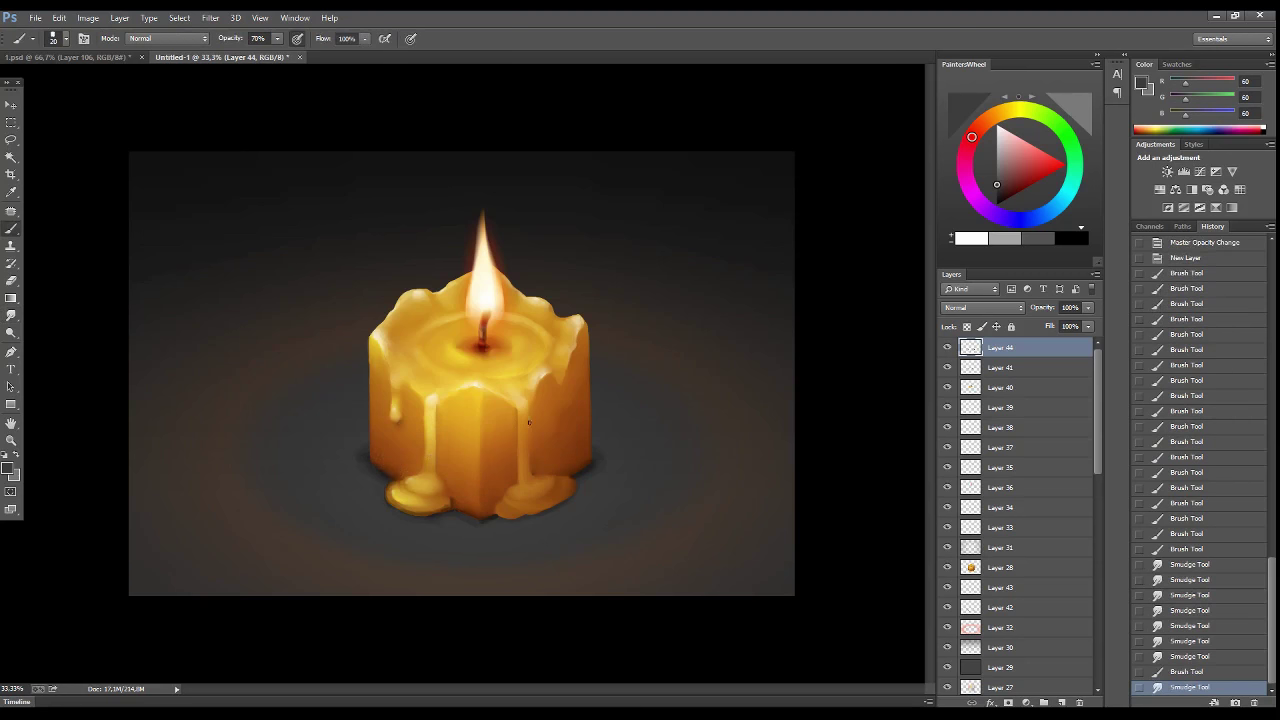
- Paint warm orange light on the candle's base
drag(529, 422, 532, 440)
alt+click(532, 440)
drag(532, 440, 534, 456)
- Draw a red gradient over the candle's lower body on a new Overlay layer
key(ctrl+shift+alt+n)
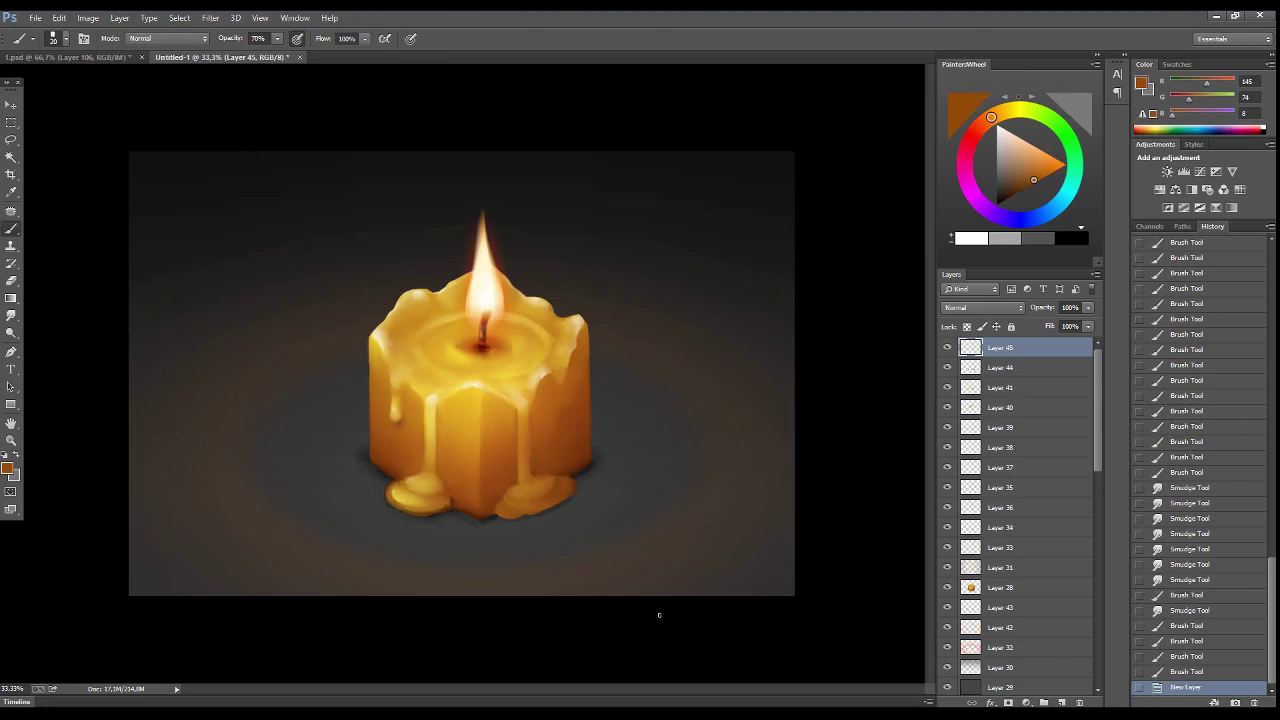
key(g)
click(978, 128)
drag(470, 430, 493, 500)
click(982, 307)
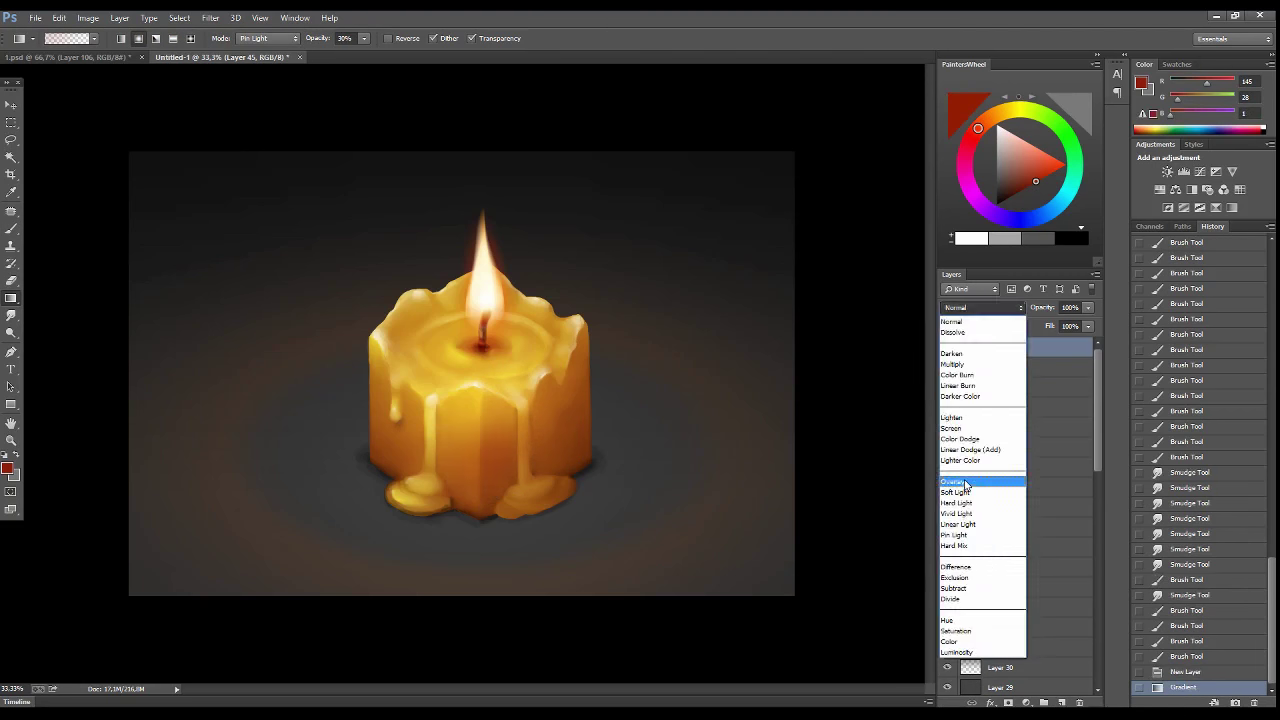
click(985, 478)
click(1052, 170)
drag(475, 430, 490, 505)
- Free Transform the red glow wider across the base and lower its top edge
key(ctrl+t)
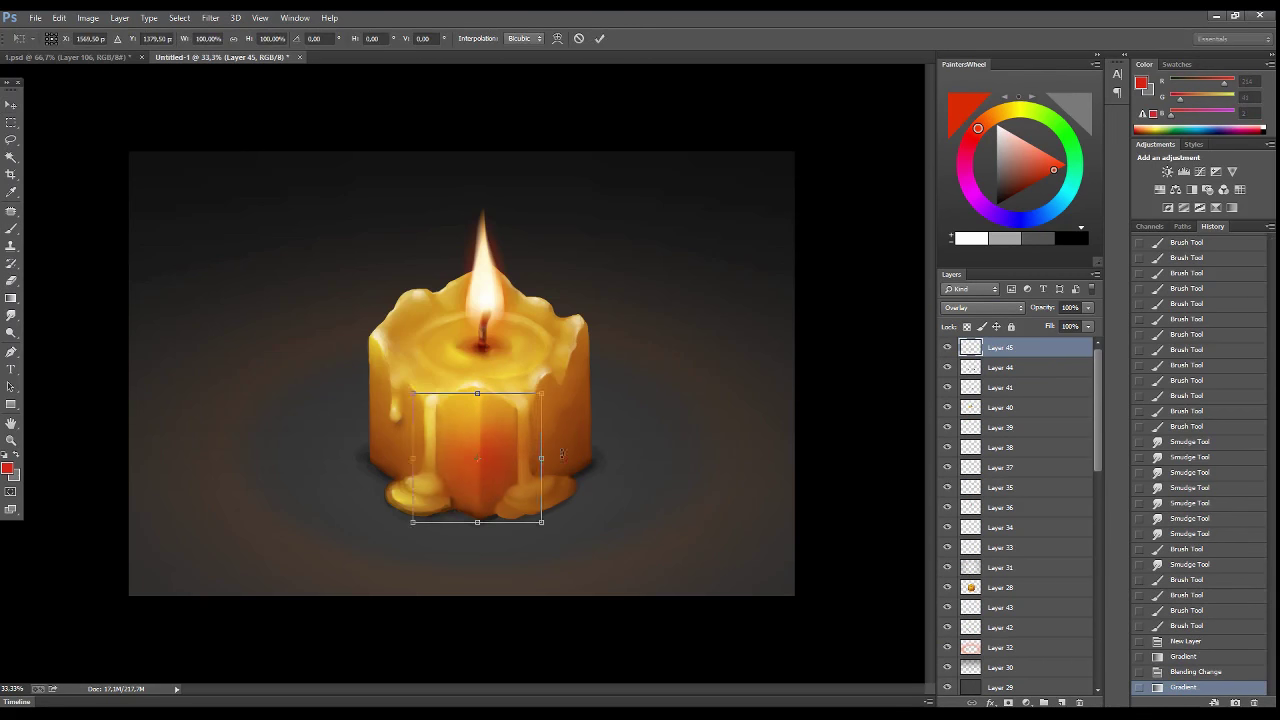
drag(557, 447, 595, 447)
drag(477, 372, 477, 409)
key(Return)
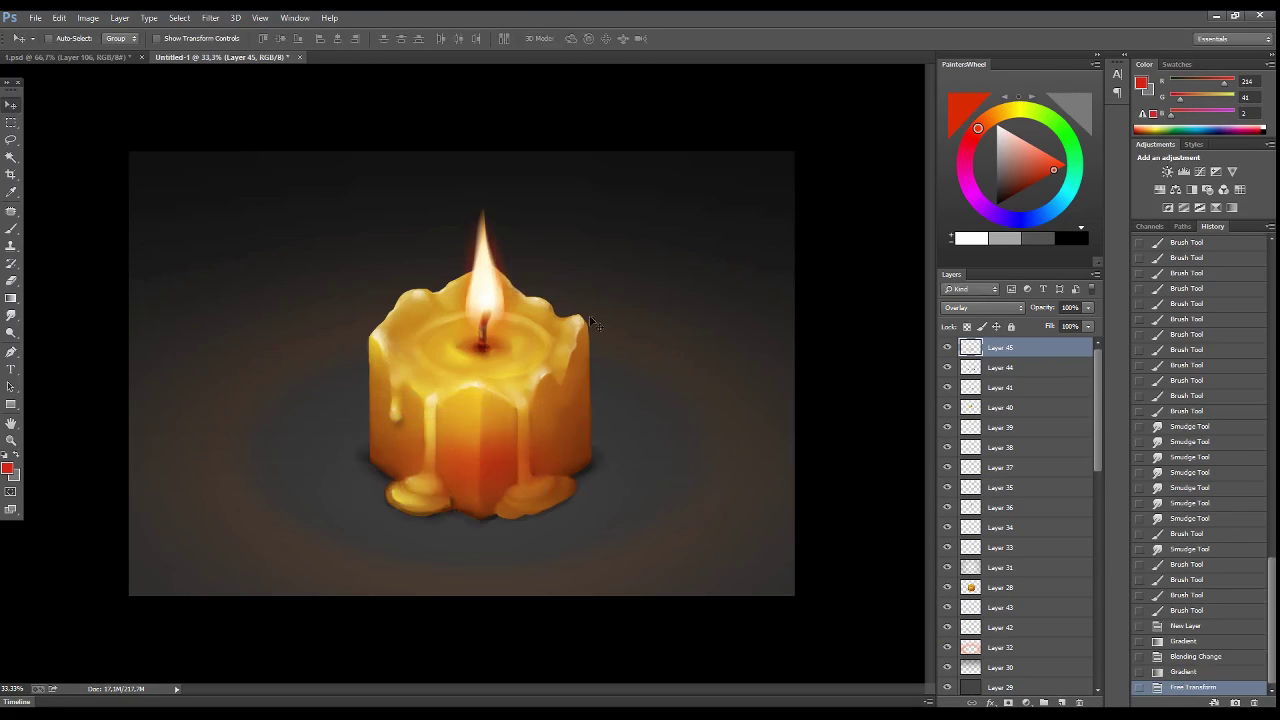
- Shift the glow's hue toward orange (+24) in Hue/Saturation
click(88, 17)
click(286, 108)
drag(930, 256, 966, 256)
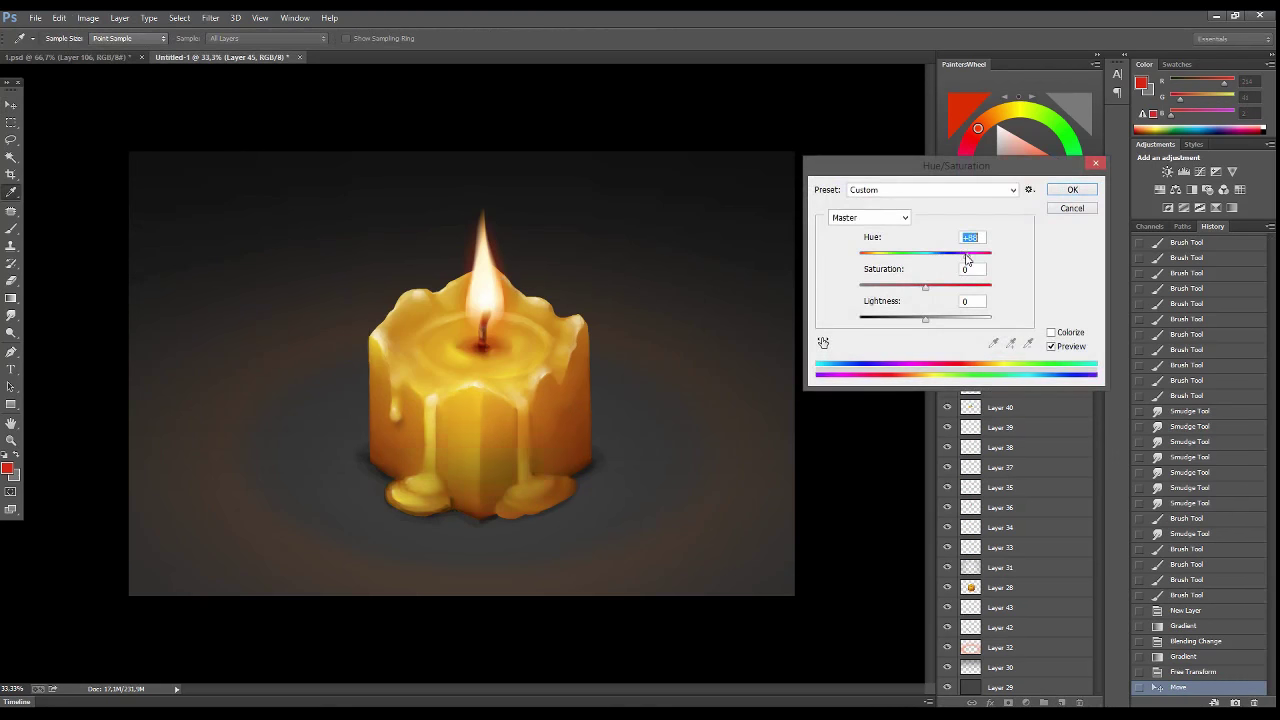
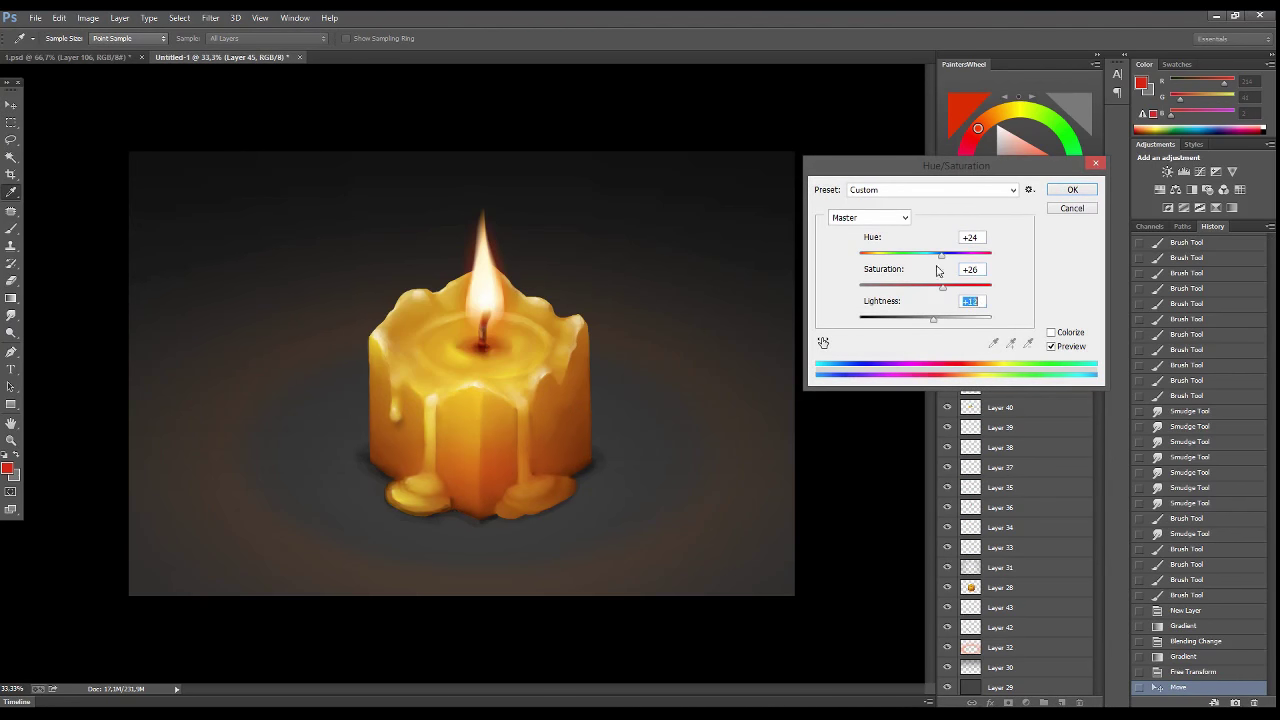
- Apply the Hue/Saturation adjustment to the candle shading and merge it down
click(1072, 190)
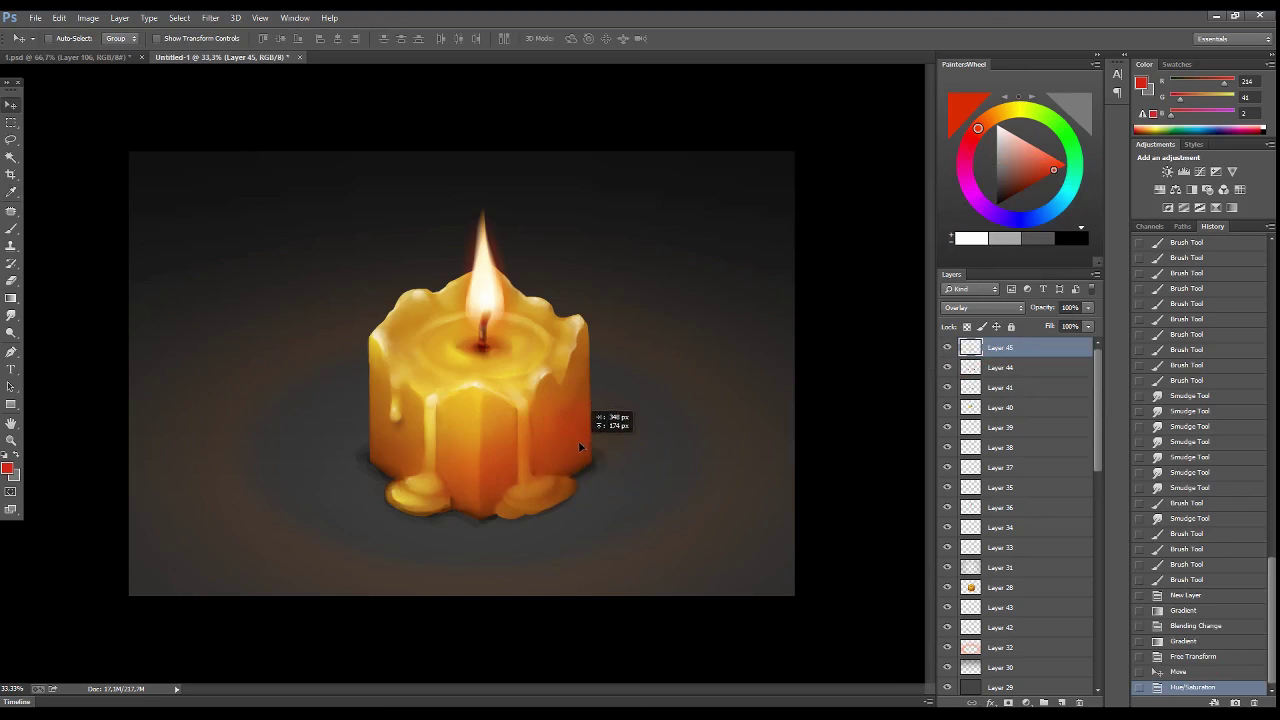
drag(580, 447, 399, 447)
key(ctrl+e)
key(ctrl+e)
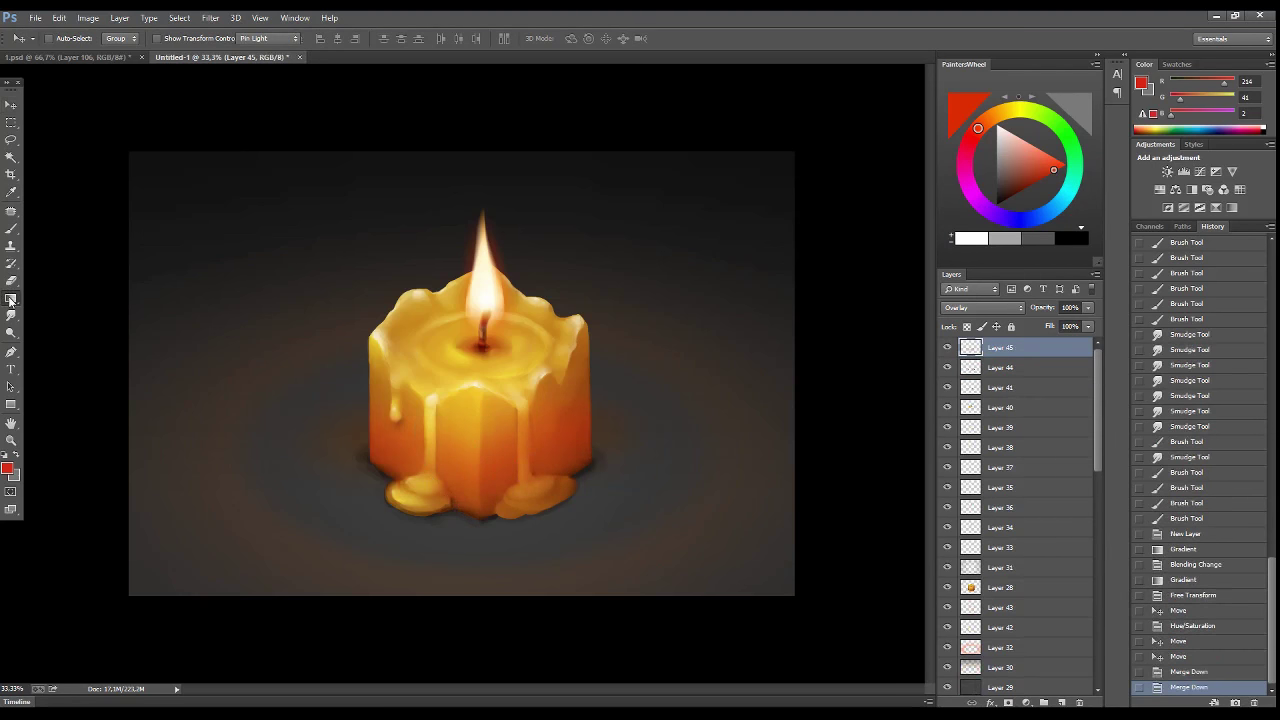
- Add a yellow-orange radial gradient glow on a new layer, clearing it inside the candle selection
click(10, 299)
click(1011, 116)
key(ctrl+shift+alt+n)
mouse_move(480, 470)
mouse_down()
mouse_move(480, 340)
mouse_move(430, 300)
mouse_up()
drag(483, 340, 483, 320)
click(947, 347)
ctrl+click(970, 347)
key(Delete)
key(Delete)
key(Delete)
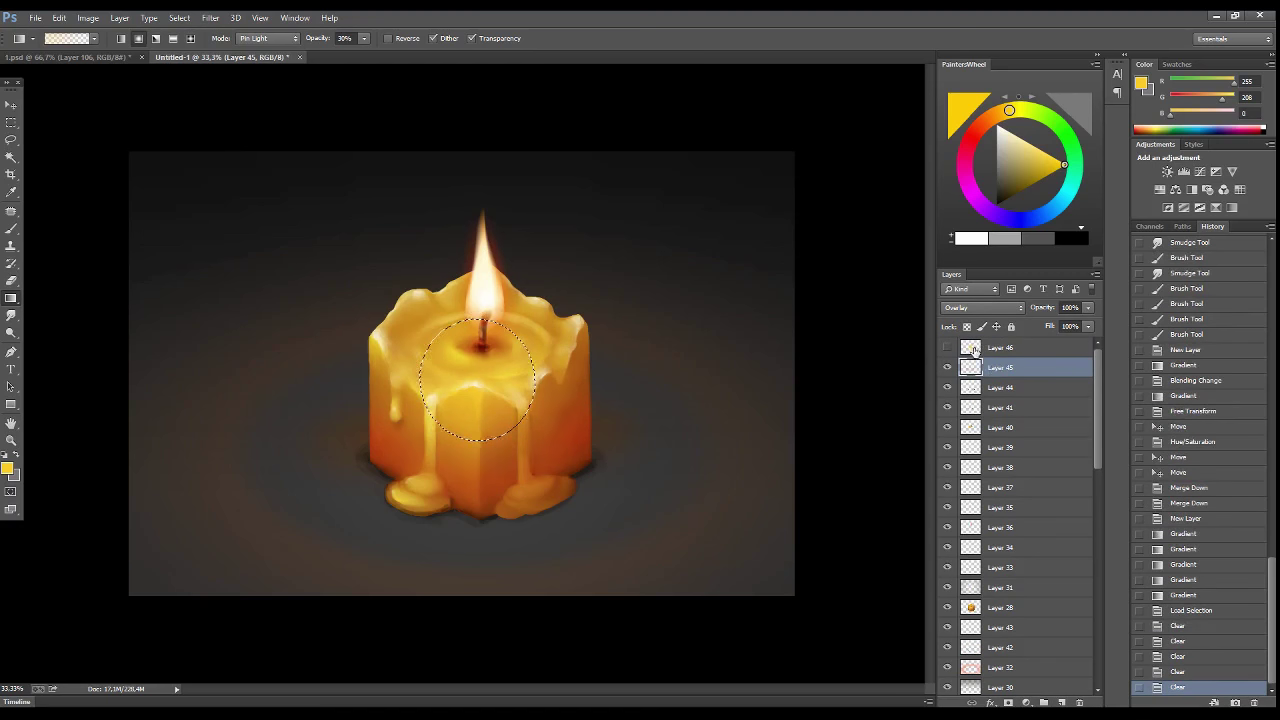
key(ctrl+d)
- Set the yellow glow layer to Soft Light and compare it on and off
click(980, 307)
click(969, 493)
click(947, 347)
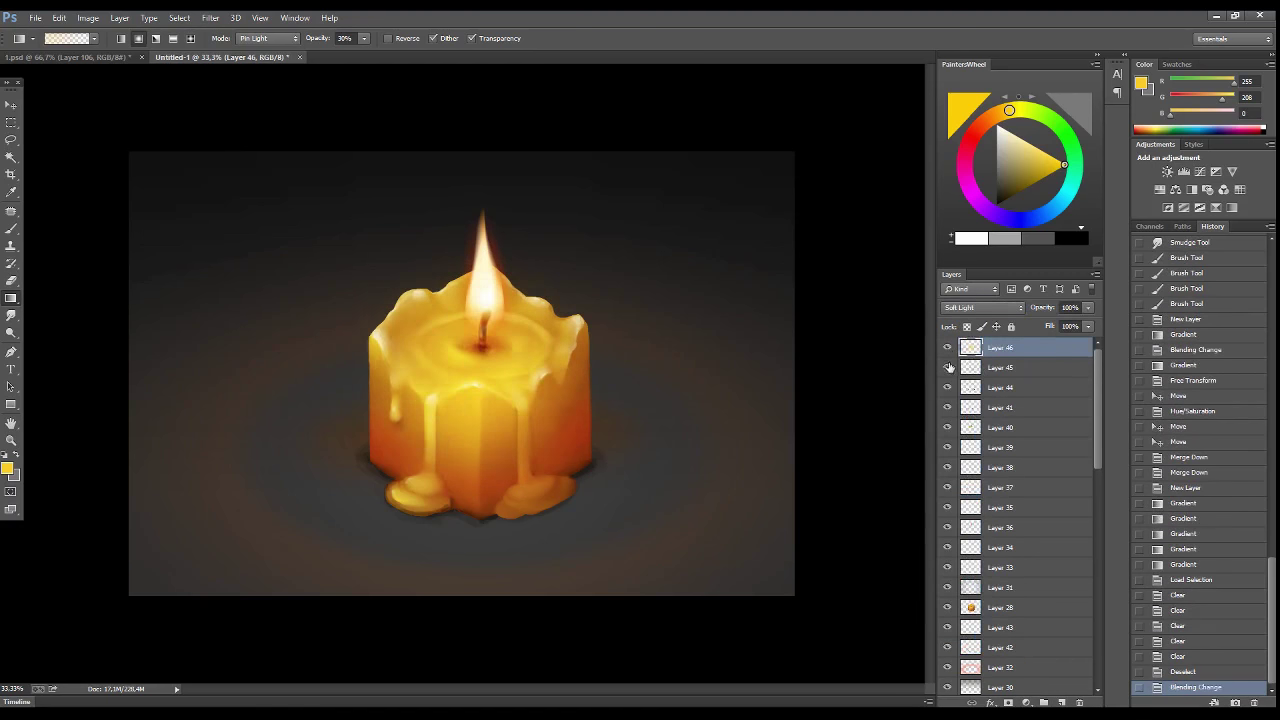
click(947, 347)
click(947, 347)
- Add a red radial glow around the flame on a new layer set to Overlay
click(1061, 702)
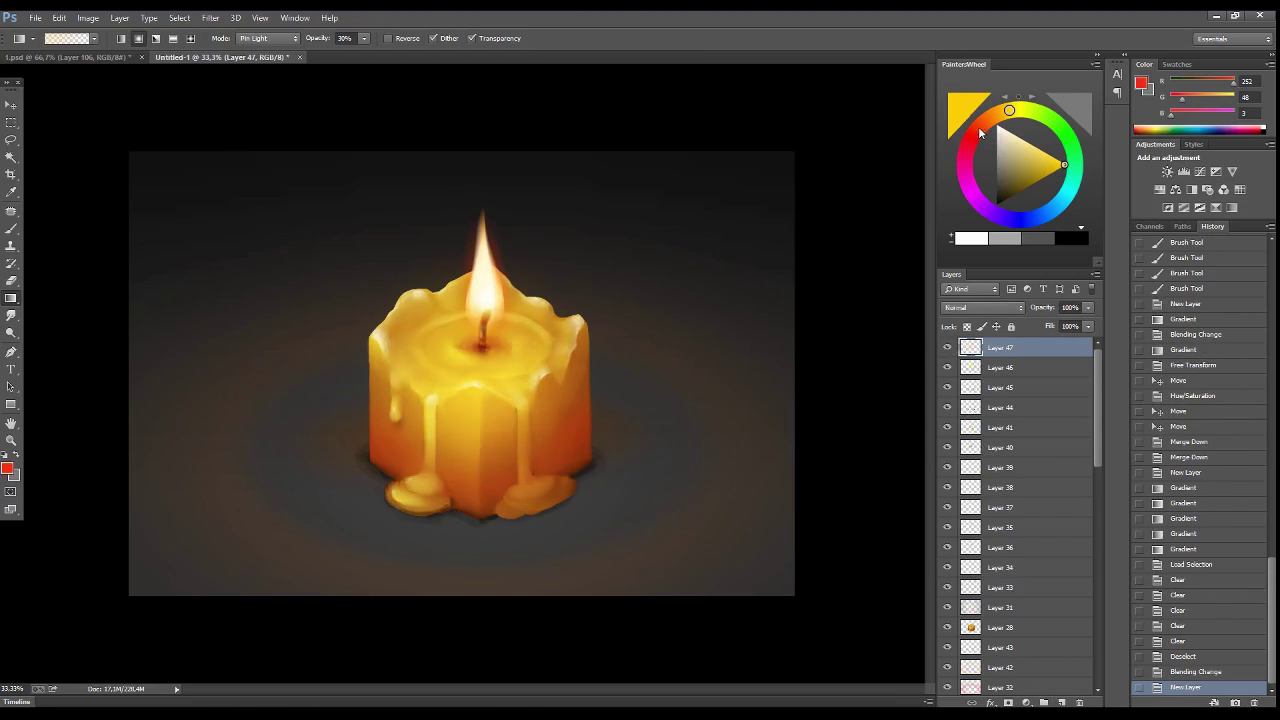
click(978, 128)
drag(483, 270, 648, 490)
click(982, 307)
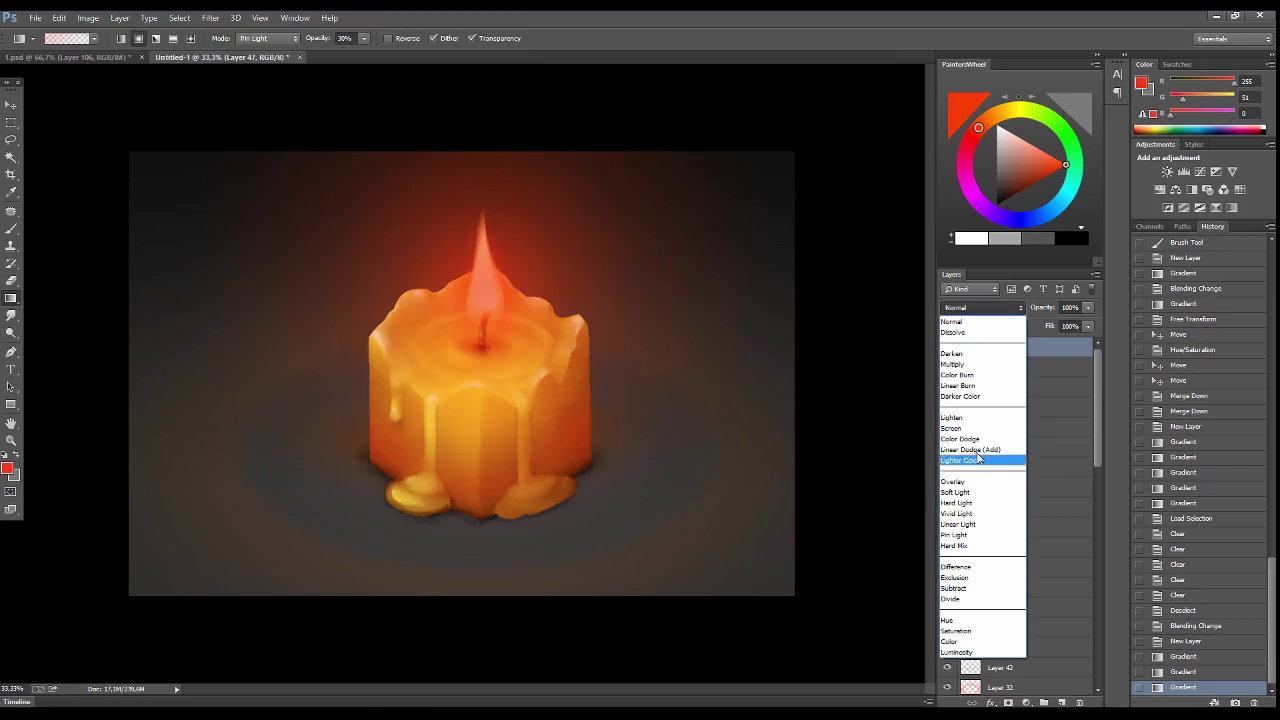
click(978, 439)
click(991, 312)
click(969, 467)
click(948, 349)
click(948, 349)
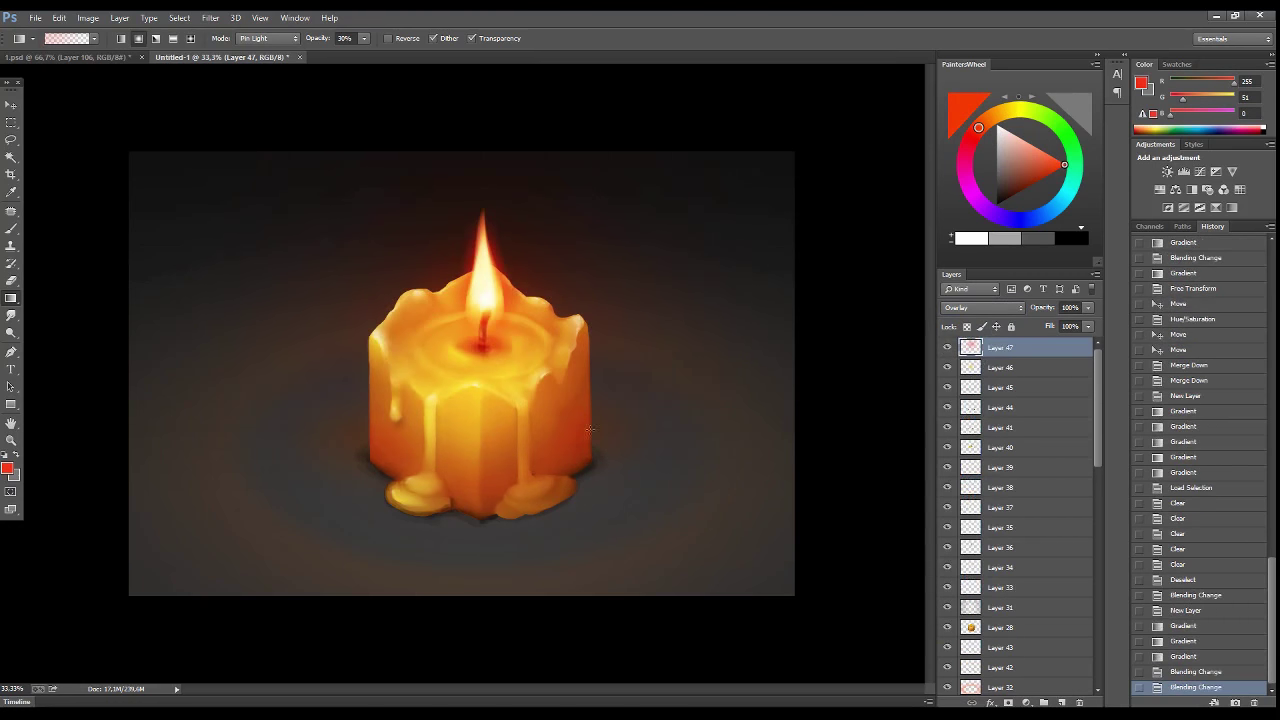
- Shift the red glow's hue with Hue/Saturation
click(88, 17)
click(250, 143)
drag(925, 257, 944, 259)
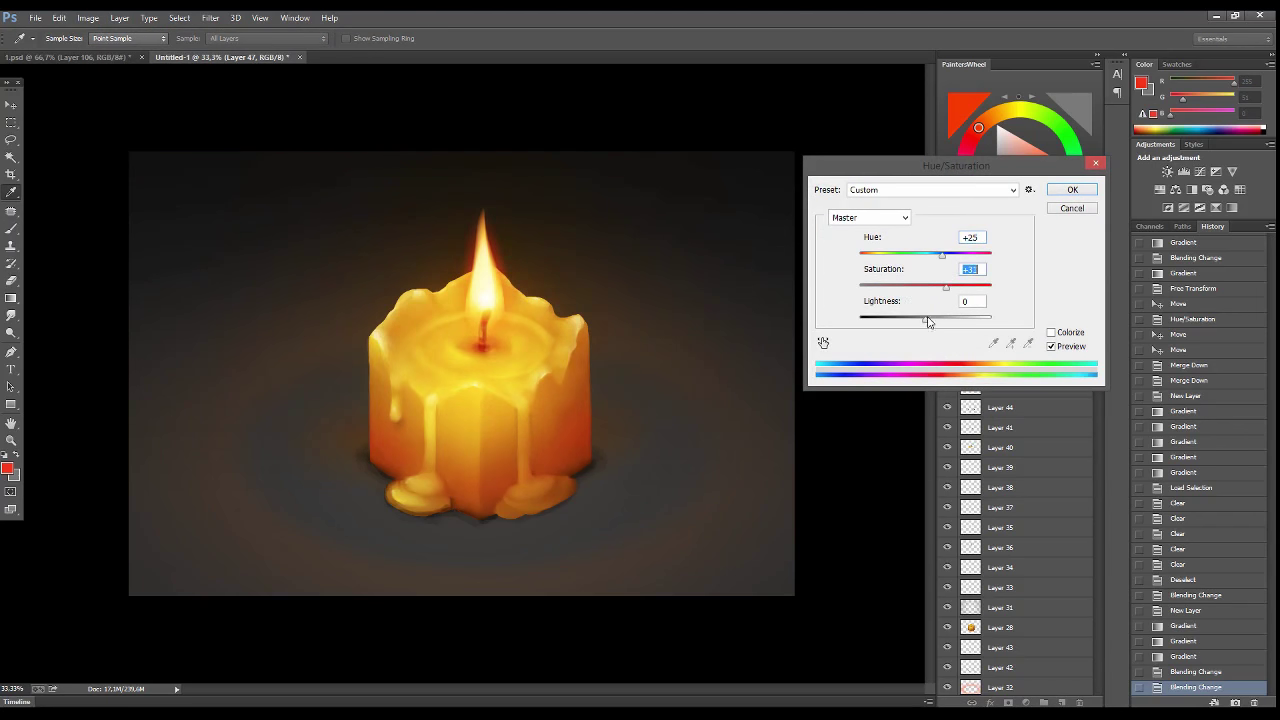
- Confirm Hue +25, Saturation +33, then add a white radial Overlay glow at 68% opacity
mouse_move(928, 321)
mouse_down()
mouse_move(909, 320)
mouse_move(934, 318)
mouse_up()
key(Return)
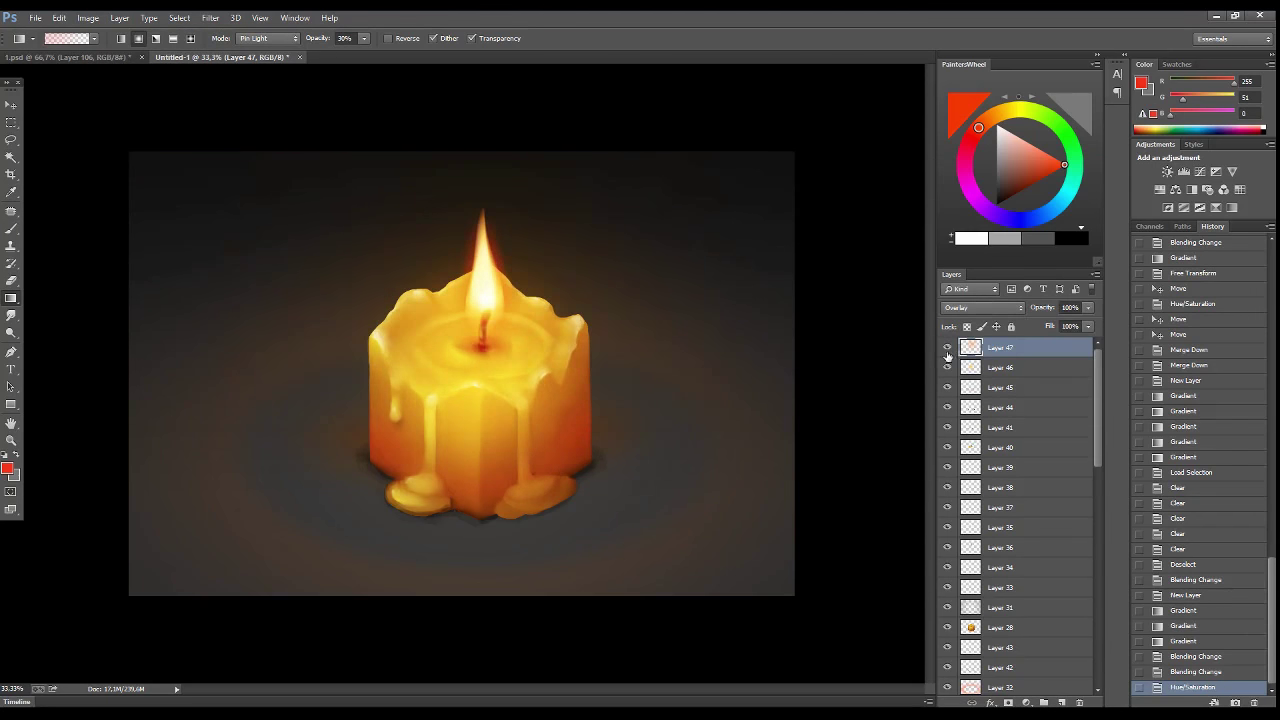
click(1062, 702)
key(d)
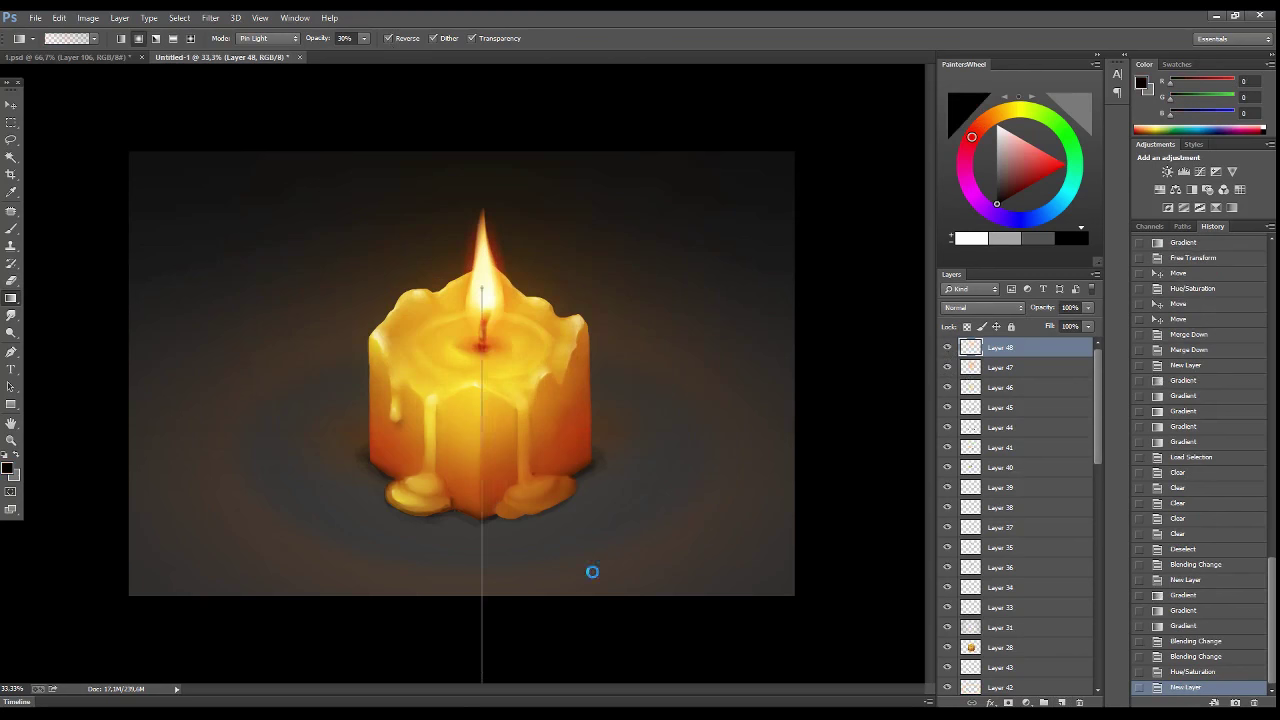
key(x)
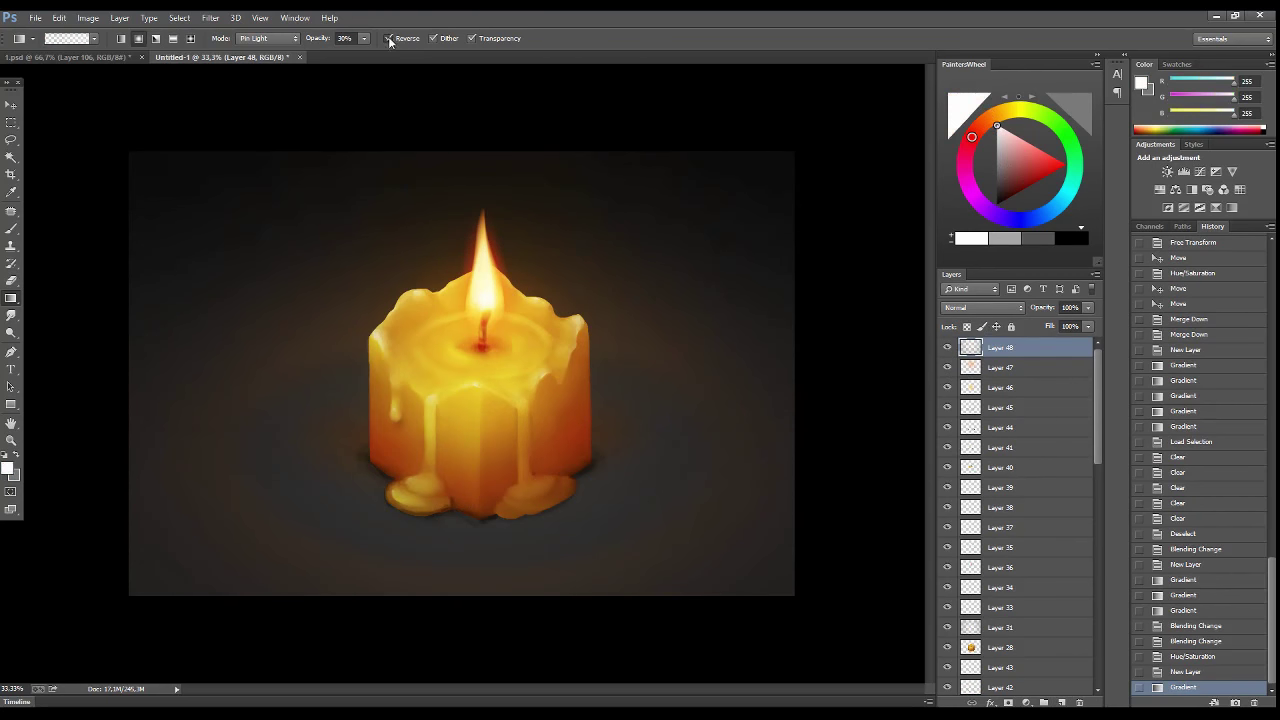
drag(658, 211, 710, 467)
click(982, 307)
click(965, 467)
drag(1088, 307, 1065, 325)
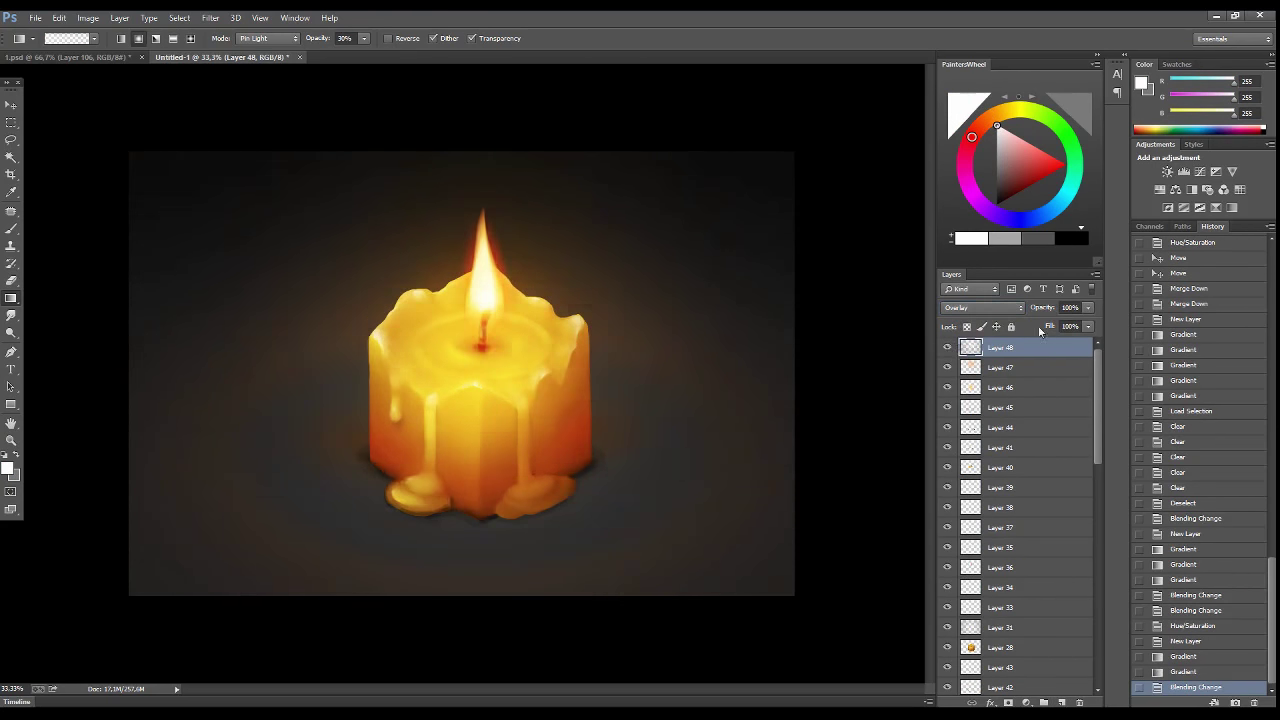
- Add a violet-to-orange Gradient Map adjustment layer at 11% opacity
click(1026, 703)
click(1050, 680)
click(1050, 140)
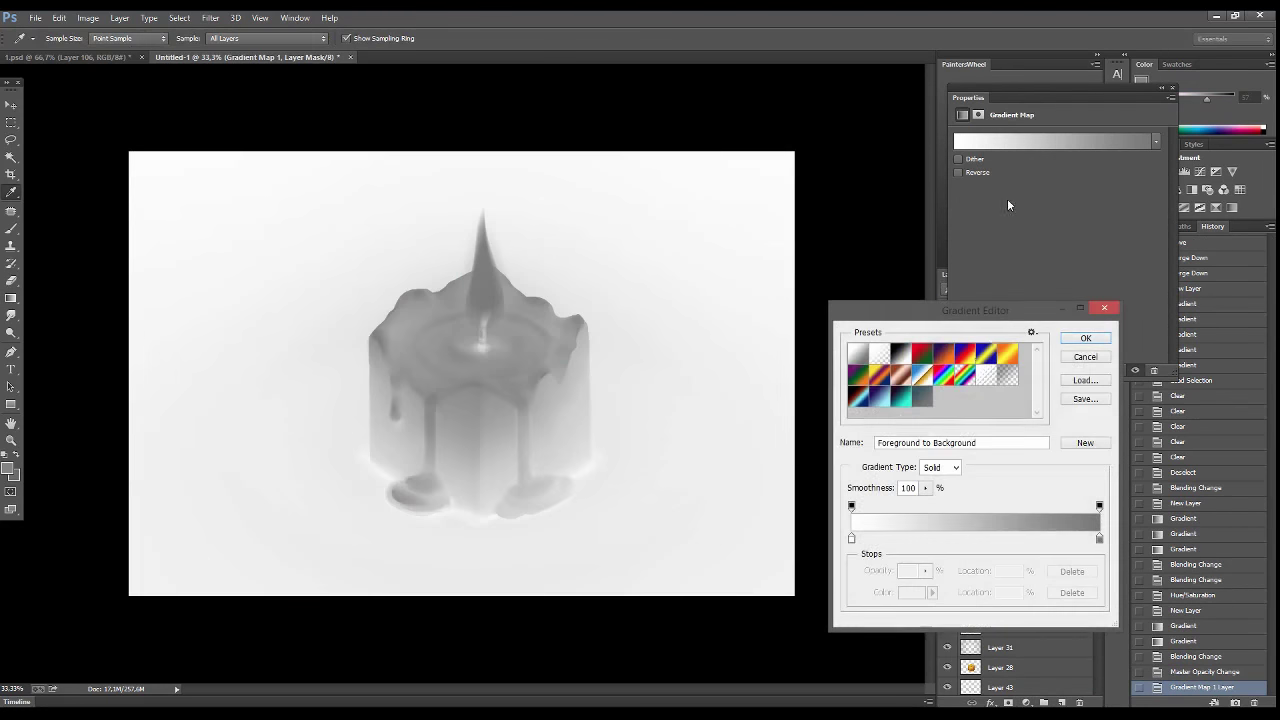
click(912, 377)
click(1077, 340)
click(1161, 92)
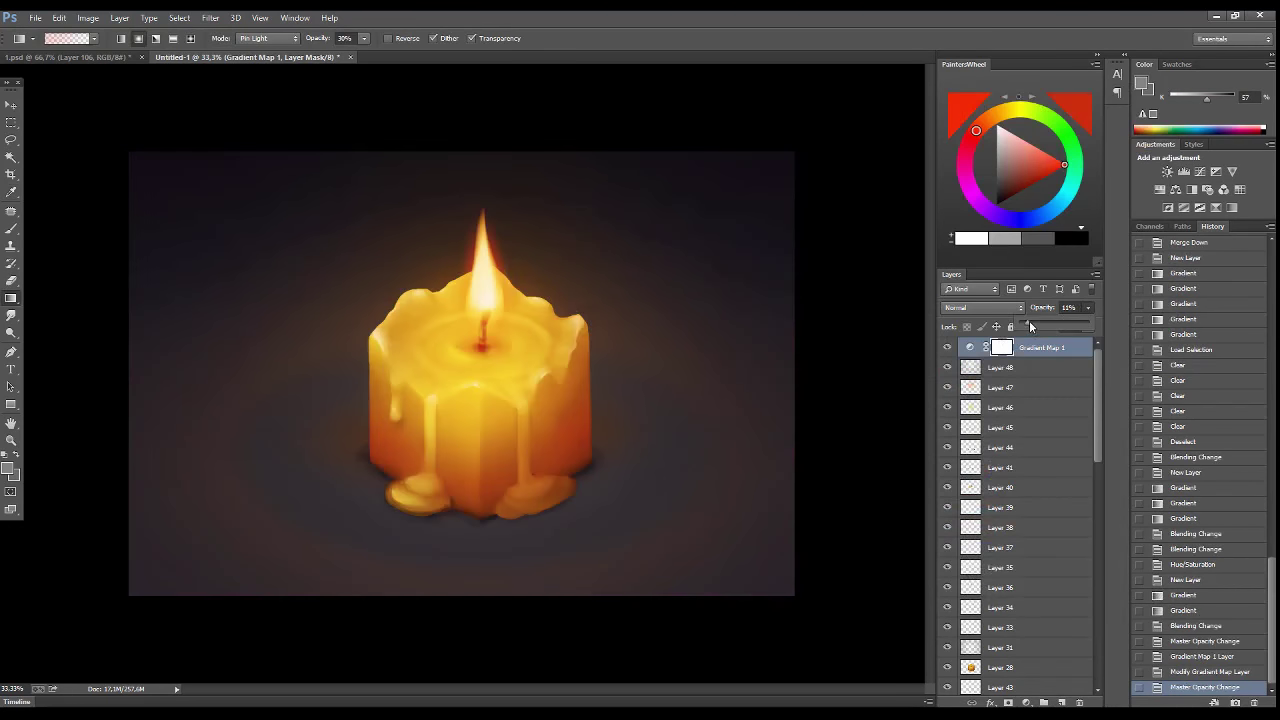
drag(1088, 307, 1029, 320)
- Copy the merged canvas, paste it in place as a new layer, and nudge it left
key(v)
key(ctrl+a)
key(ctrl+shift+c)
key(ctrl+shift+v)
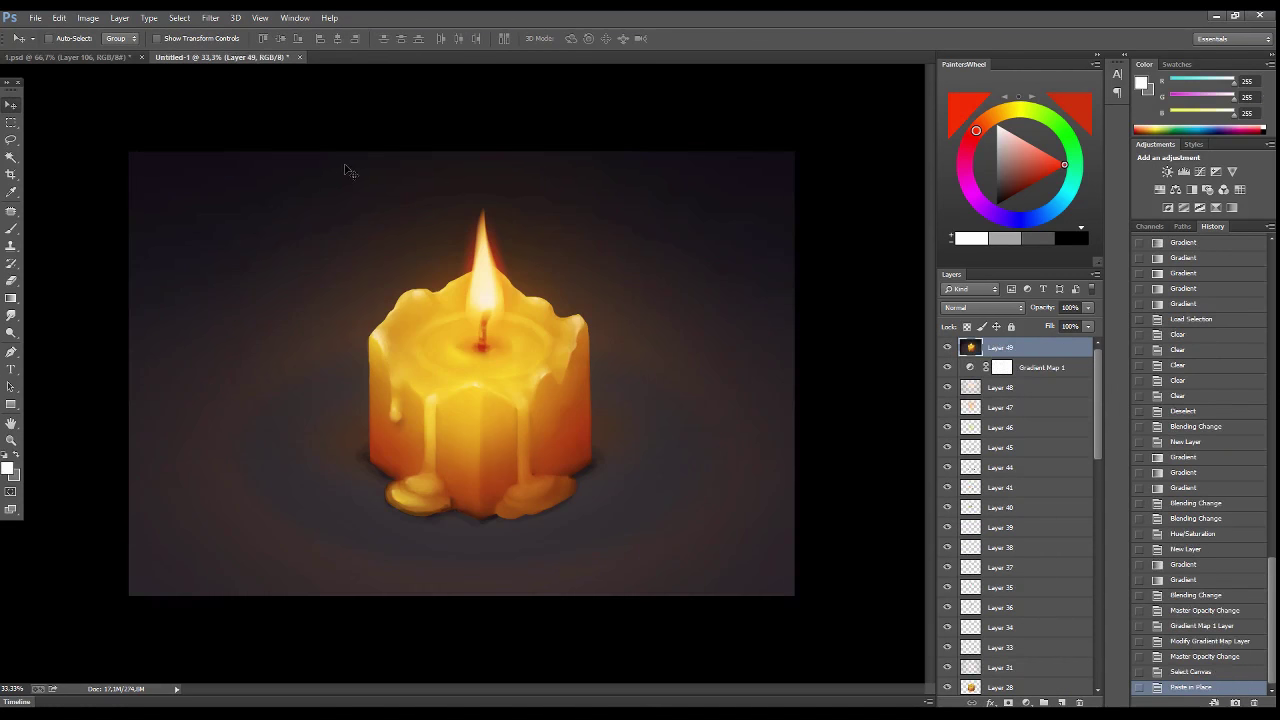
key(shift+Left)
- On a new layer, paint small cream sparks around the flame and on the dark background
key(ctrl+shift+alt+n)
key(b)
alt+click(531, 357)
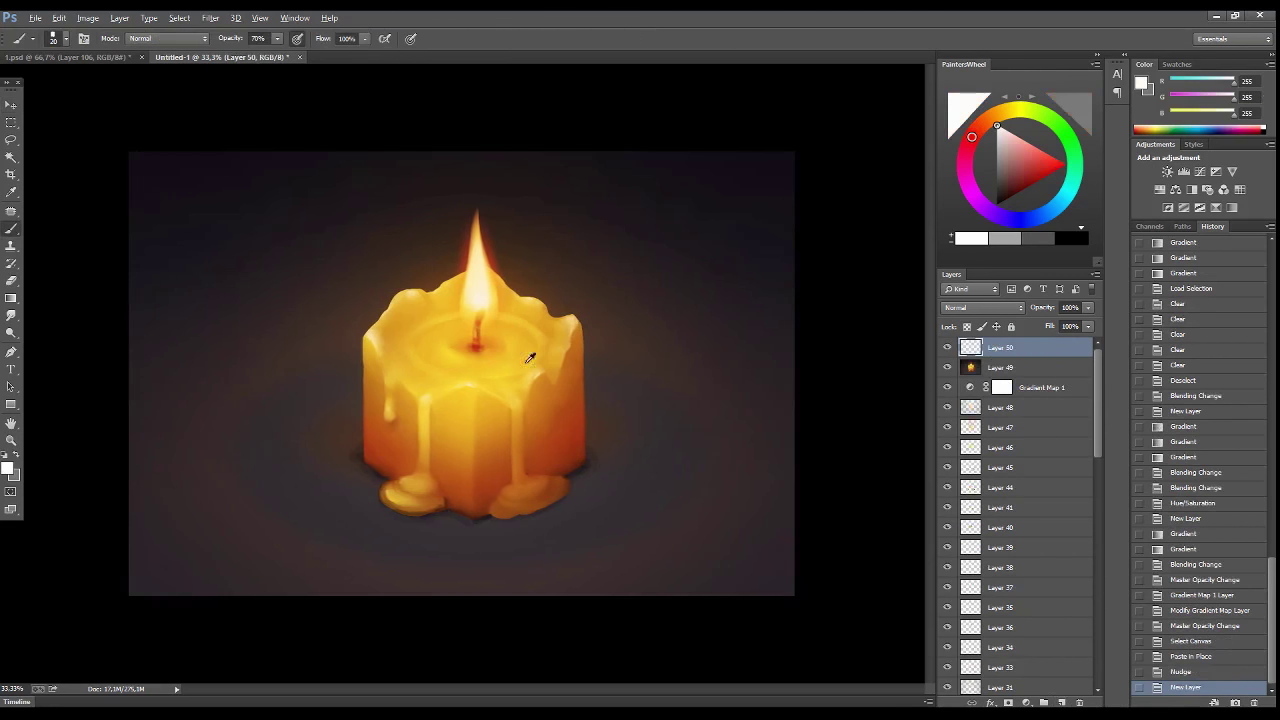
click(486, 175)
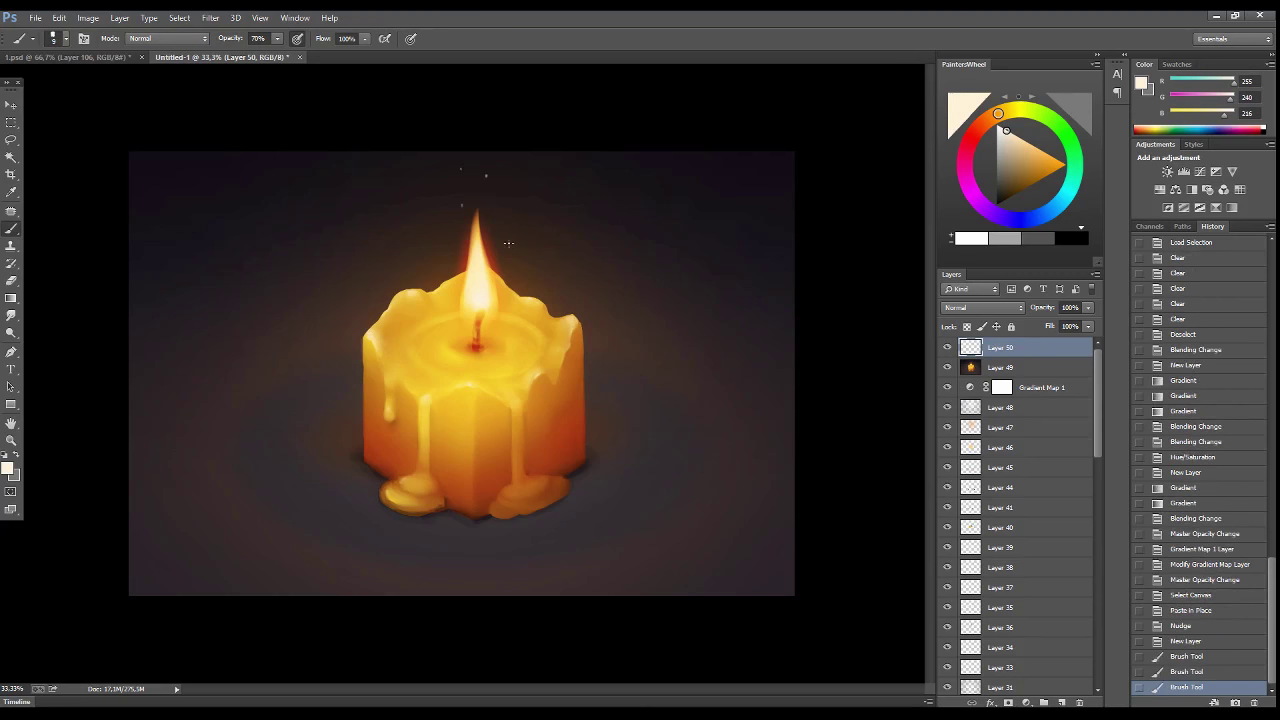
click(461, 205)
click(404, 188)
alt+click(486, 178)
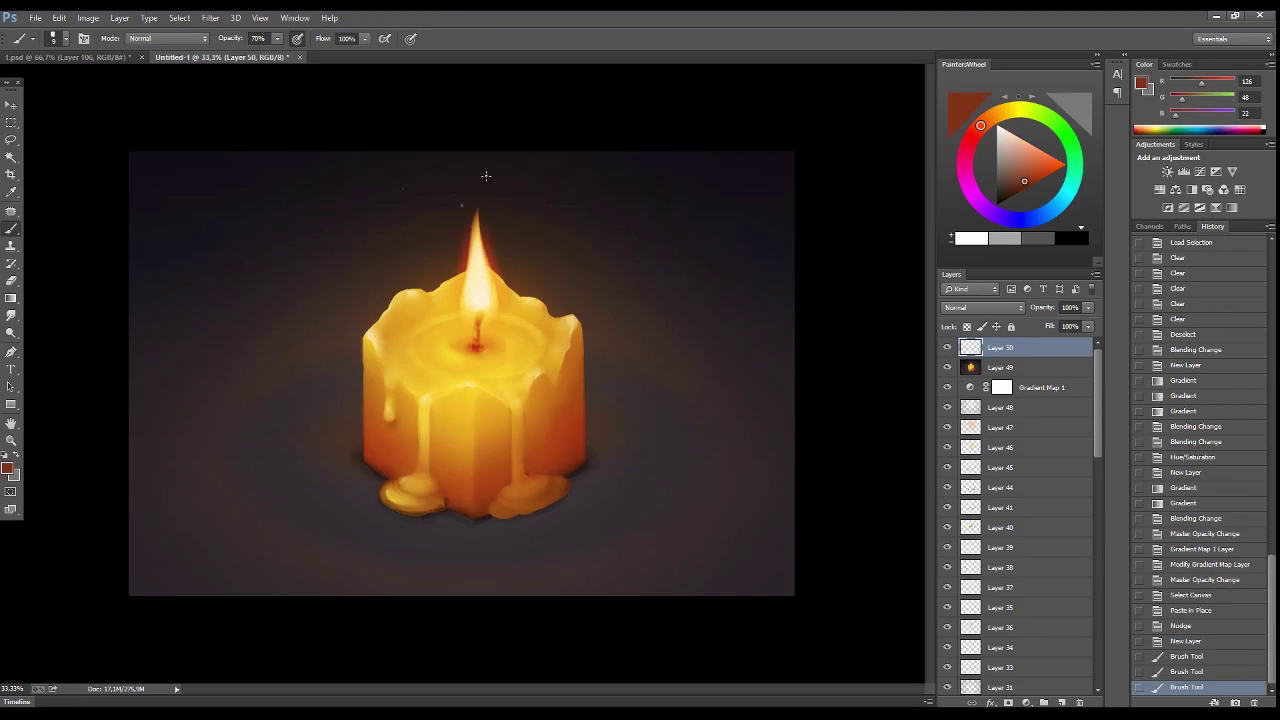
click(429, 194)
click(450, 210)
click(520, 230)
click(654, 277)
click(443, 334)
click(198, 276)
click(213, 327)
click(137, 390)
click(699, 213)
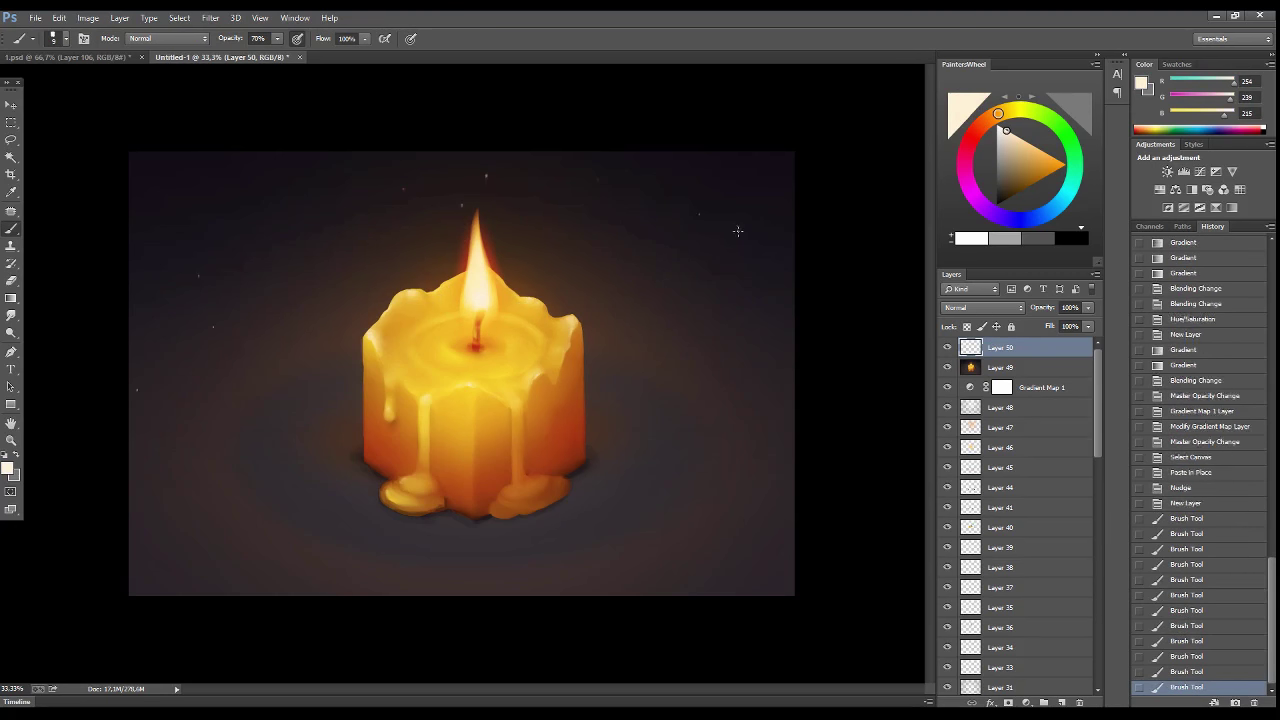
click(737, 226)
- Smudge five of the sparks into short trails
key(r)
drag(486, 176, 490, 186)
drag(737, 226, 744, 213)
drag(198, 276, 210, 280)
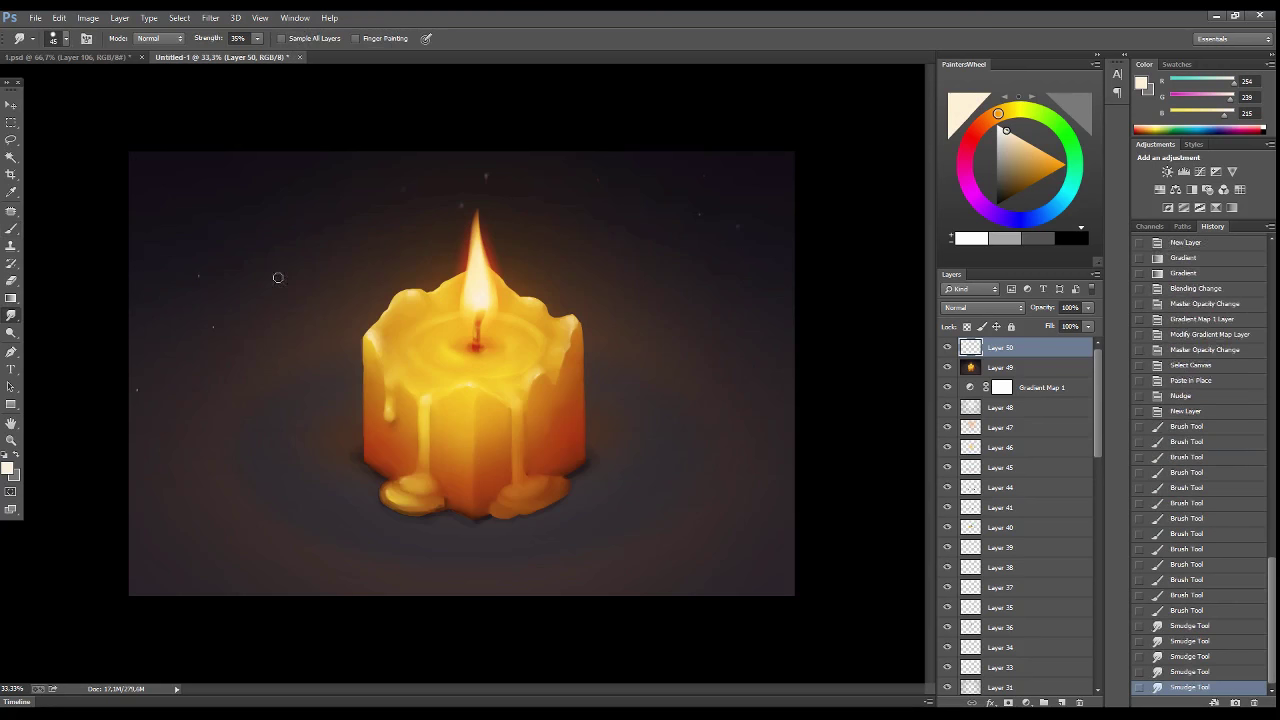
drag(213, 327, 220, 333)
drag(137, 390, 140, 396)
- Add more warm cream sparks near the flame and erase three stray ones
key(b)
alt+click(486, 176)
click(495, 190)
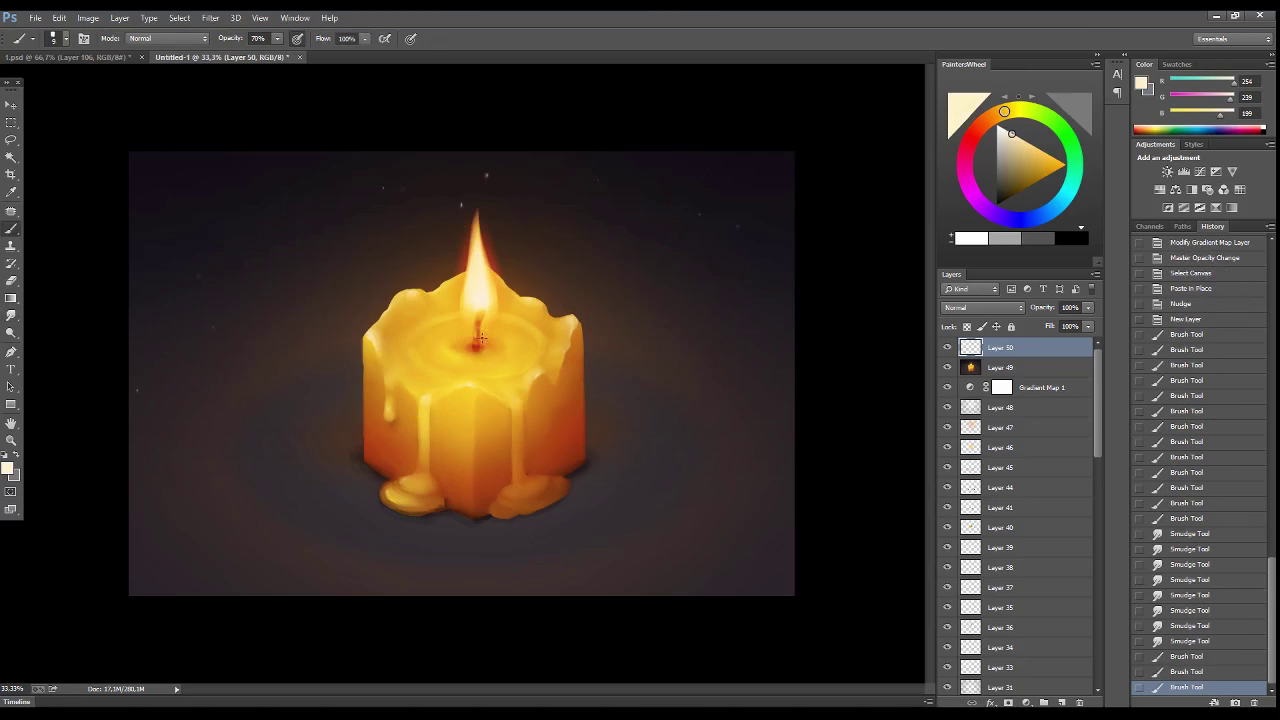
click(540, 254)
click(452, 176)
click(522, 170)
key(e)
click(486, 176)
click(540, 254)
click(518, 206)
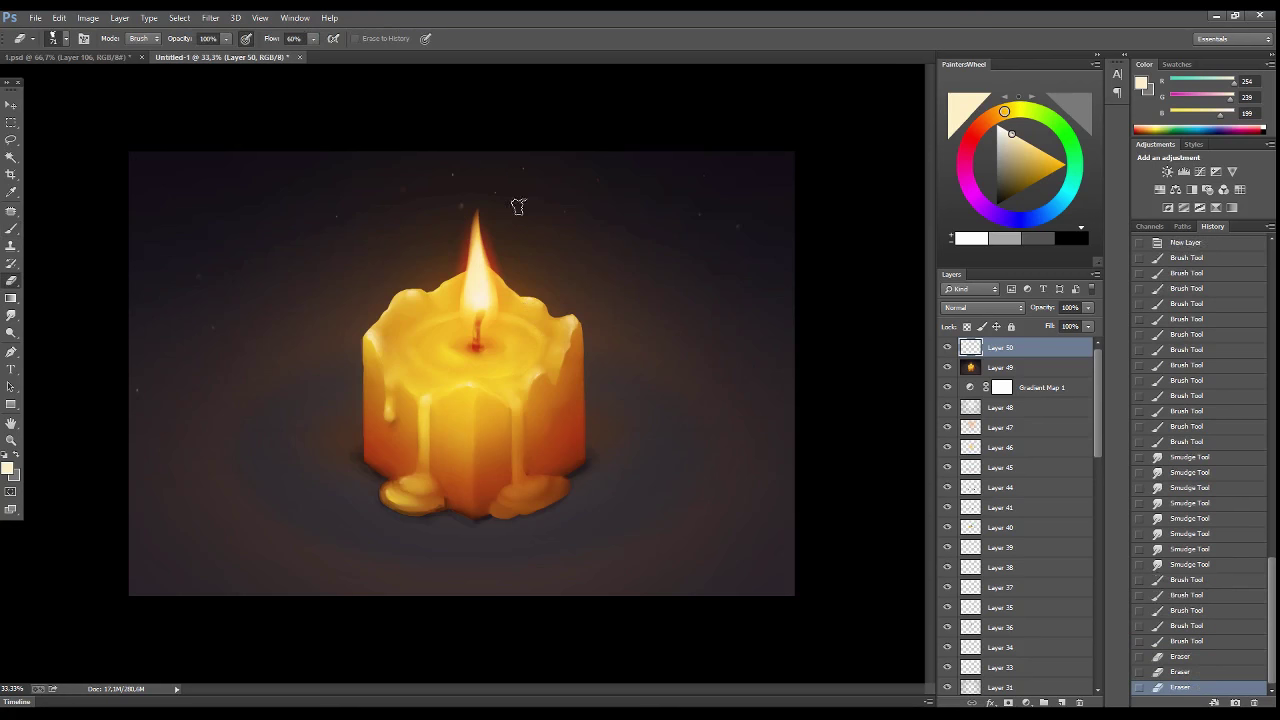
- On a new layer, draw a black line under the candle, rotate it, and duplicate it crossed
key(b)
key(ctrl+shift+alt+n)
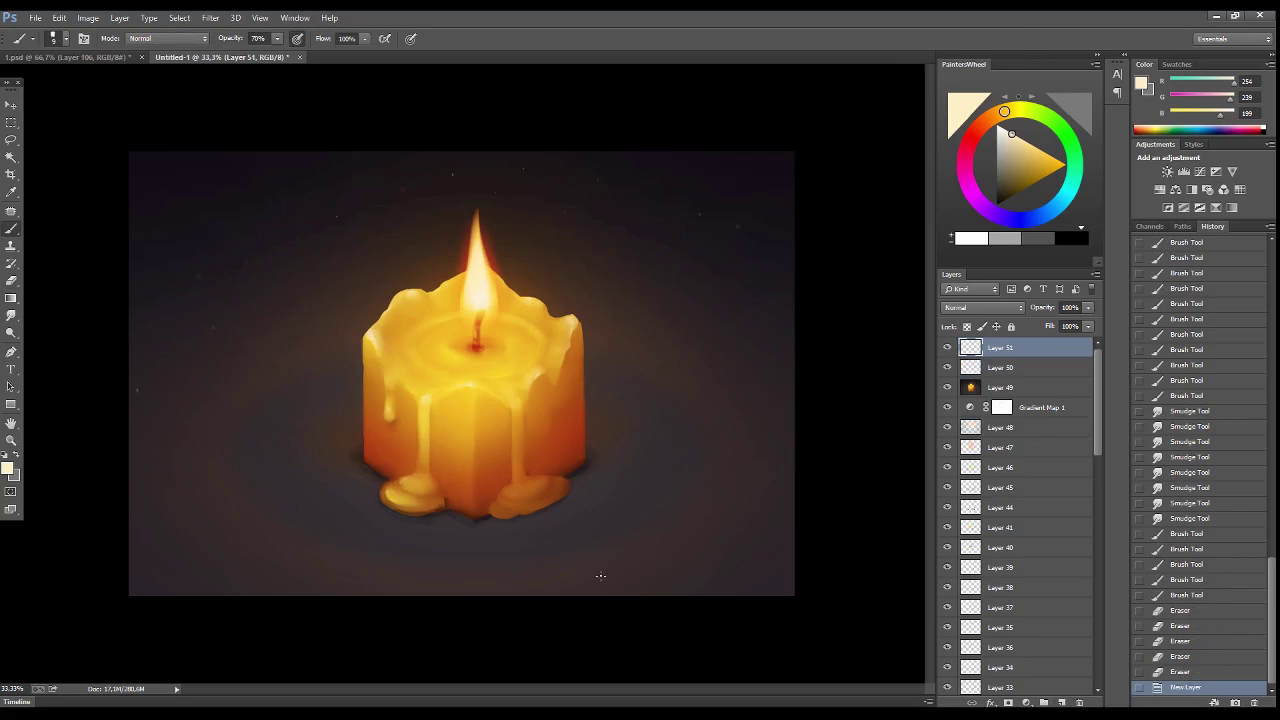
key(d)
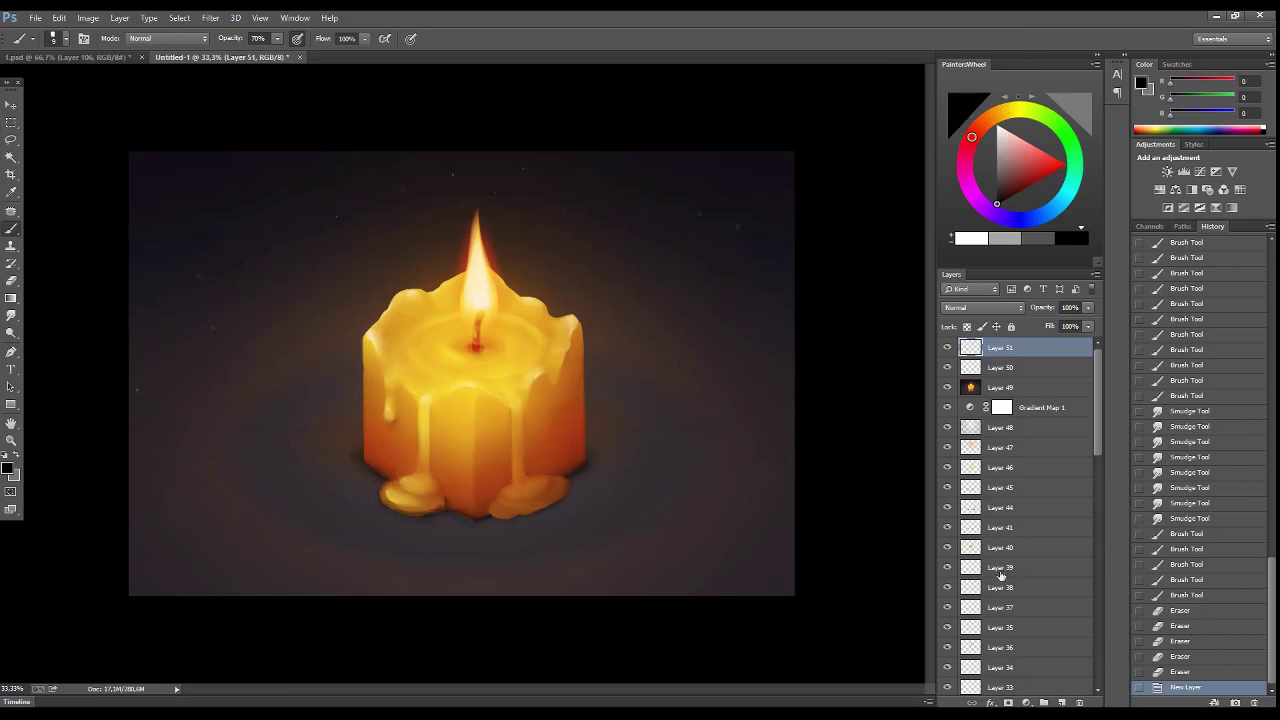
drag(308, 502, 760, 502)
key(ctrl+t)
drag(423, 337, 559, 365)
key(ctrl+e)
- On a new layer, paint a dark purple shadow around the candle base
key(ctrl+shift+alt+n)
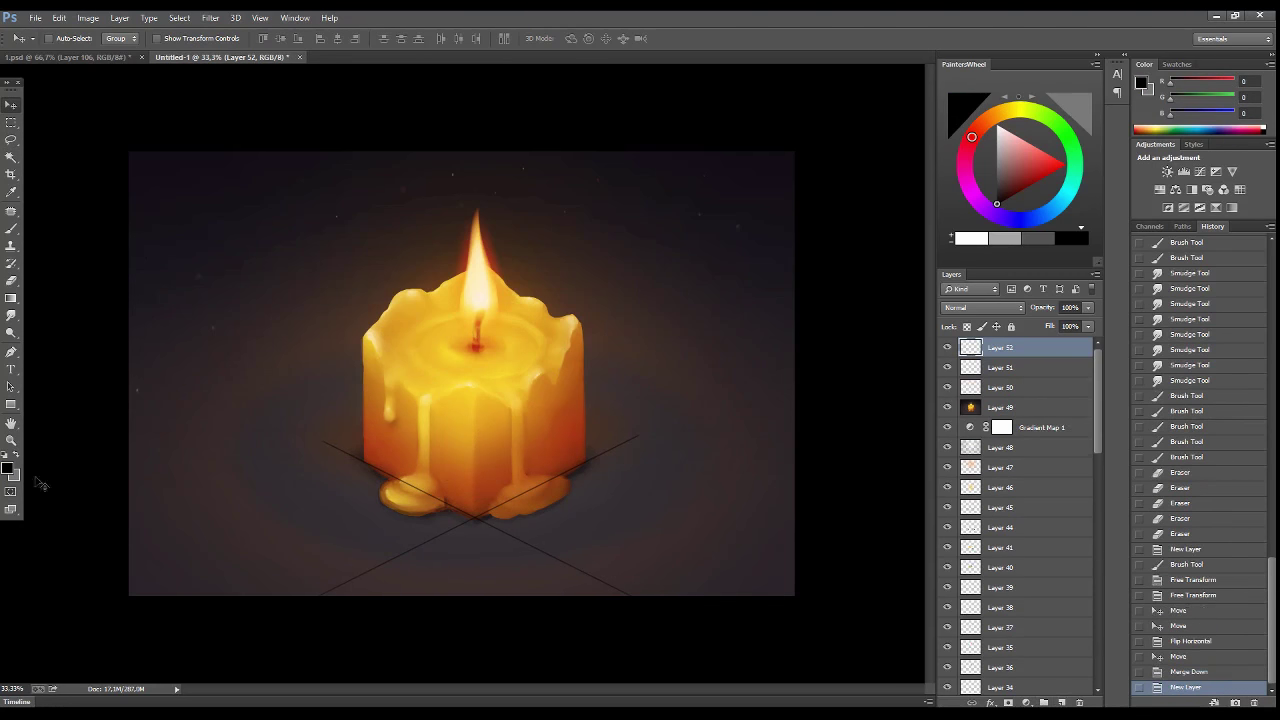
key(b)
scroll(480, 534, up, 2)
alt+click(497, 498)
drag(497, 498, 470, 492)
drag(480, 500, 400, 466)
mouse_move(620, 430)
mouse_down()
mouse_move(700, 394)
mouse_move(650, 420)
mouse_up()
mouse_move(330, 420)
mouse_down()
mouse_move(286, 386)
mouse_move(274, 399)
mouse_move(300, 410)
mouse_up()
drag(300, 412, 330, 425)
mouse_move(480, 500)
mouse_down()
mouse_move(520, 495)
mouse_move(517, 509)
mouse_move(443, 494)
mouse_up()
- Hide the guide lines and soften the base shadow with a sampled purple-grey
click(947, 367)
alt+click(490, 515)
alt+click(689, 414)
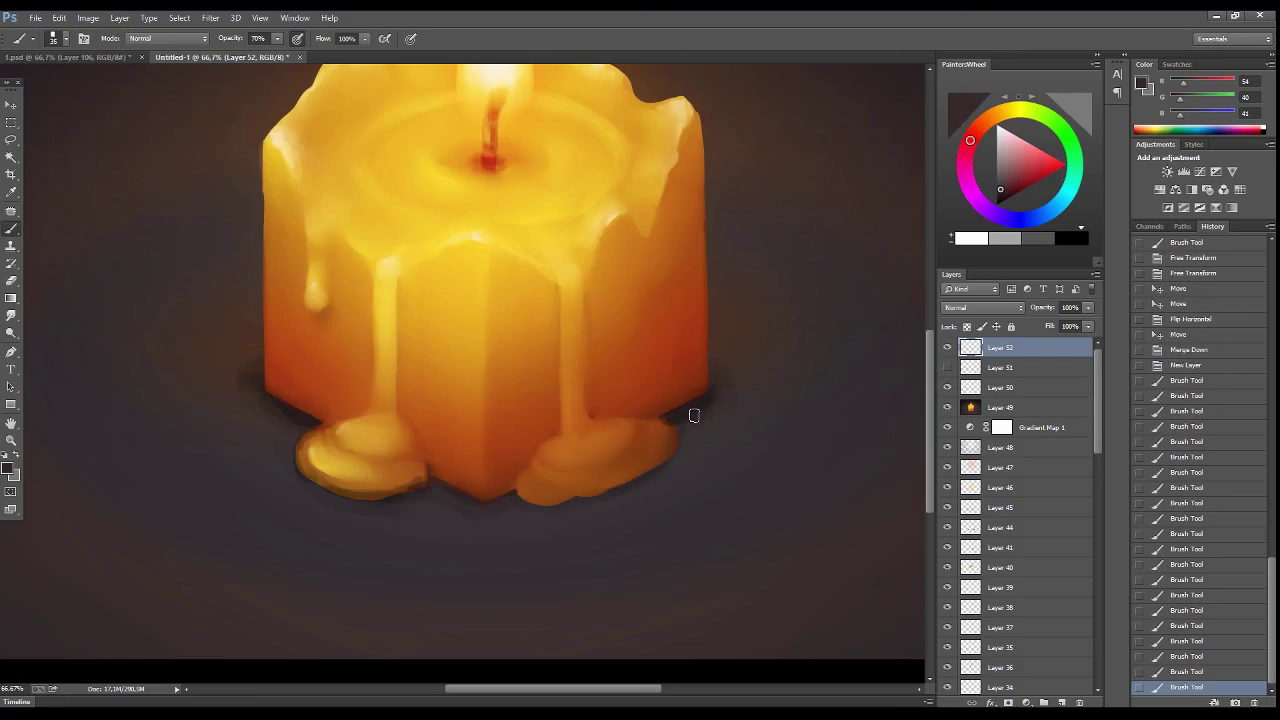
mouse_move(689, 414)
mouse_down()
mouse_move(726, 336)
mouse_move(741, 391)
mouse_up()
alt+click(741, 391)
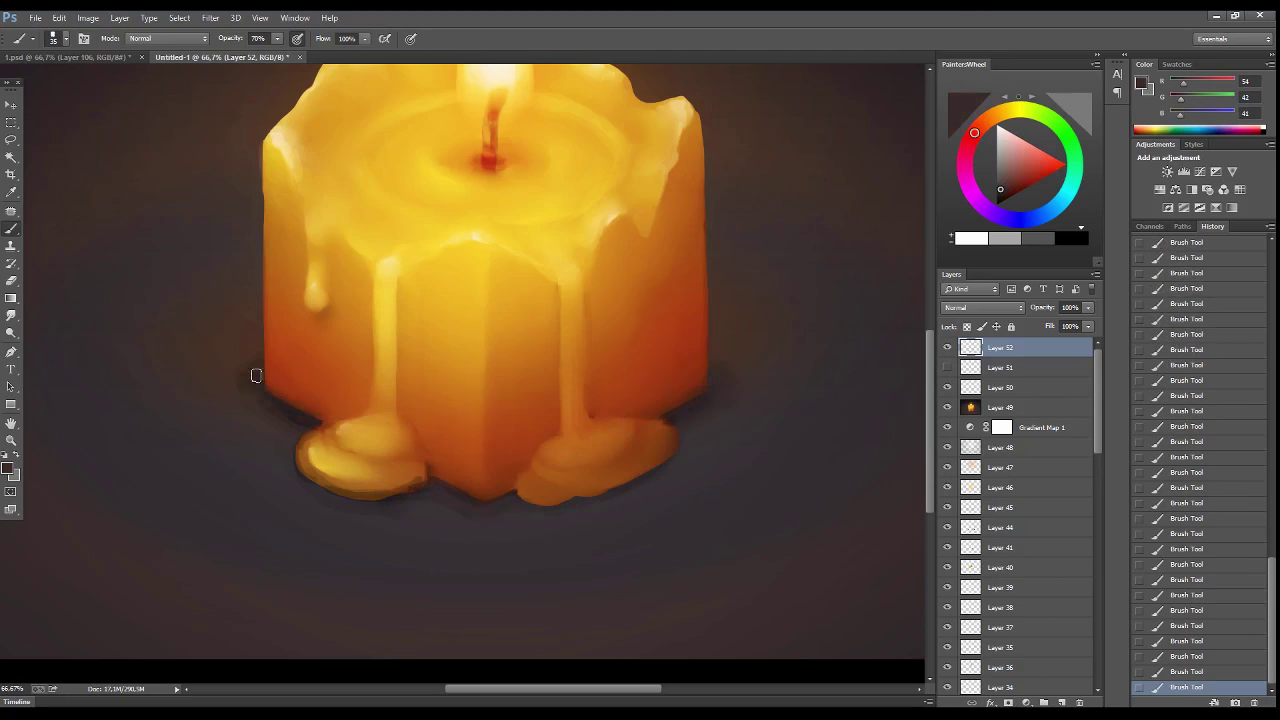
- Sample orange-brown wax and shadow colours to edge the wax puddles, then zoom out
alt+click(341, 426)
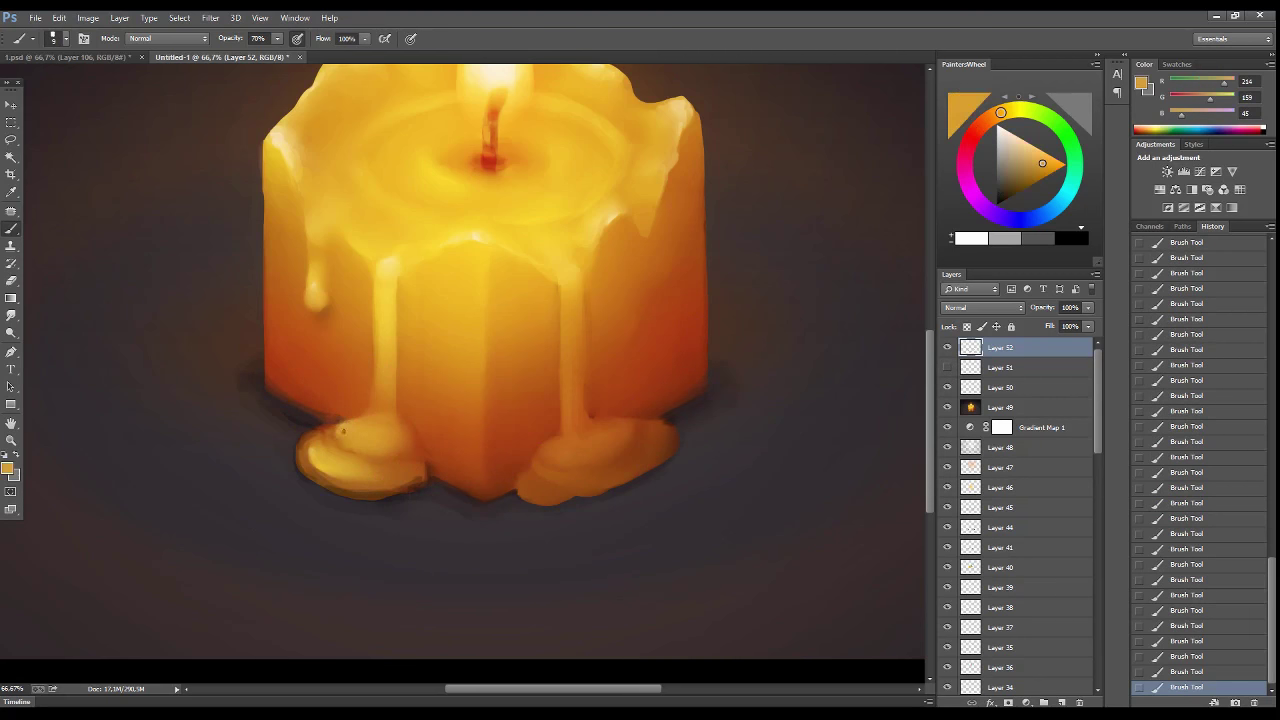
alt+click(303, 440)
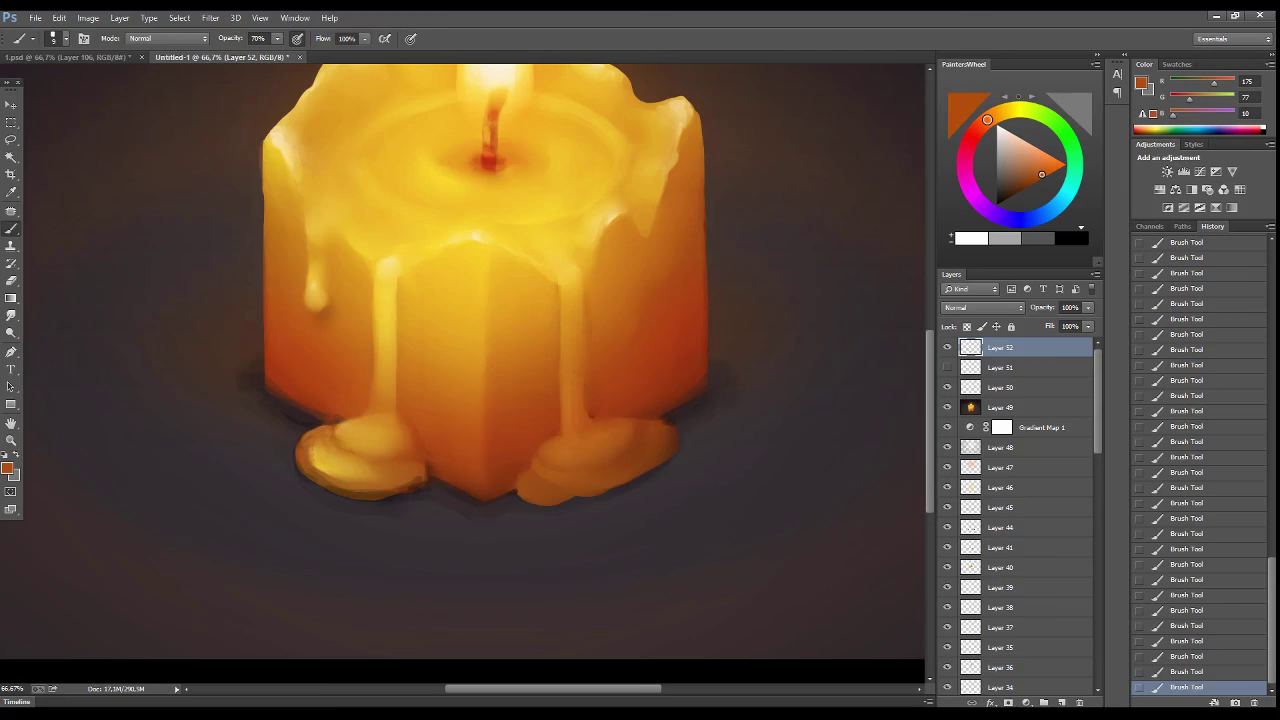
alt+click(524, 495)
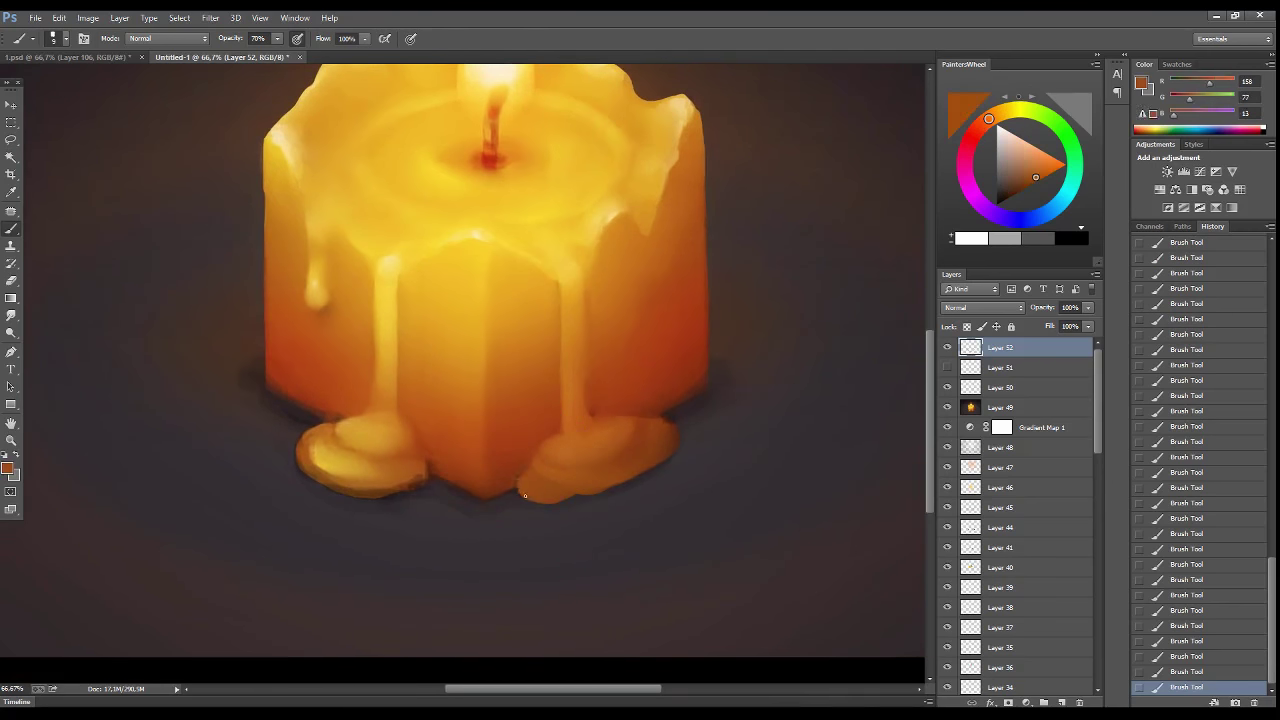
alt+click(542, 503)
alt+click(601, 485)
alt+click(668, 445)
key(z)
alt+click(495, 415)
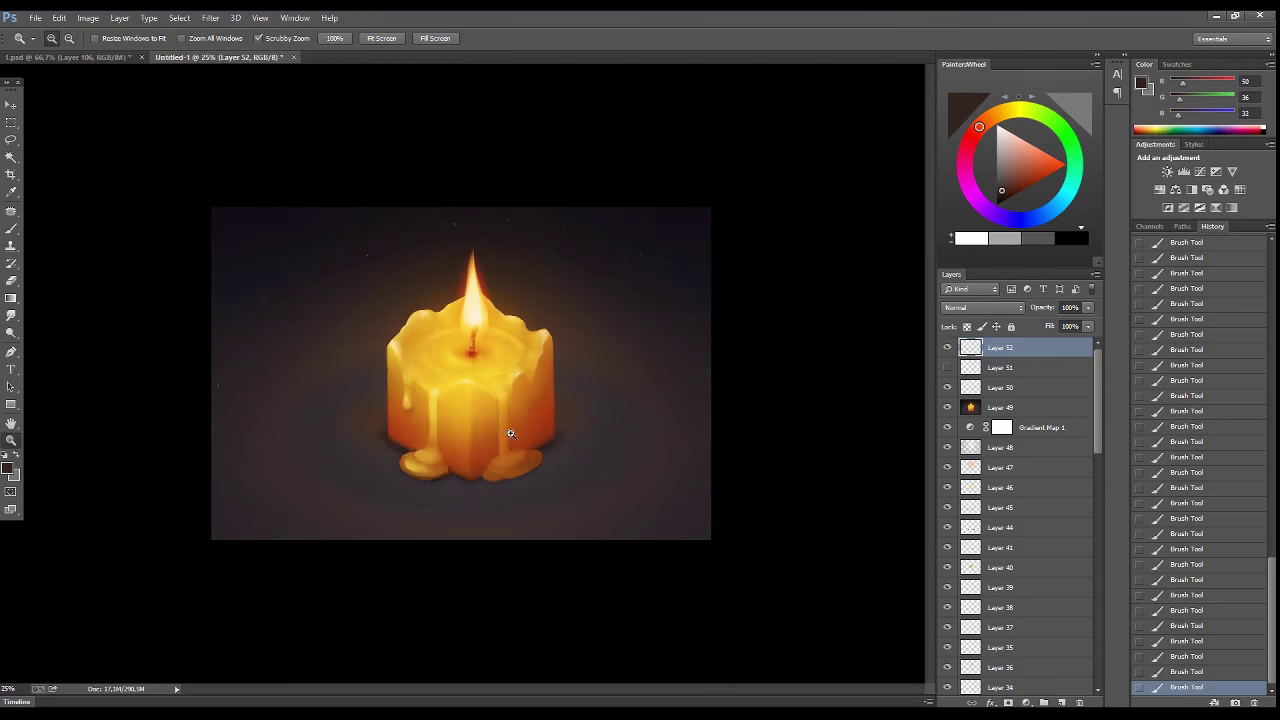
- On a new layer, draw a black gradient and squash it flat under the candle
key(b)
key(x)
key(ctrl+shift+alt+n)
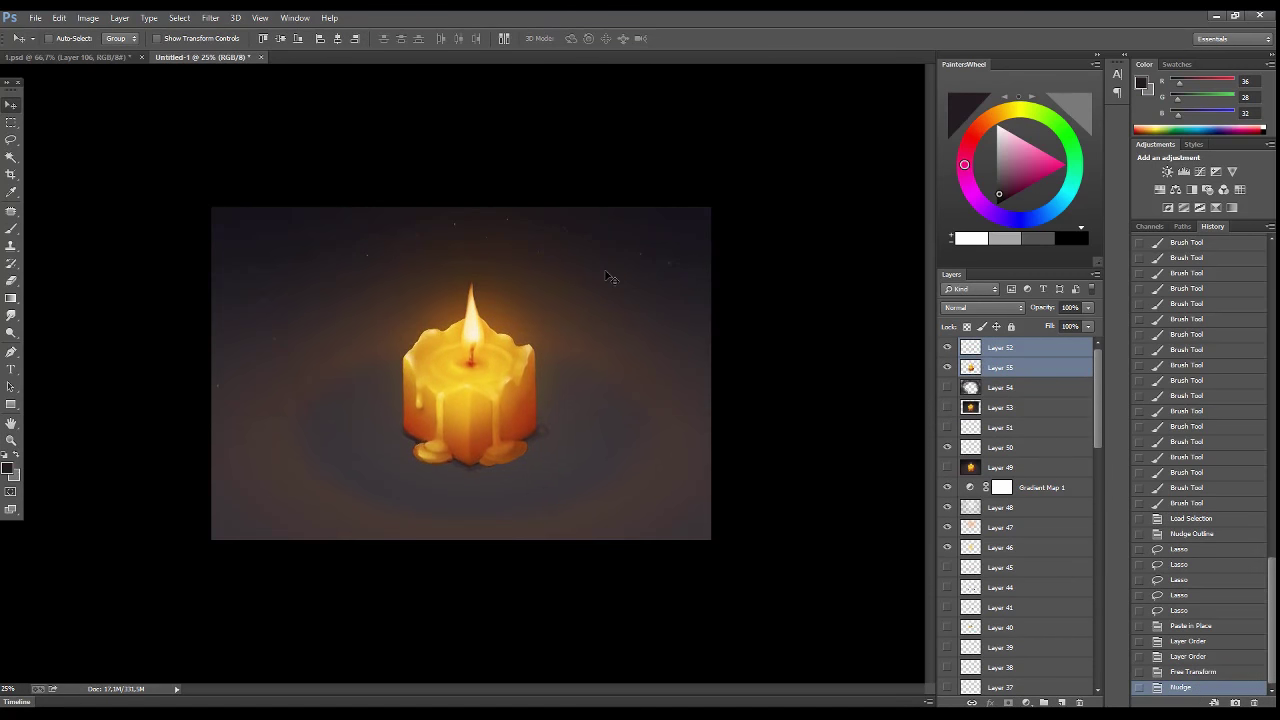
click(1062, 703)
key(g)
key(d)
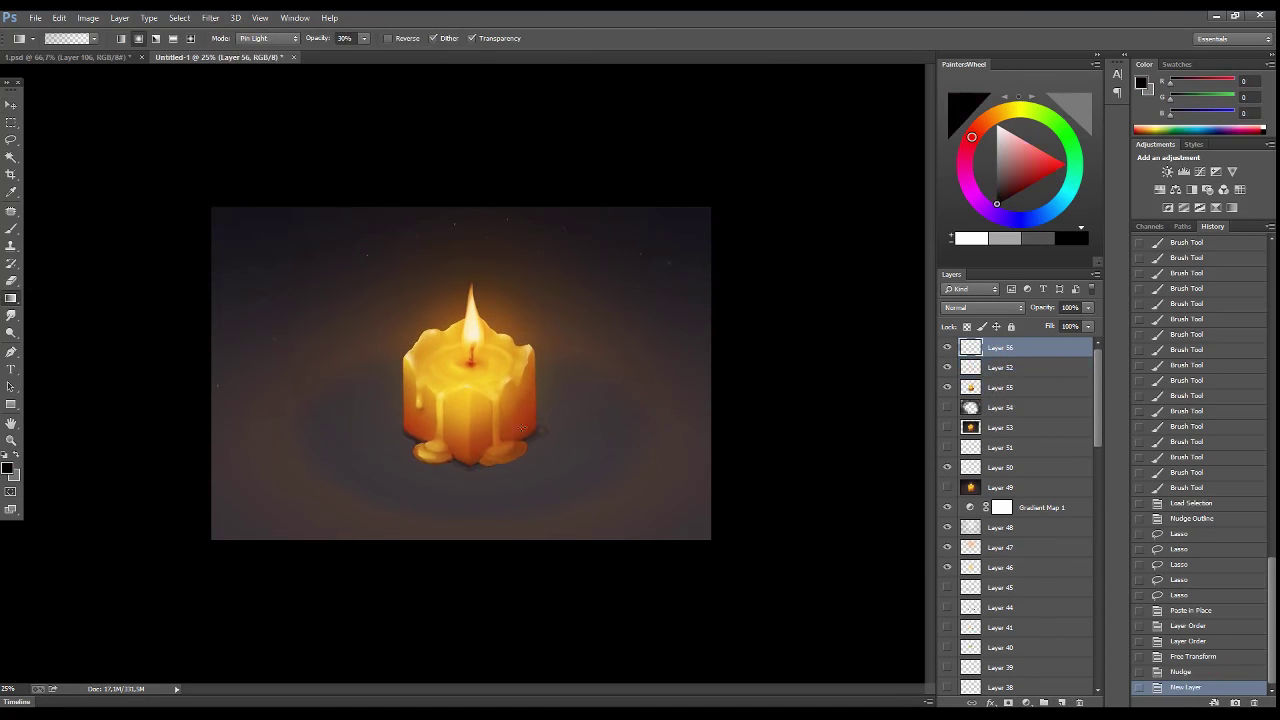
drag(539, 476, 539, 414)
key(ctrl+t)
drag(539, 359, 545, 371)
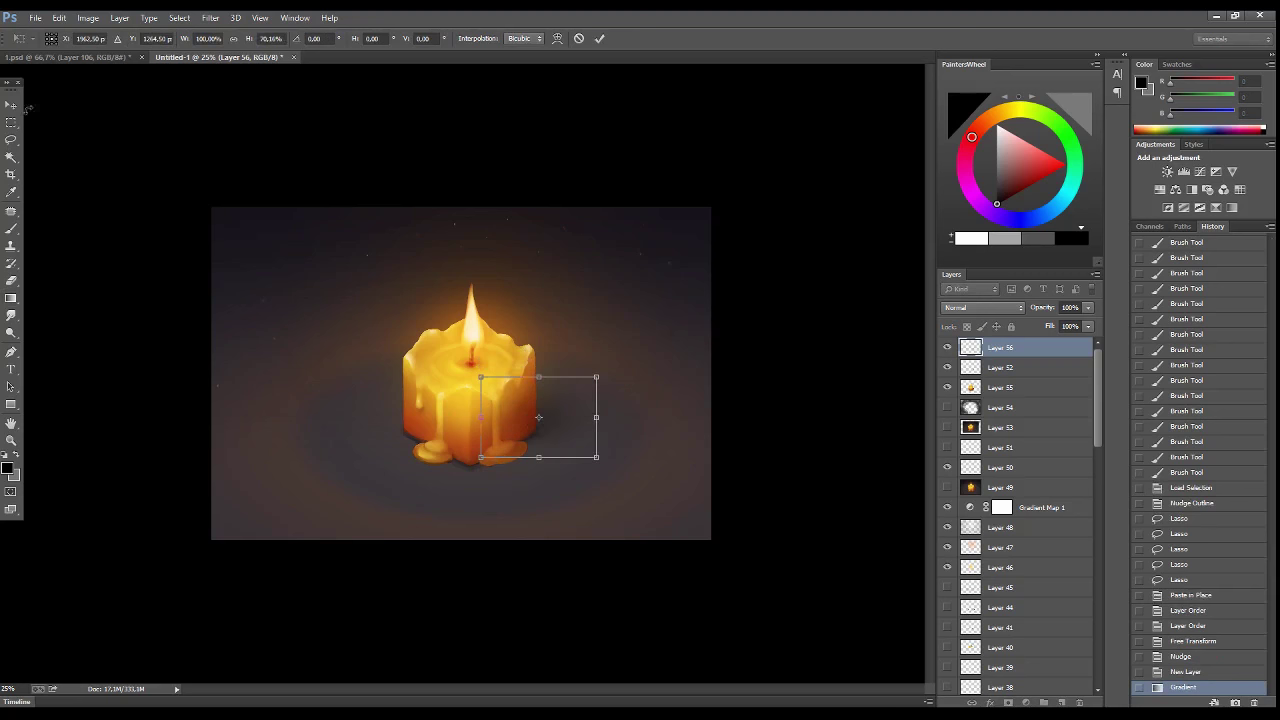
key(Return)
- Duplicate the shadow, enlarge the copy, and move both layers below Layers 52 and 55
mouse_move(561, 438)
mouse_down()
mouse_move(563, 420)
mouse_move(600, 429)
mouse_up()
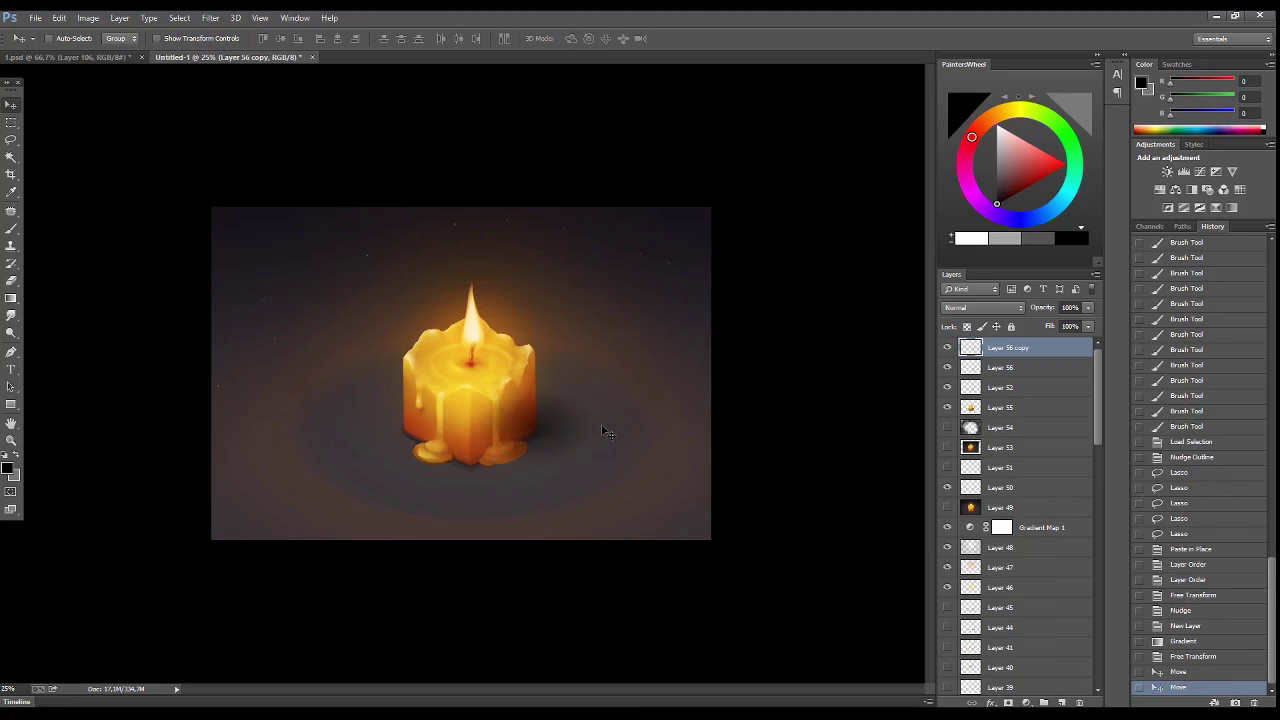
key(ctrl+t)
drag(714, 357, 636, 358)
key(Return)
shift+click(1000, 367)
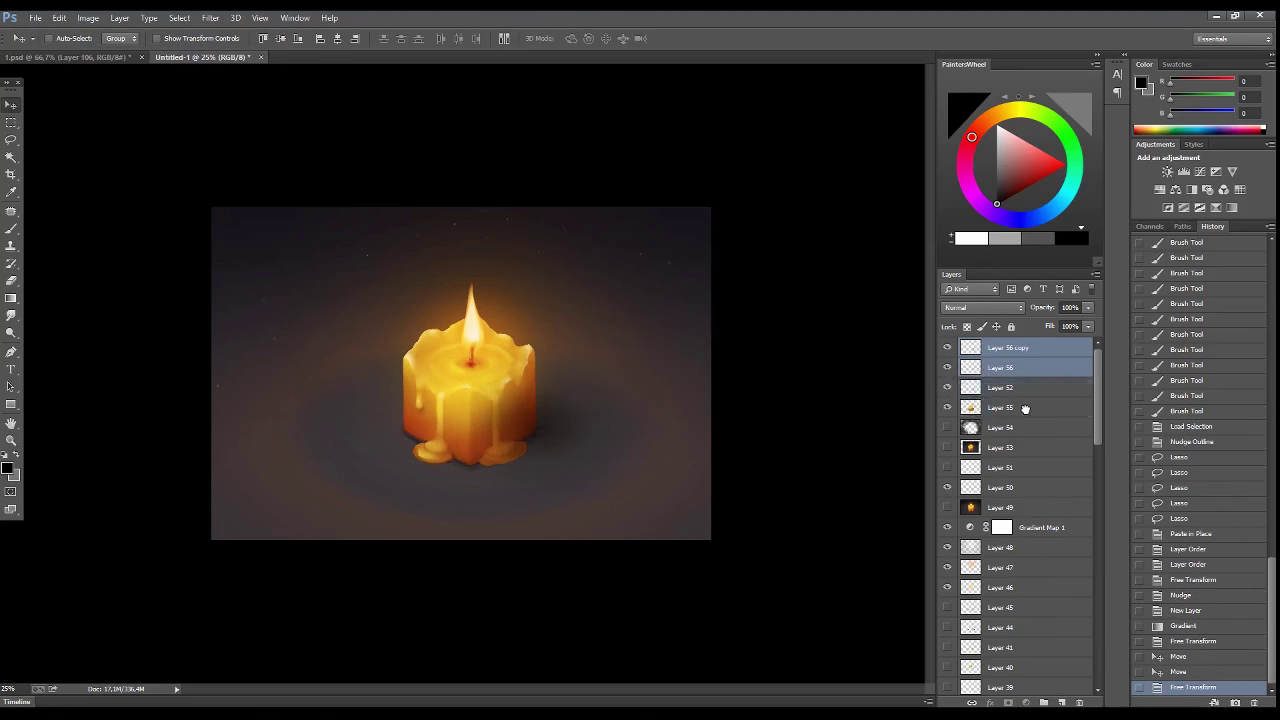
drag(1000, 367, 1000, 417)
drag(560, 440, 580, 438)
drag(1010, 397, 1048, 345)
- Merge the shadows at 65% opacity, add a larger copy, and place it below Layer 55
key(ctrl+e)
drag(1088, 307, 1058, 324)
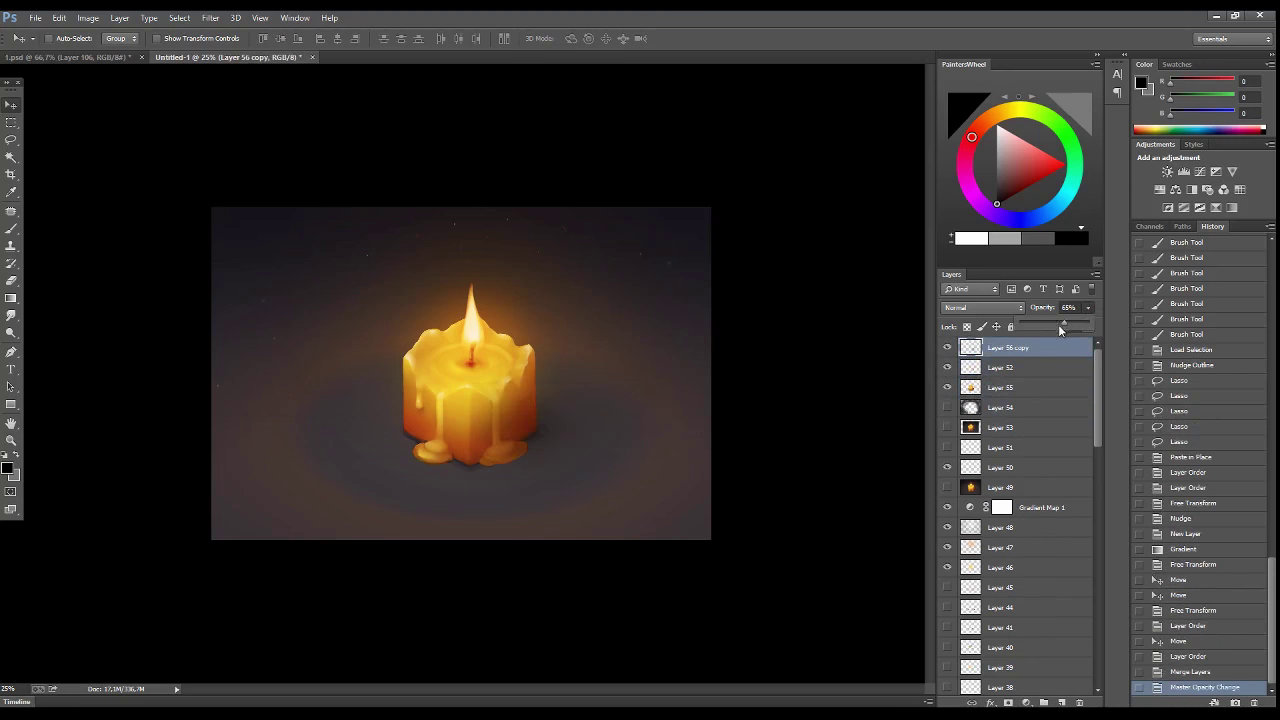
alt+drag(470, 420, 535, 410)
key(ctrl+t)
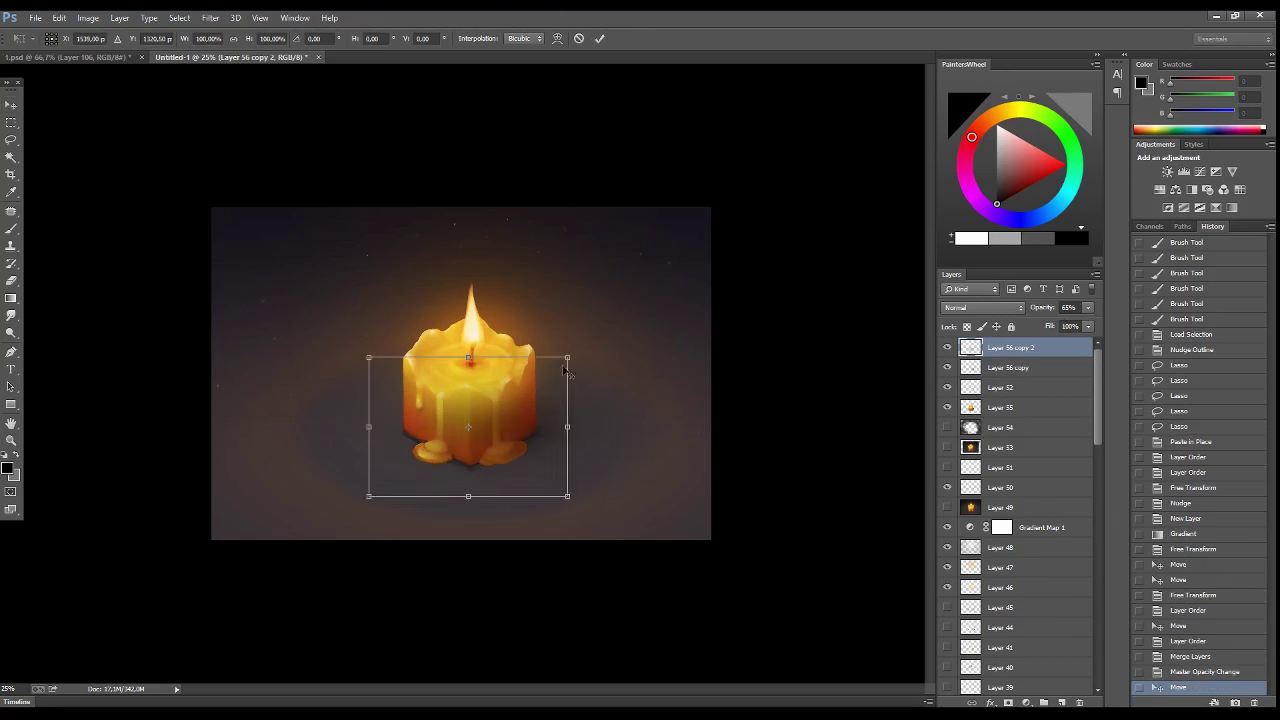
mouse_move(569, 354)
mouse_down()
mouse_move(617, 320)
mouse_move(581, 347)
mouse_up()
click(12, 105)
key(Return)
drag(1010, 347, 1025, 400)
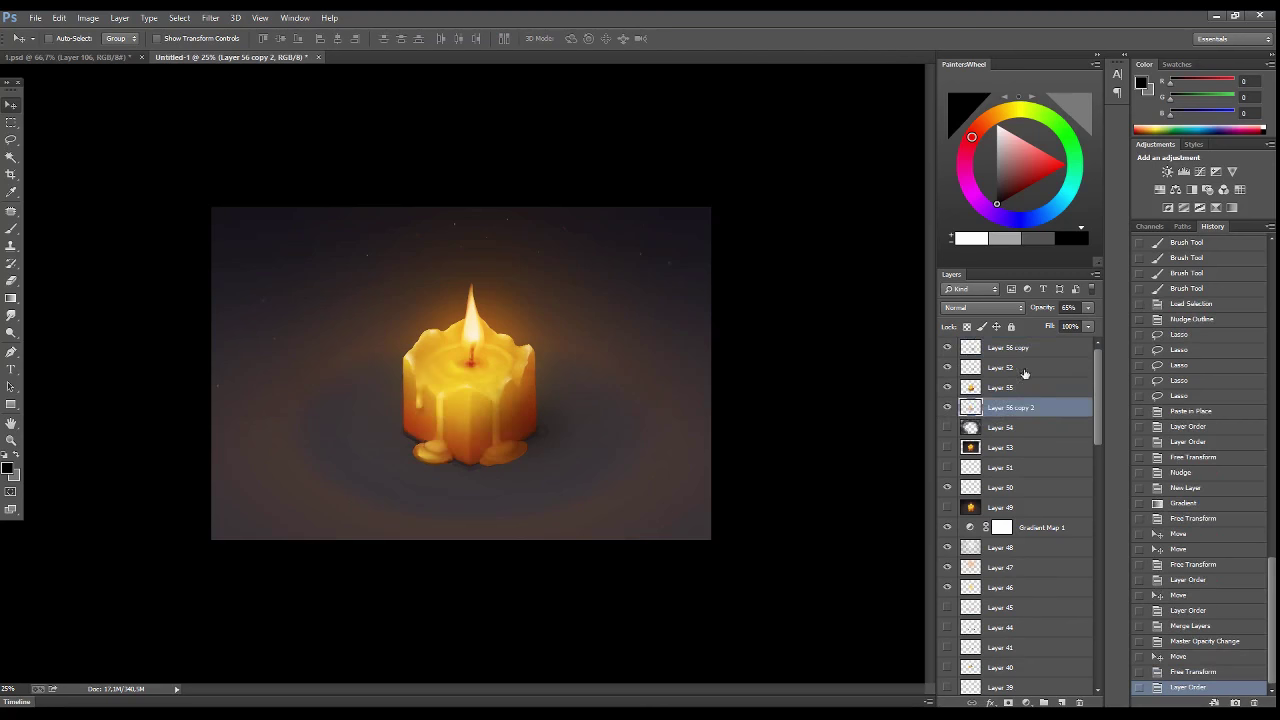
- Shade the candle with a gradient on a new layer inside its outline selection
ctrl+click(970, 347)
key(ctrl+shift+alt+n)
key(g)
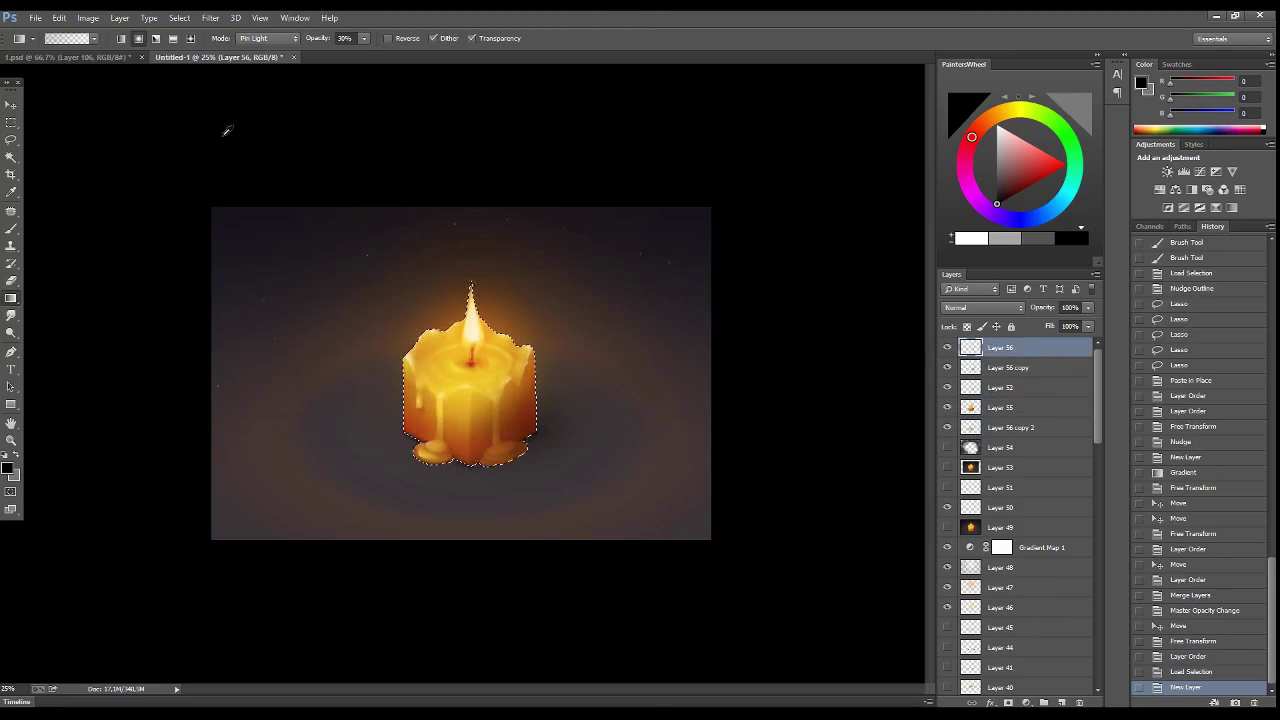
drag(468, 462, 468, 380)
- Add white highlight gradients across the candle and blend that layer as Overlay at 38%
key(x)
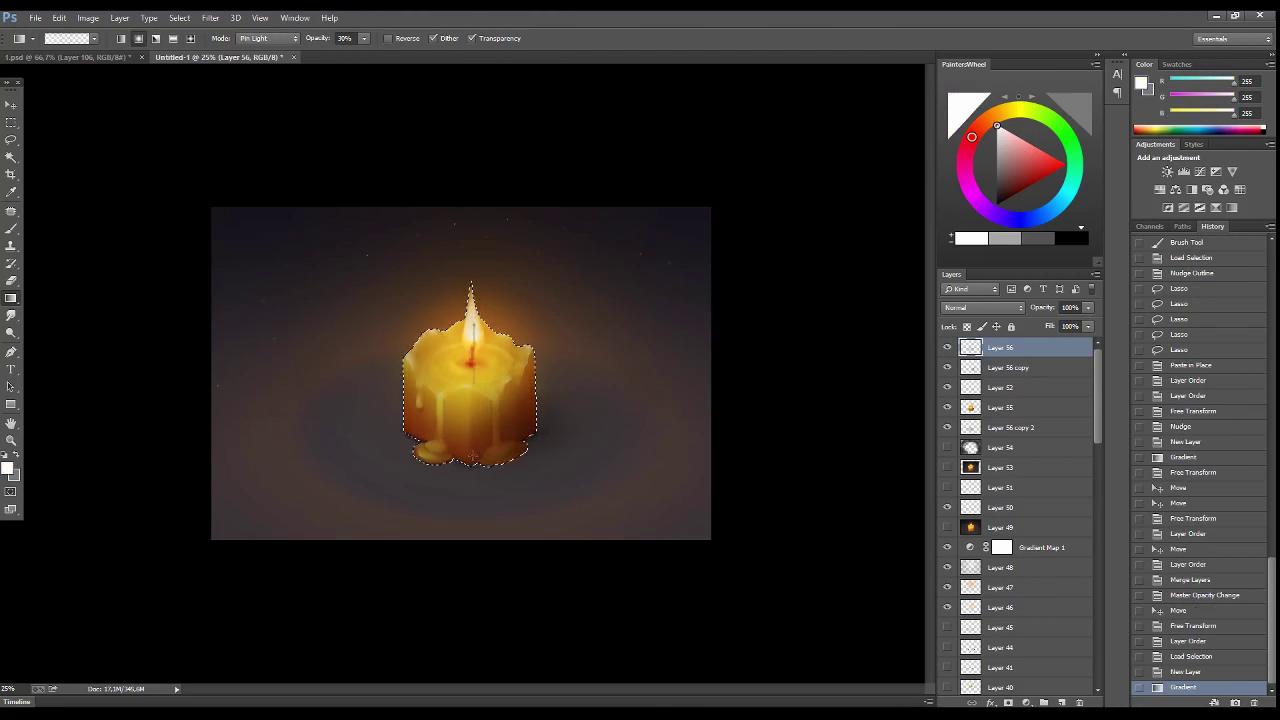
drag(468, 462, 468, 380)
drag(468, 462, 468, 360)
drag(470, 440, 470, 330)
key(ctrl+d)
key(shift+alt+o)
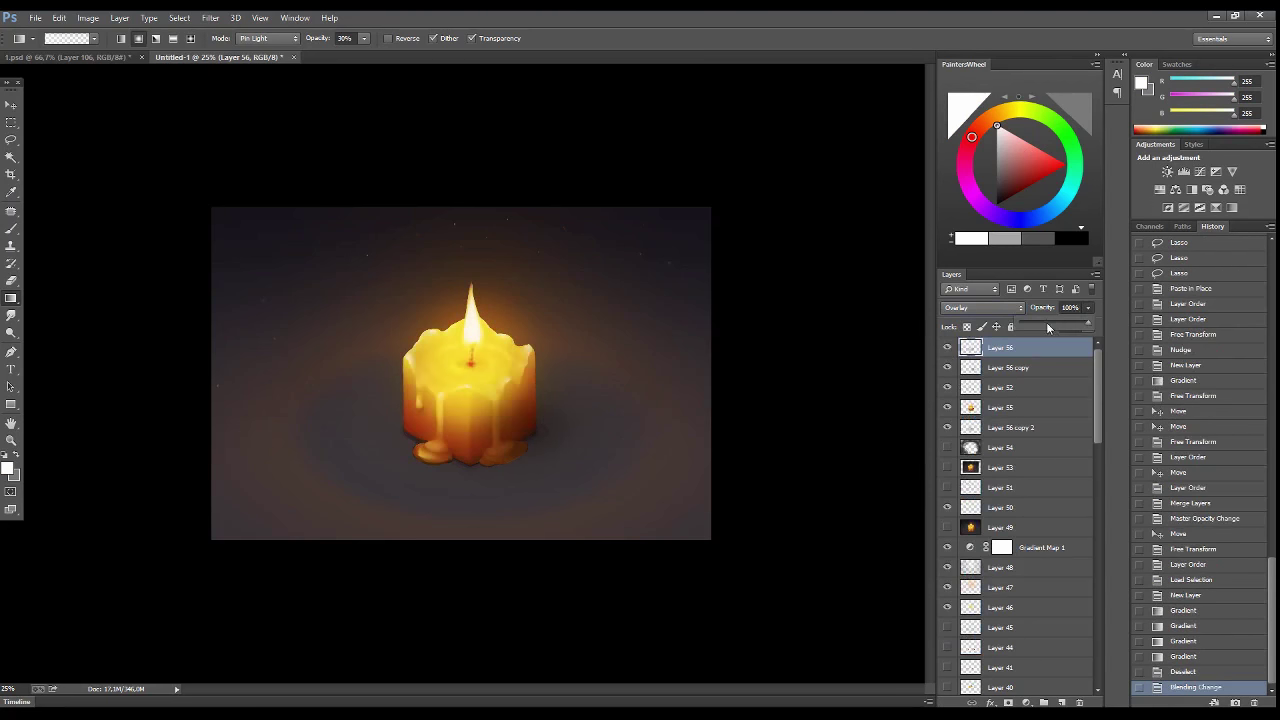
drag(1048, 327, 1035, 328)
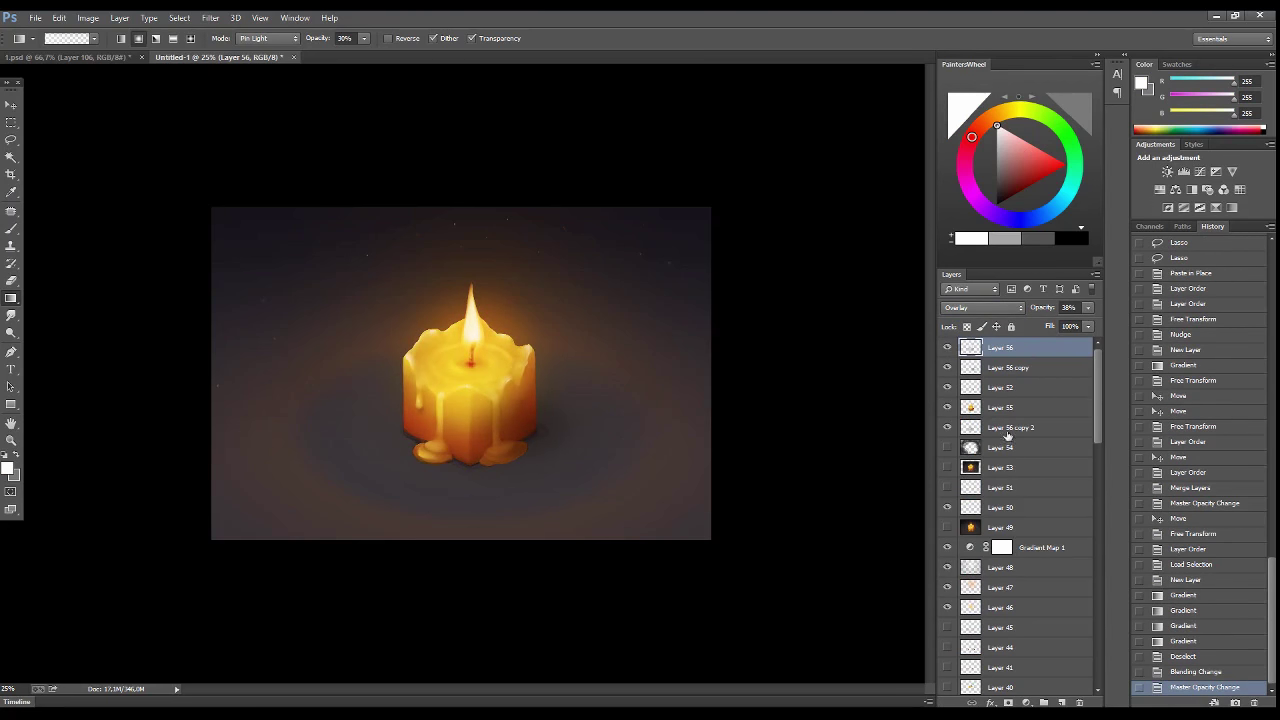
- Darken the canvas top and area around the flame with gradients above Layer 56 copy 2
click(1062, 702)
key(d)
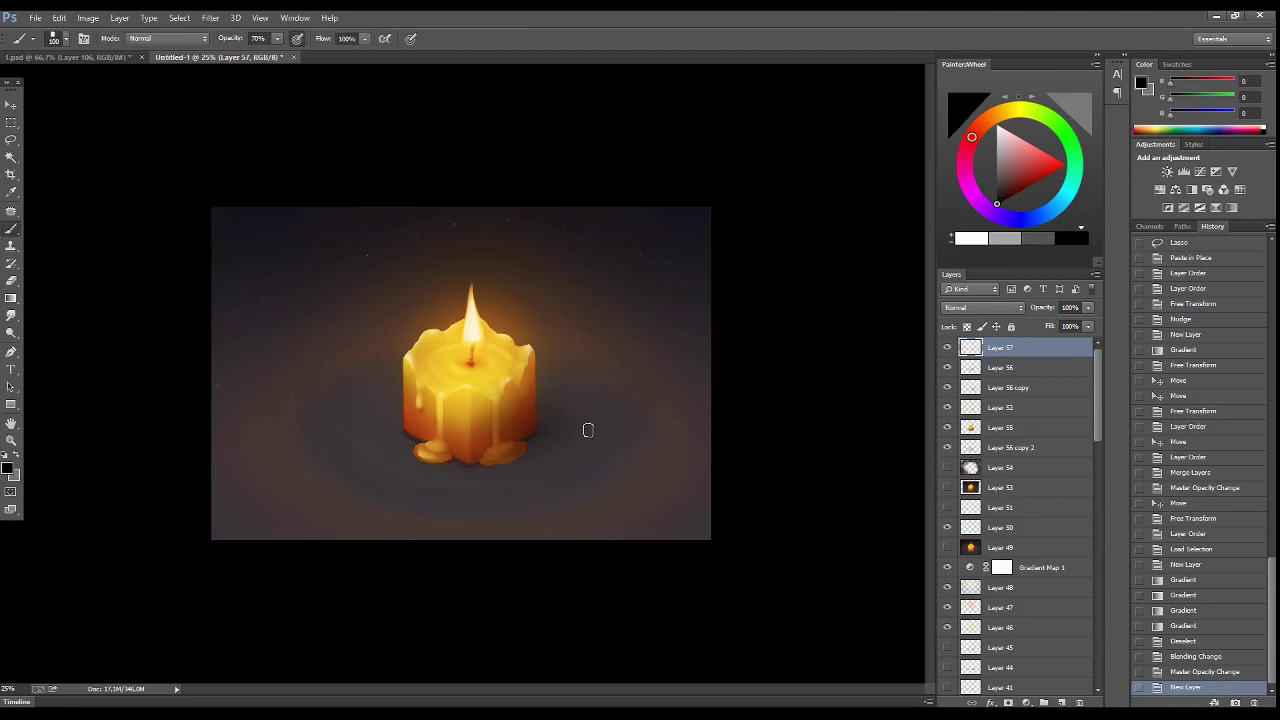
click(1010, 447)
click(1062, 702)
drag(477, 205, 477, 404)
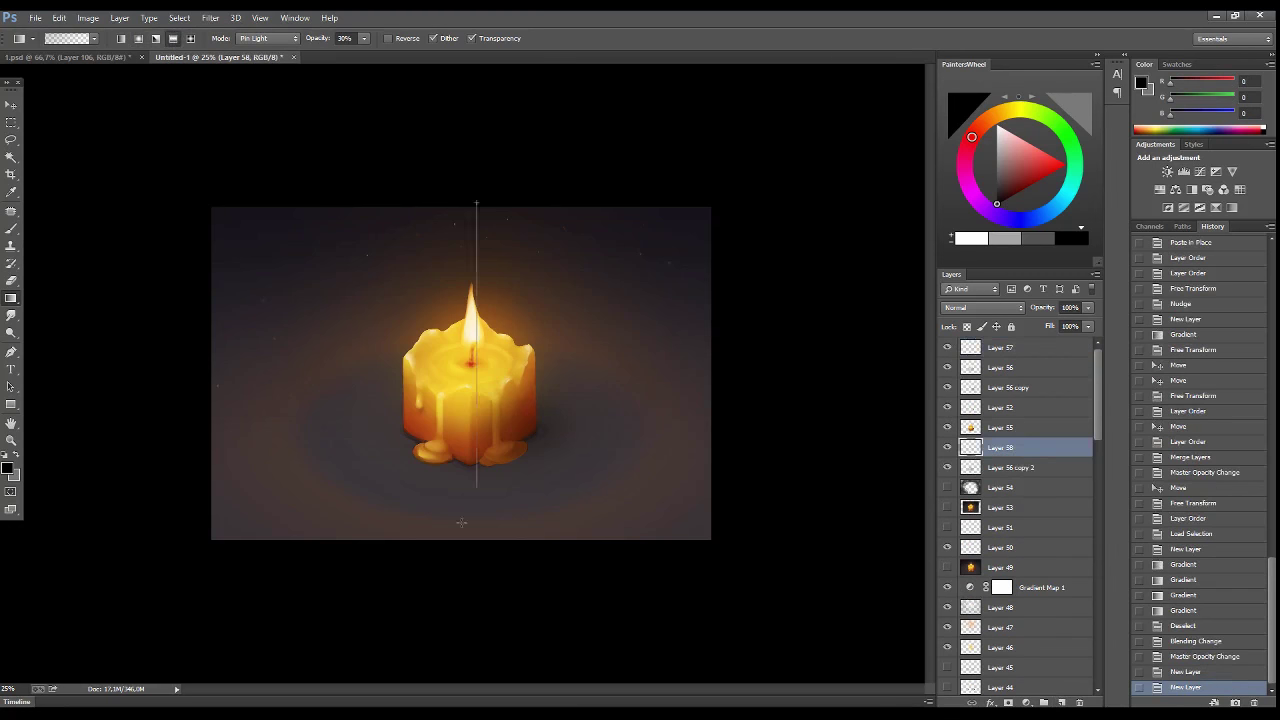
mouse_move(463, 215)
mouse_down()
mouse_move(470, 340)
mouse_move(537, 644)
mouse_up()
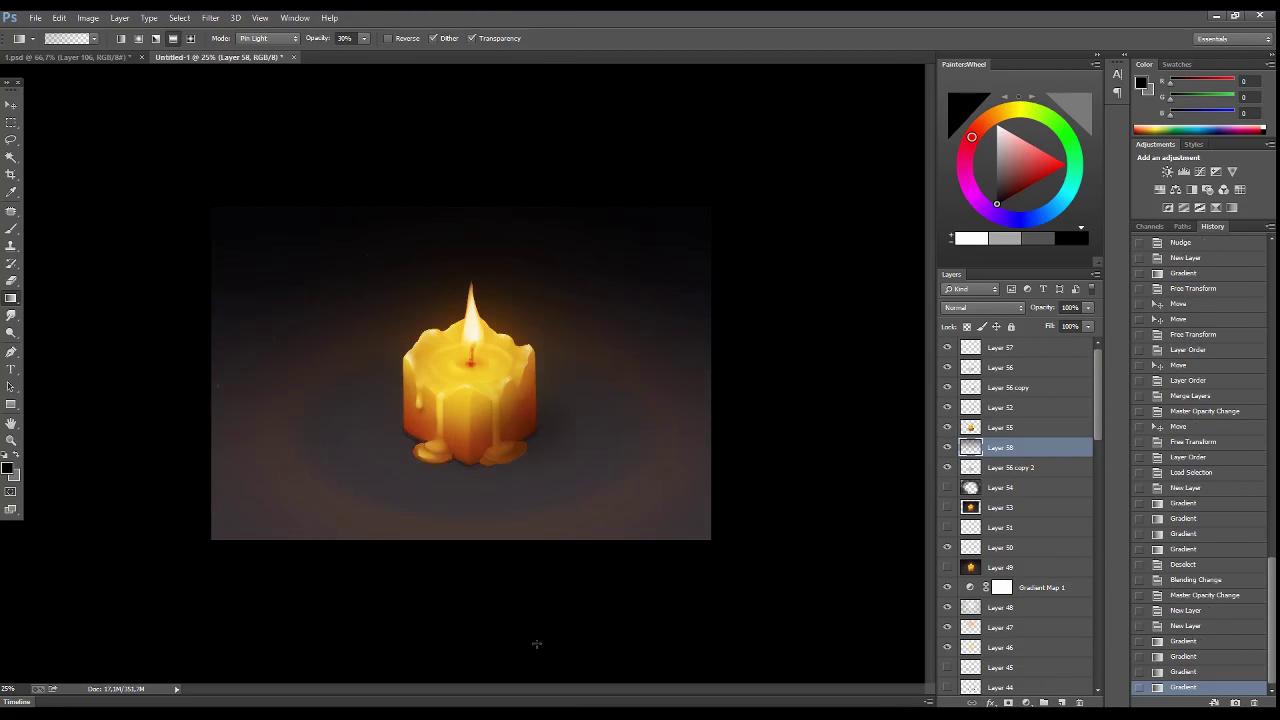
alt+click(505, 375)
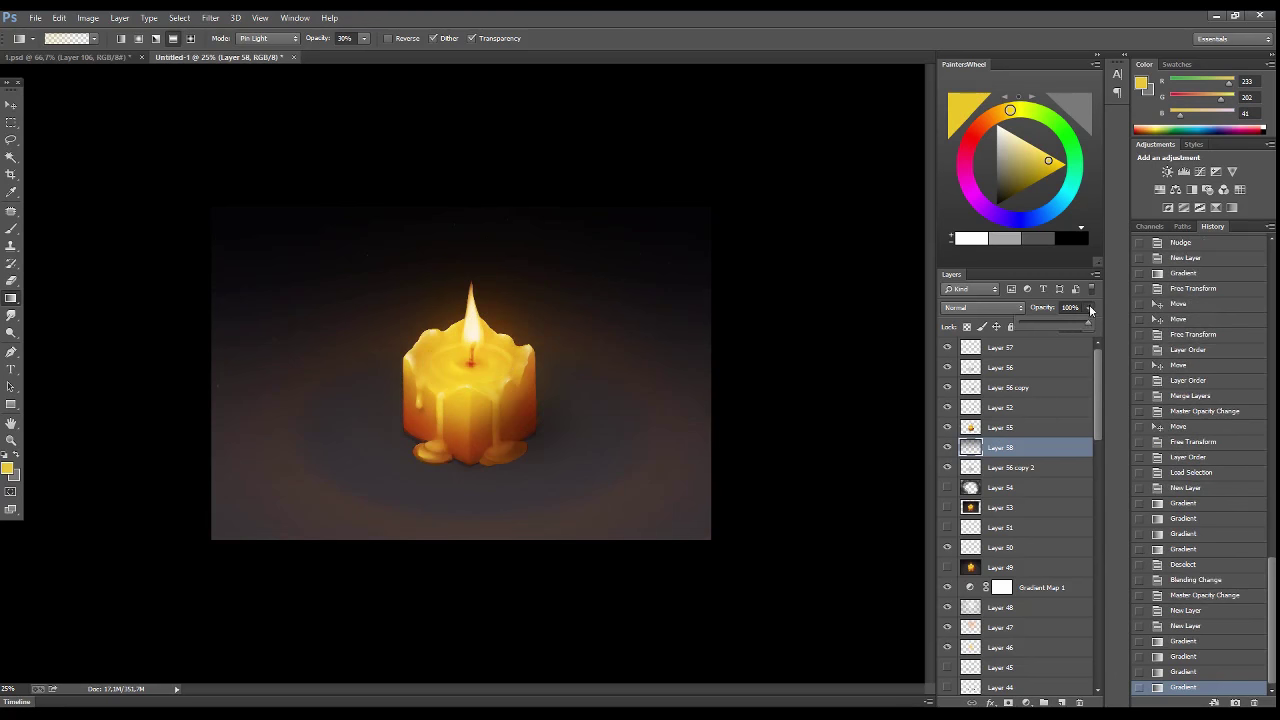
click(1000, 347)
- Paint a red-orange radial glow around the flame on a new layer set to Overlay
click(1062, 702)
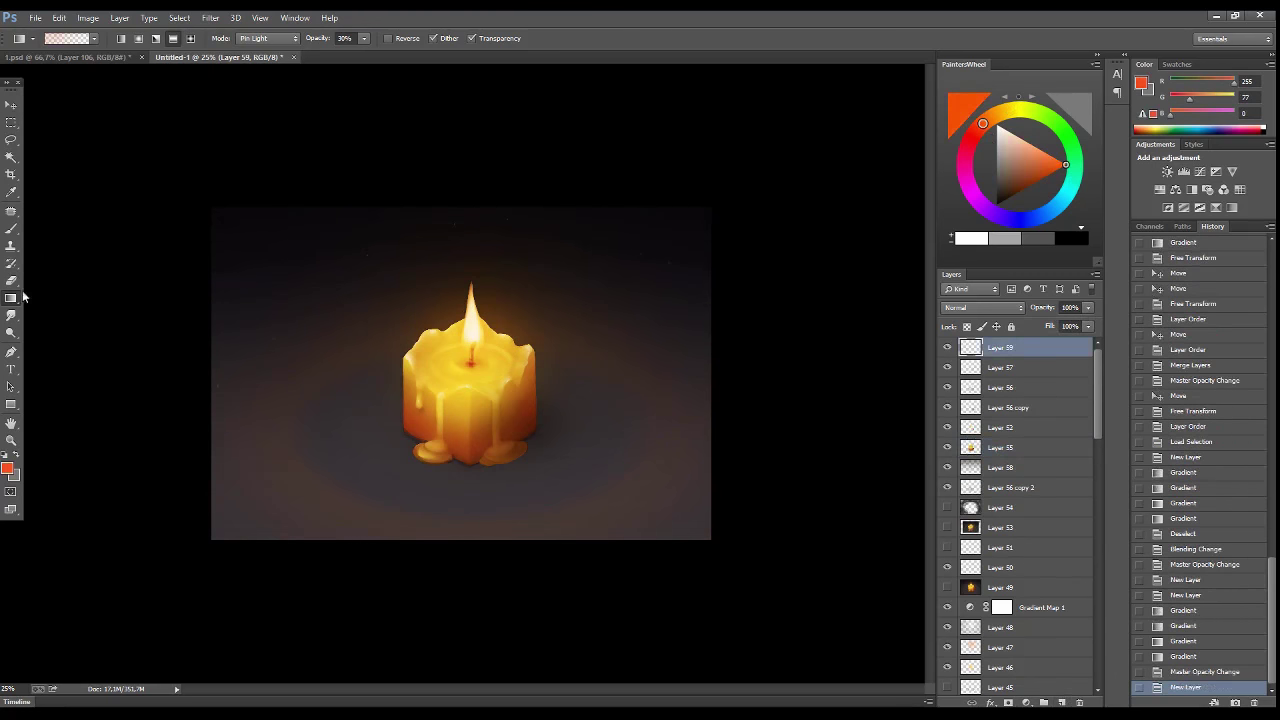
mouse_move(463, 315)
mouse_down()
mouse_move(700, 330)
mouse_move(740, 346)
mouse_up()
click(982, 307)
click(960, 438)
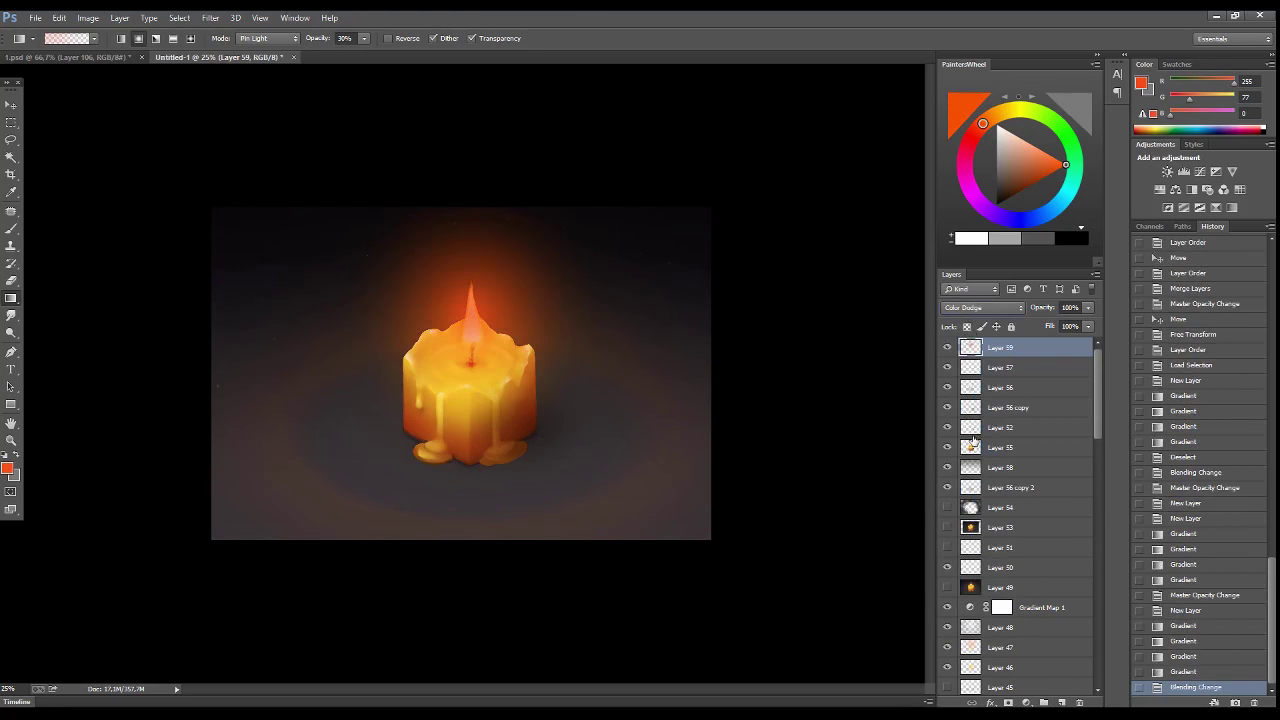
click(982, 307)
click(975, 449)
click(982, 307)
click(952, 481)
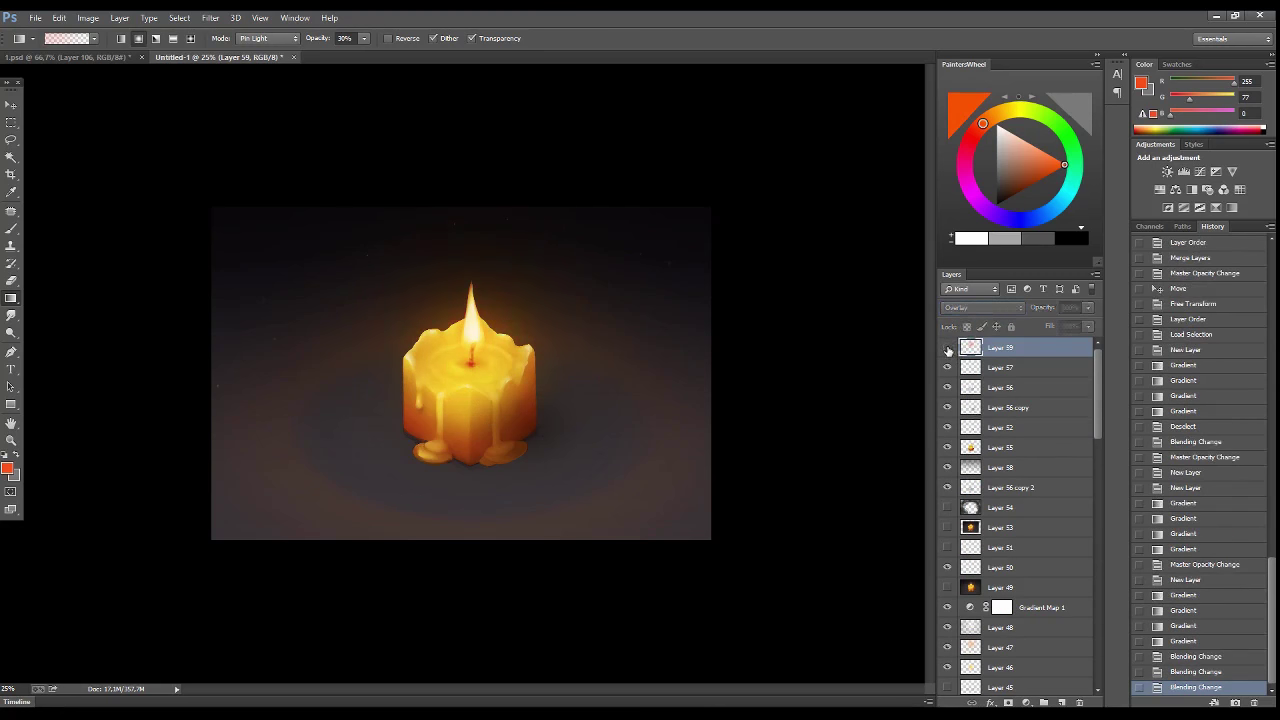
- Move the glow layer beneath the candle and enlarge it to about 202%
drag(1020, 447, 1020, 447)
key(ctrl+t)
drag(597, 206, 717, 92)
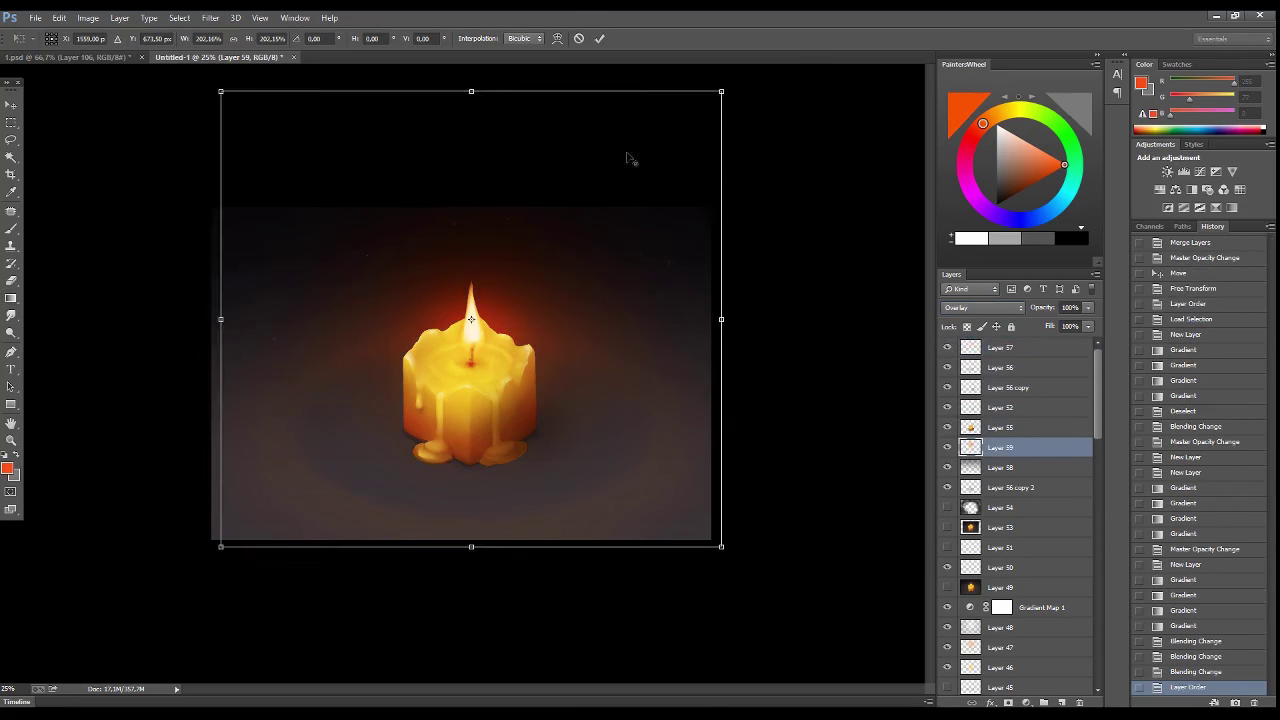
click(569, 277)
- Lay a light orange gradient glow over the flame on Layer 60 and stretch it taller
key(ctrl+shift+alt+n)
key(b)
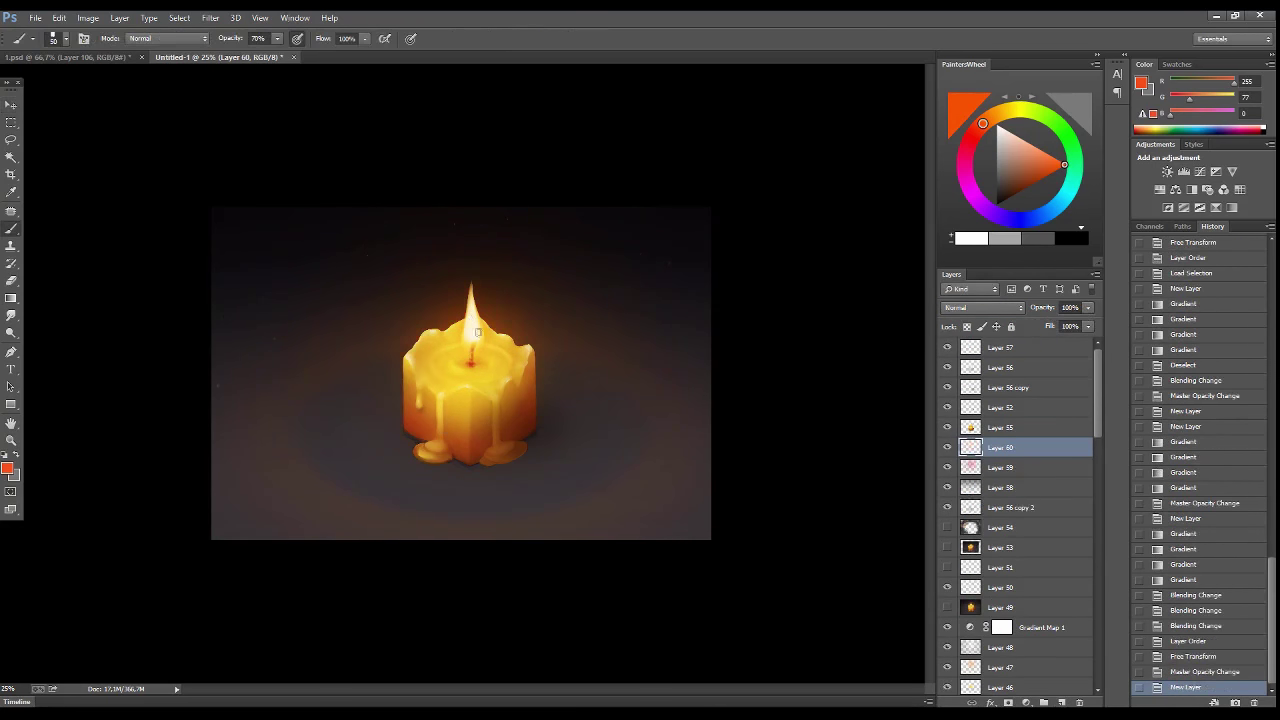
drag(982, 123, 987, 119)
key(g)
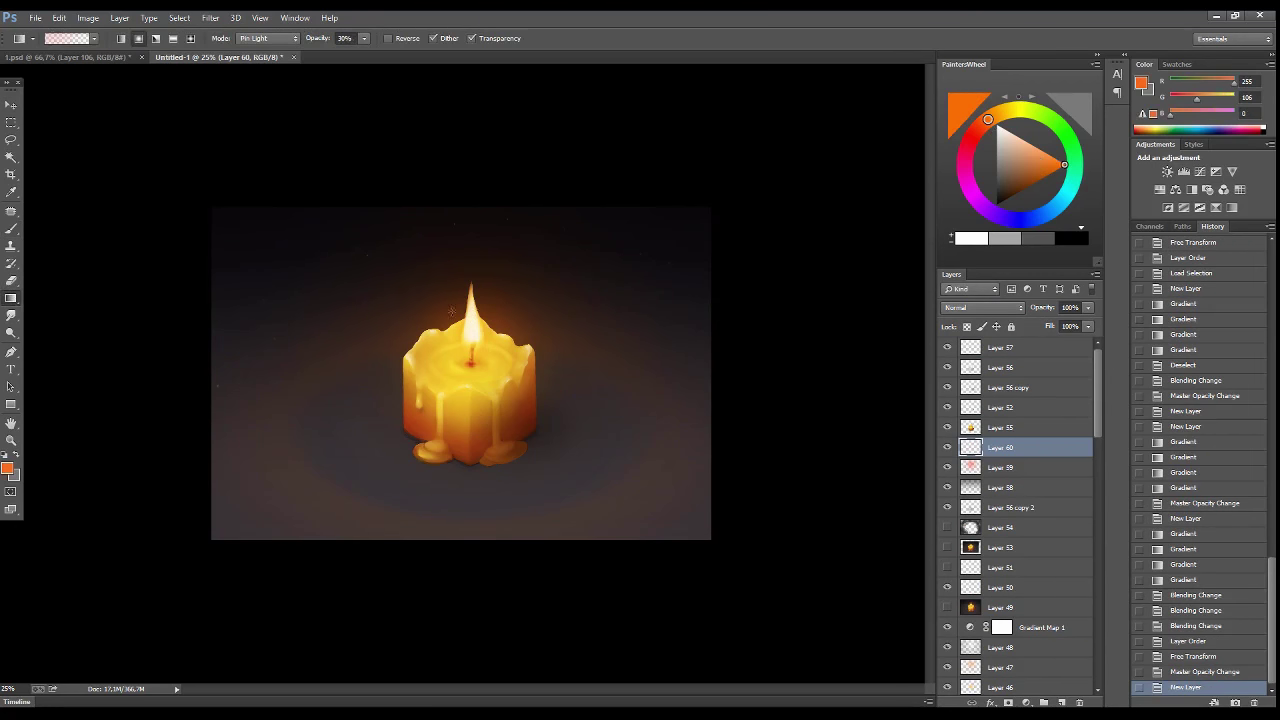
drag(470, 320, 471, 300)
drag(471, 313, 471, 300)
drag(471, 313, 493, 255)
key(ctrl+t)
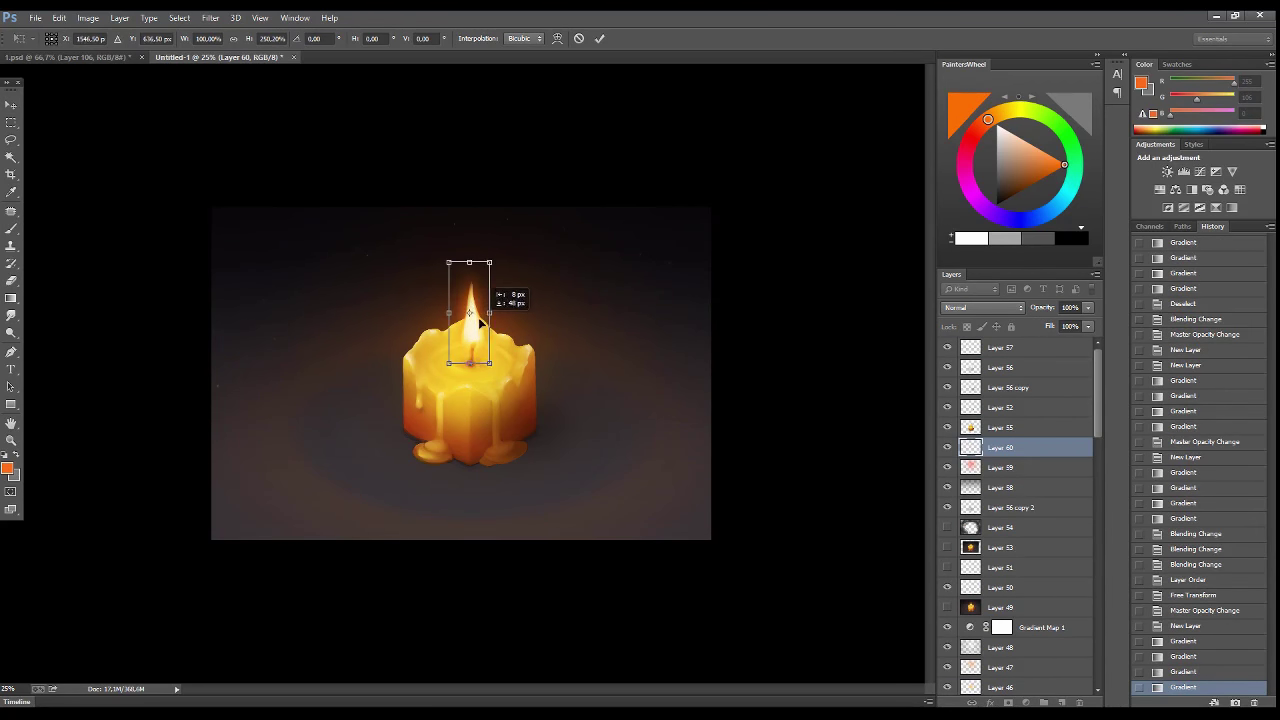
key(r)
- Smudge the flame edges, candle top and wax drips on Layer 55
click(569, 277)
key(alt+bracketright)
drag(472, 300, 472, 330)
mouse_move(470, 330)
mouse_down()
mouse_move(466, 468)
mouse_move(474, 300)
mouse_up()
mouse_move(476, 312)
mouse_down()
mouse_move(500, 337)
mouse_move(490, 330)
mouse_up()
drag(480, 320, 472, 305)
drag(470, 440, 450, 460)
- Dab a faint pale cream spark above the flame on a half-transparent new layer
drag(440, 460, 431, 477)
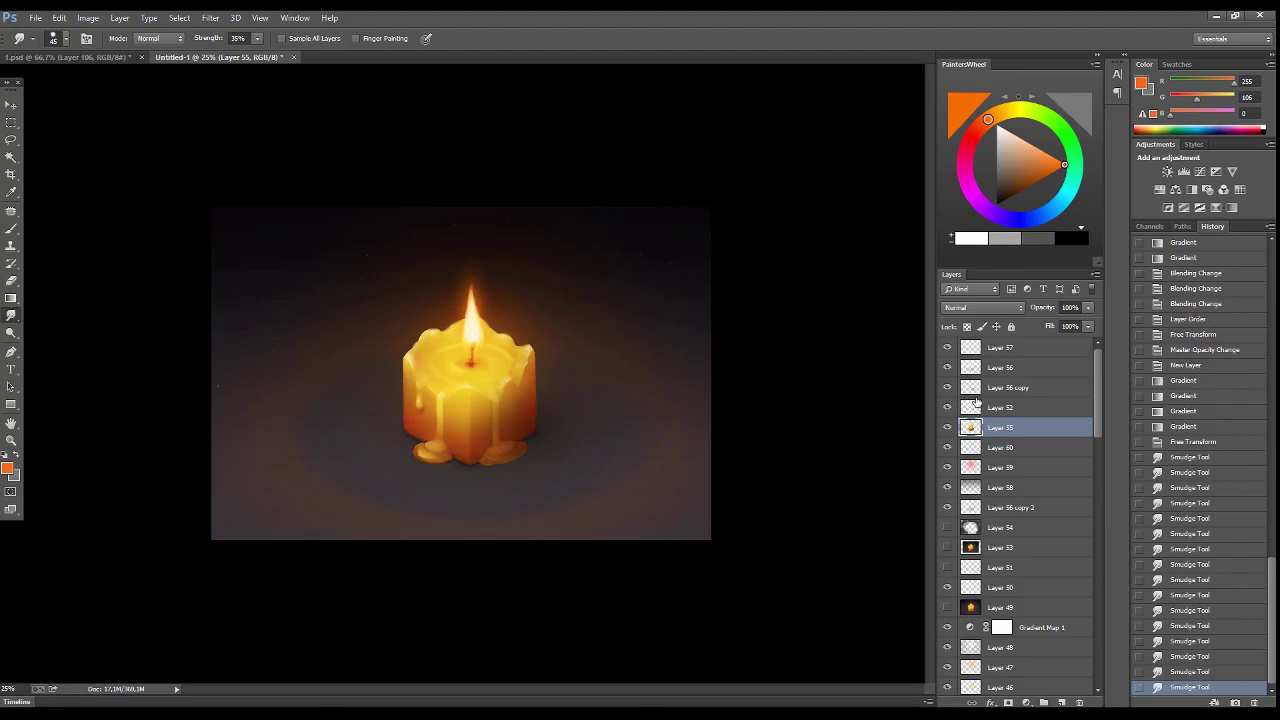
click(1062, 348)
key(ctrl+shift+alt+n)
key(b)
alt+click(483, 329)
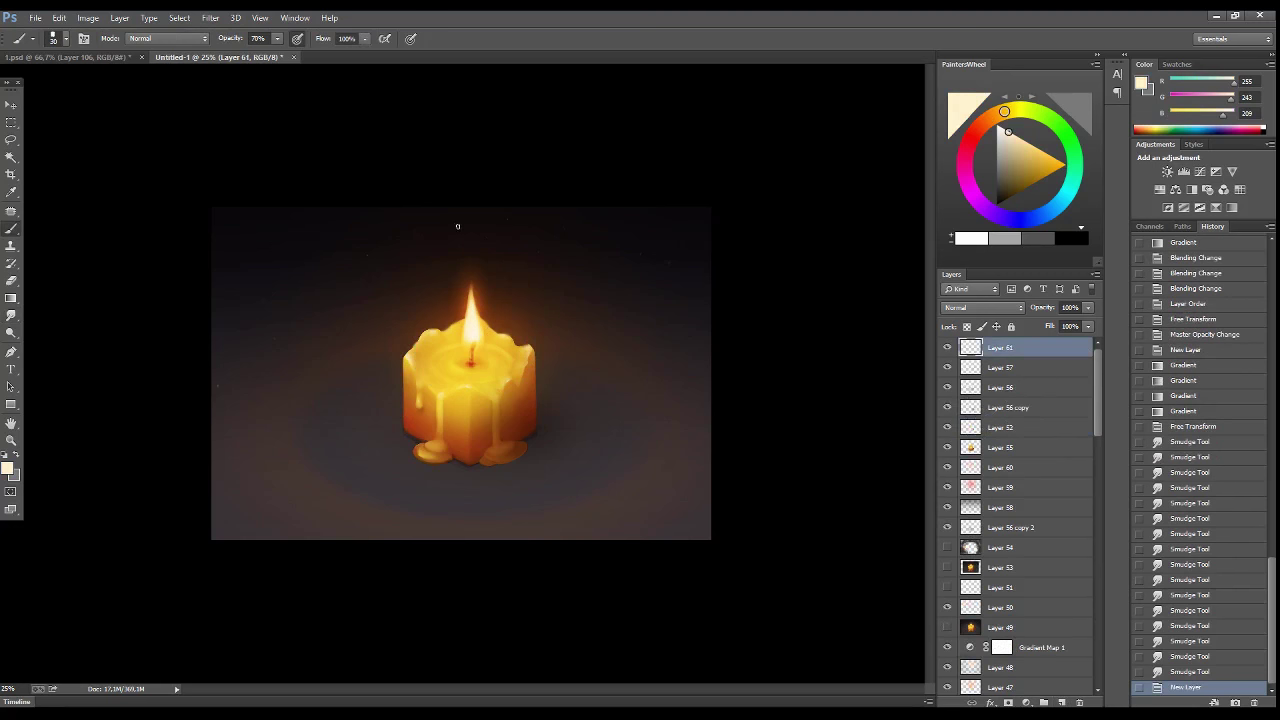
click(470, 247)
click(470, 247)
drag(1069, 319, 1050, 322)
key(r)
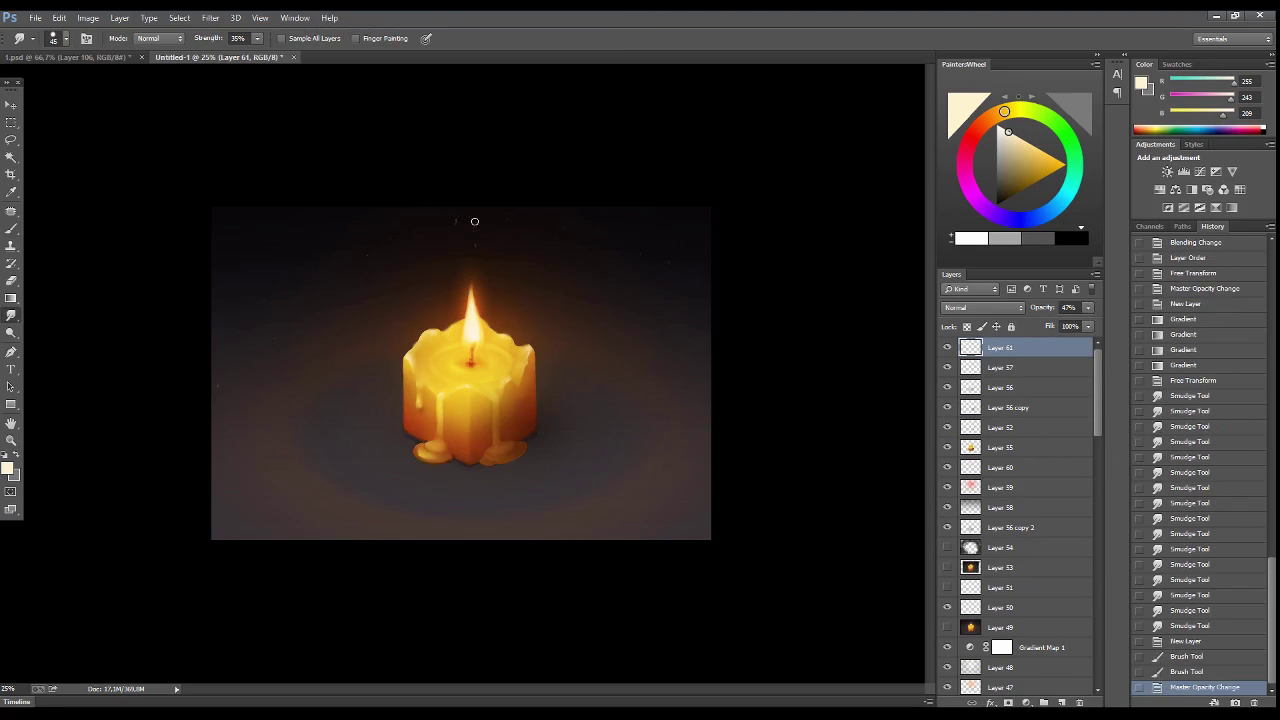
- Paint dark grey and reddish-brown shading at the candle base on a new layer
key(ctrl+shift+alt+n)
key(b)
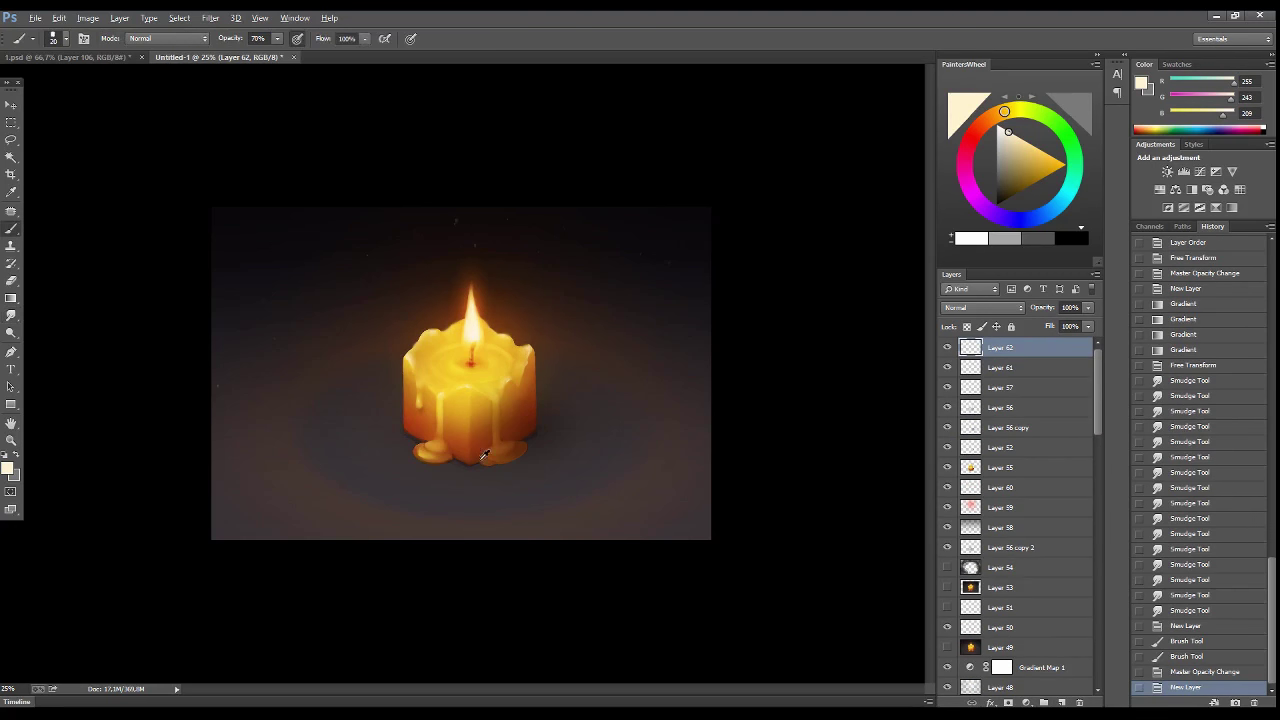
alt+click(485, 456)
click(470, 460)
mouse_move(470, 460)
mouse_down()
mouse_move(420, 440)
mouse_move(485, 468)
mouse_up()
alt+click(404, 430)
click(525, 438)
alt+click(584, 384)
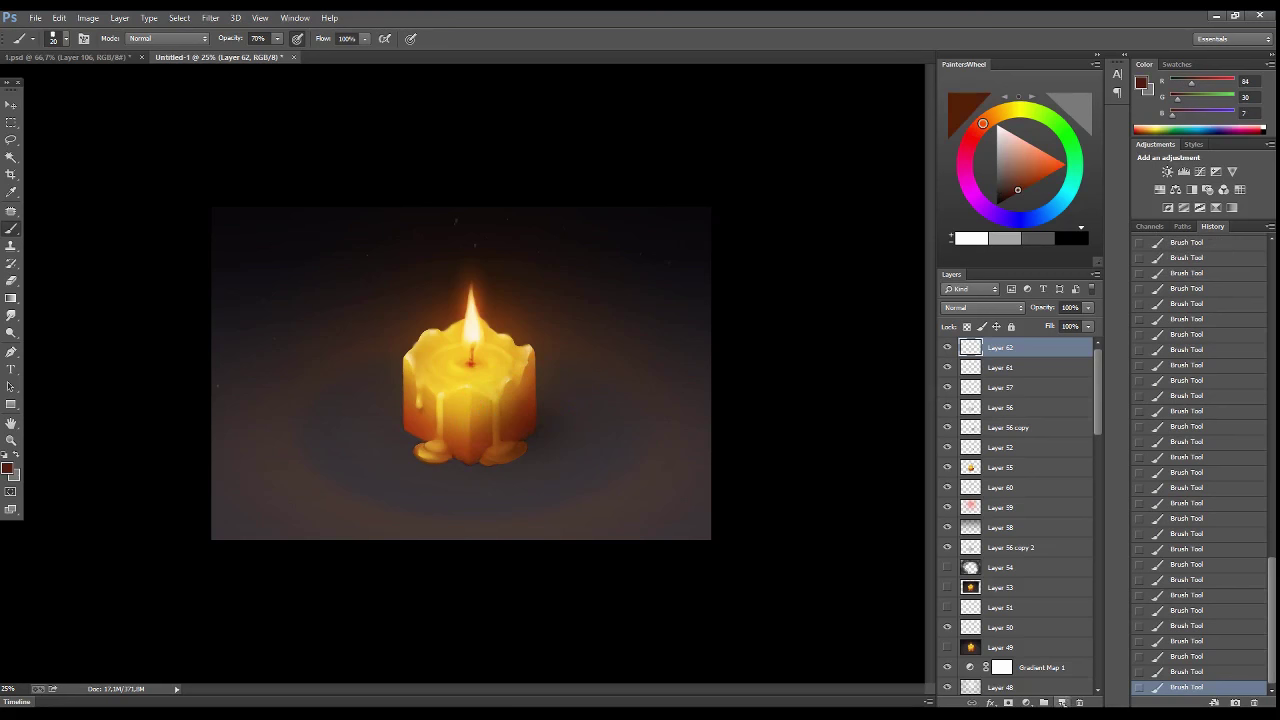
- Replace an unwanted layer with a fresh one and paint grey shading along the base drips
key(ctrl+shift+alt+n)
key(r)
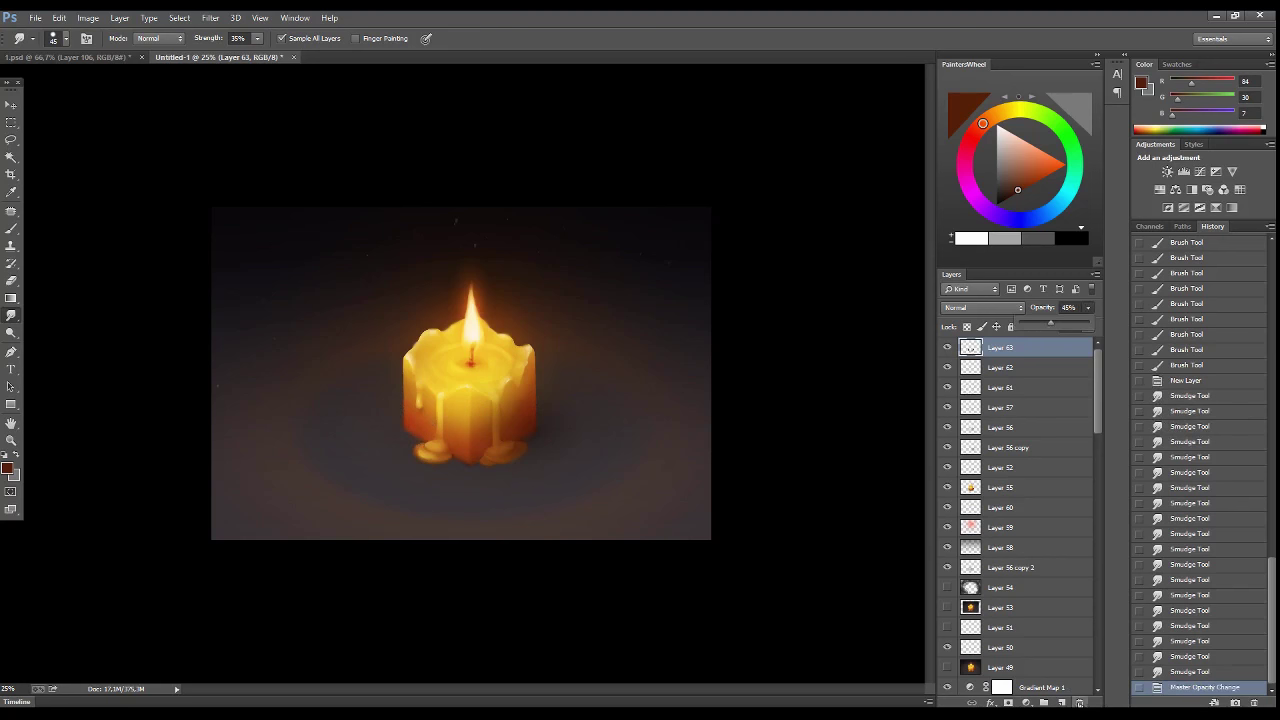
key(Delete)
key(b)
key(ctrl+shift+alt+n)
alt+click(468, 472)
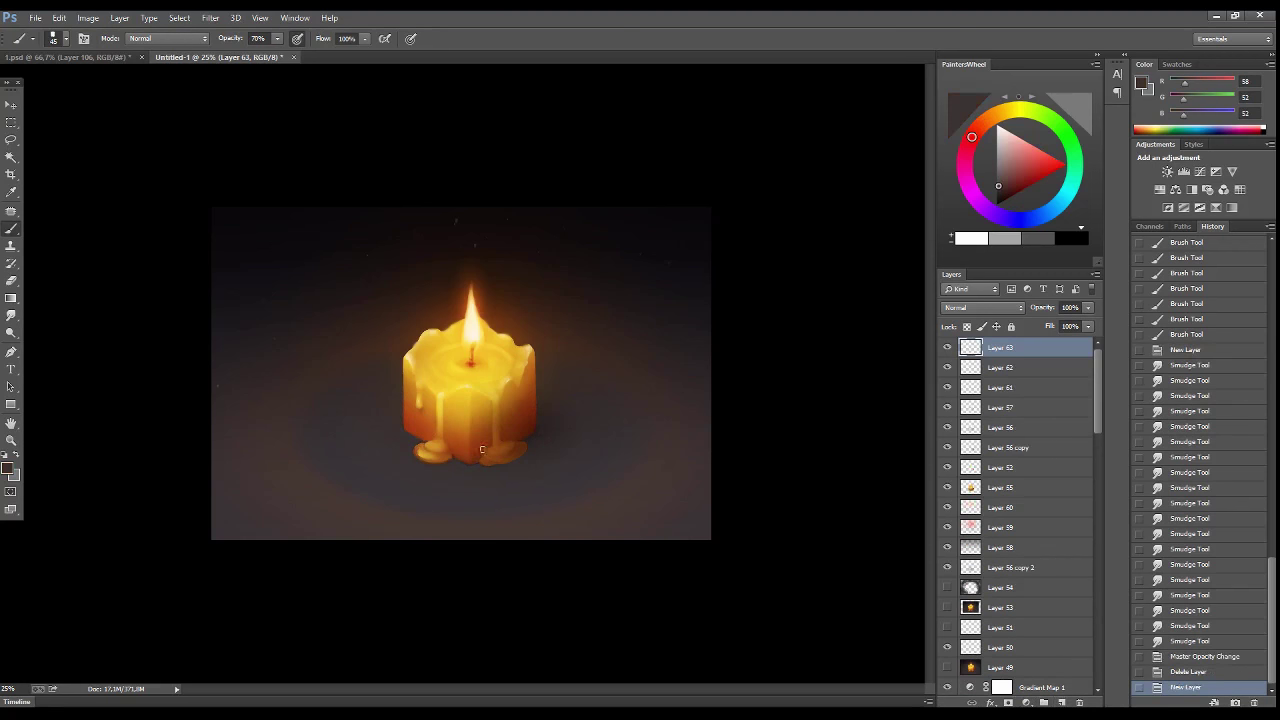
click(458, 463)
drag(482, 456, 514, 462)
- Add more shading dabs and darker orange-brown tones onto the wax drips
click(400, 429)
click(587, 528)
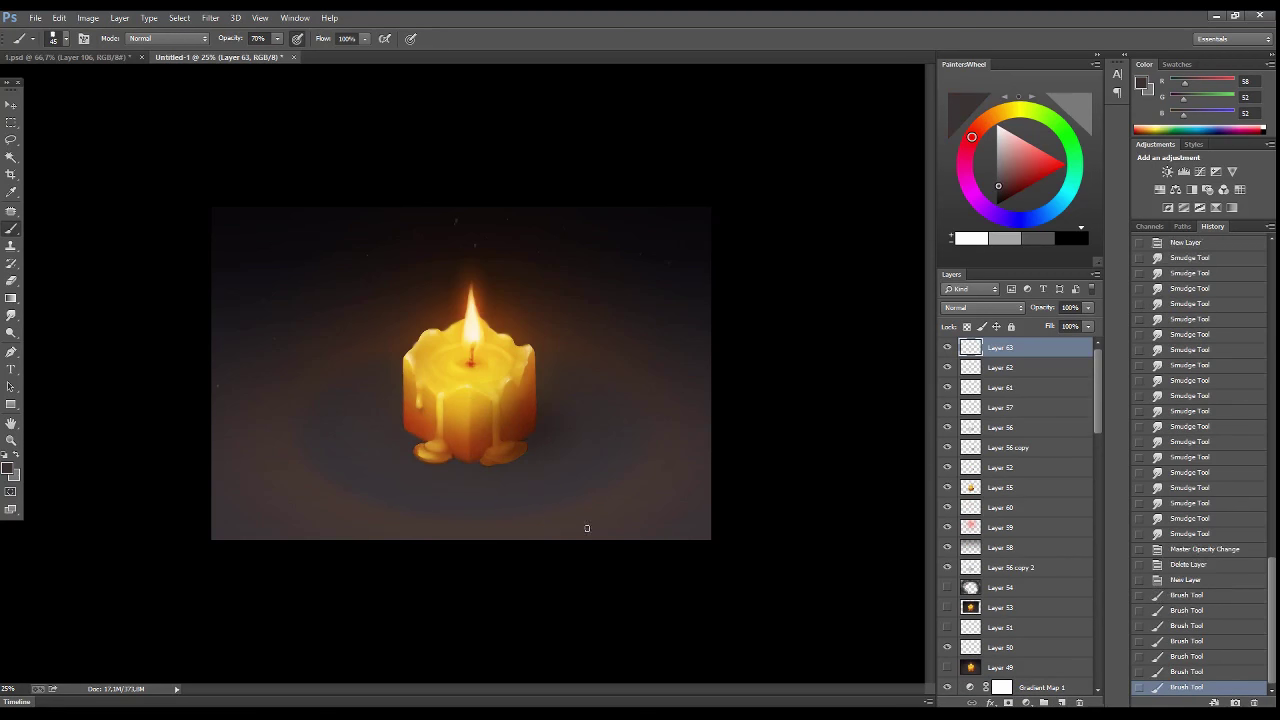
alt+click(419, 447)
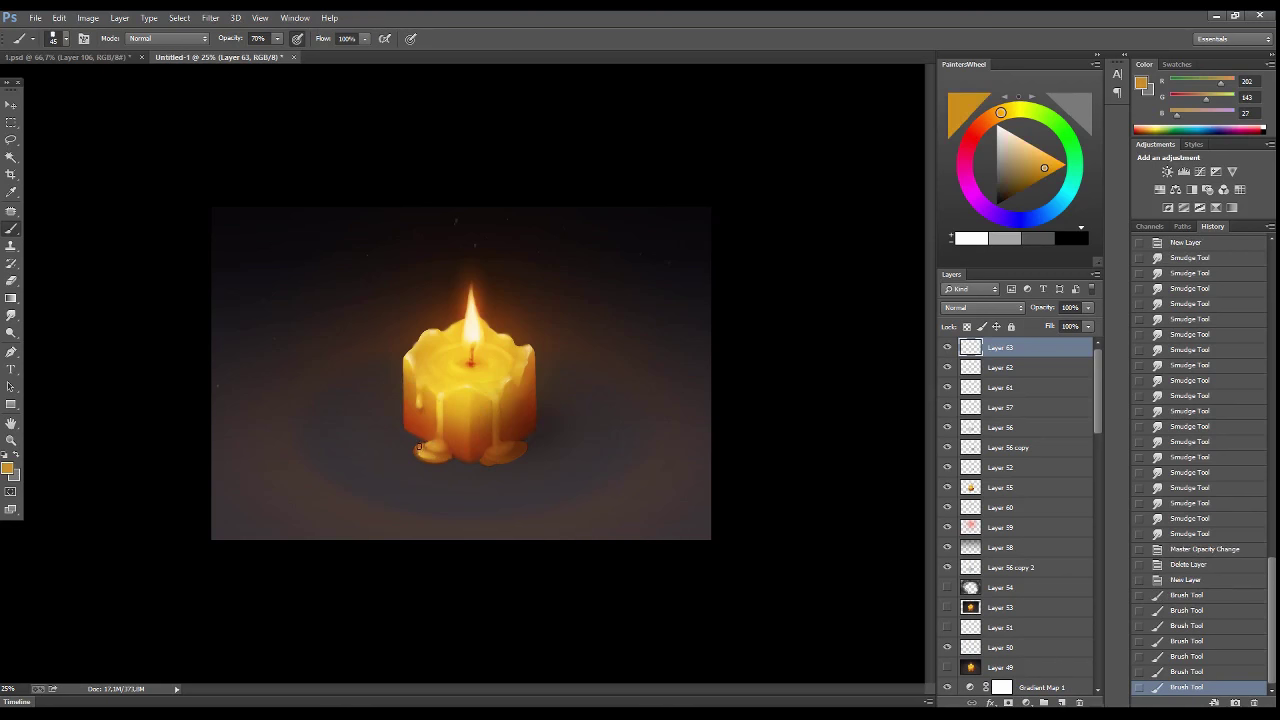
click(514, 444)
alt+click(491, 456)
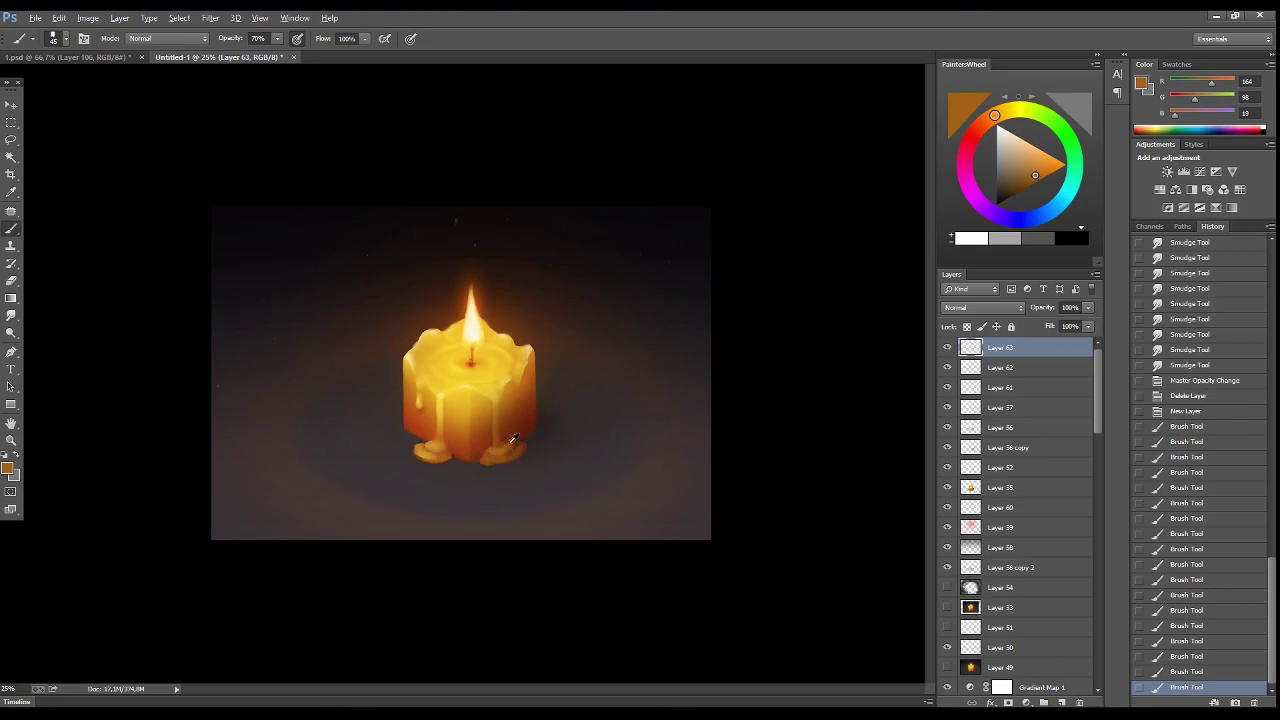
click(512, 440)
alt+click(512, 440)
click(1062, 702)
- Brighten the centre with a white gradient on Layer 64 set to Overlay at 53%
key(g)
key(d)
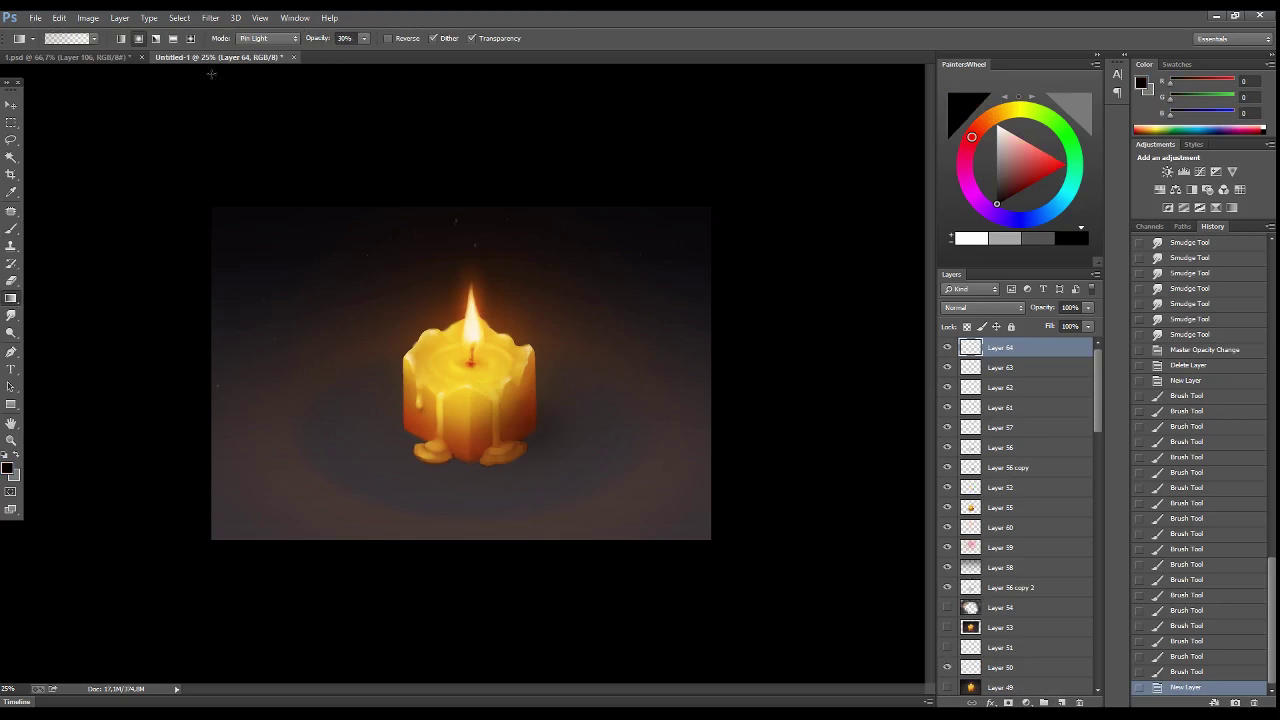
drag(788, 640, 788, 640)
key(x)
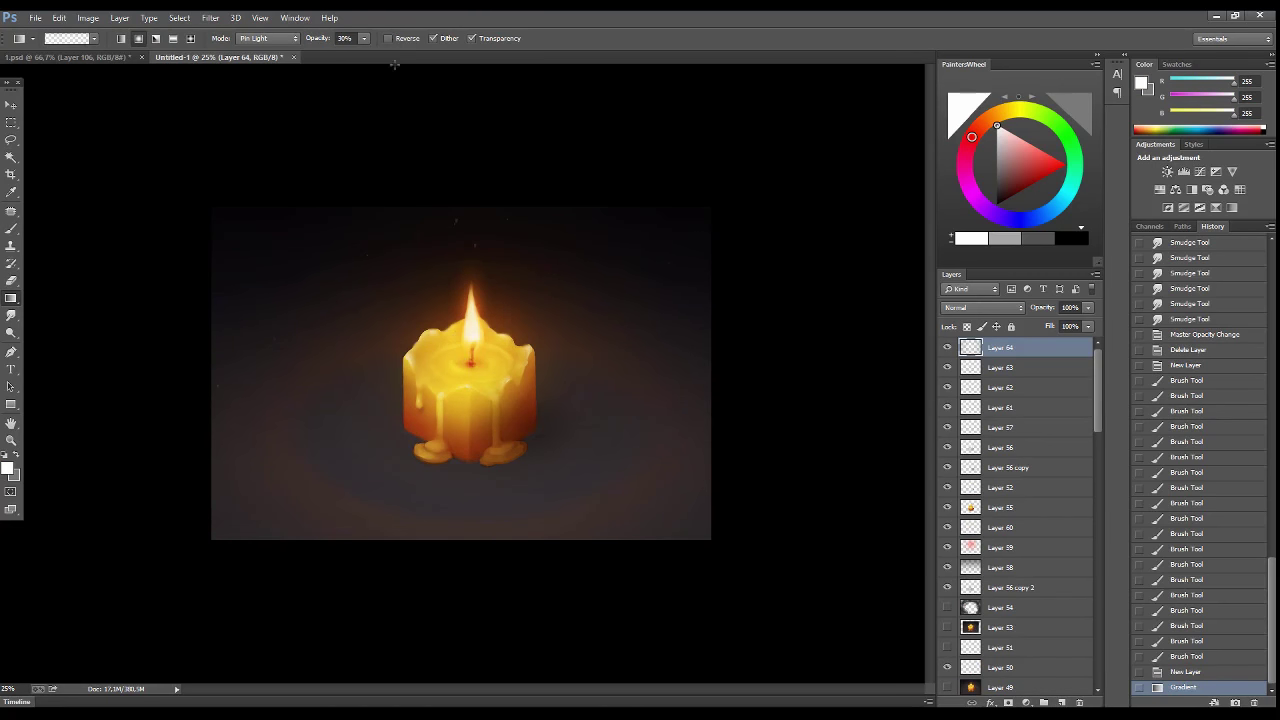
drag(470, 362, 484, 576)
click(982, 307)
click(953, 481)
drag(1088, 307, 1060, 322)
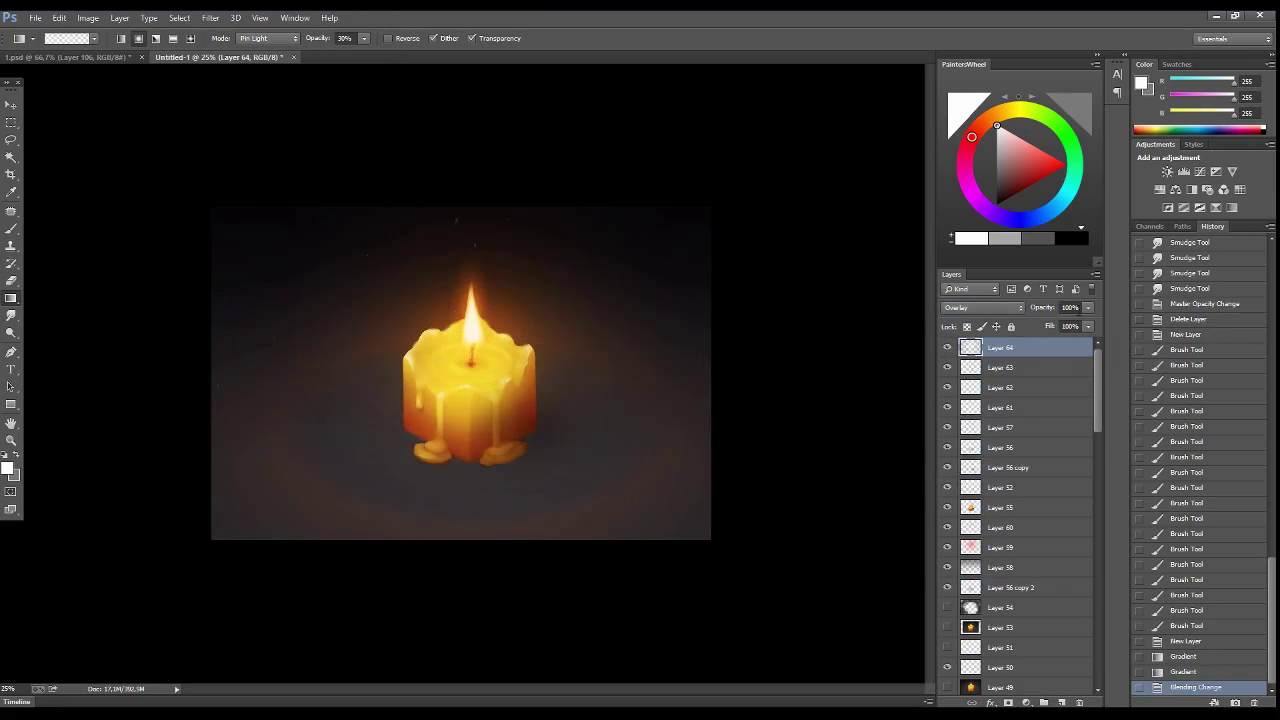
- Add a Violet, Orange Gradient Map adjustment faded to 10%
click(1027, 702)
click(1060, 677)
click(995, 141)
click(942, 353)
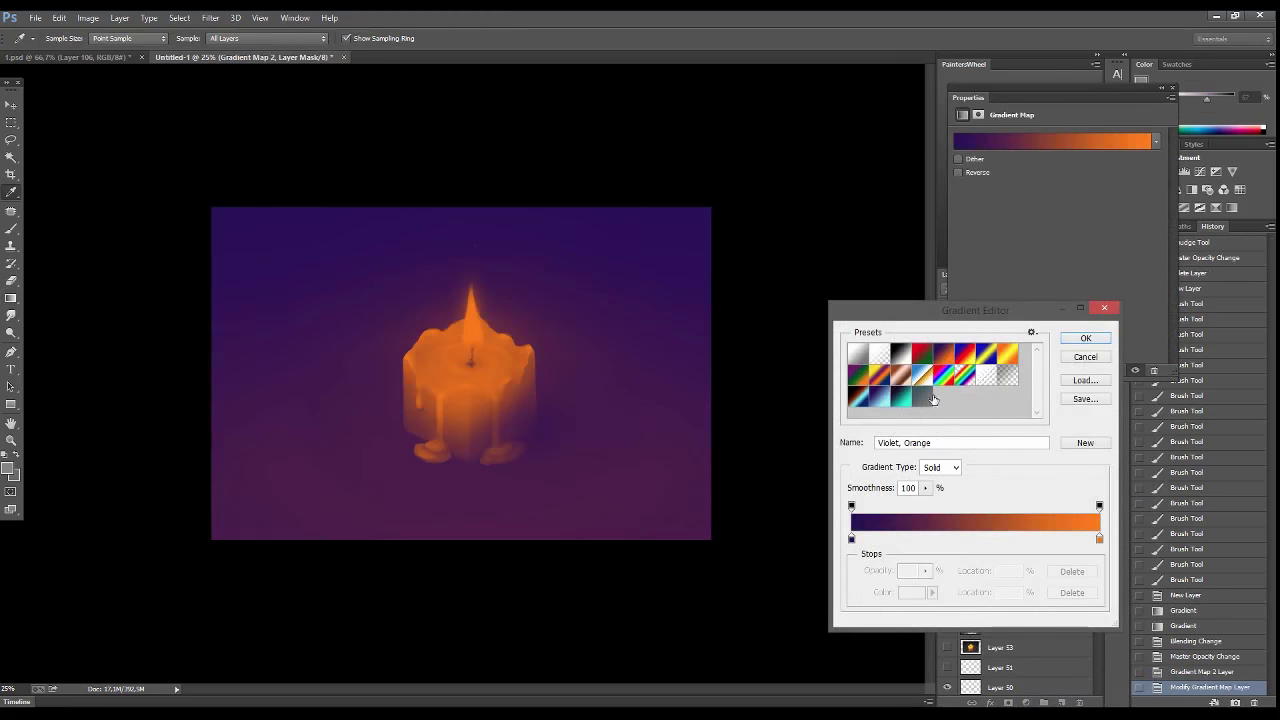
click(900, 395)
click(1007, 353)
click(953, 353)
click(1085, 338)
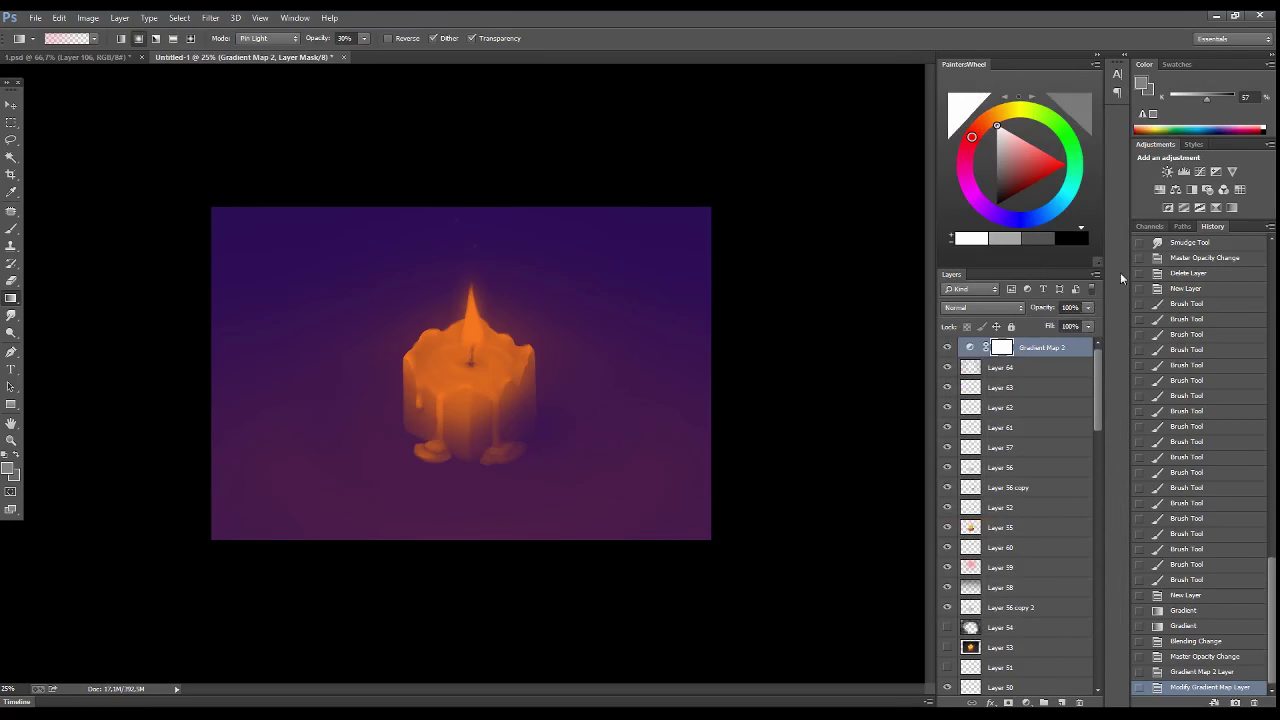
drag(1088, 307, 1035, 322)
- Add a Selective Color adjustment reducing cyan and magenta in the Neutrals
click(1027, 702)
click(1047, 694)
click(1070, 155)
click(1005, 243)
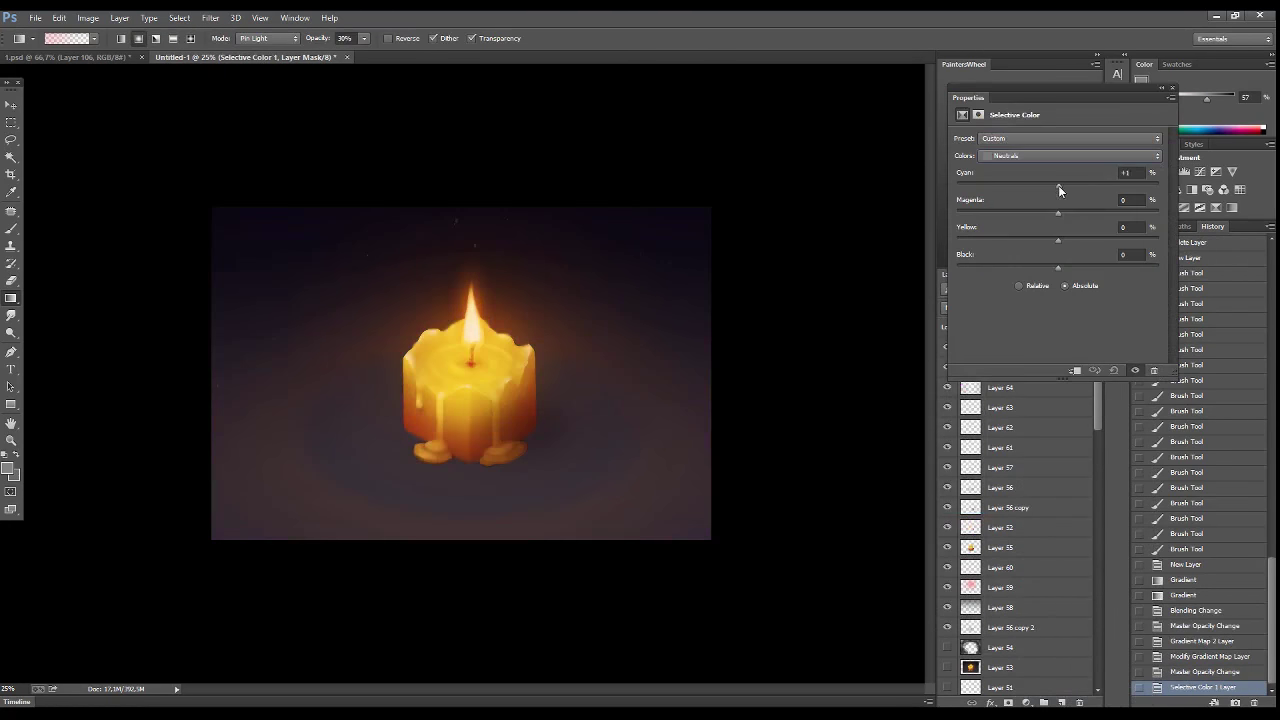
mouse_move(1058, 185)
mouse_down()
mouse_move(1048, 241)
mouse_move(1063, 267)
mouse_up()
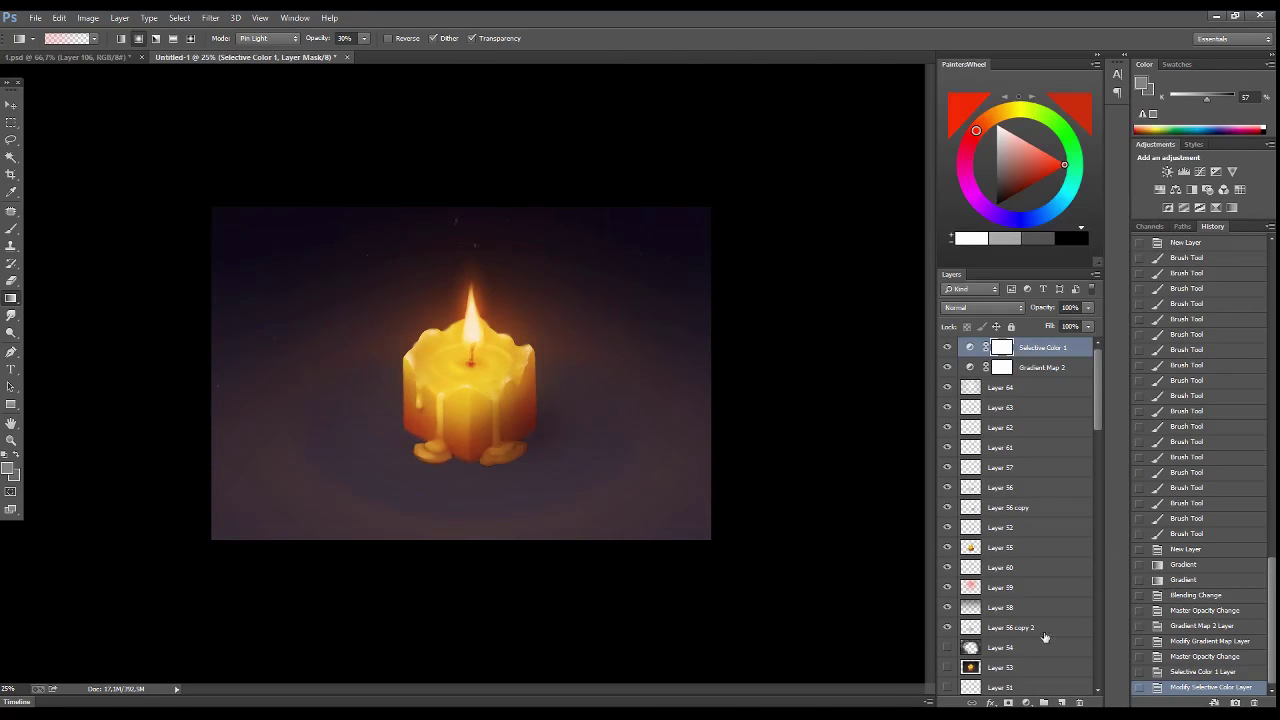
- Add a Levels adjustment with input levels 7 / 1.00 / 240
click(1060, 476)
drag(1151, 233, 1142, 233)
drag(982, 233, 987, 233)
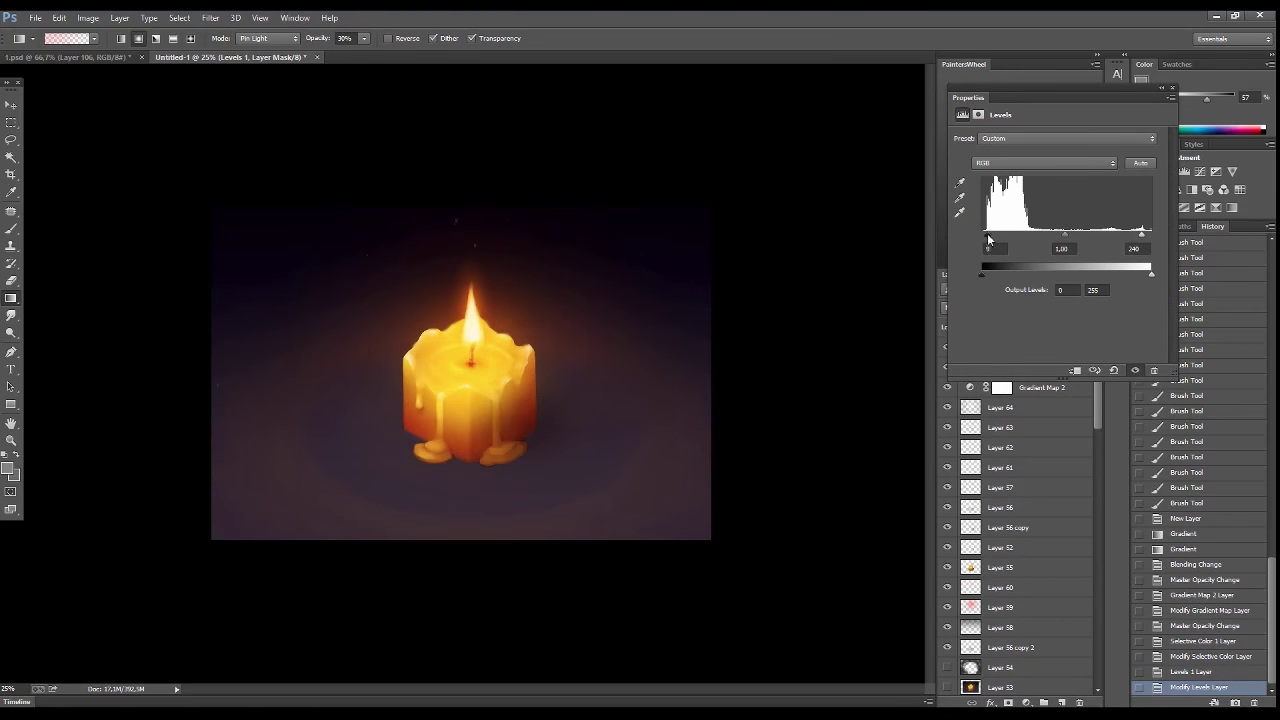
- Hand-letter a pale cream signature on a new layer beside the candle
click(1172, 97)
click(1062, 703)
alt+click(494, 317)
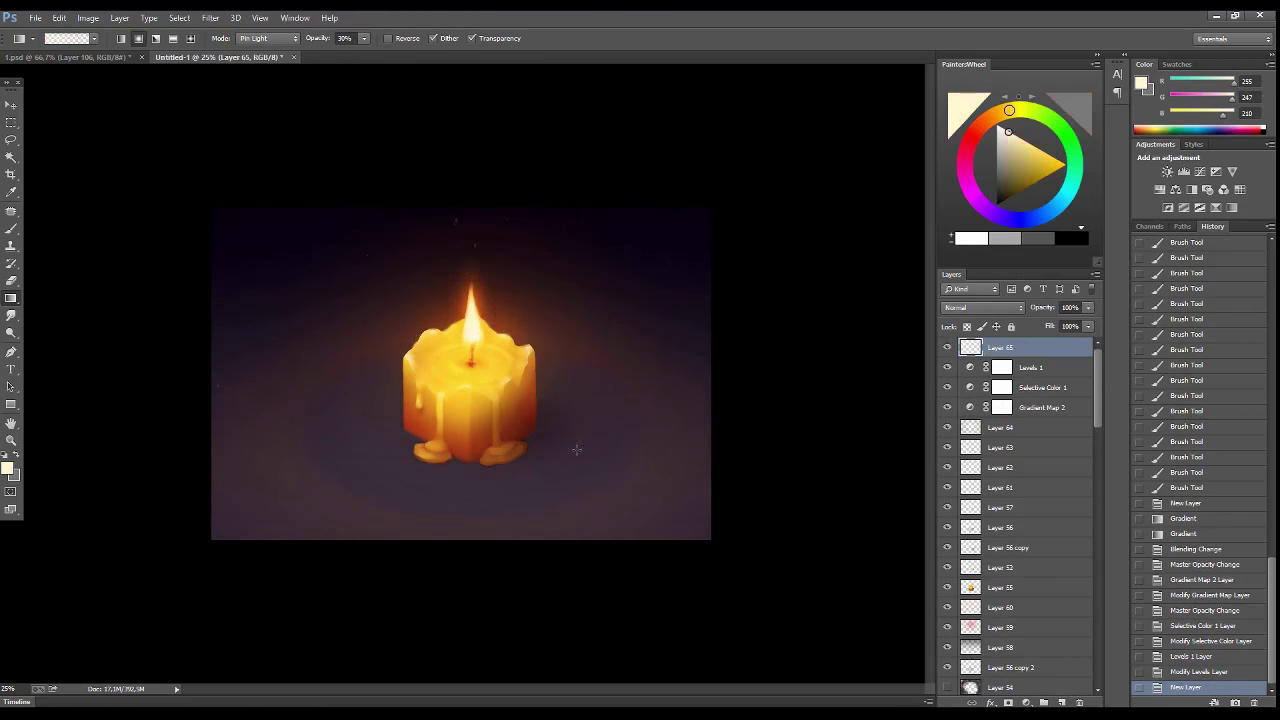
mouse_move(572, 457)
mouse_down()
mouse_move(605, 451)
mouse_move(517, 470)
mouse_move(558, 480)
mouse_up()
key(ctrl+z)
key(b)
mouse_move(571, 427)
mouse_down()
mouse_move(588, 466)
mouse_move(630, 470)
mouse_up()
- Shrink the signature and place it in the painting's lower-right corner
key(ctrl+t)
mouse_move(646, 417)
mouse_down()
mouse_move(600, 442)
mouse_move(675, 522)
mouse_up()
key(v)
key(Return)
key(ctrl+t)
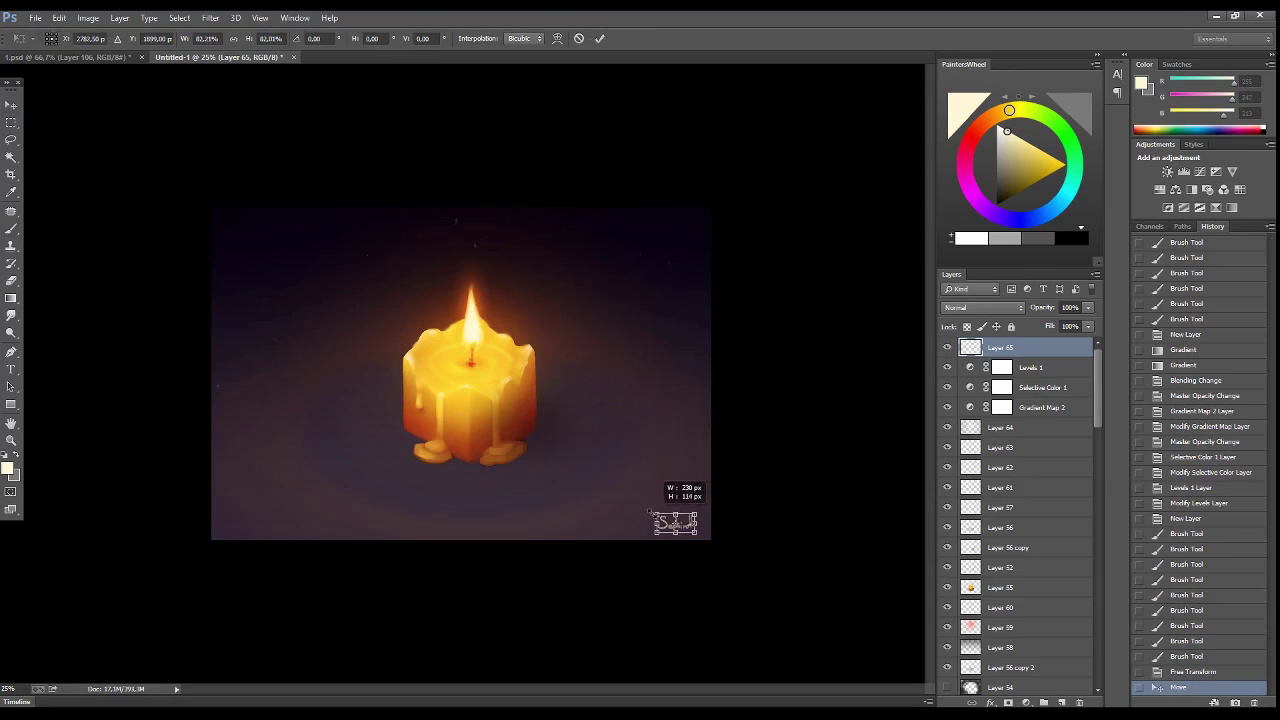
key(v)
click(569, 277)
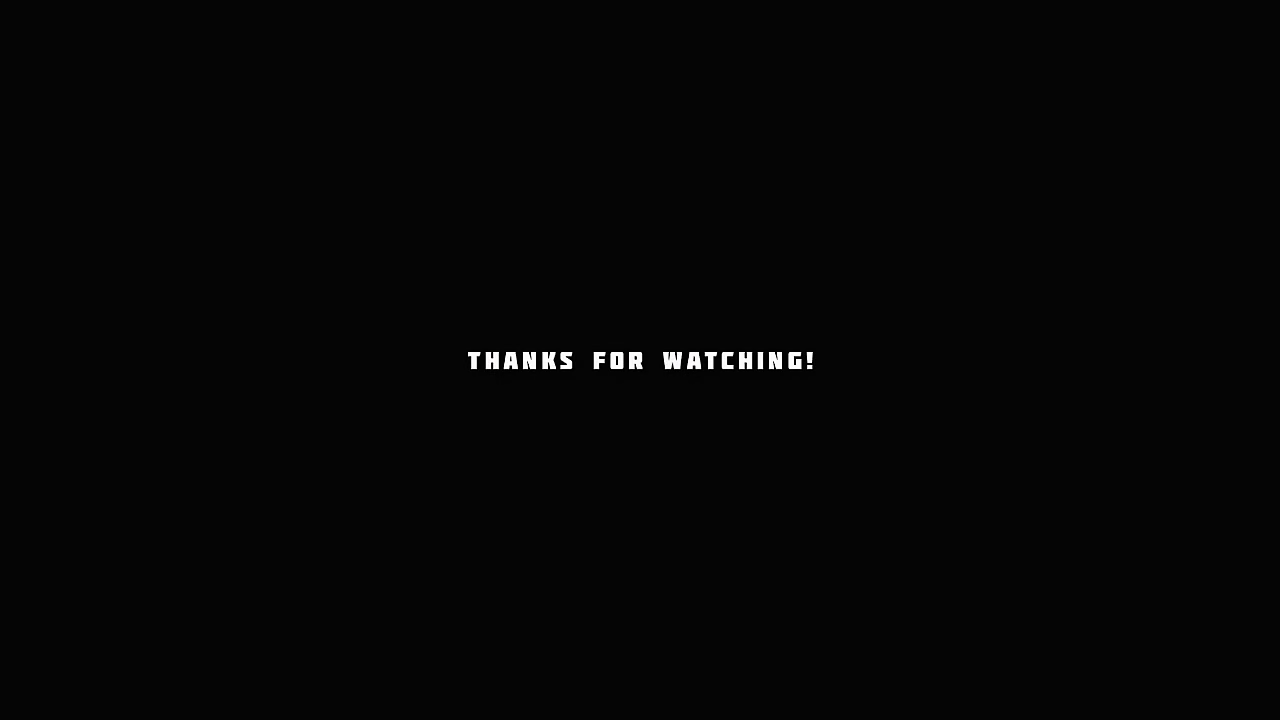